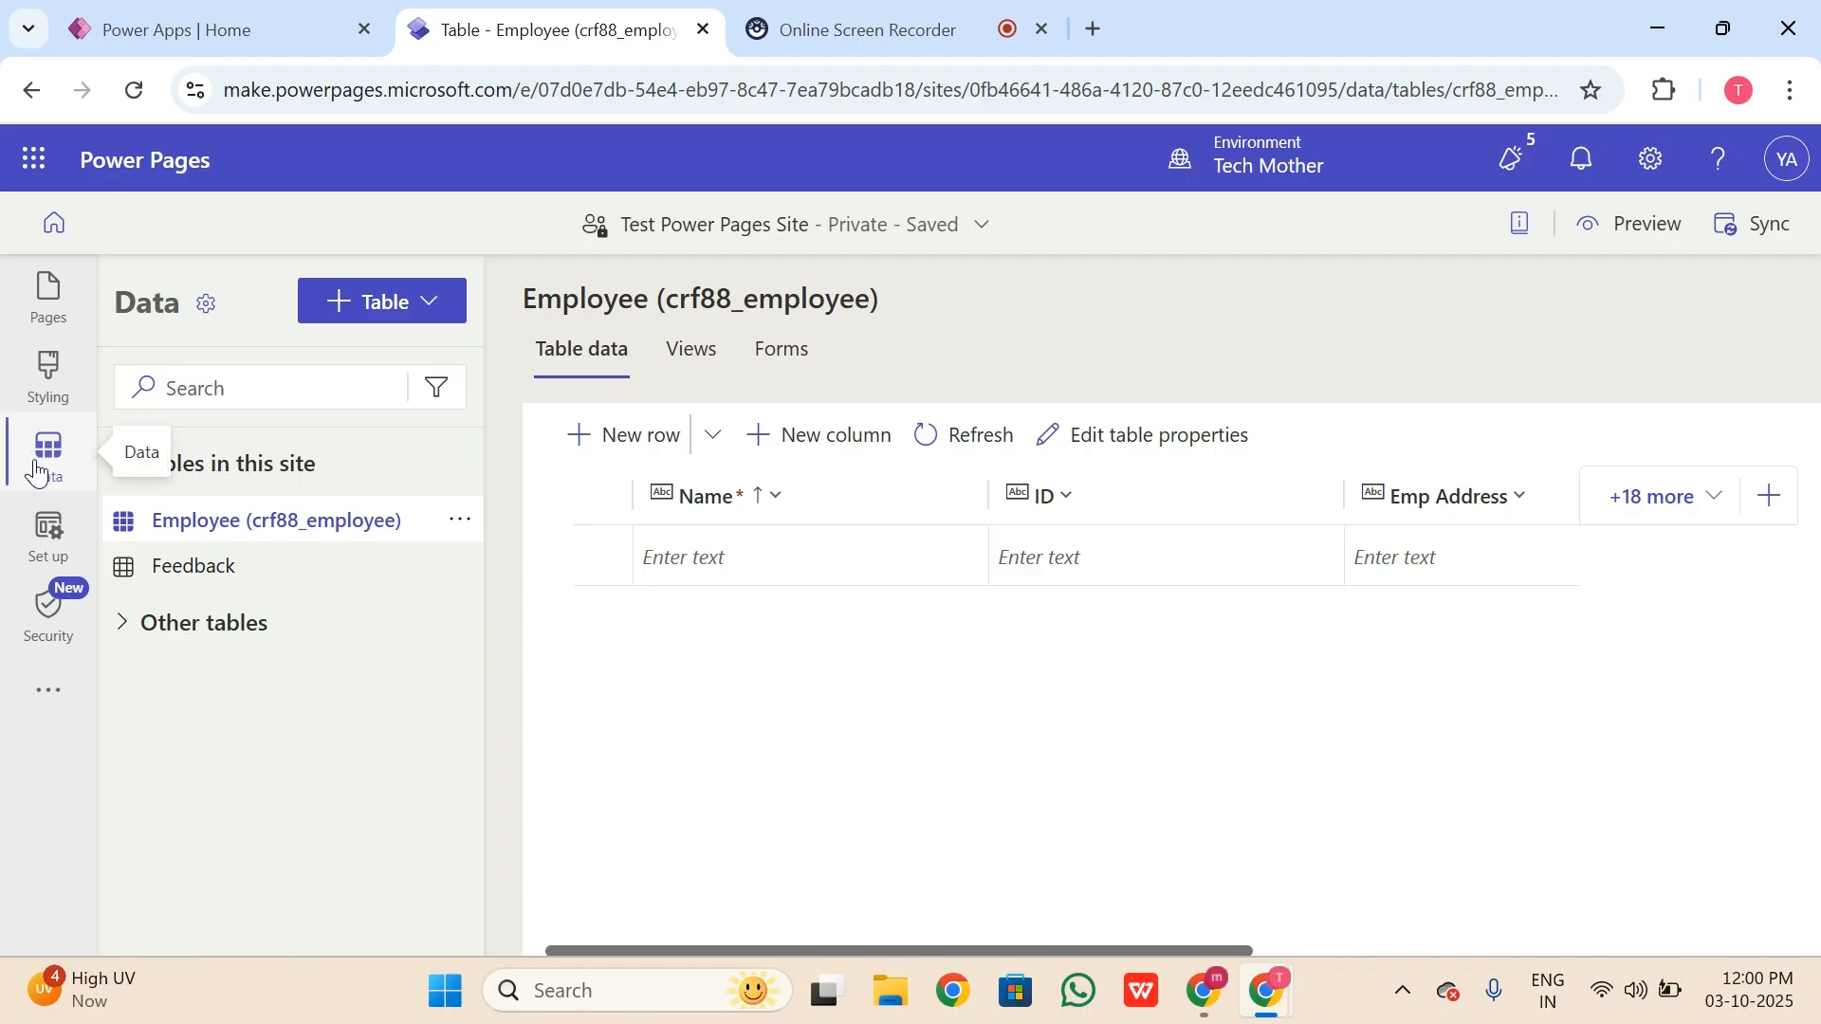
Step: Open the + Table dropdown in the Test Power Pages Site Data workspace
left_click(346, 322)
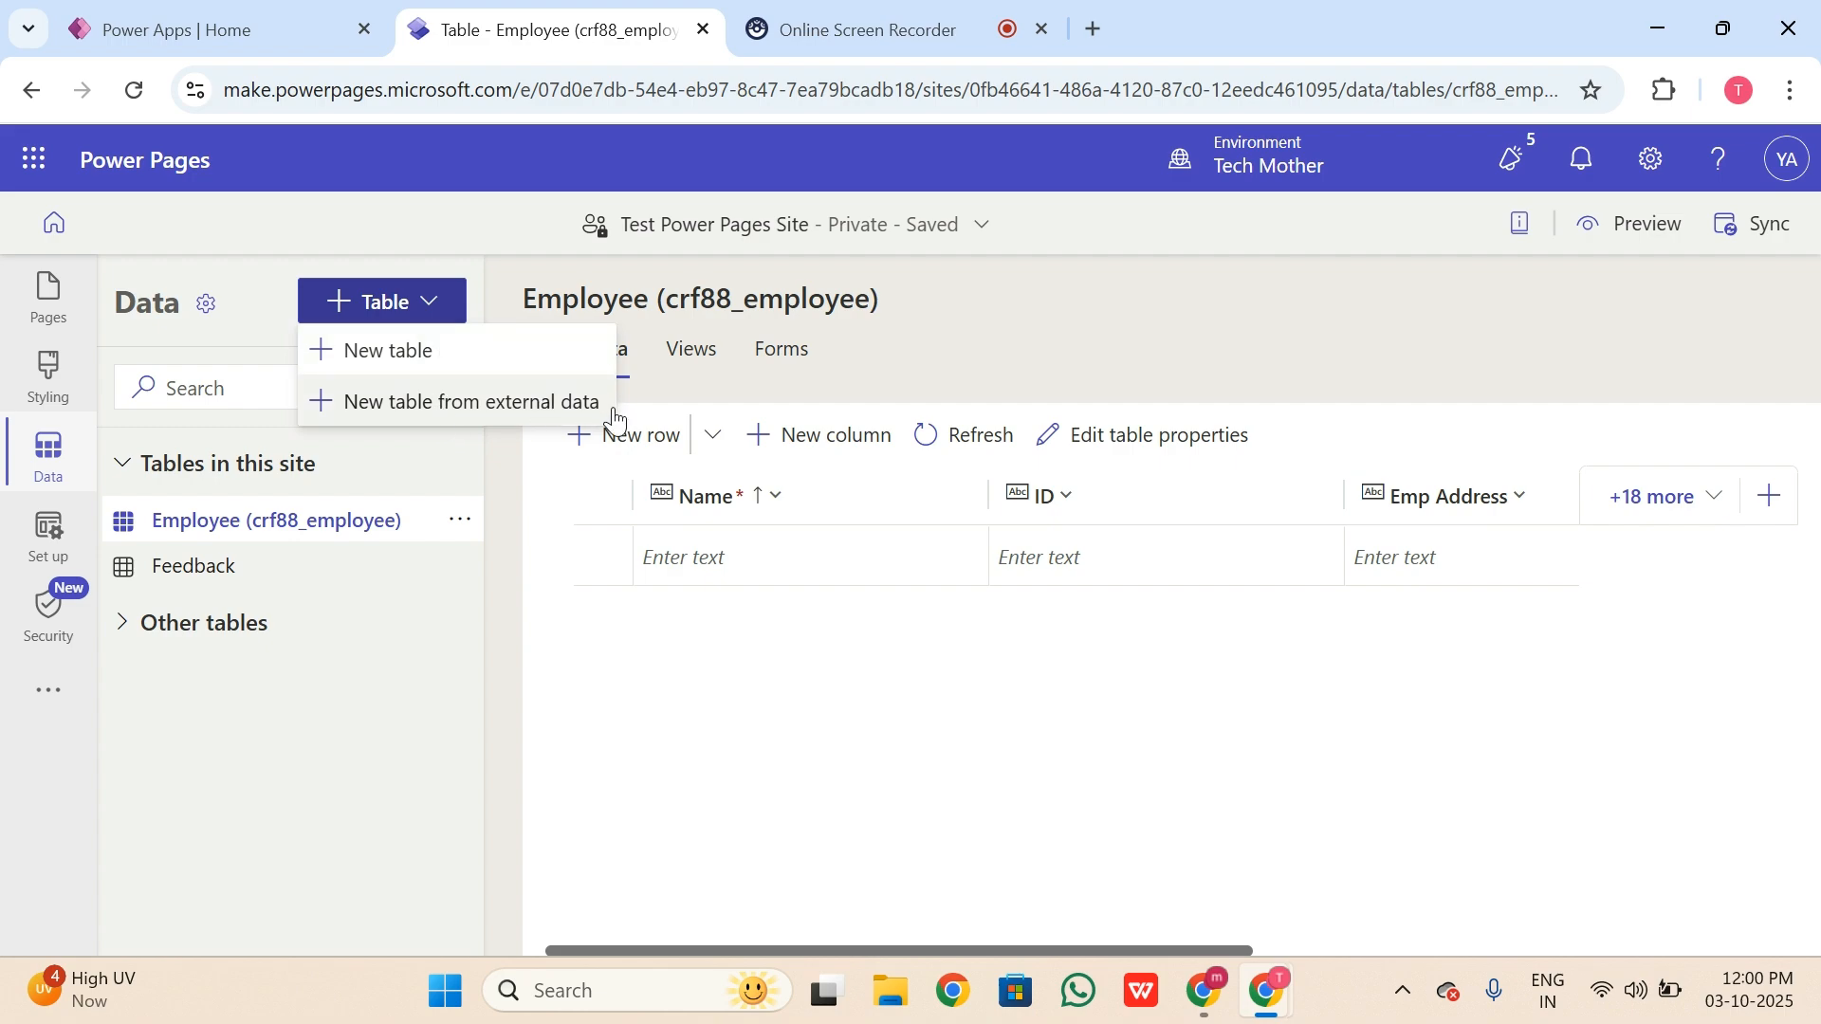
Step: Start a new table with display name Company, plural Companies
left_click(435, 362)
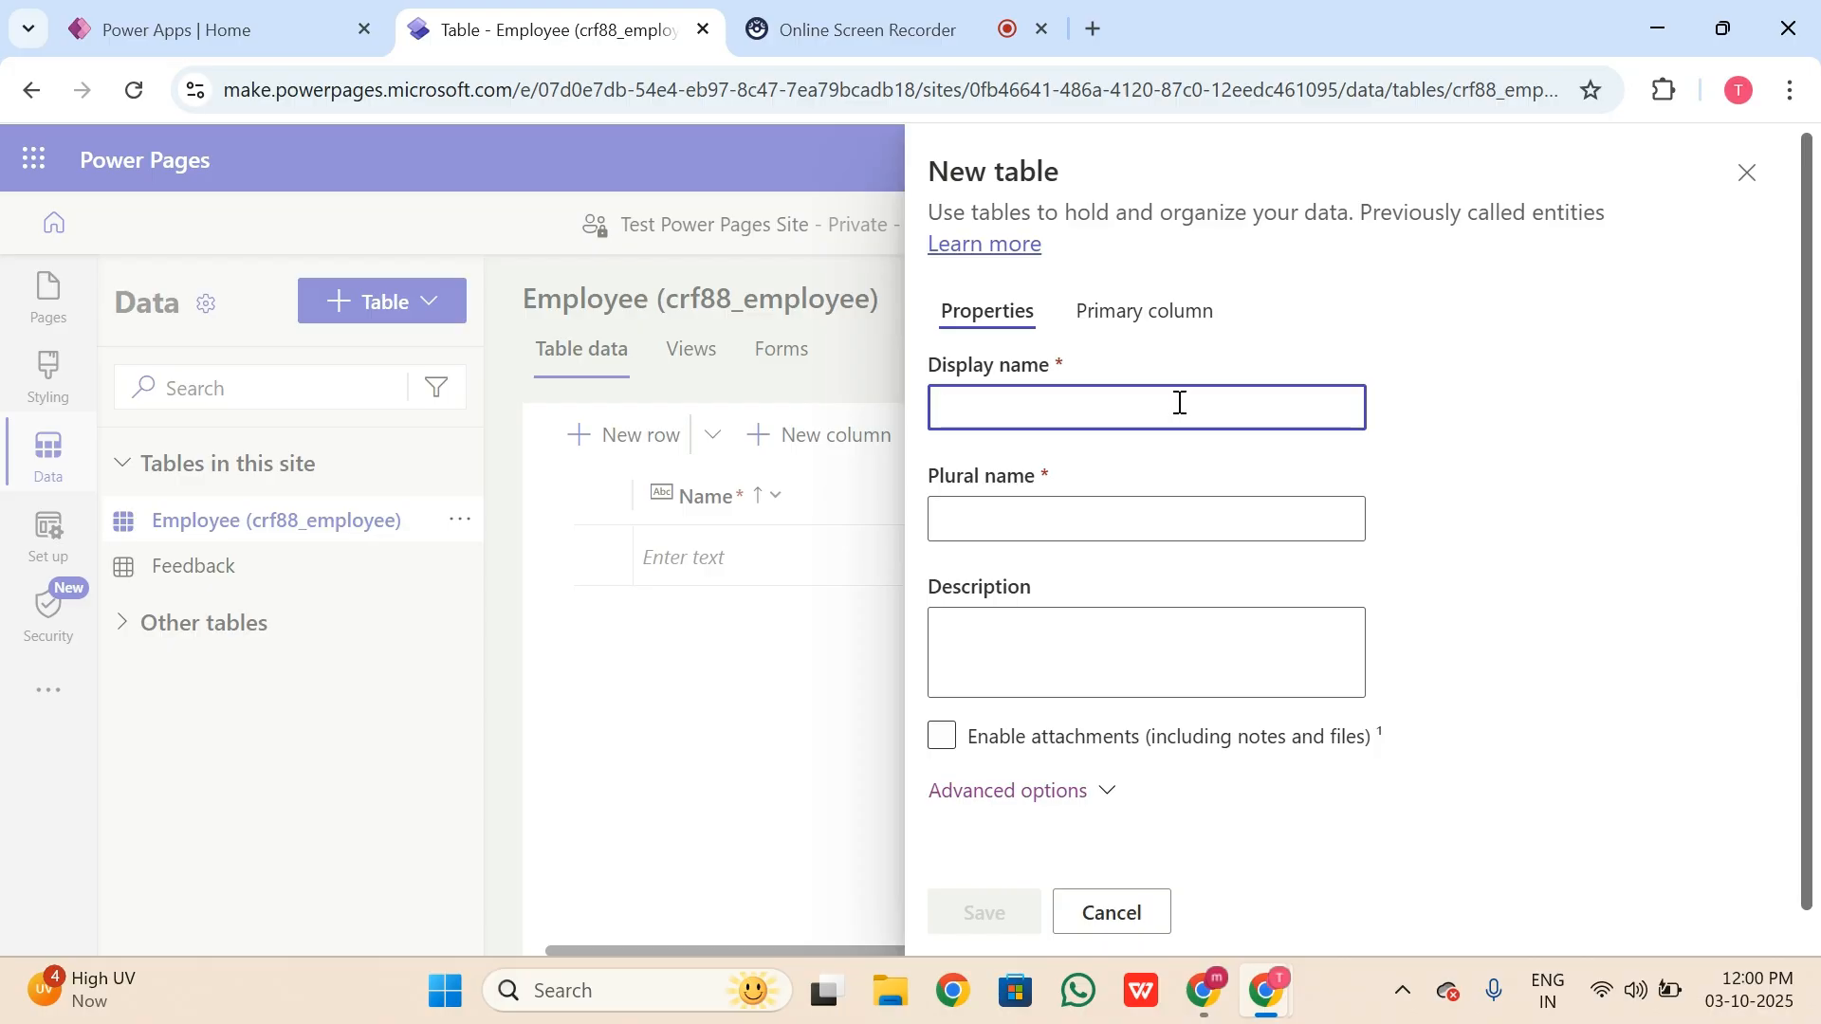
type("C")
key("BackSpace")
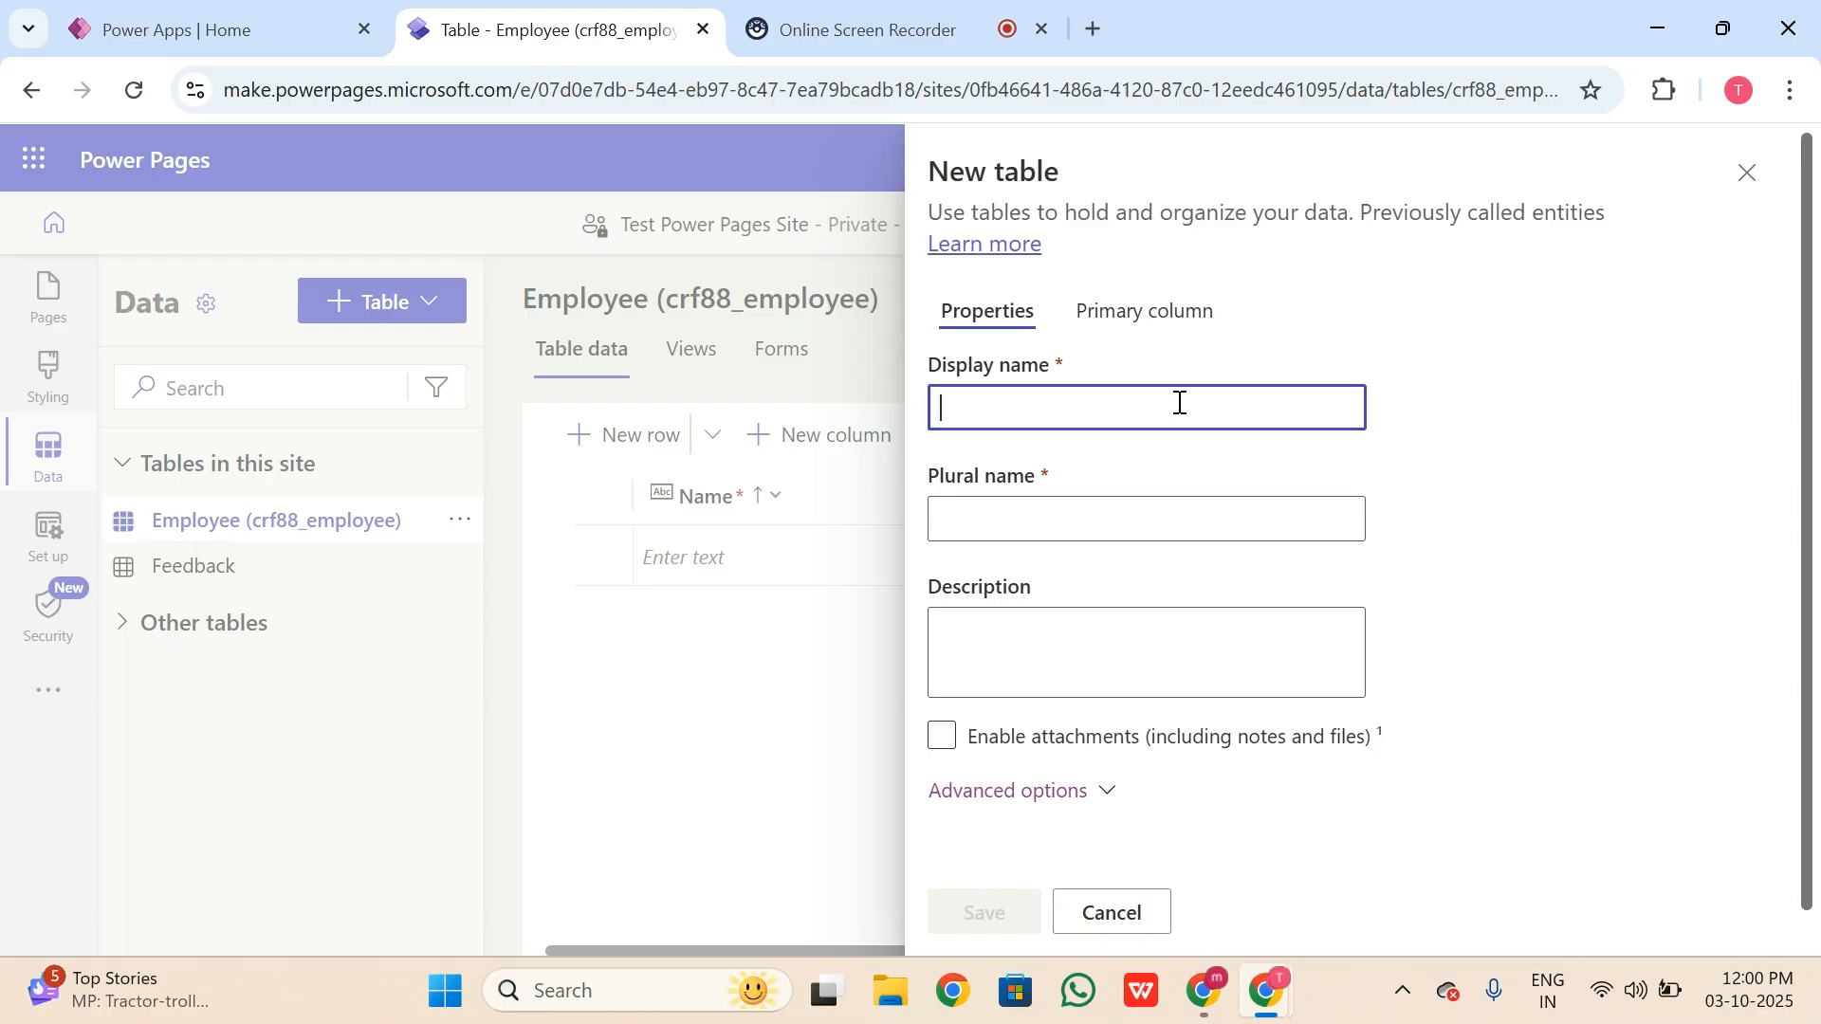
type("C")
key("BackSpace")
type("Co")
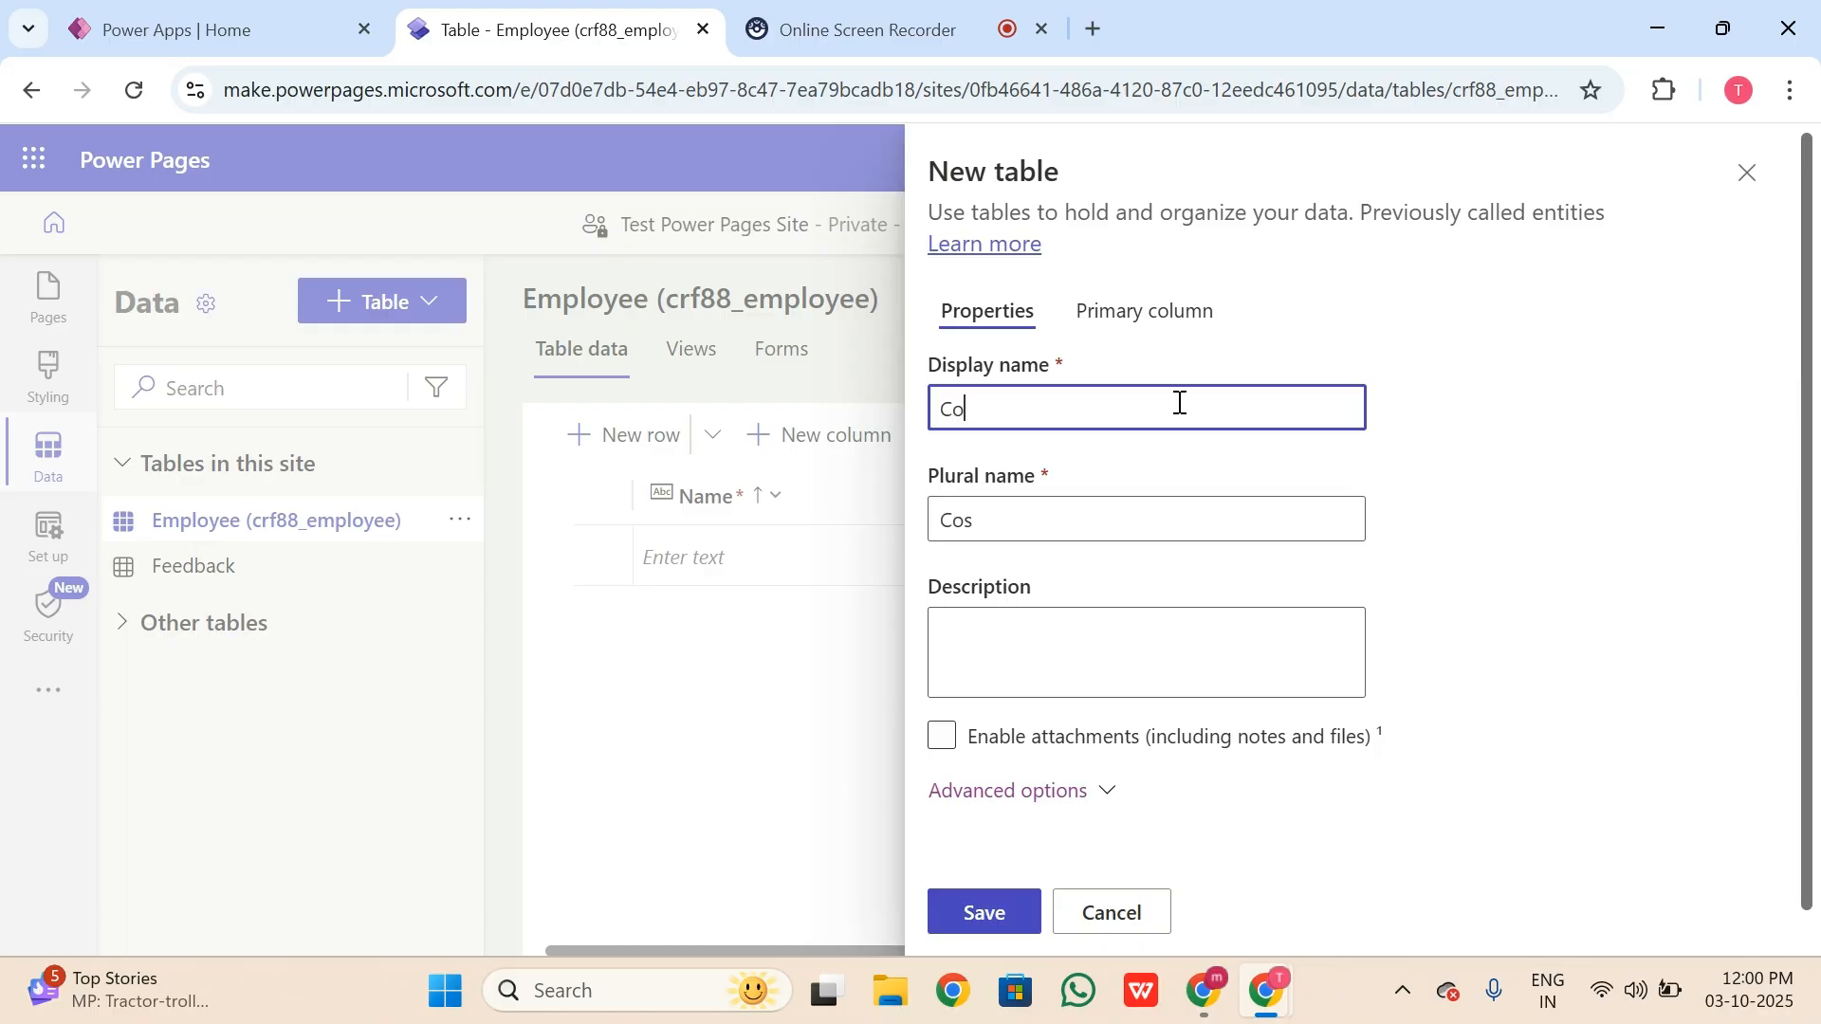
type("mpany")
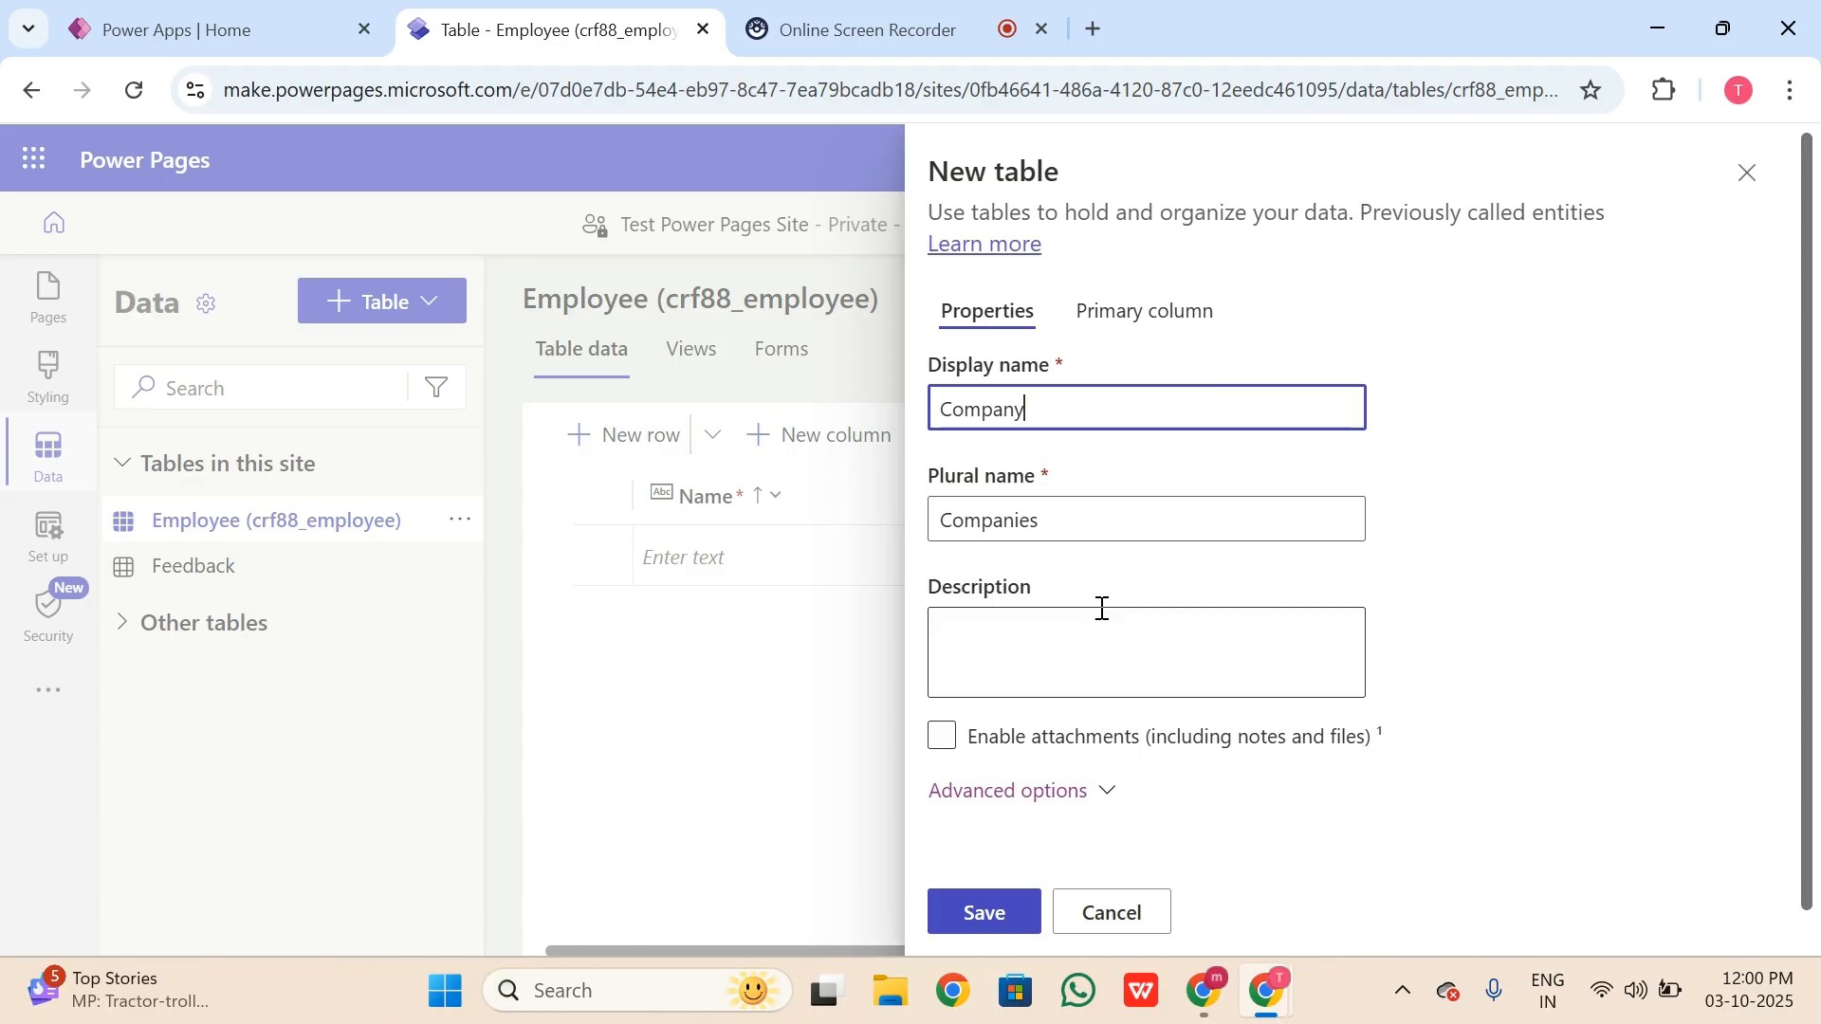
Step: Expand Advanced options to show the Company table's schema name crf88_Company and type
scroll(1081, 664, "down", 1)
left_click(1049, 752)
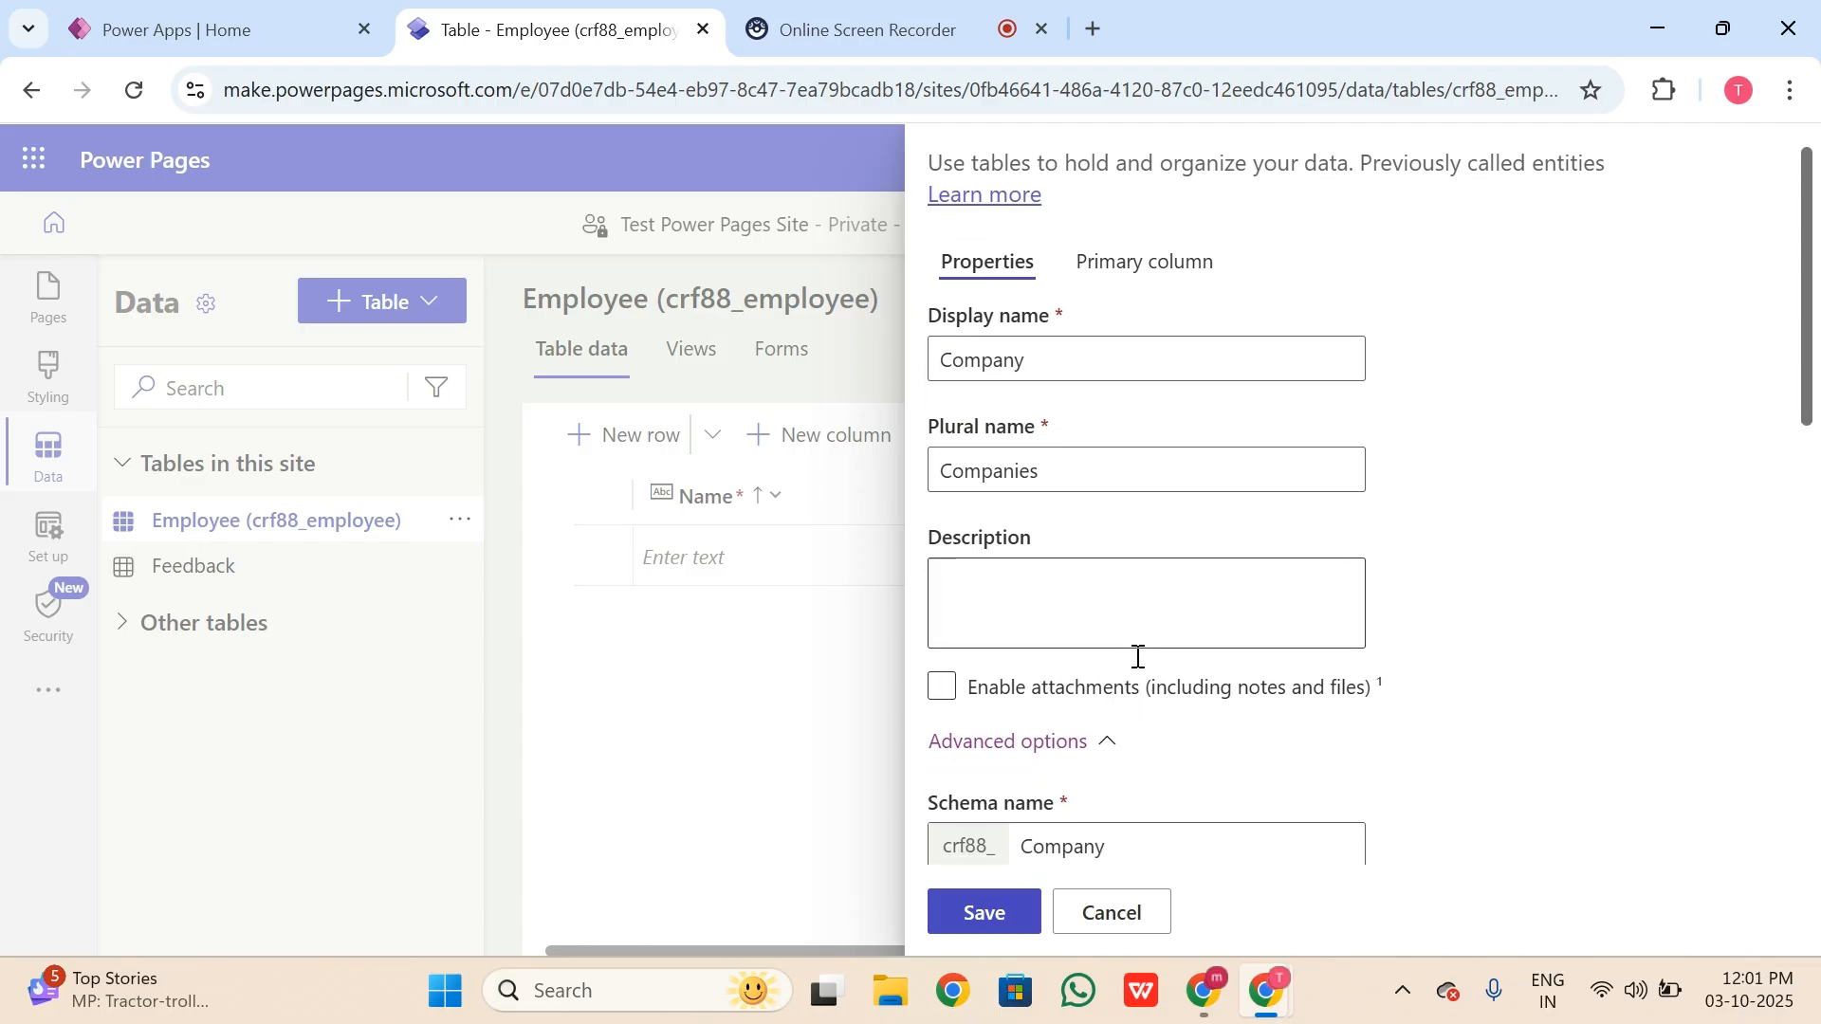
scroll(1135, 664, "down", 5)
scroll(1162, 370, "down", 2)
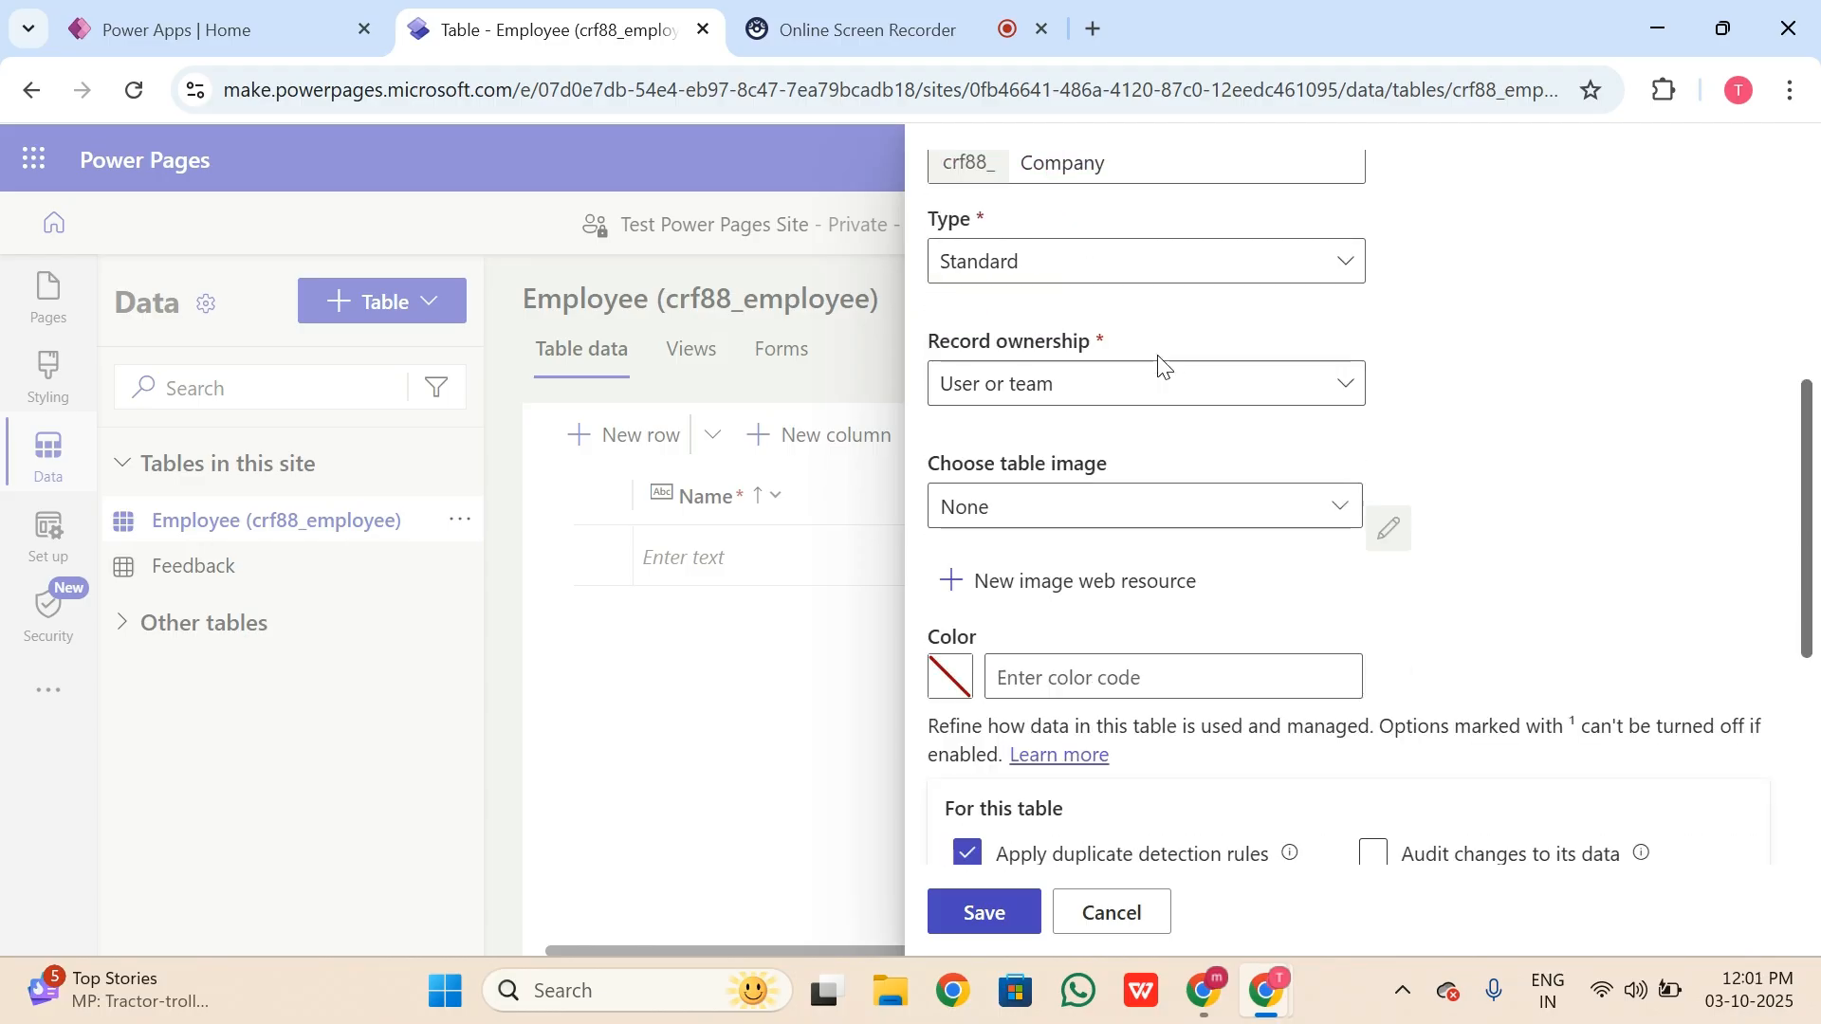
scroll(1162, 370, "up", 7)
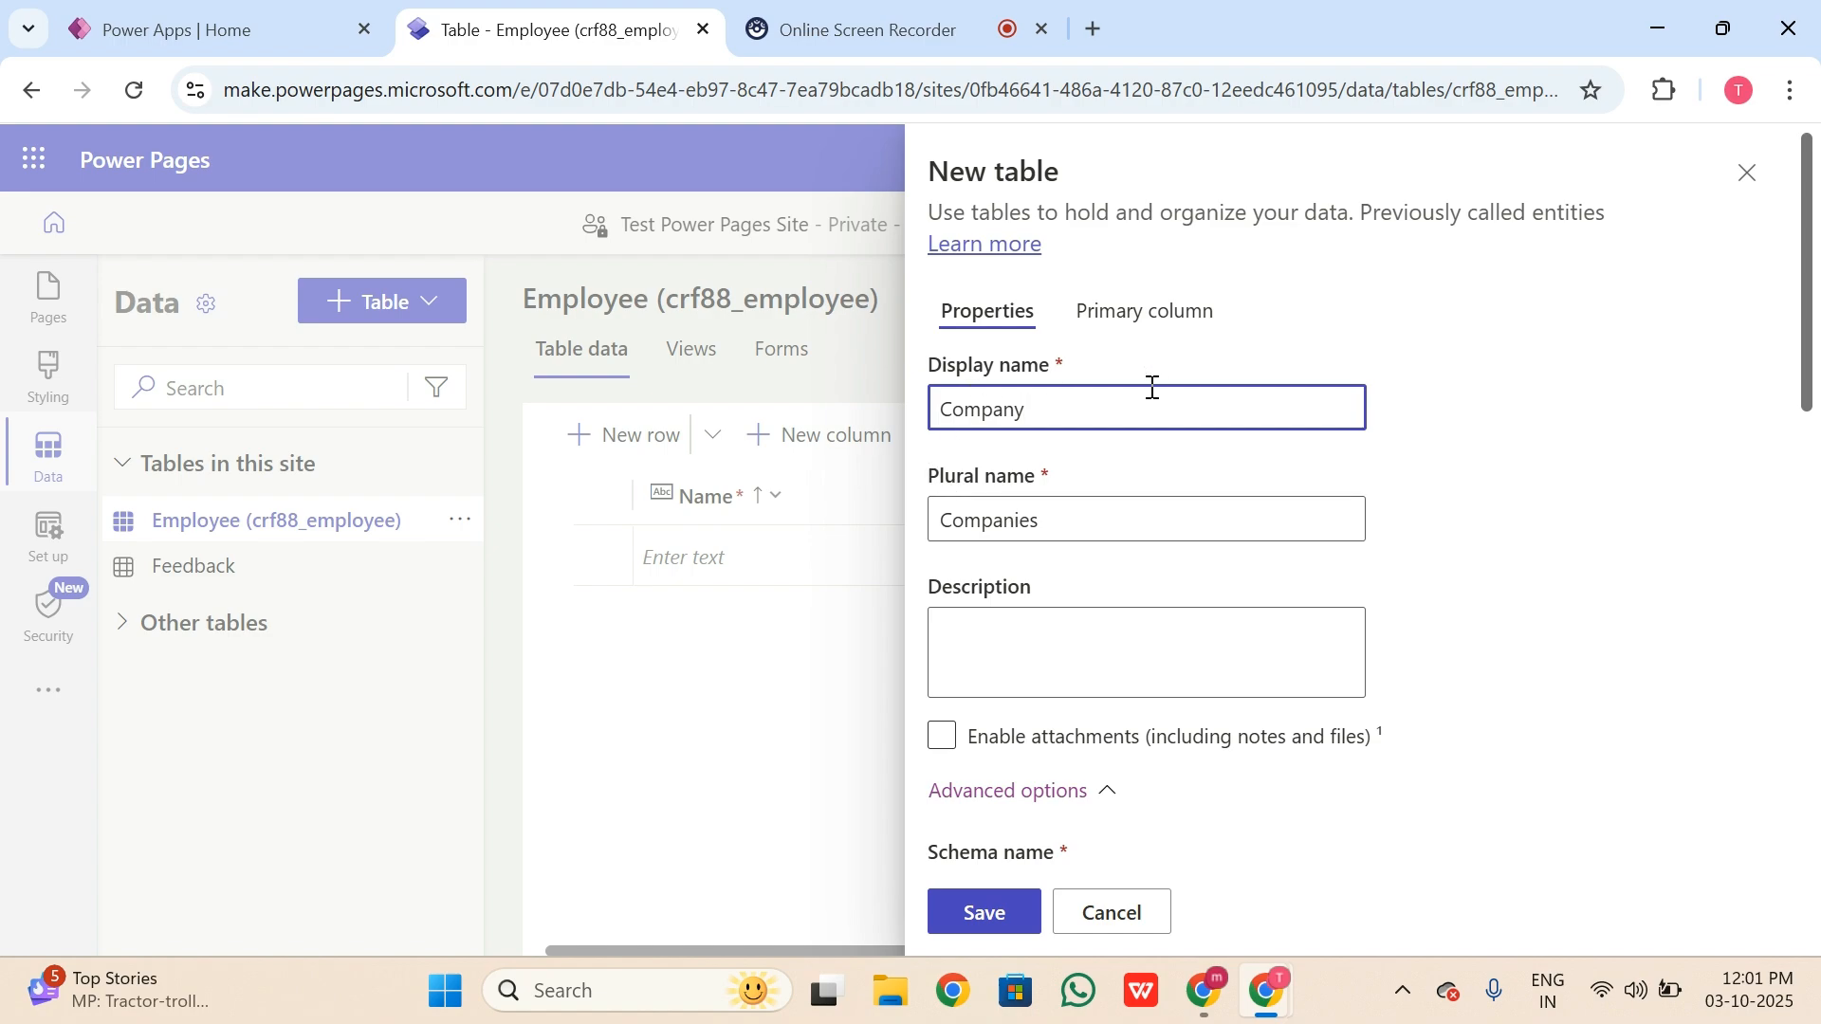
scroll(1165, 386, "down", 2)
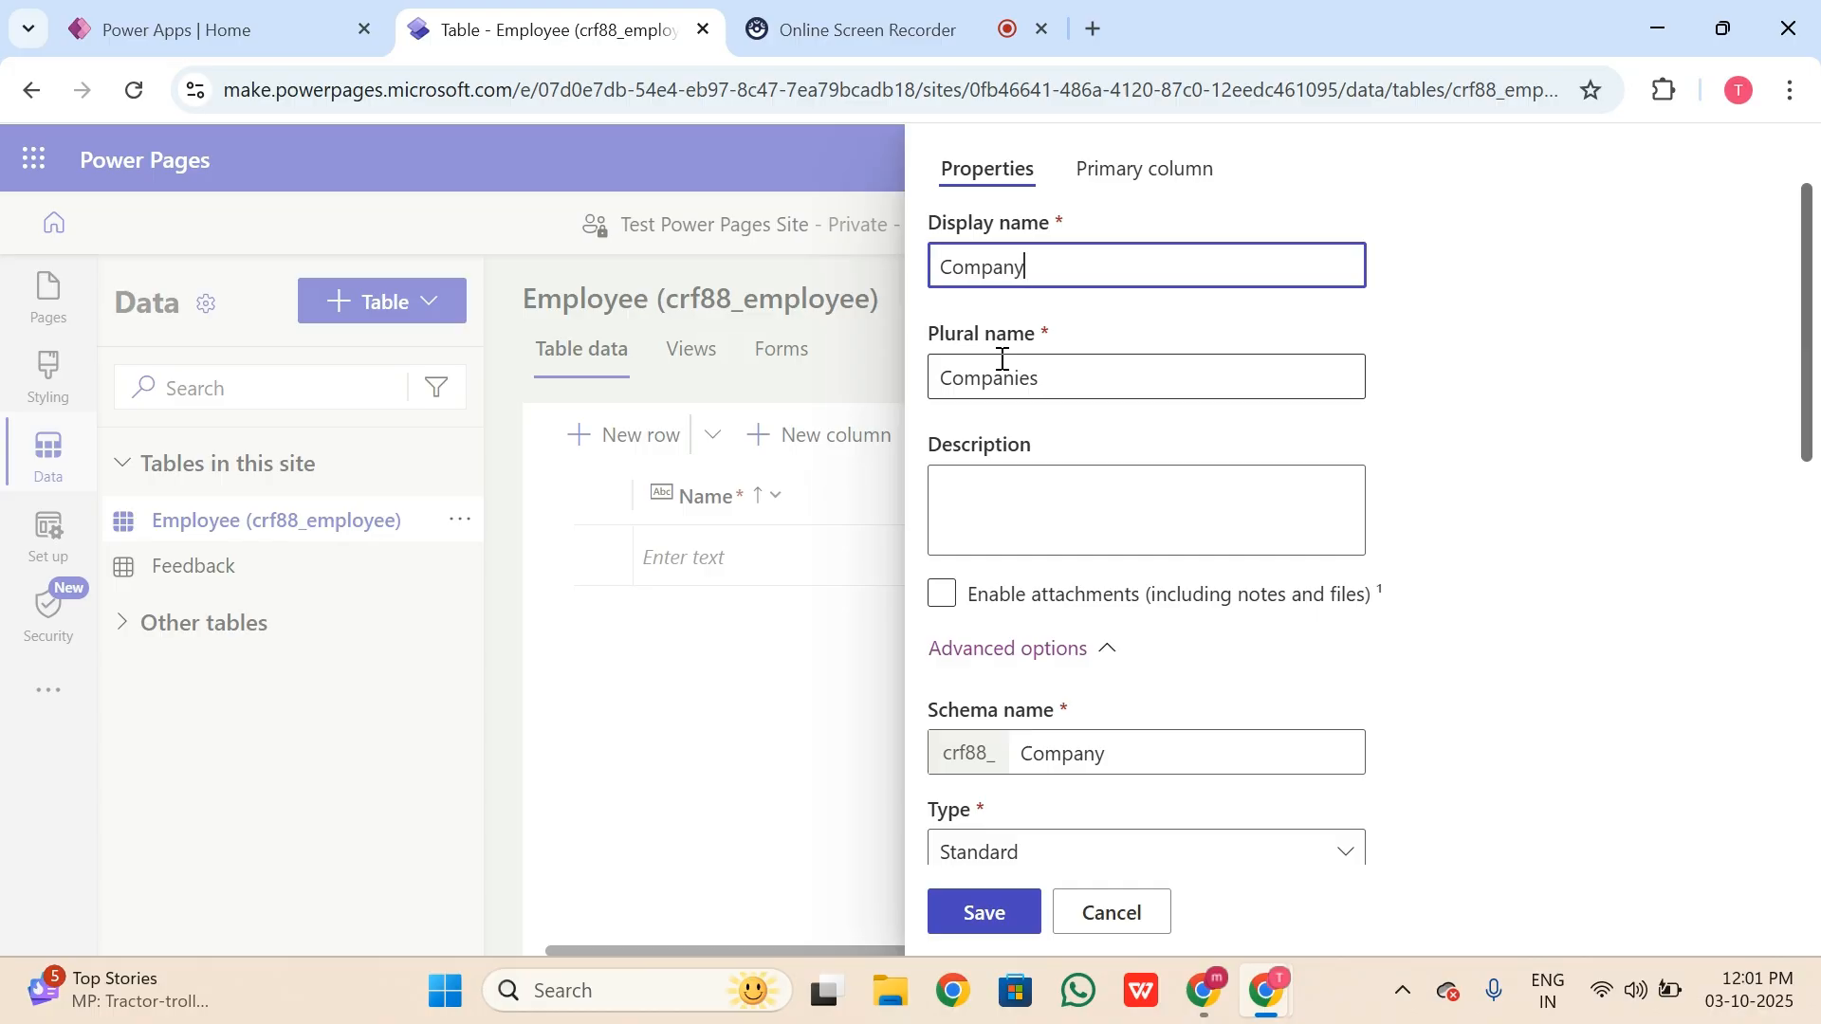
scroll(1134, 475, "down", 2)
Step: Enable attachments on the new Company table
left_click(943, 455)
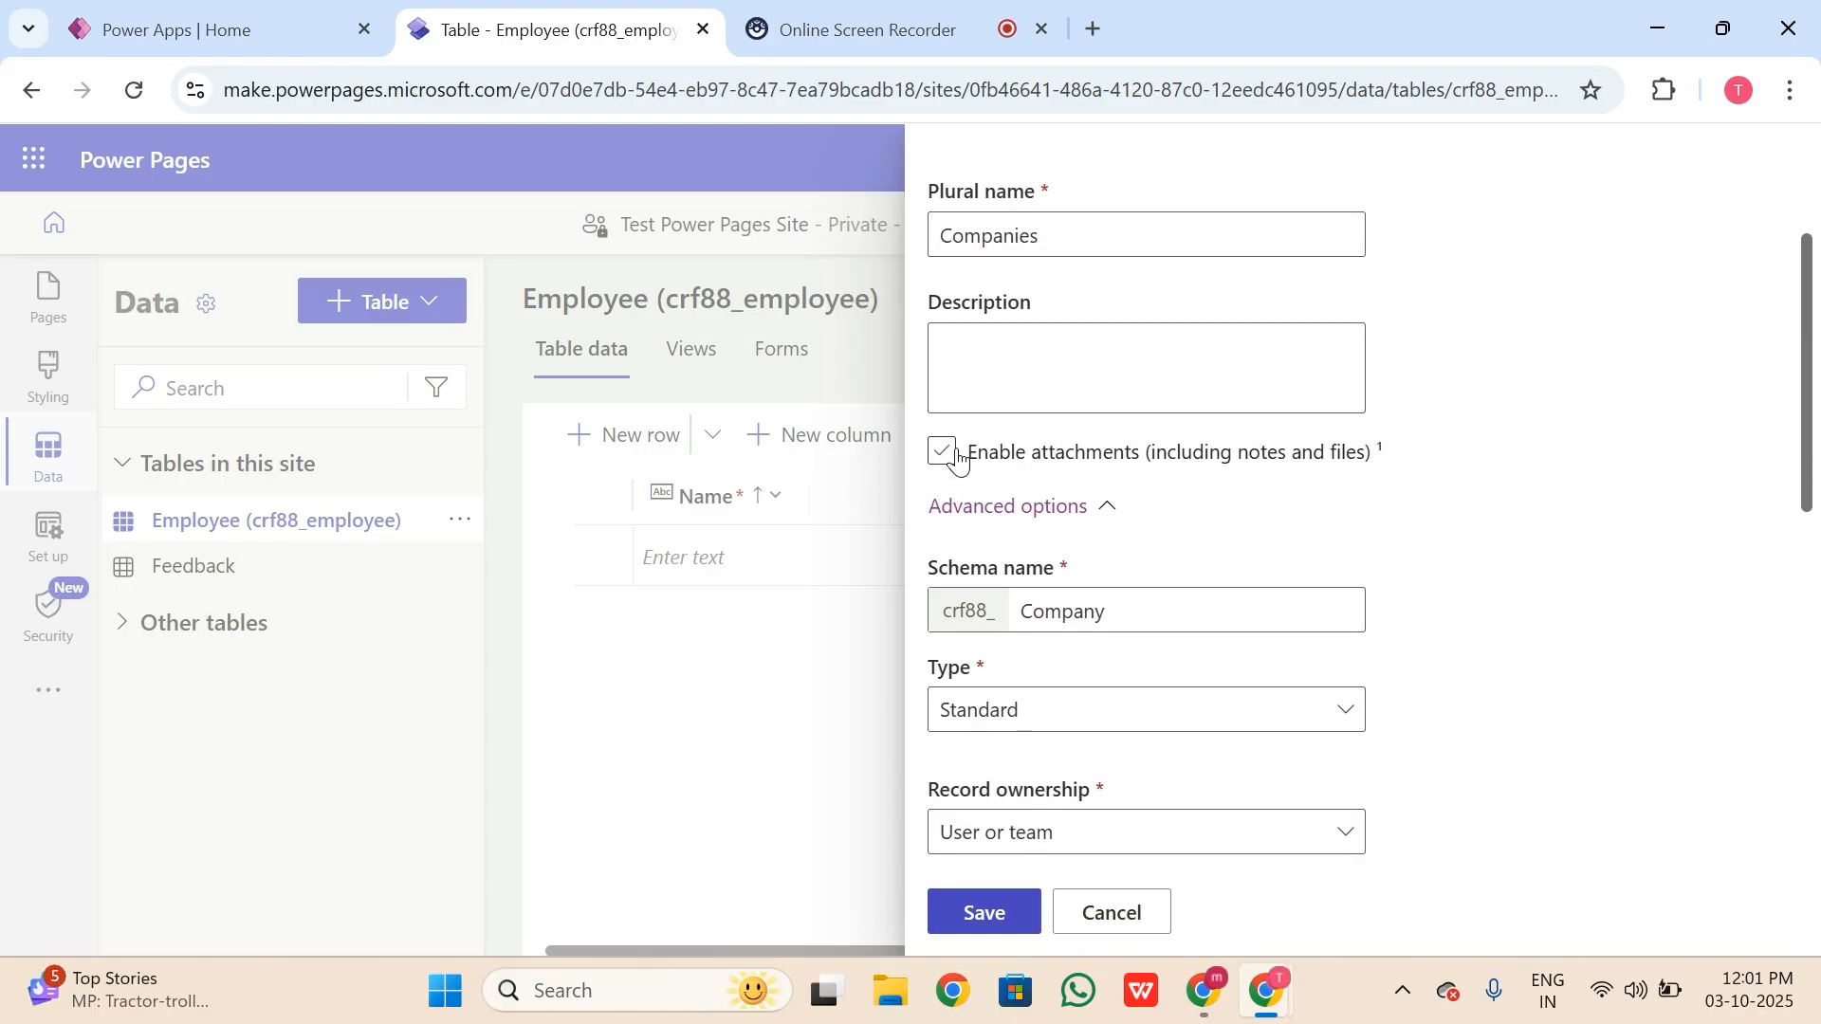
left_click(1188, 462)
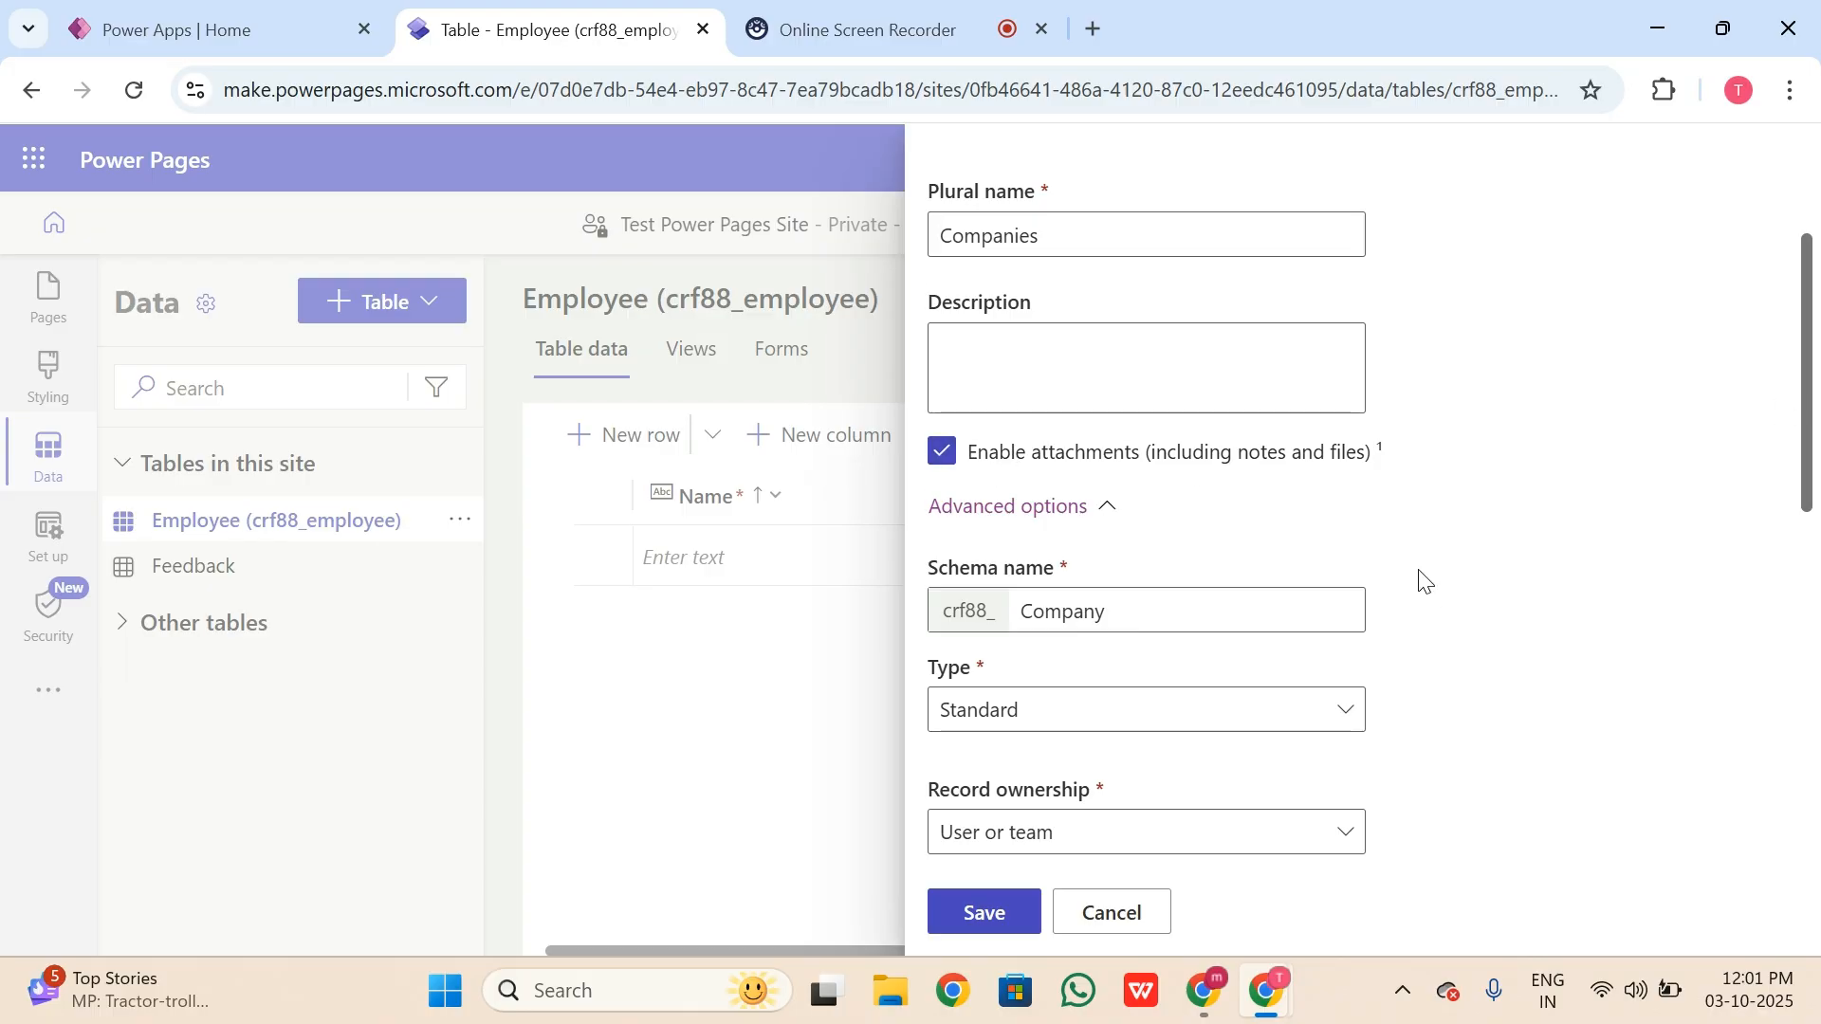
scroll(1426, 580, "down", 2)
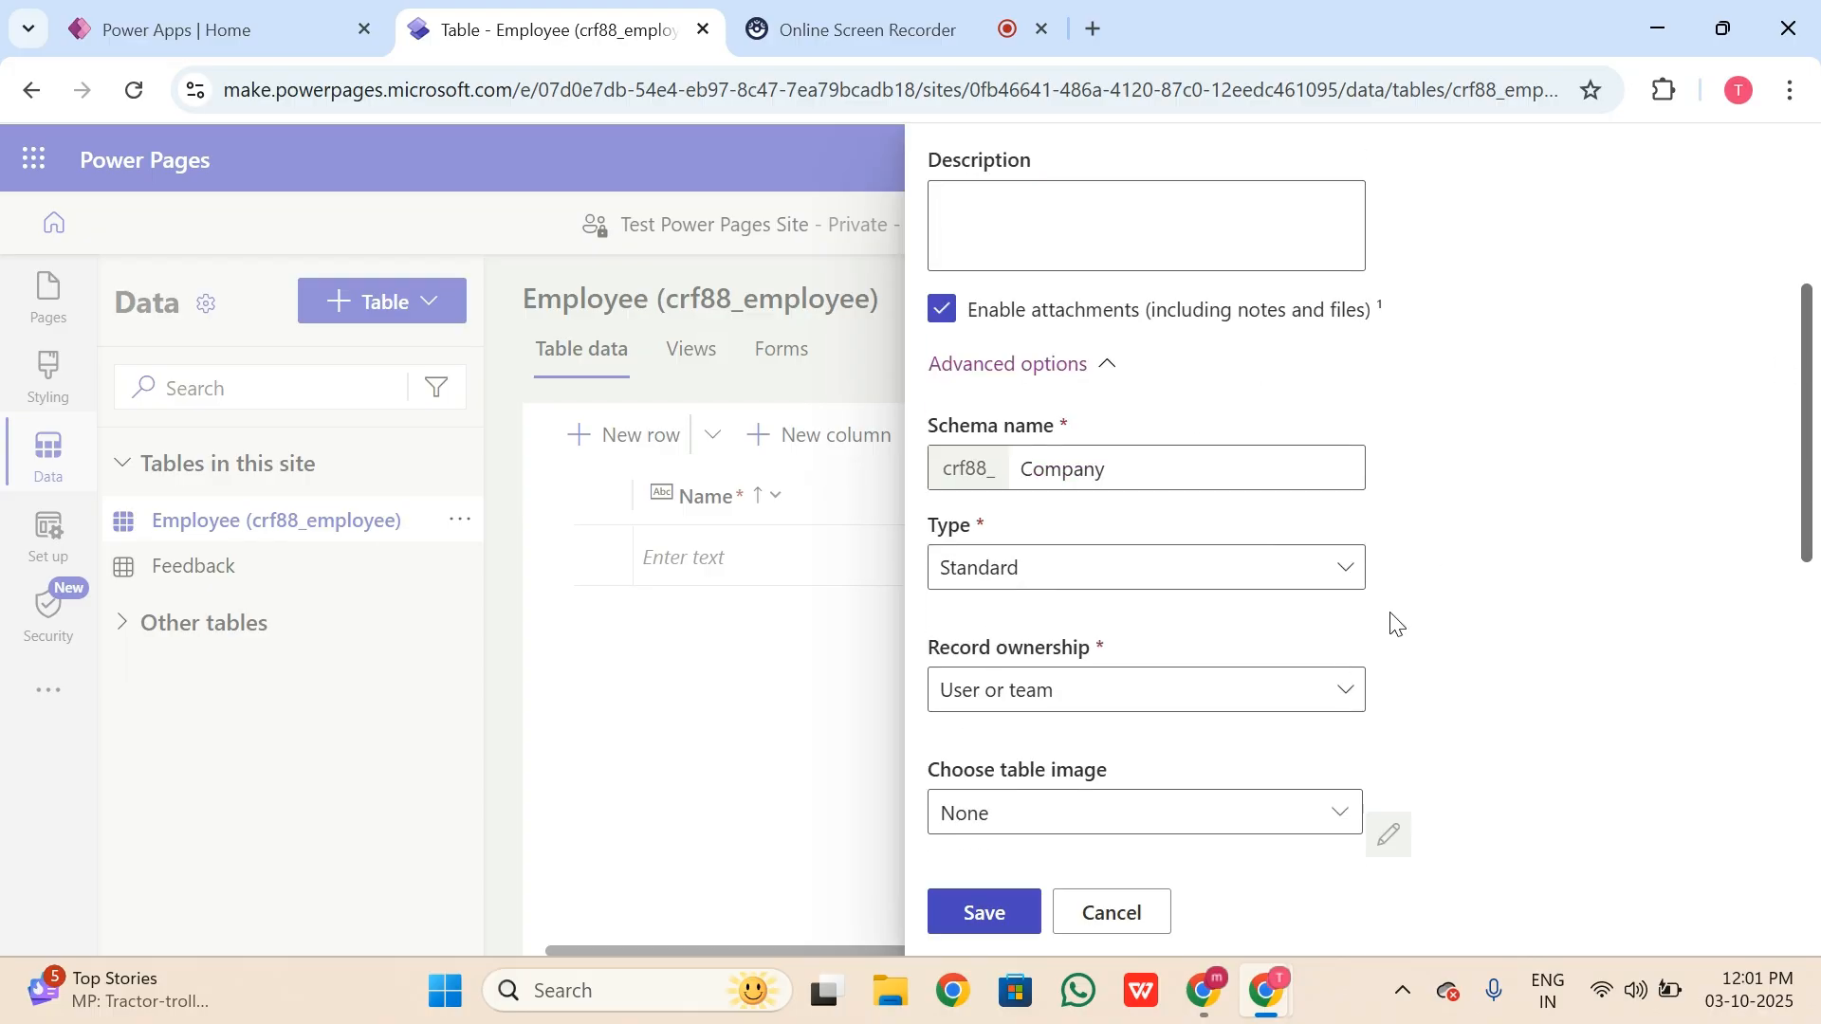
left_click(1139, 462)
scroll(1129, 601, "down", 2)
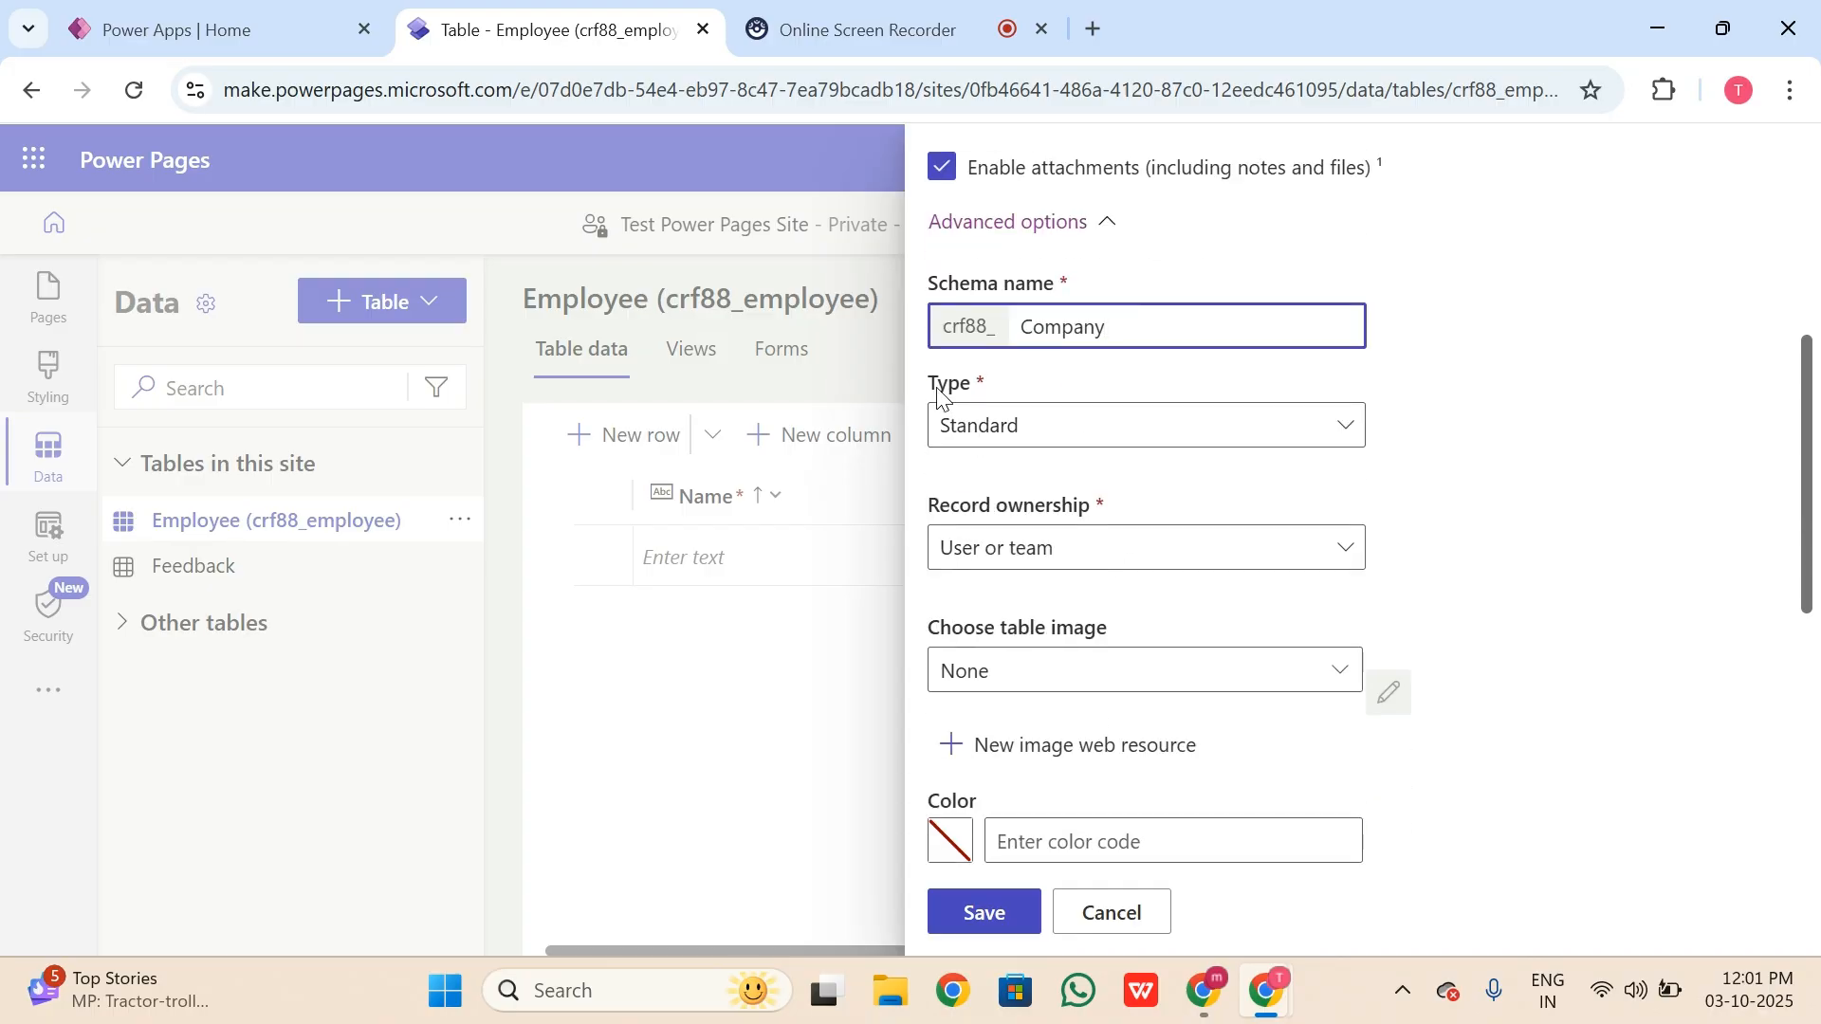
Step: Keep the table type Standard and record ownership User or team
left_click(1129, 438)
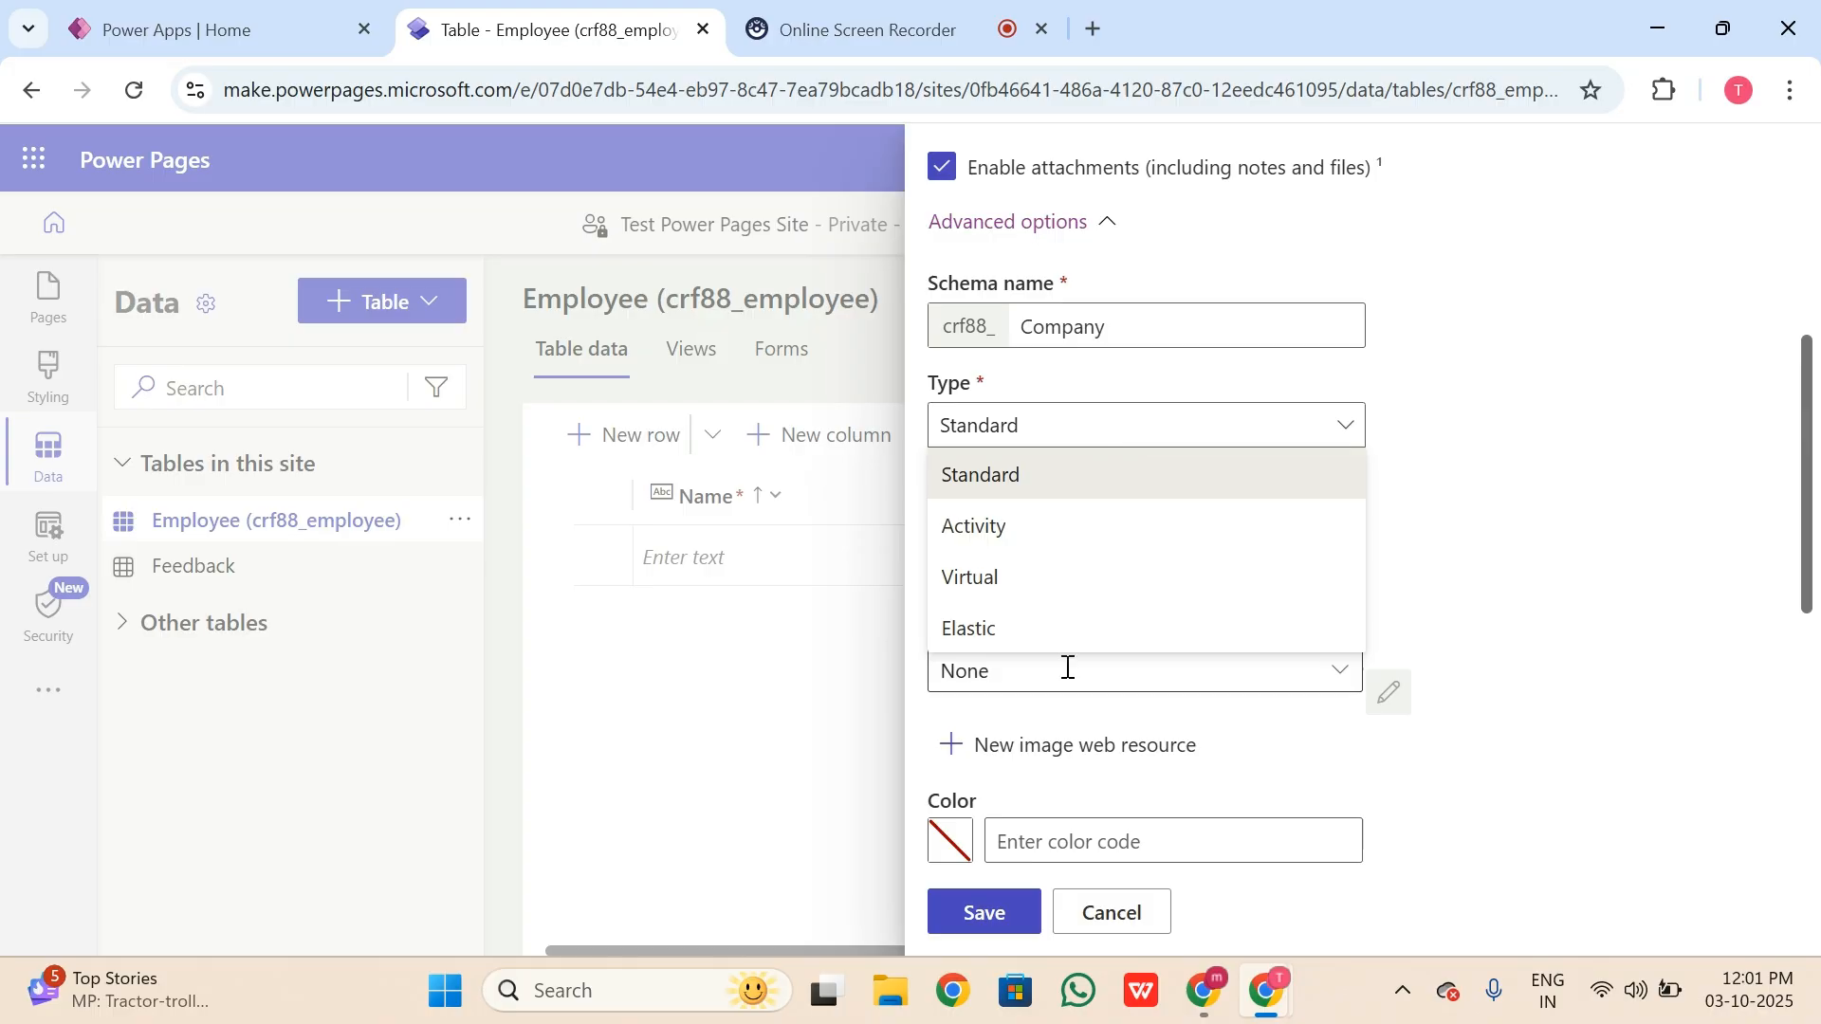
left_click(1104, 476)
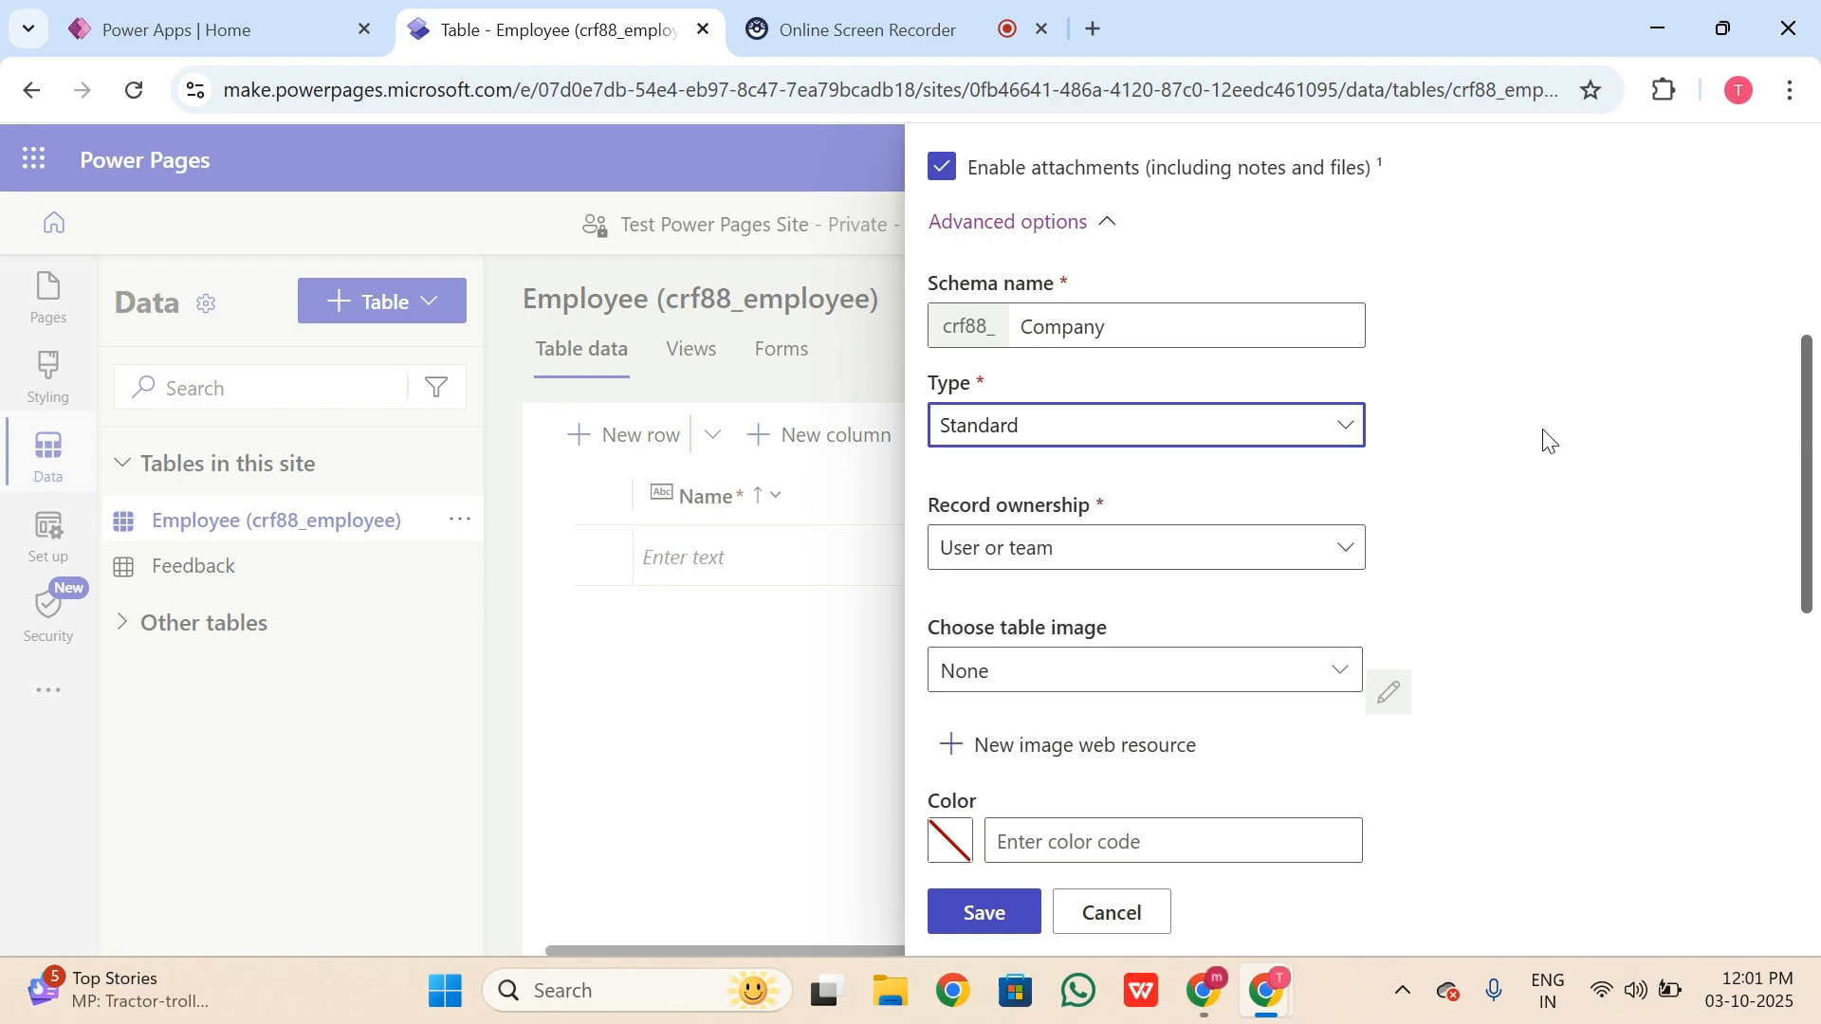
scroll(1551, 431, "down", 3)
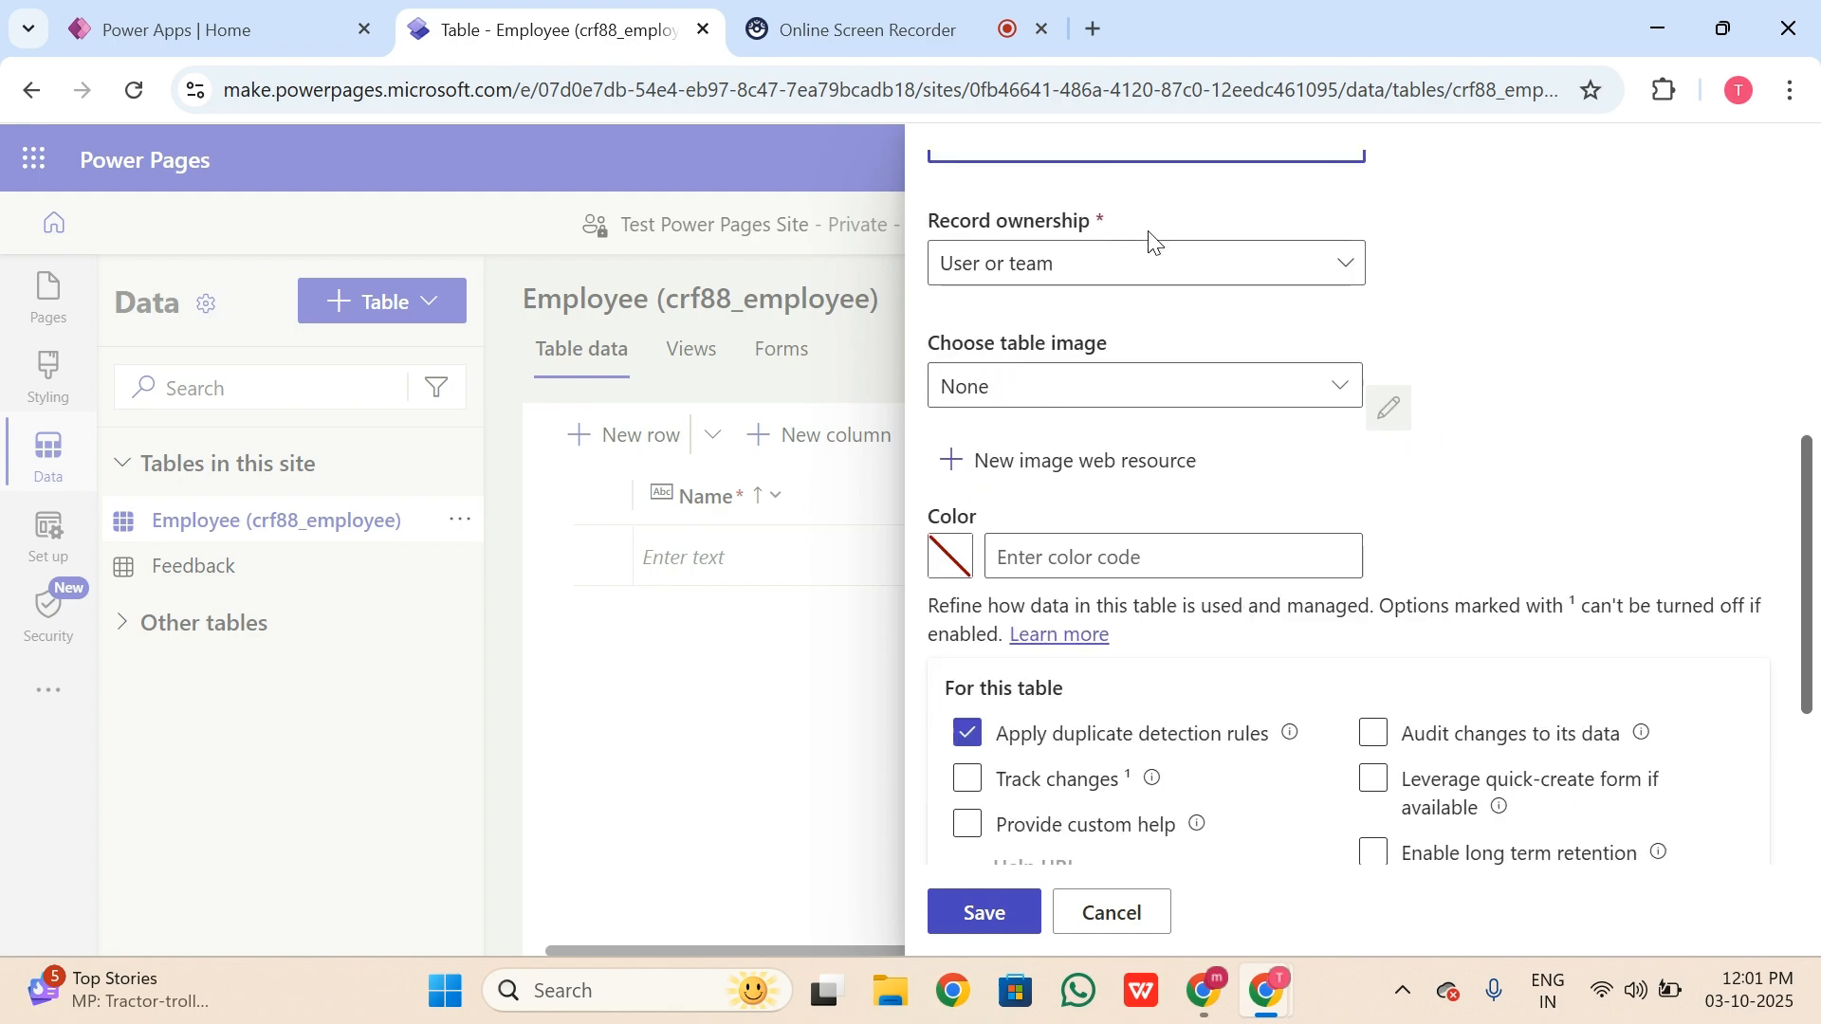
left_click(1130, 275)
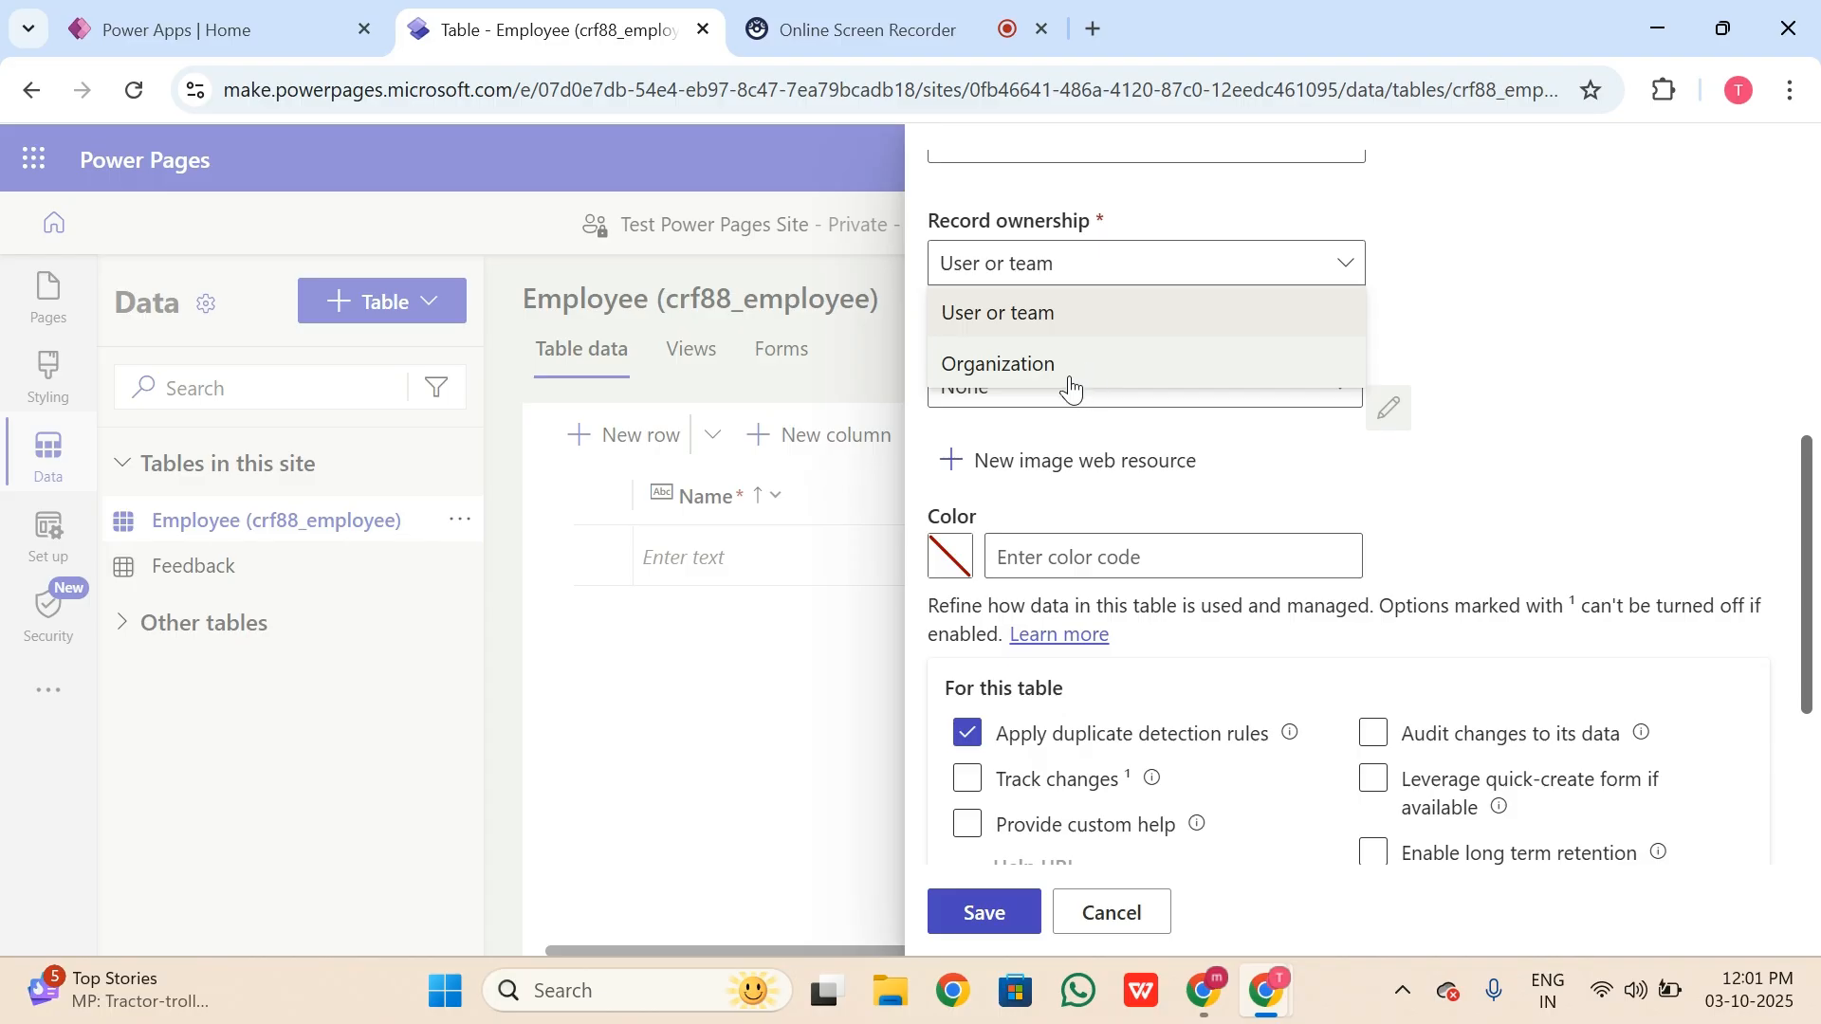
left_click(1089, 311)
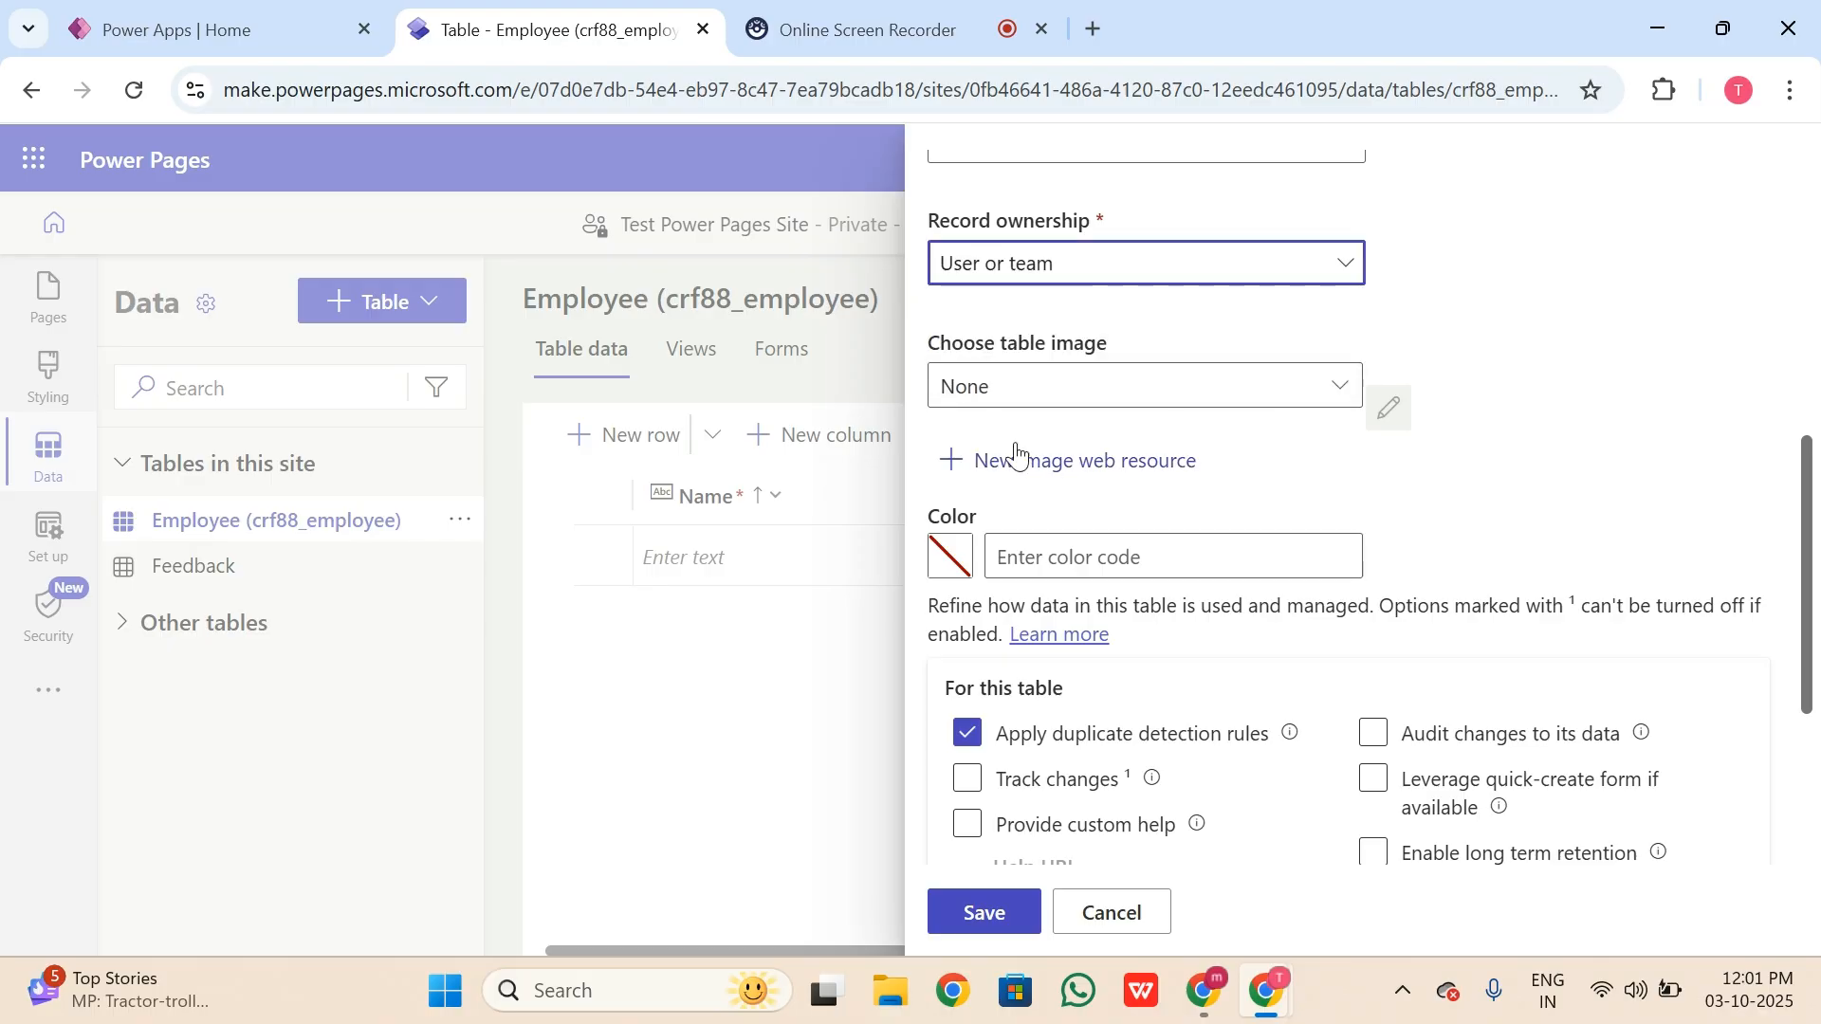
Step: Leave the Company table image set to None
left_click(1227, 386)
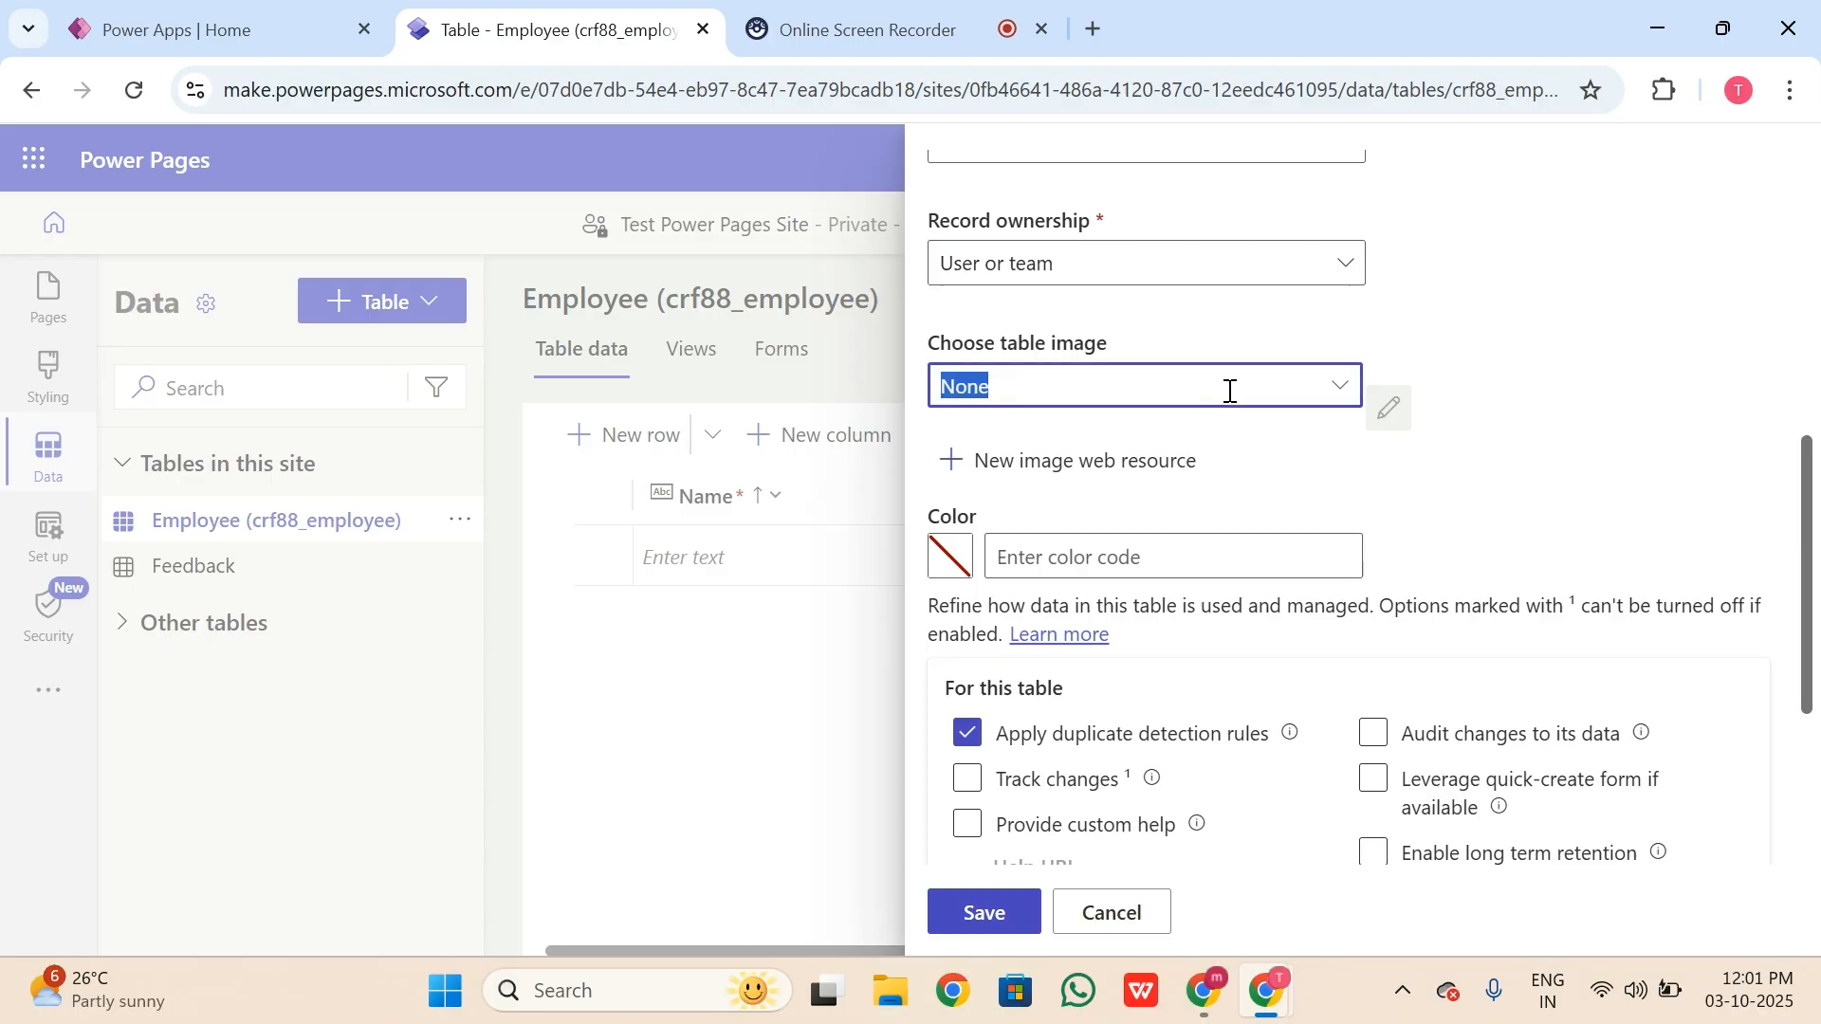
left_click(1346, 391)
left_click(987, 380)
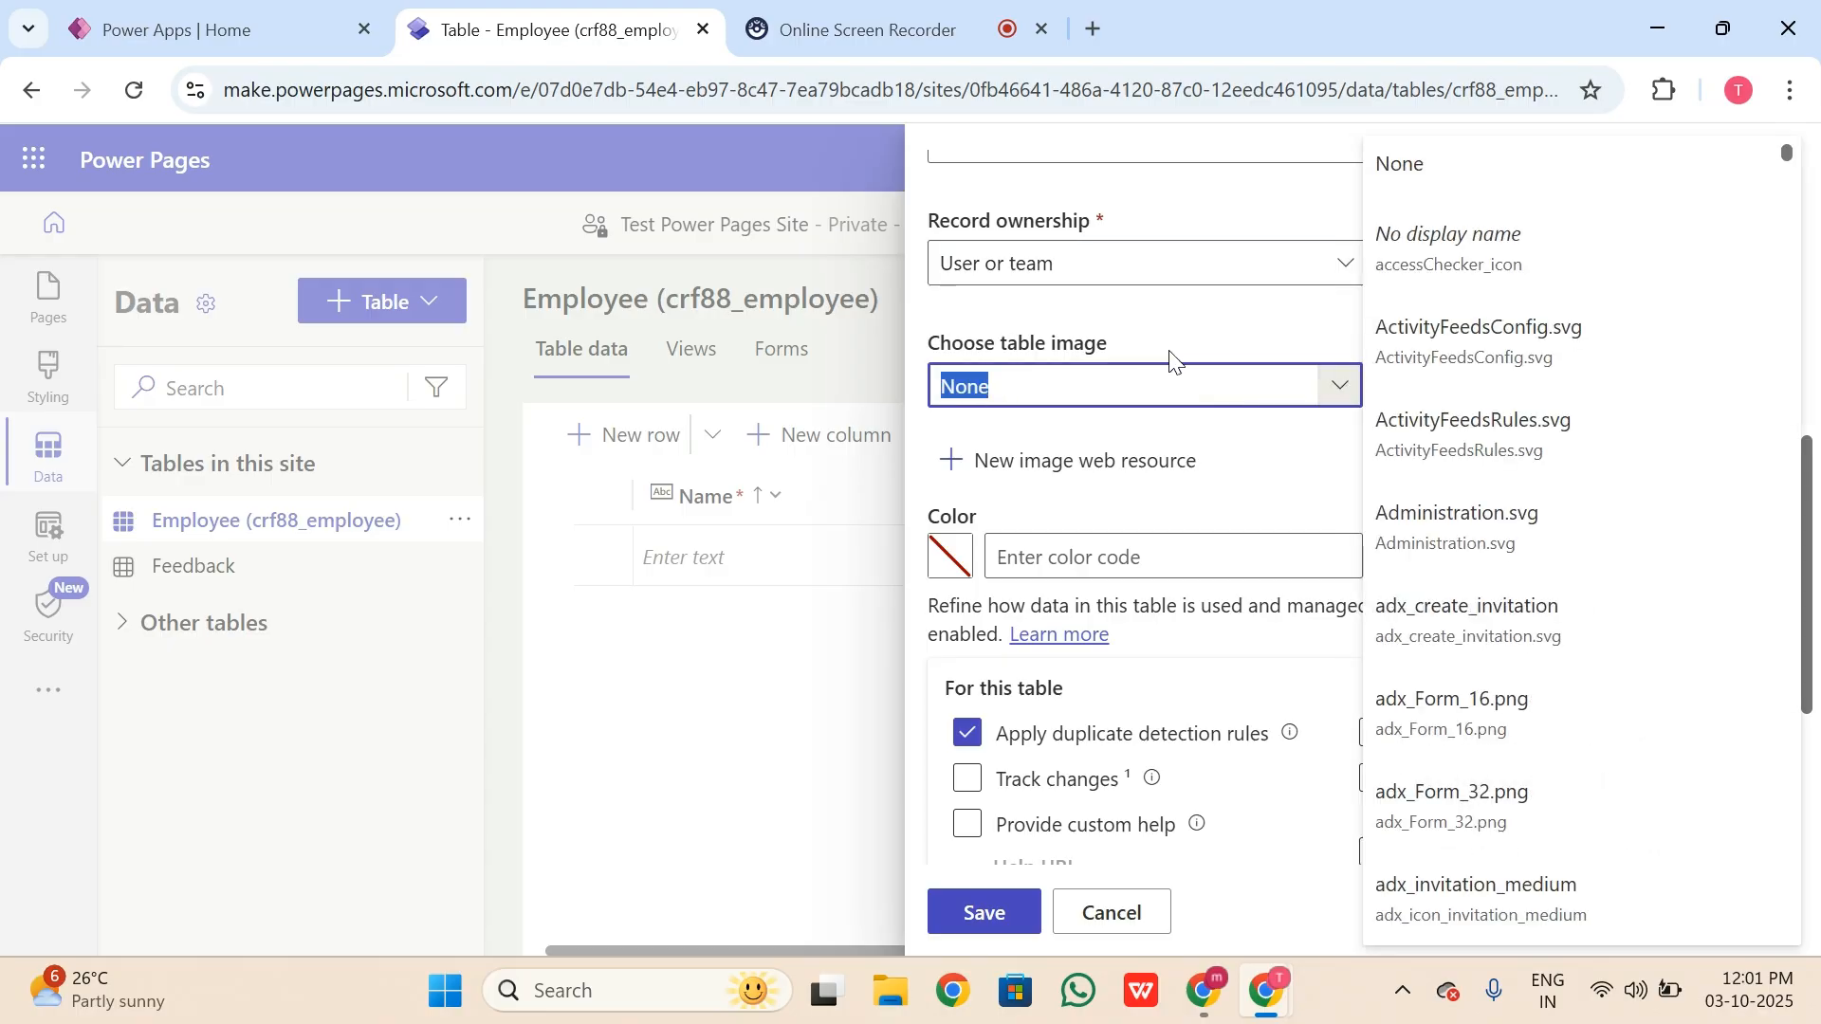
left_click(1260, 452)
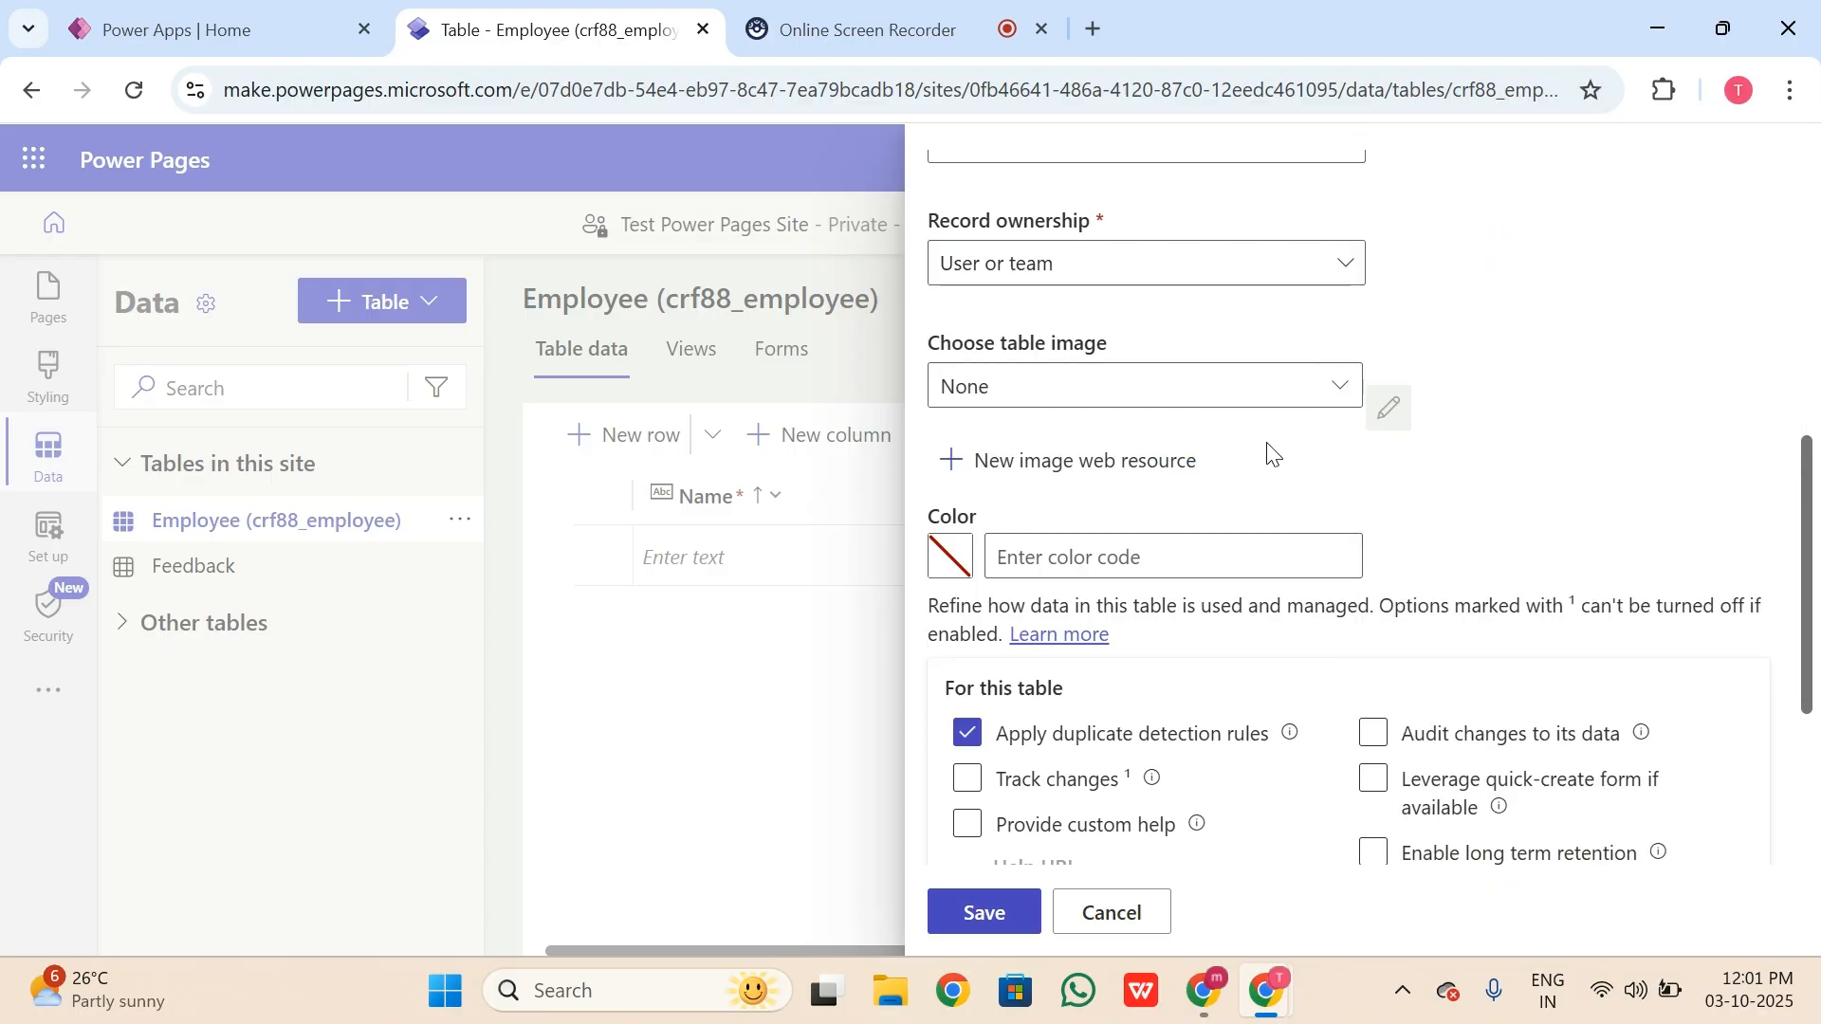
scroll(1269, 454, "down", 3)
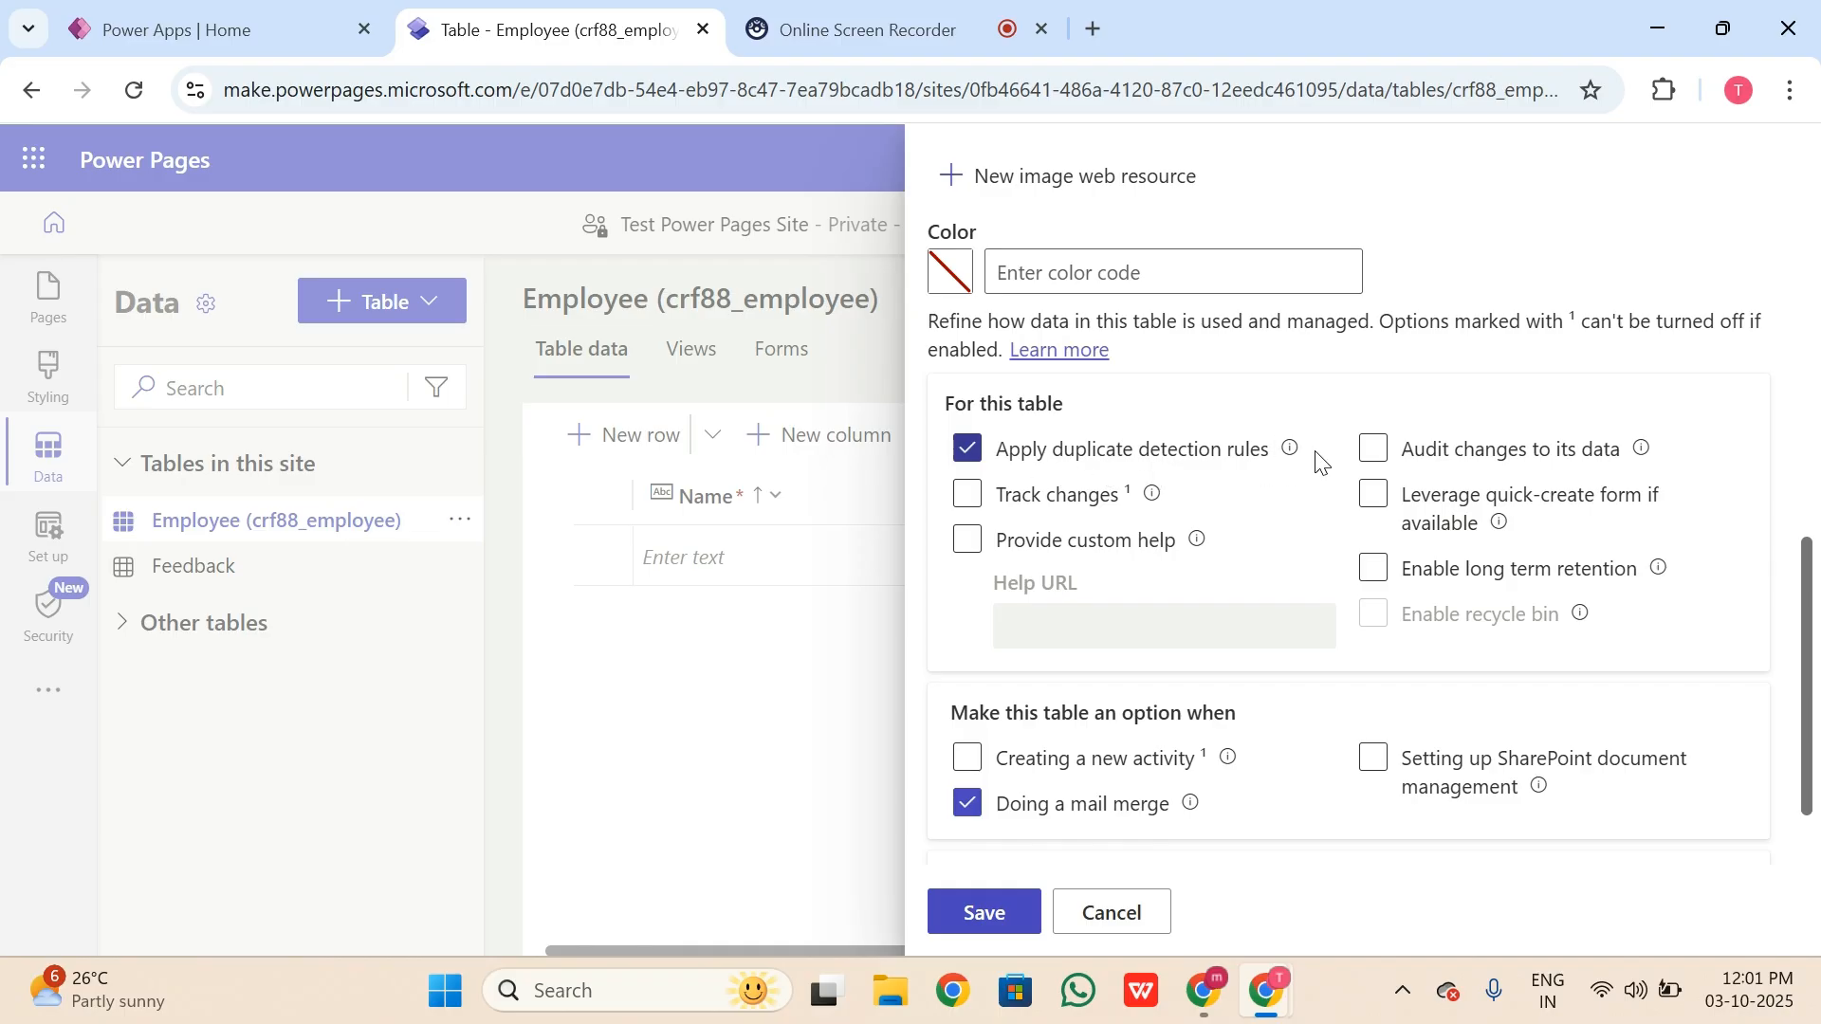
left_click(1005, 494)
scroll(1015, 484, "down", 2)
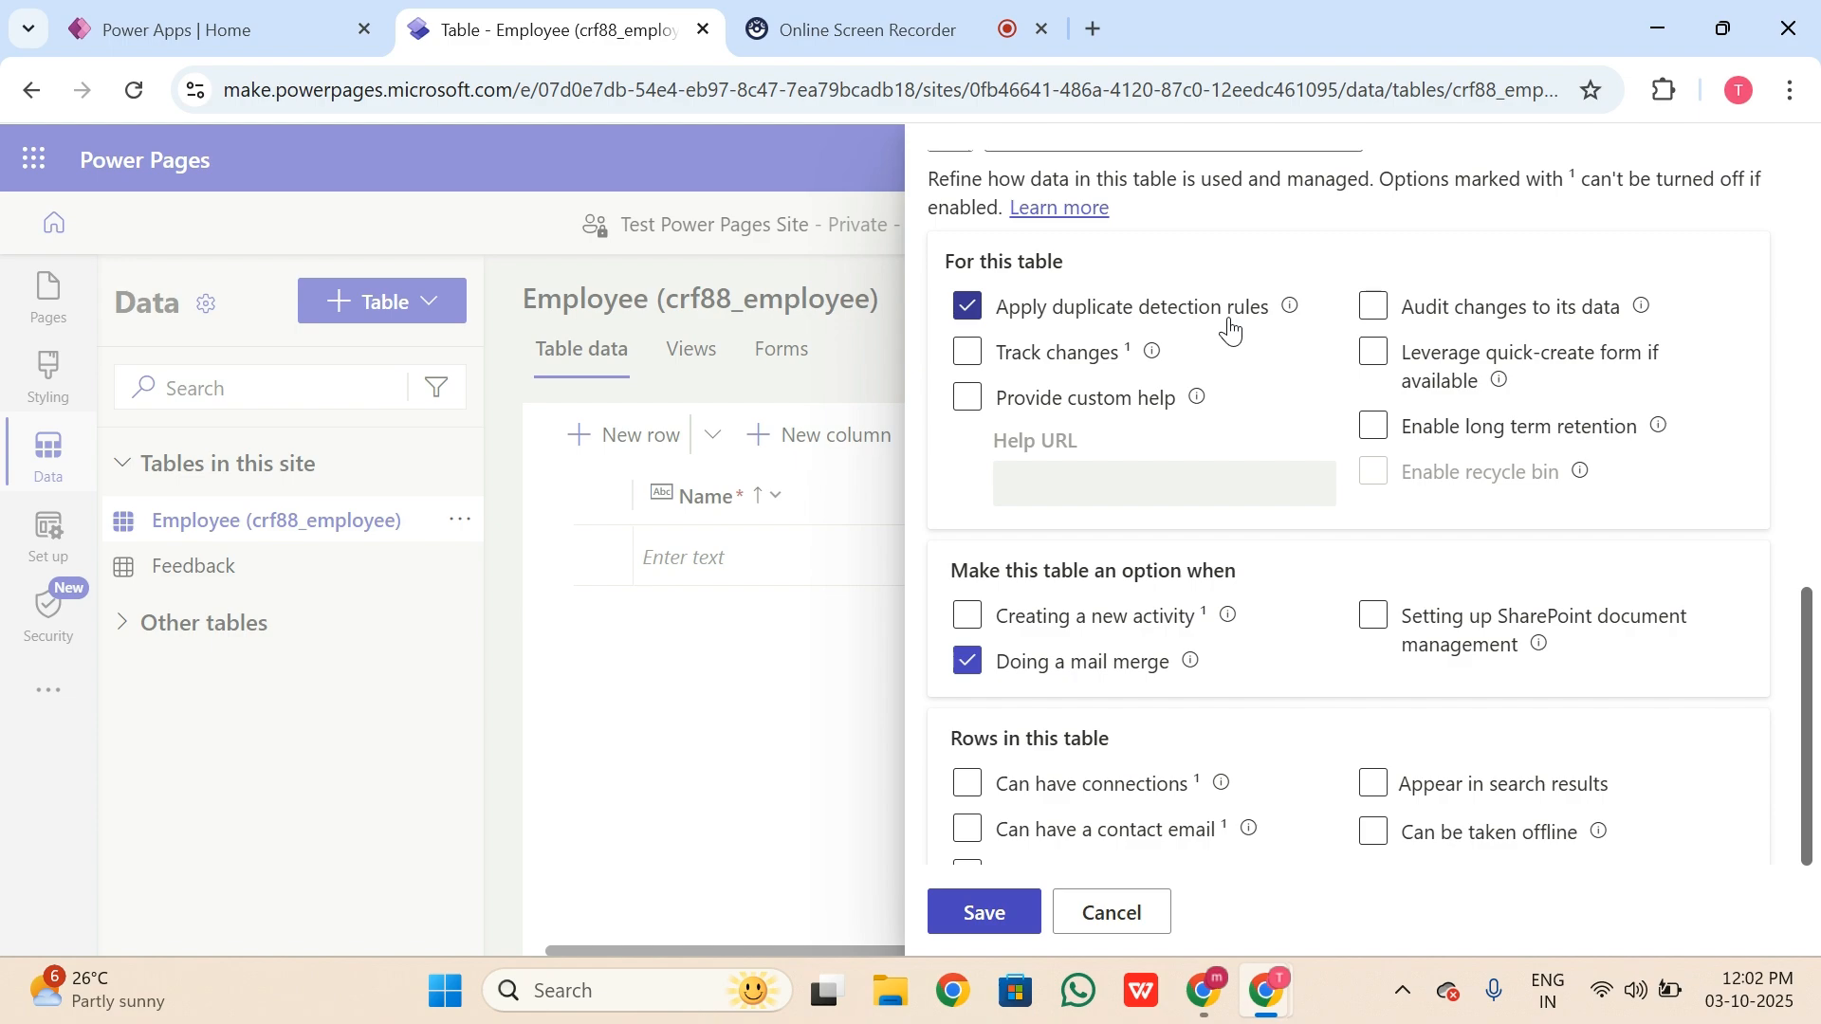
scroll(1295, 540, "down", 3)
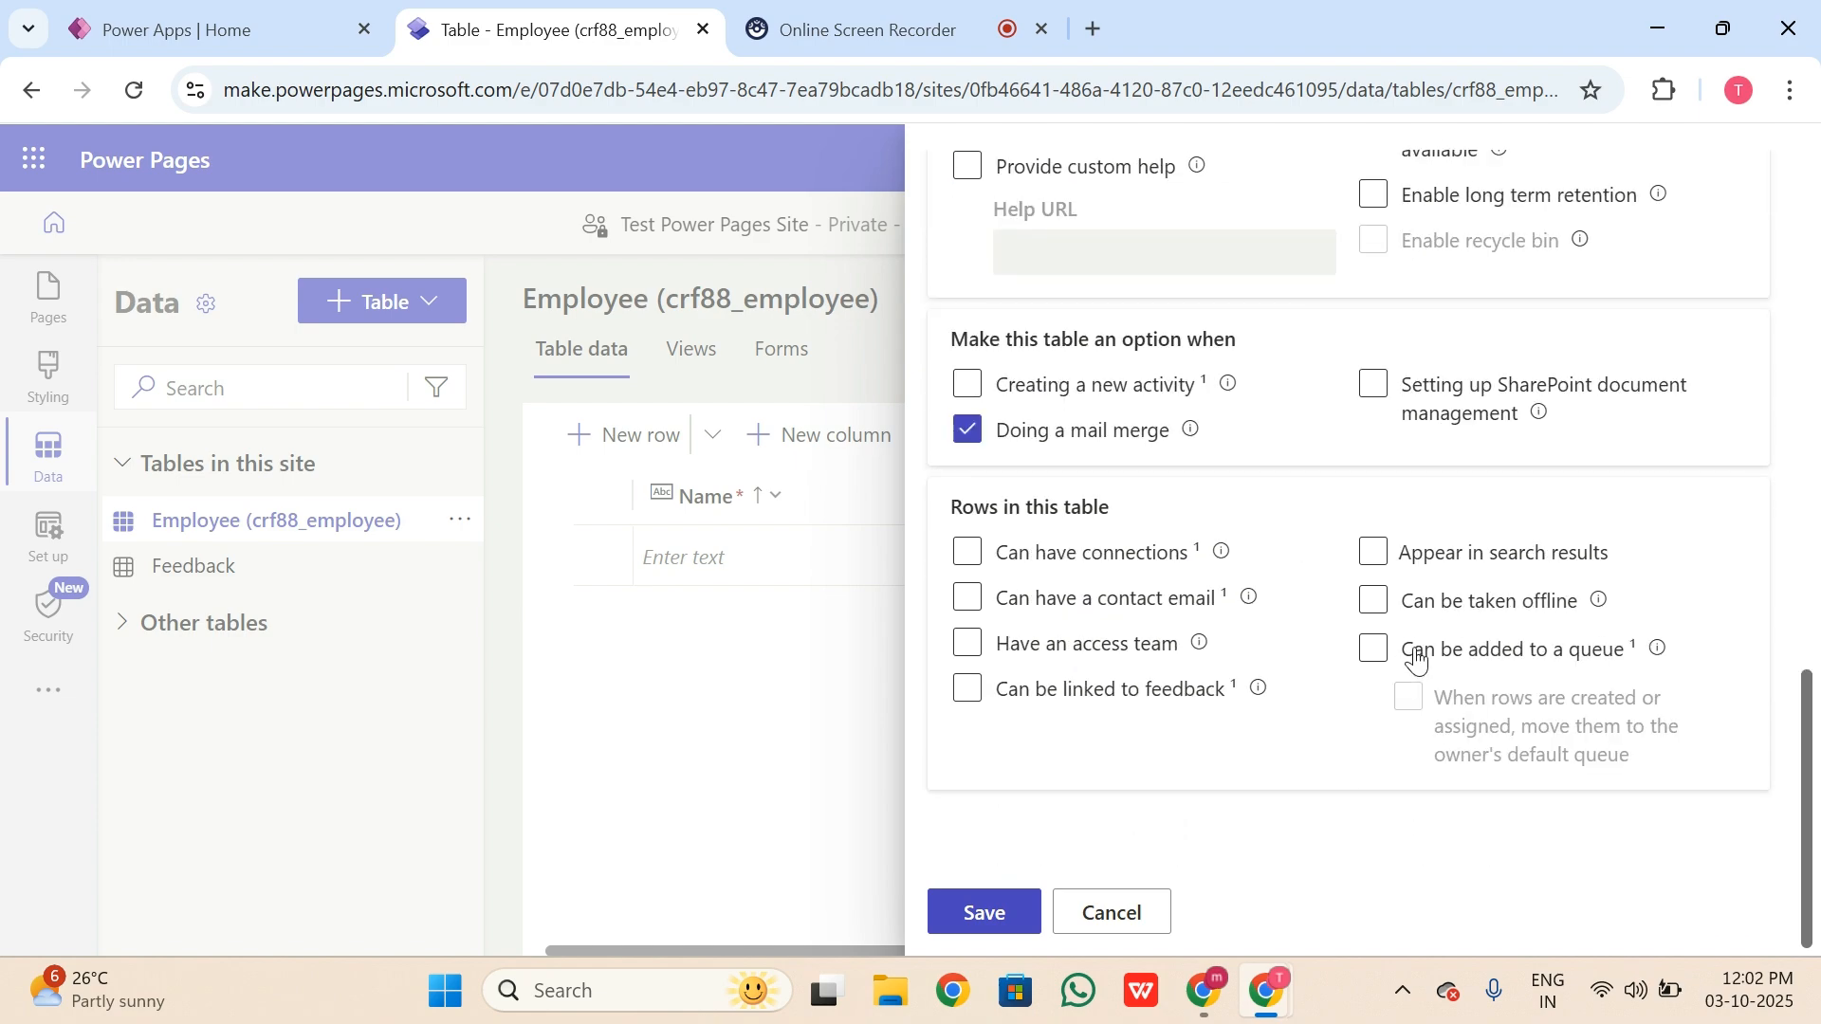
scroll(1337, 491, "up", 10)
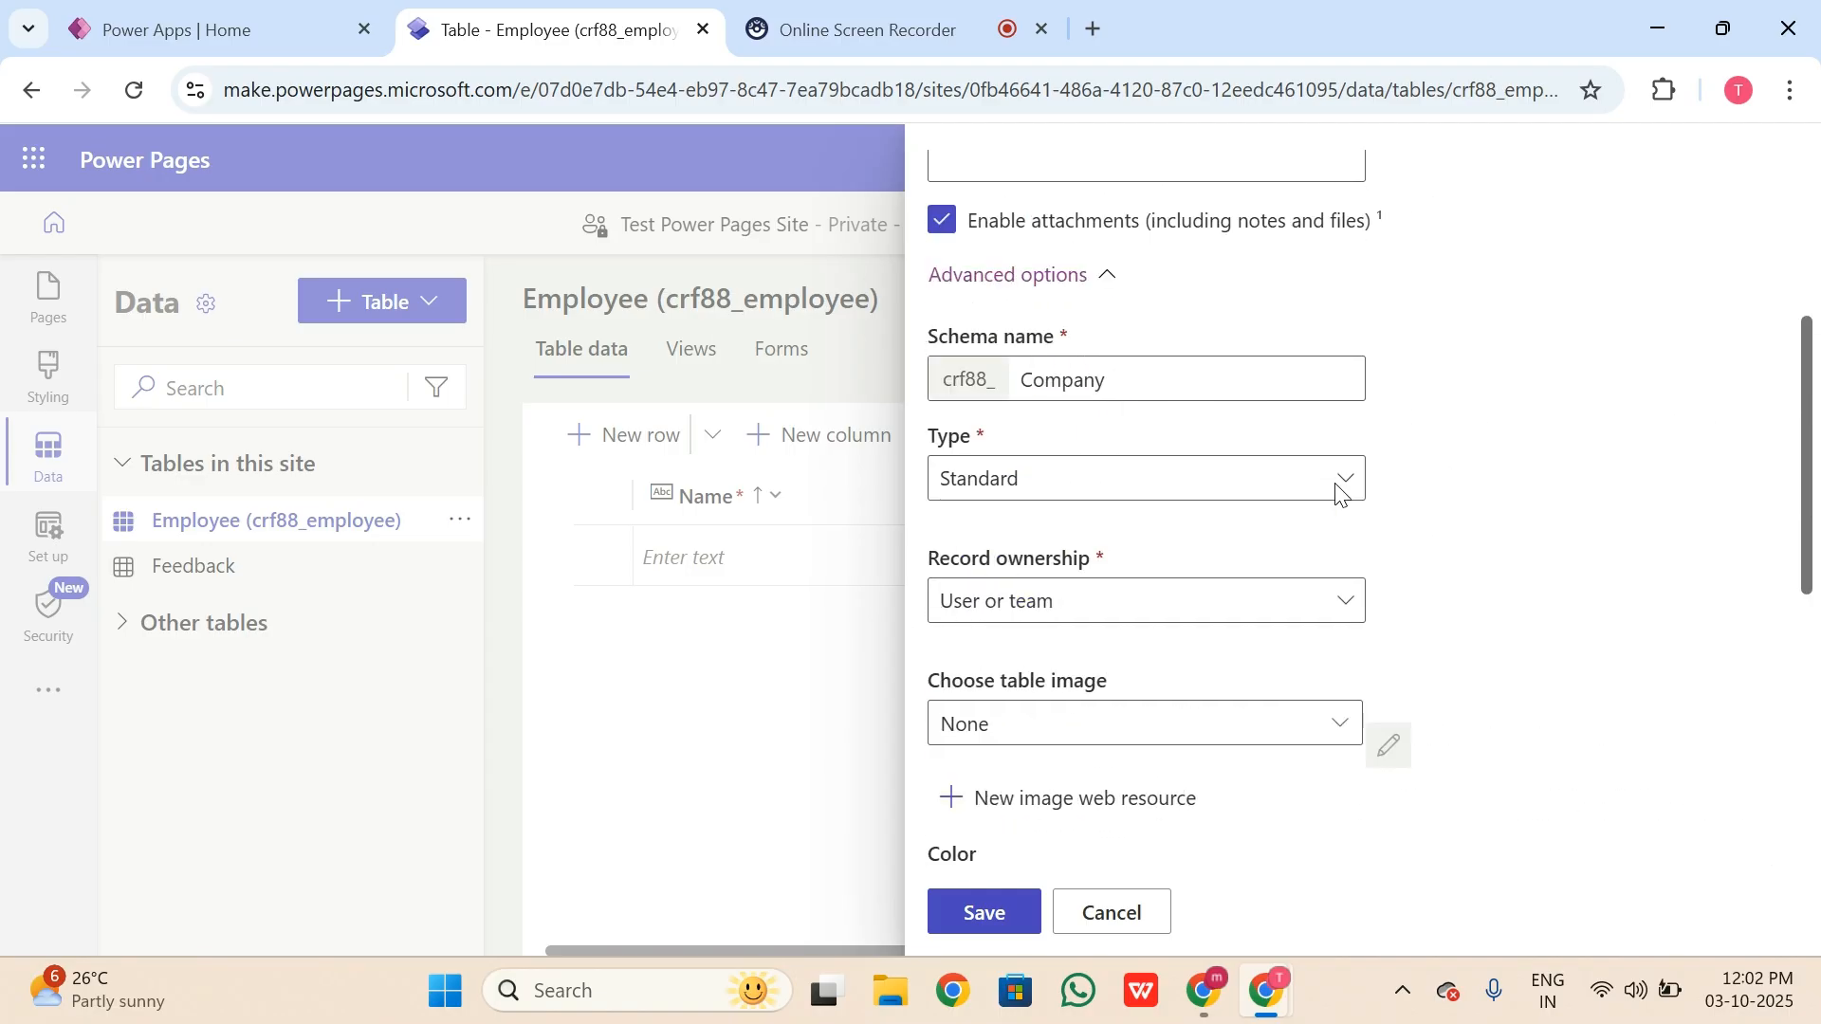
scroll(1337, 491, "up", 5)
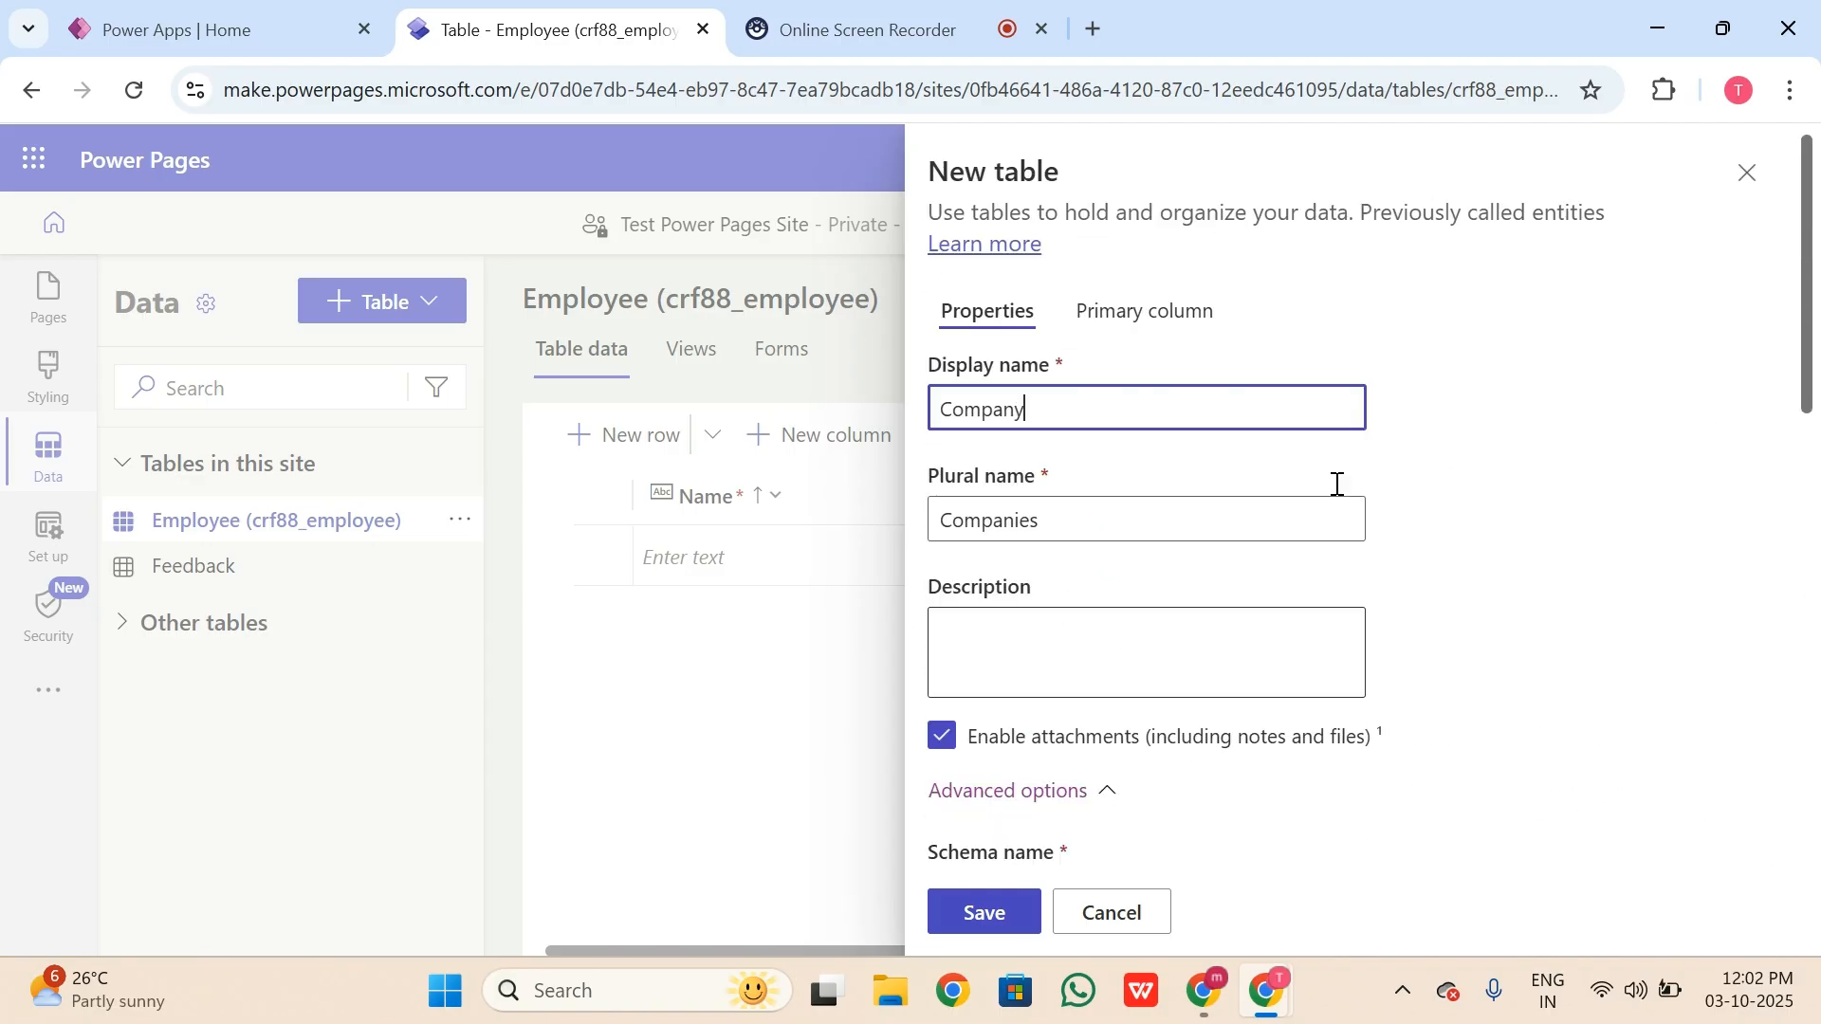
Step: Make the primary column Name, schema crf88_Name, with an 850-character maximum
left_click(1166, 323)
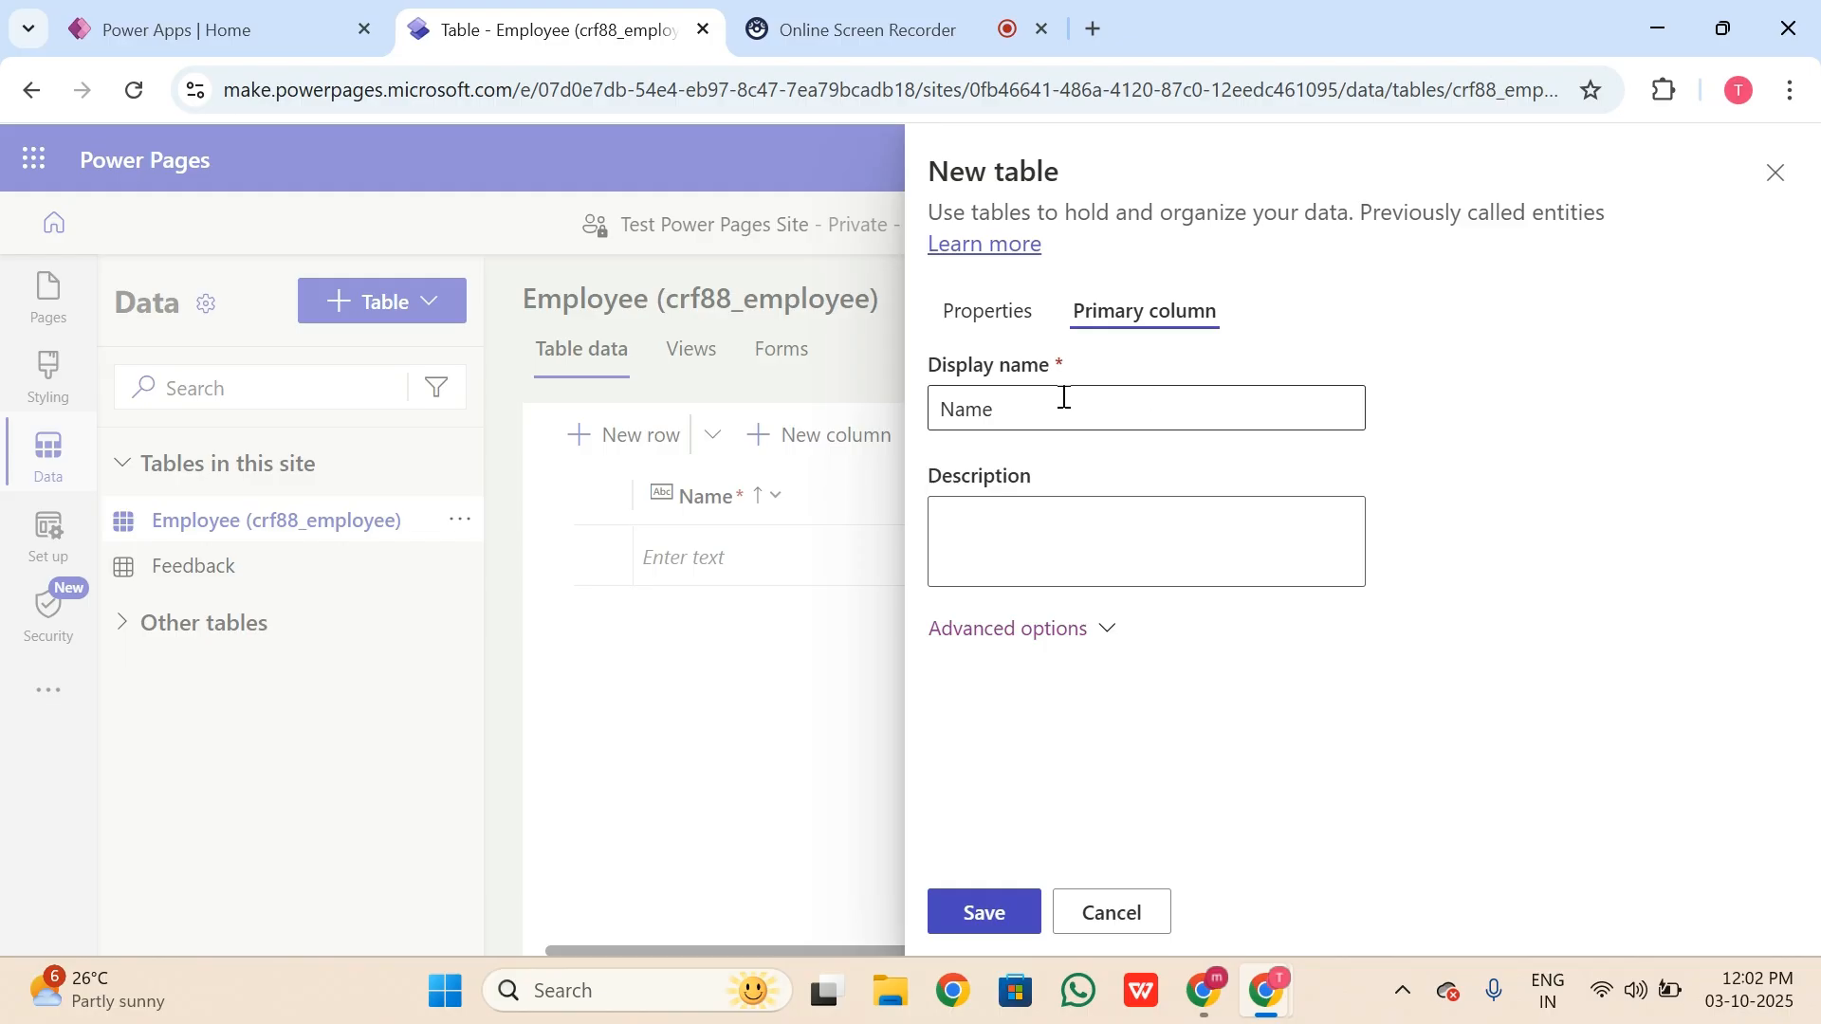
left_click(993, 319)
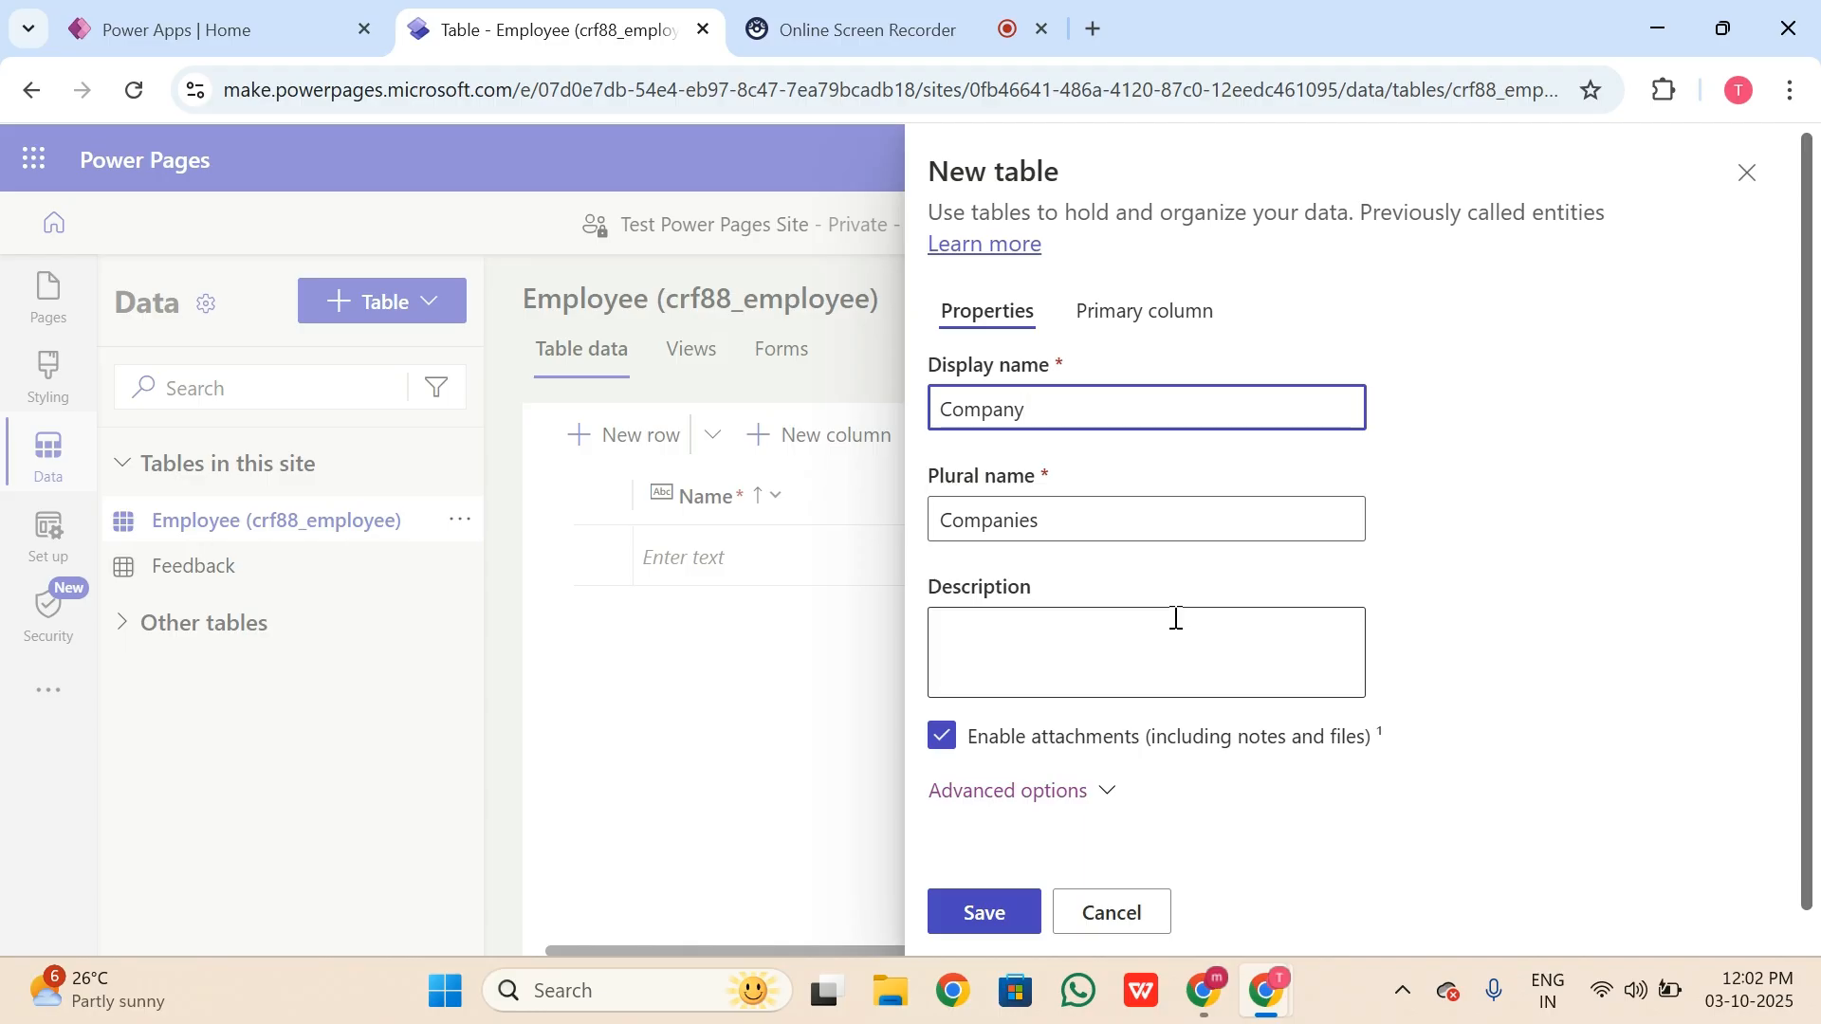
left_click(1169, 318)
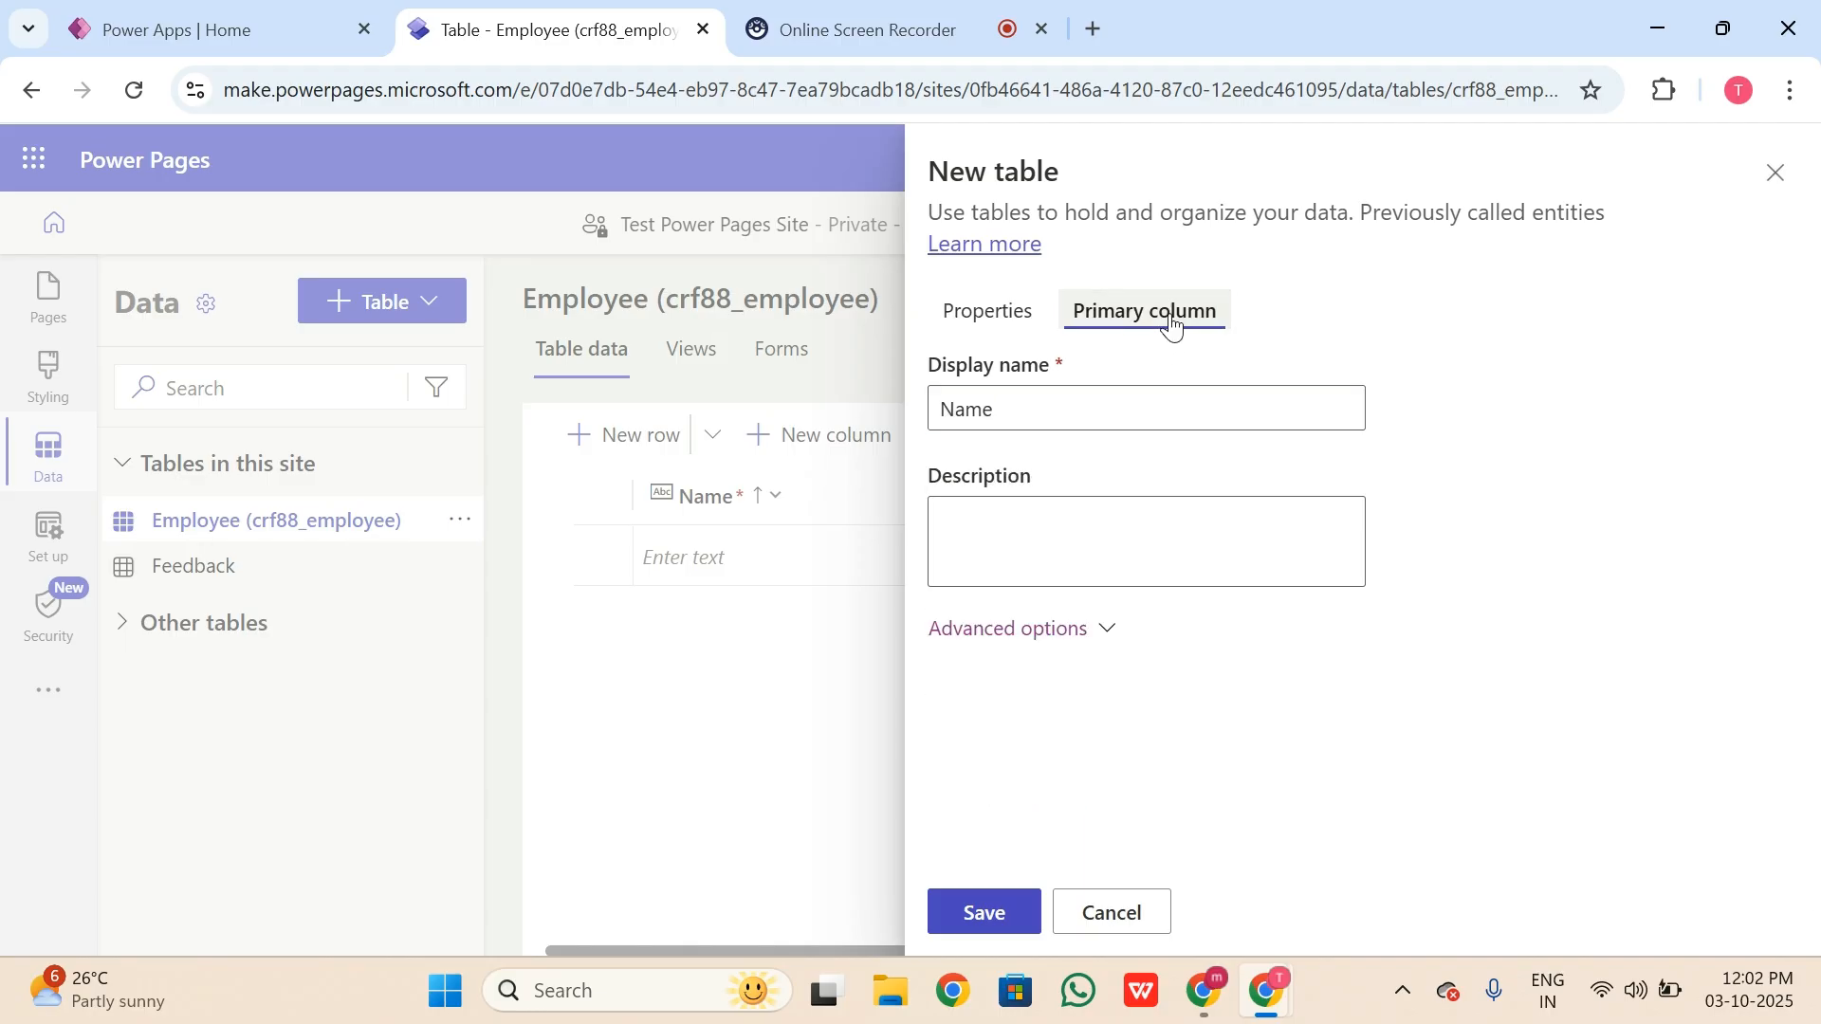
left_click(1020, 325)
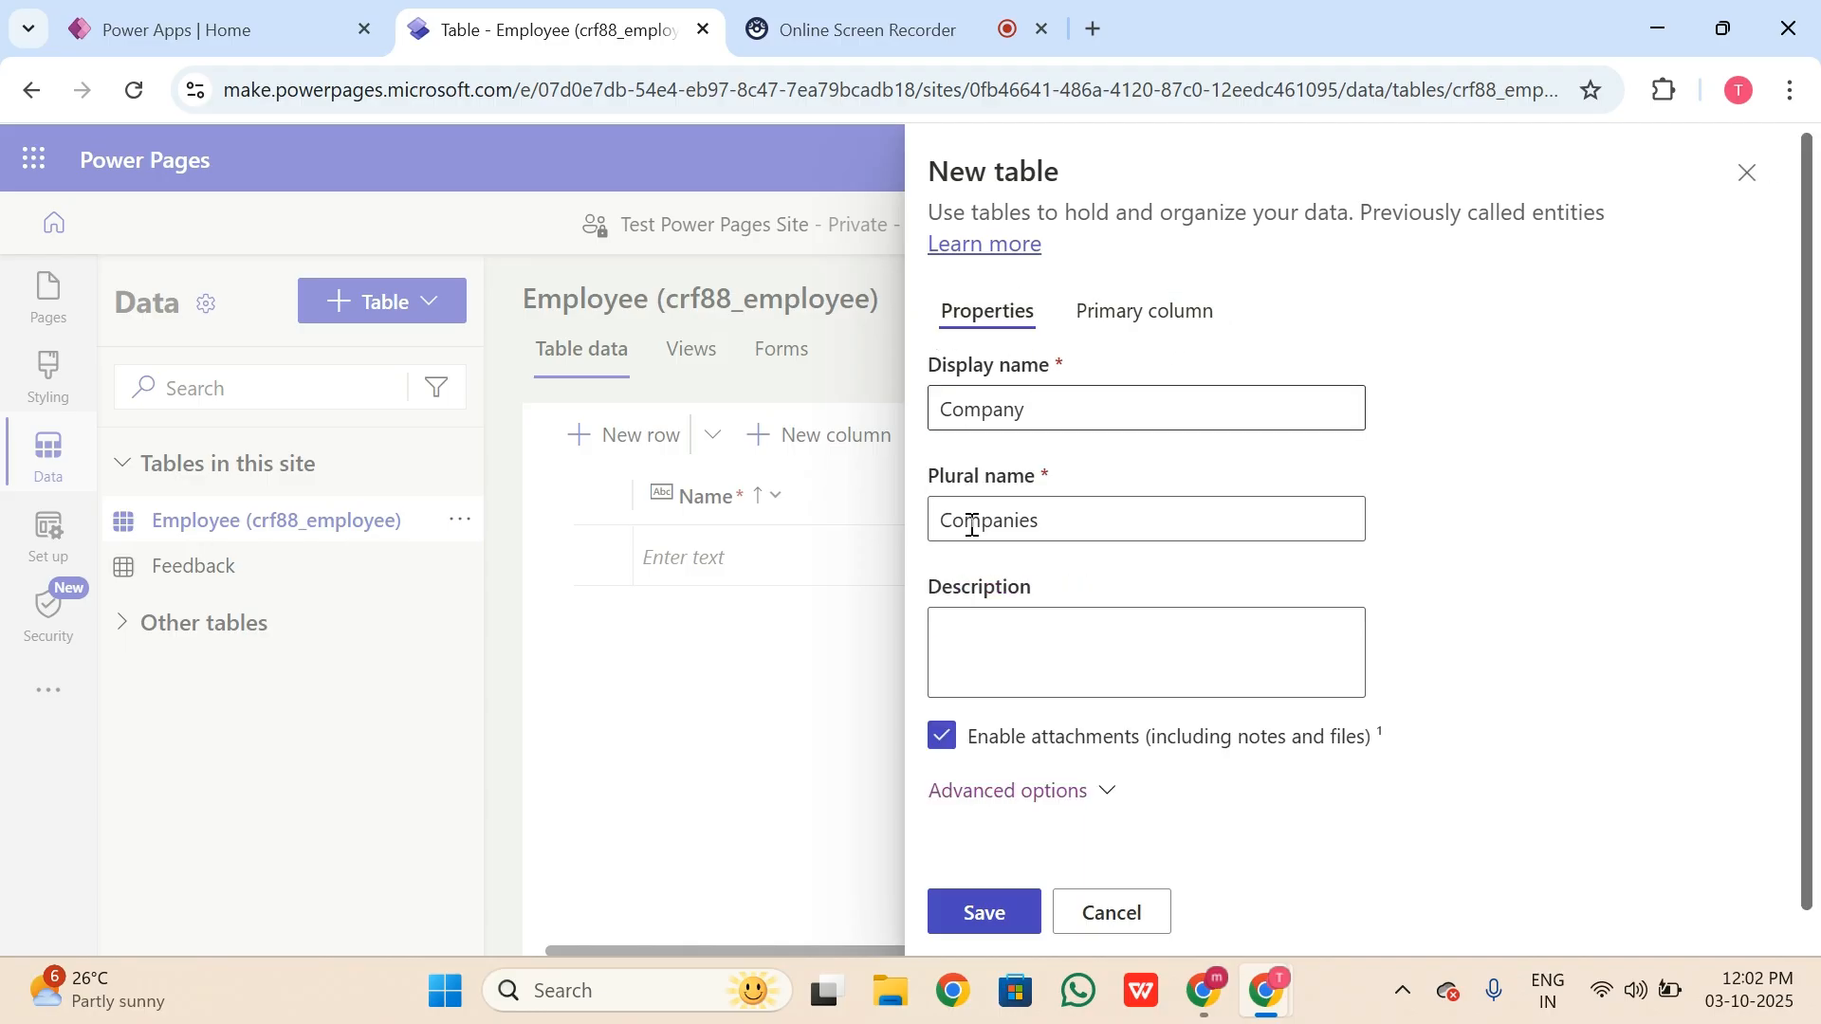
left_click(1161, 321)
left_click(1046, 400)
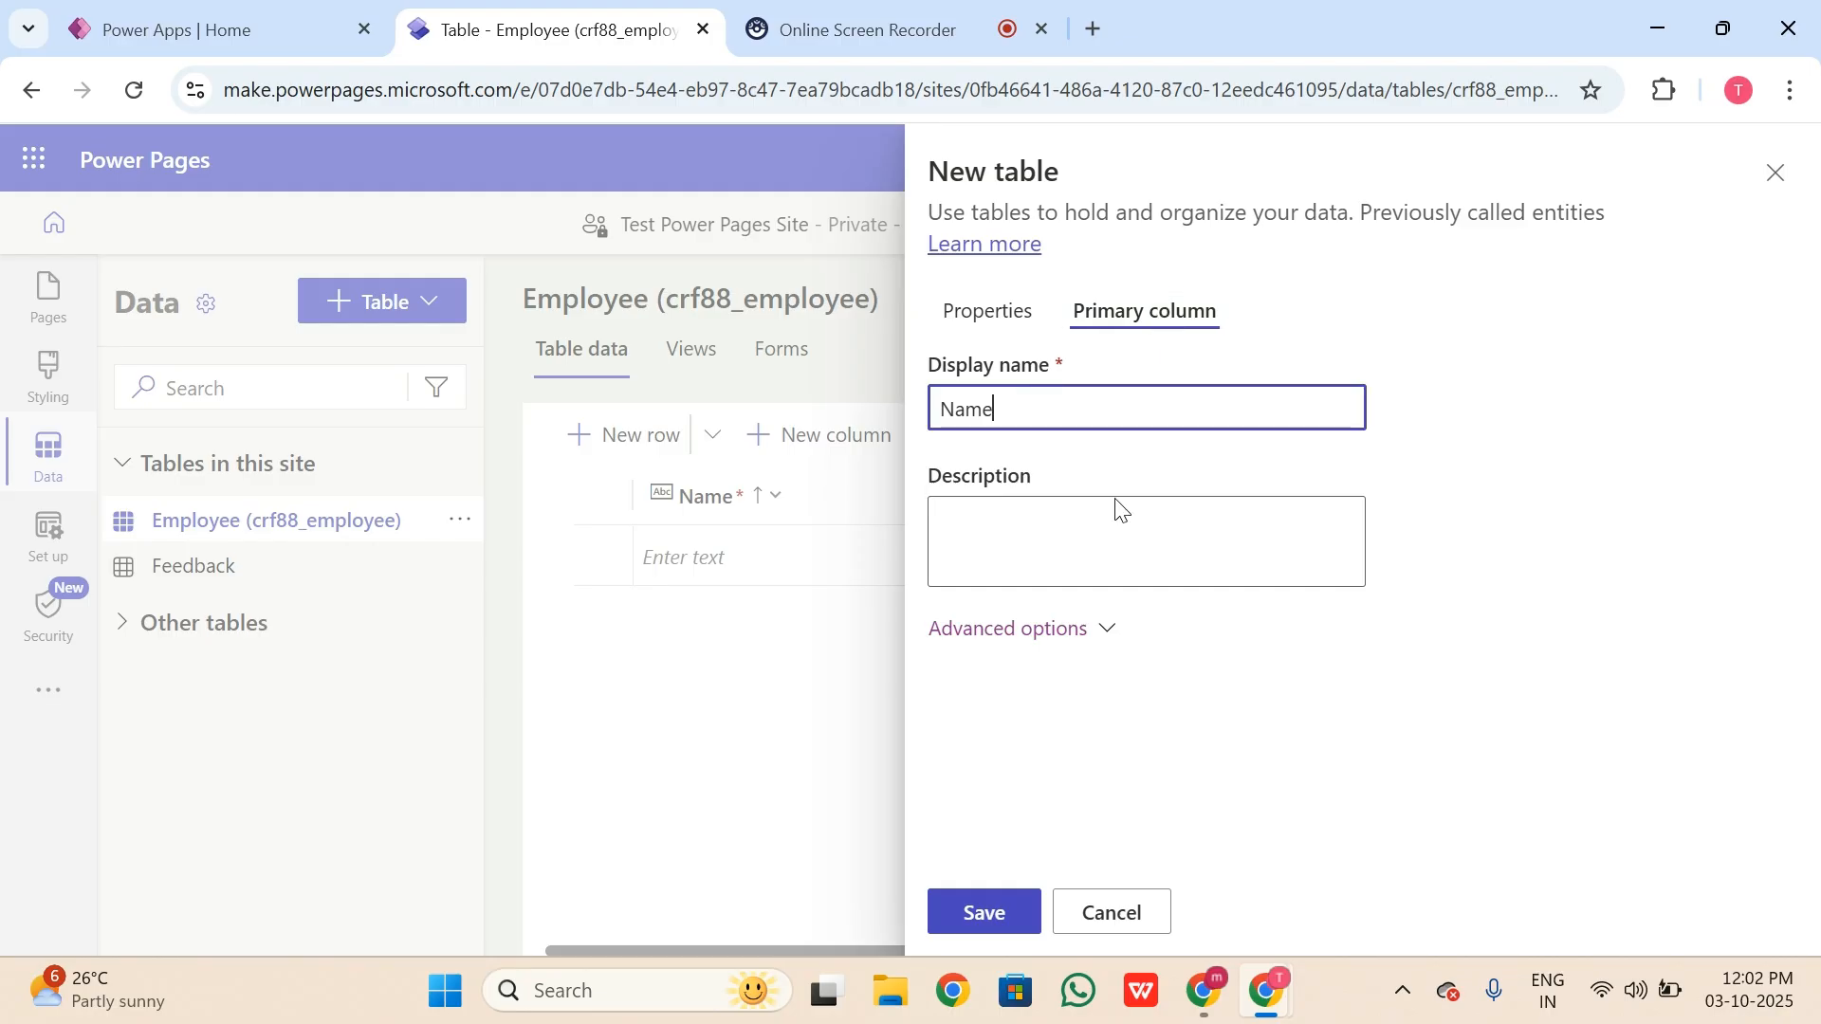
left_click(1057, 630)
scroll(1193, 485, "down", 2)
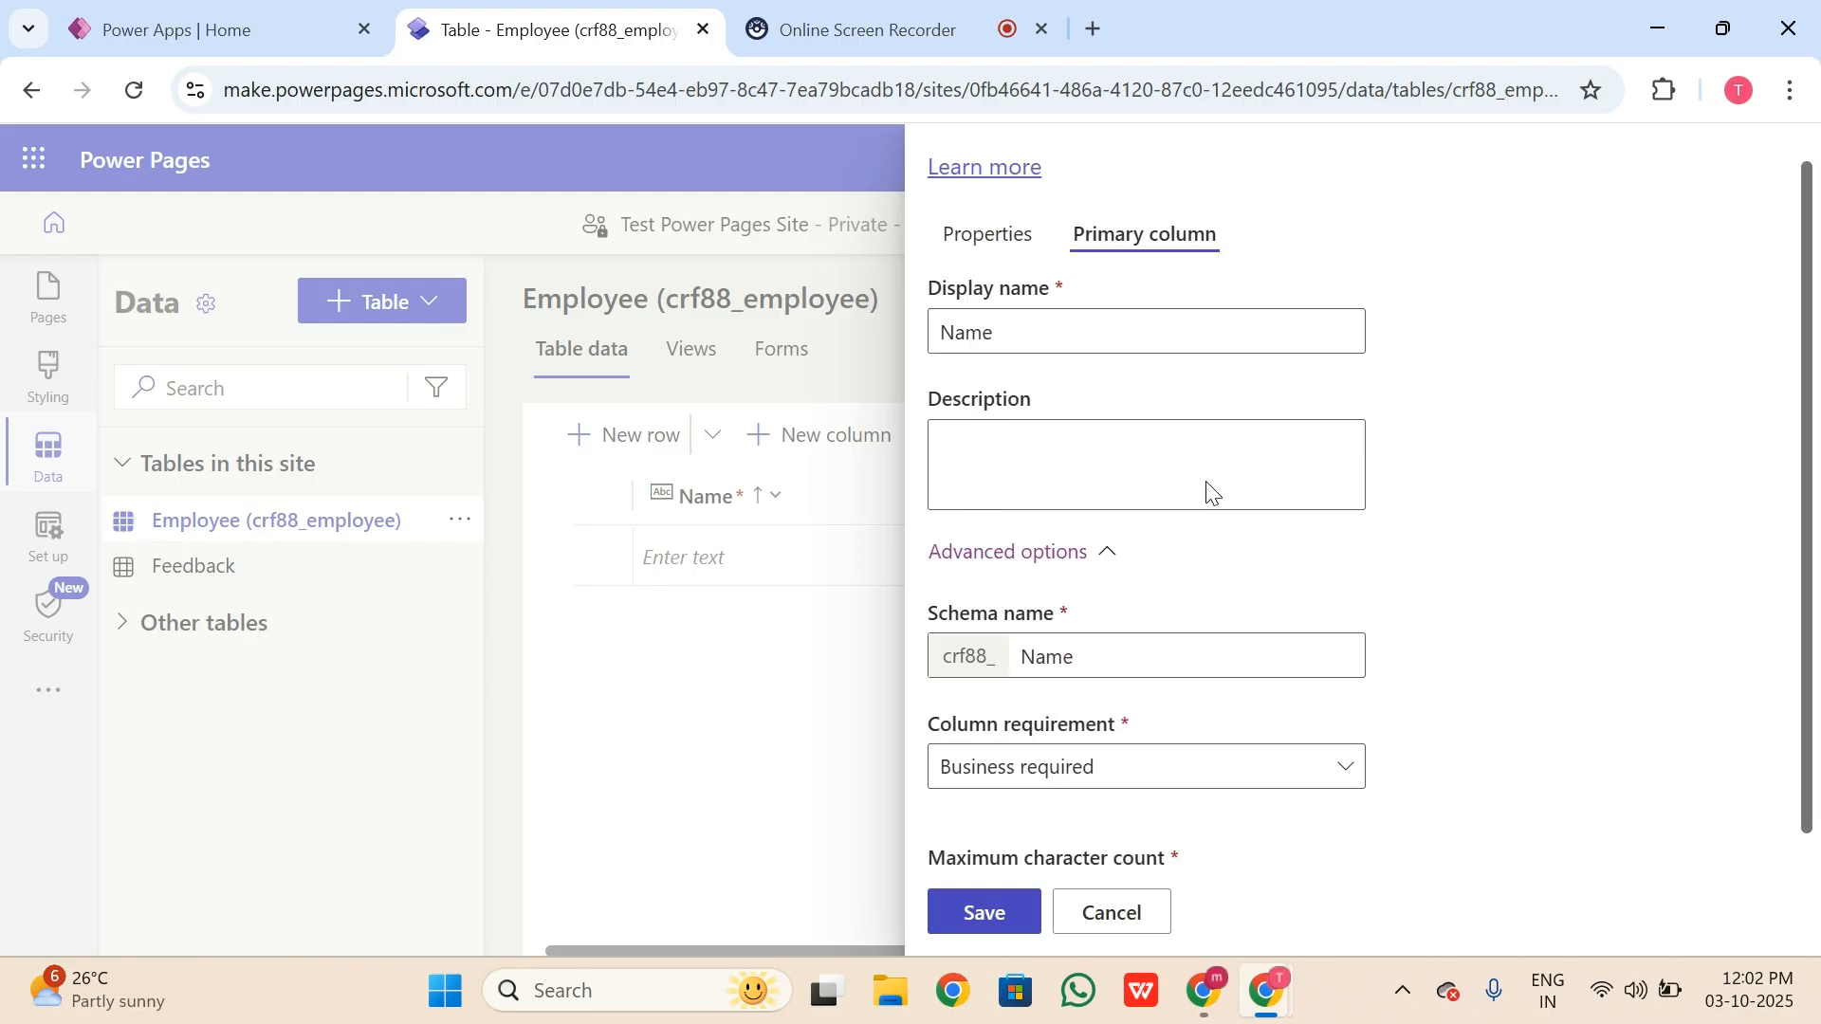
left_click(1068, 248)
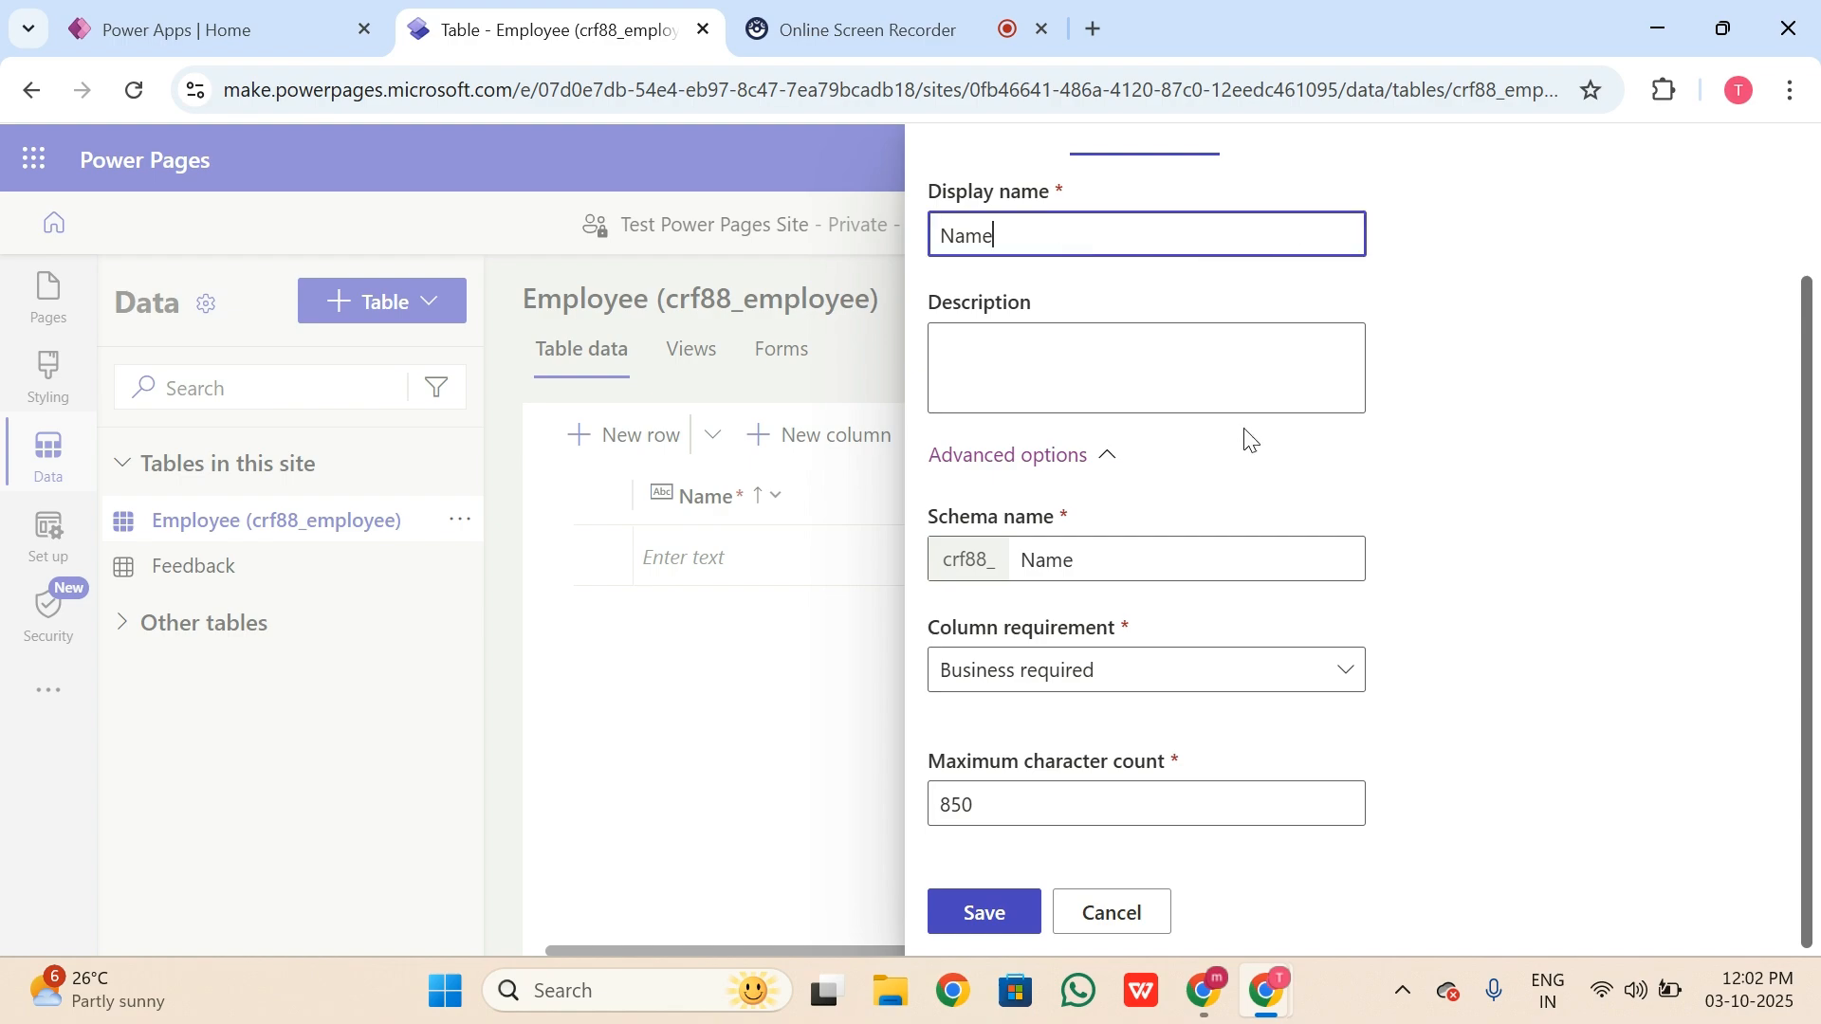
Step: Save to create the Company table, then hide Created On from its grid
left_click(1016, 916)
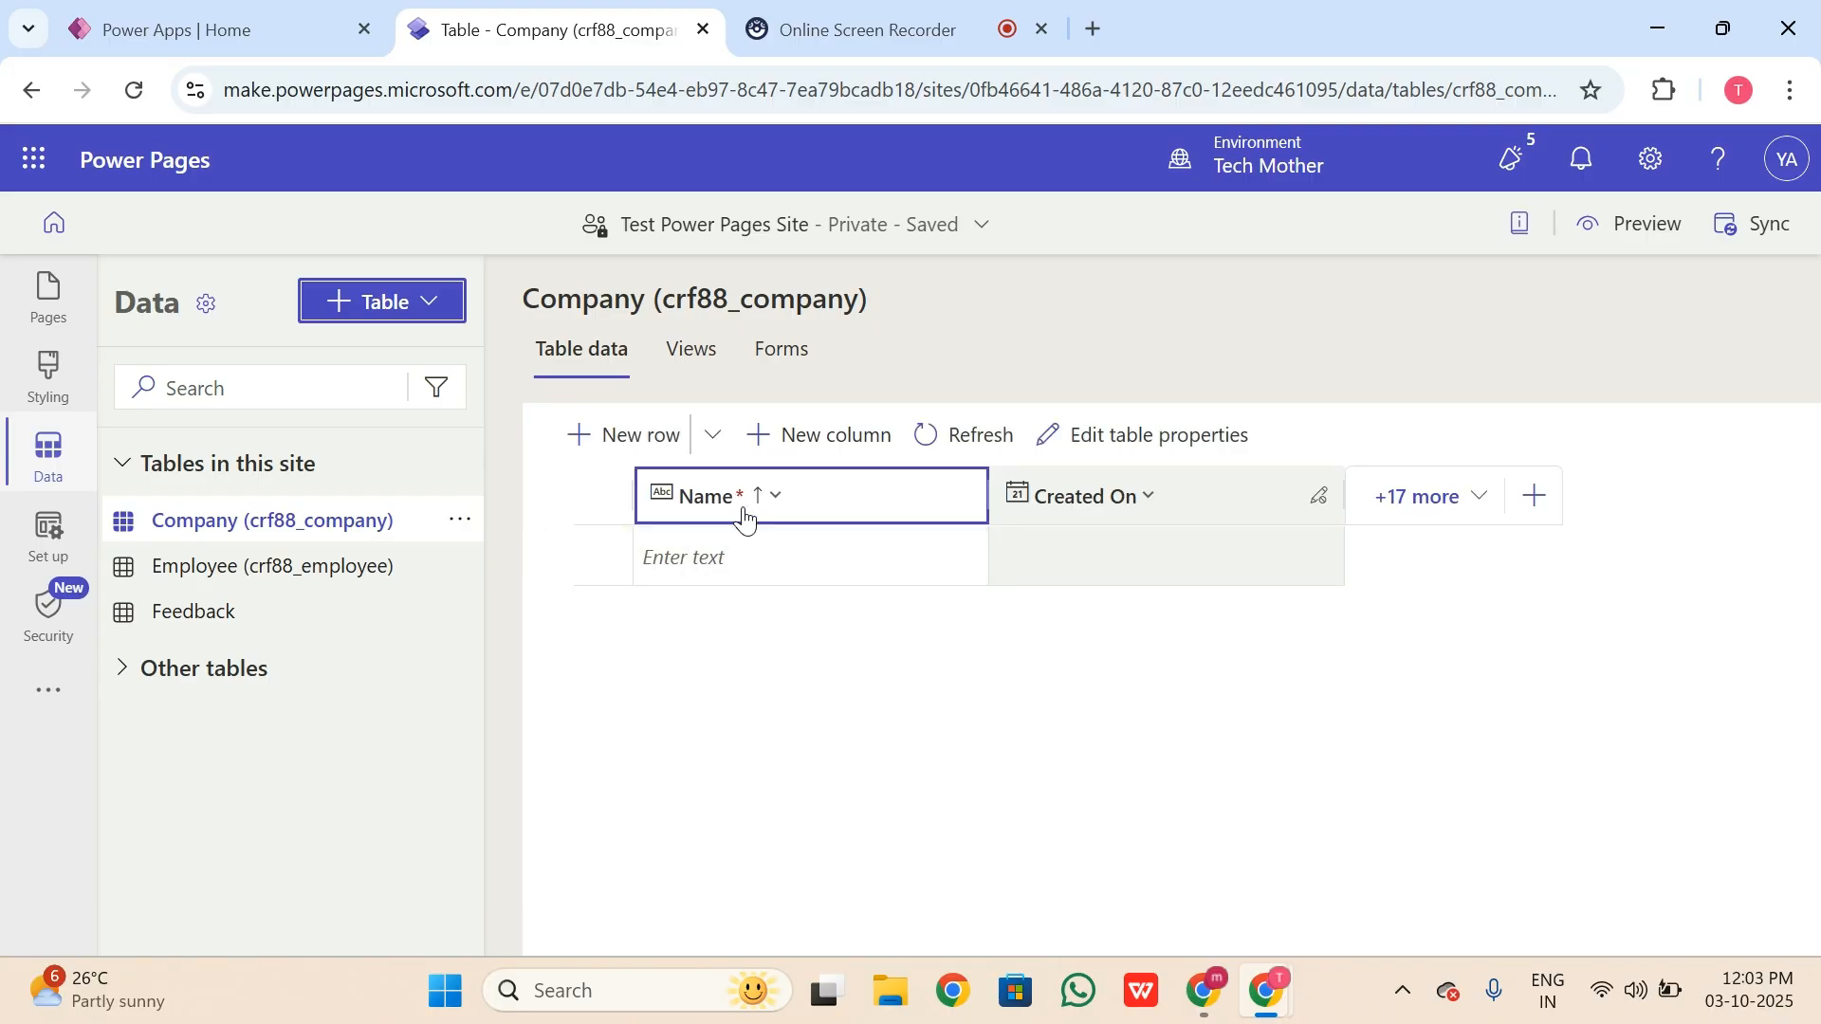
left_click(1445, 507)
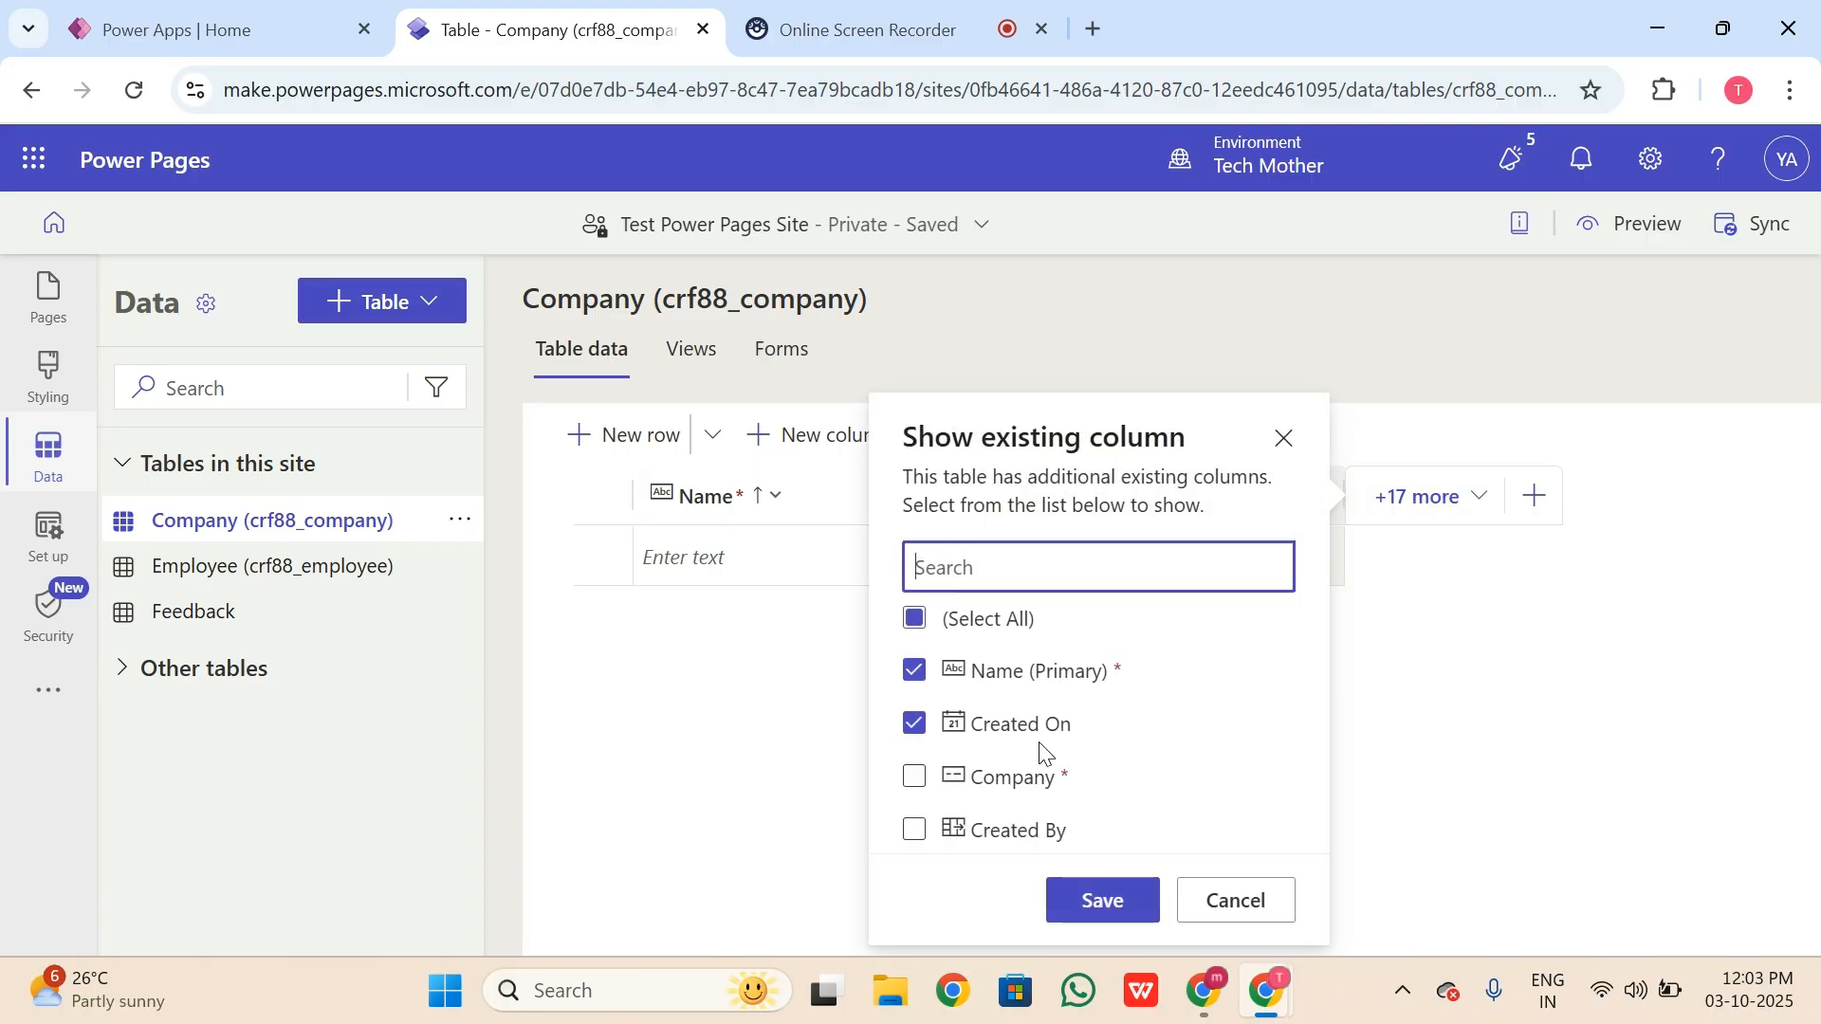
left_click(1138, 909)
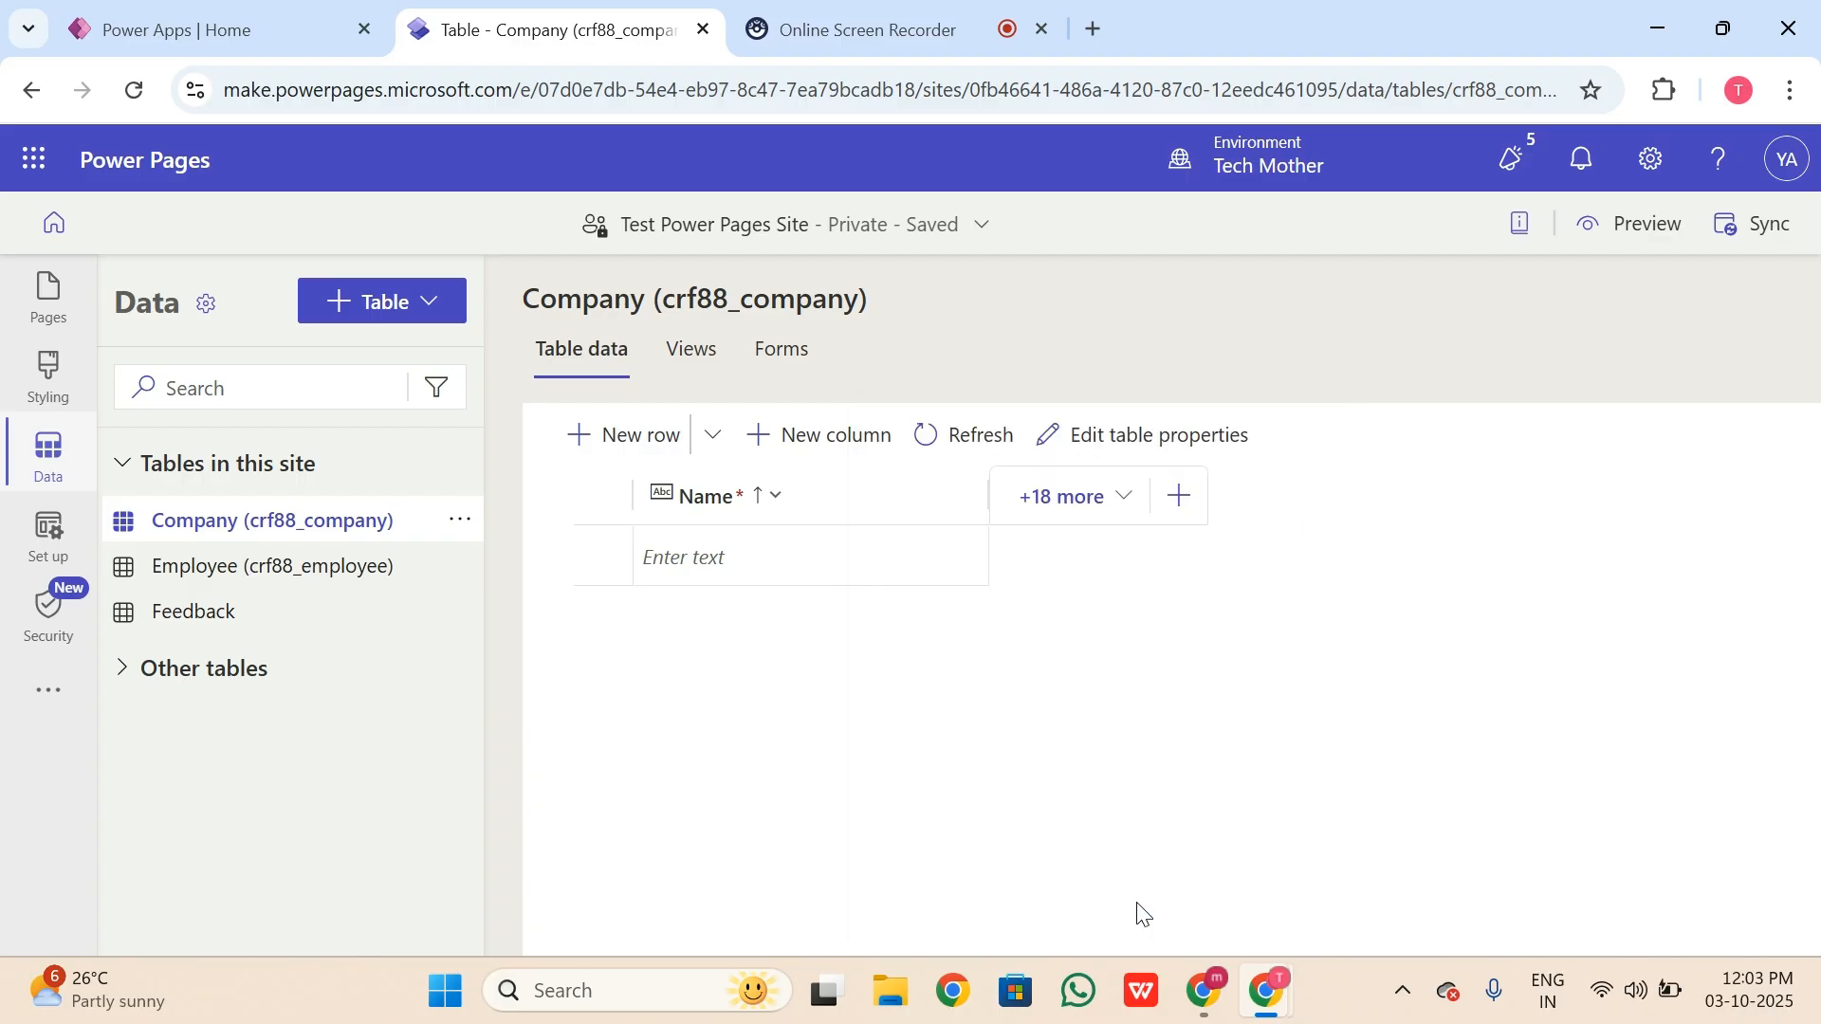
Step: Add and save an Id column of type Single line of text in Company
left_click(829, 439)
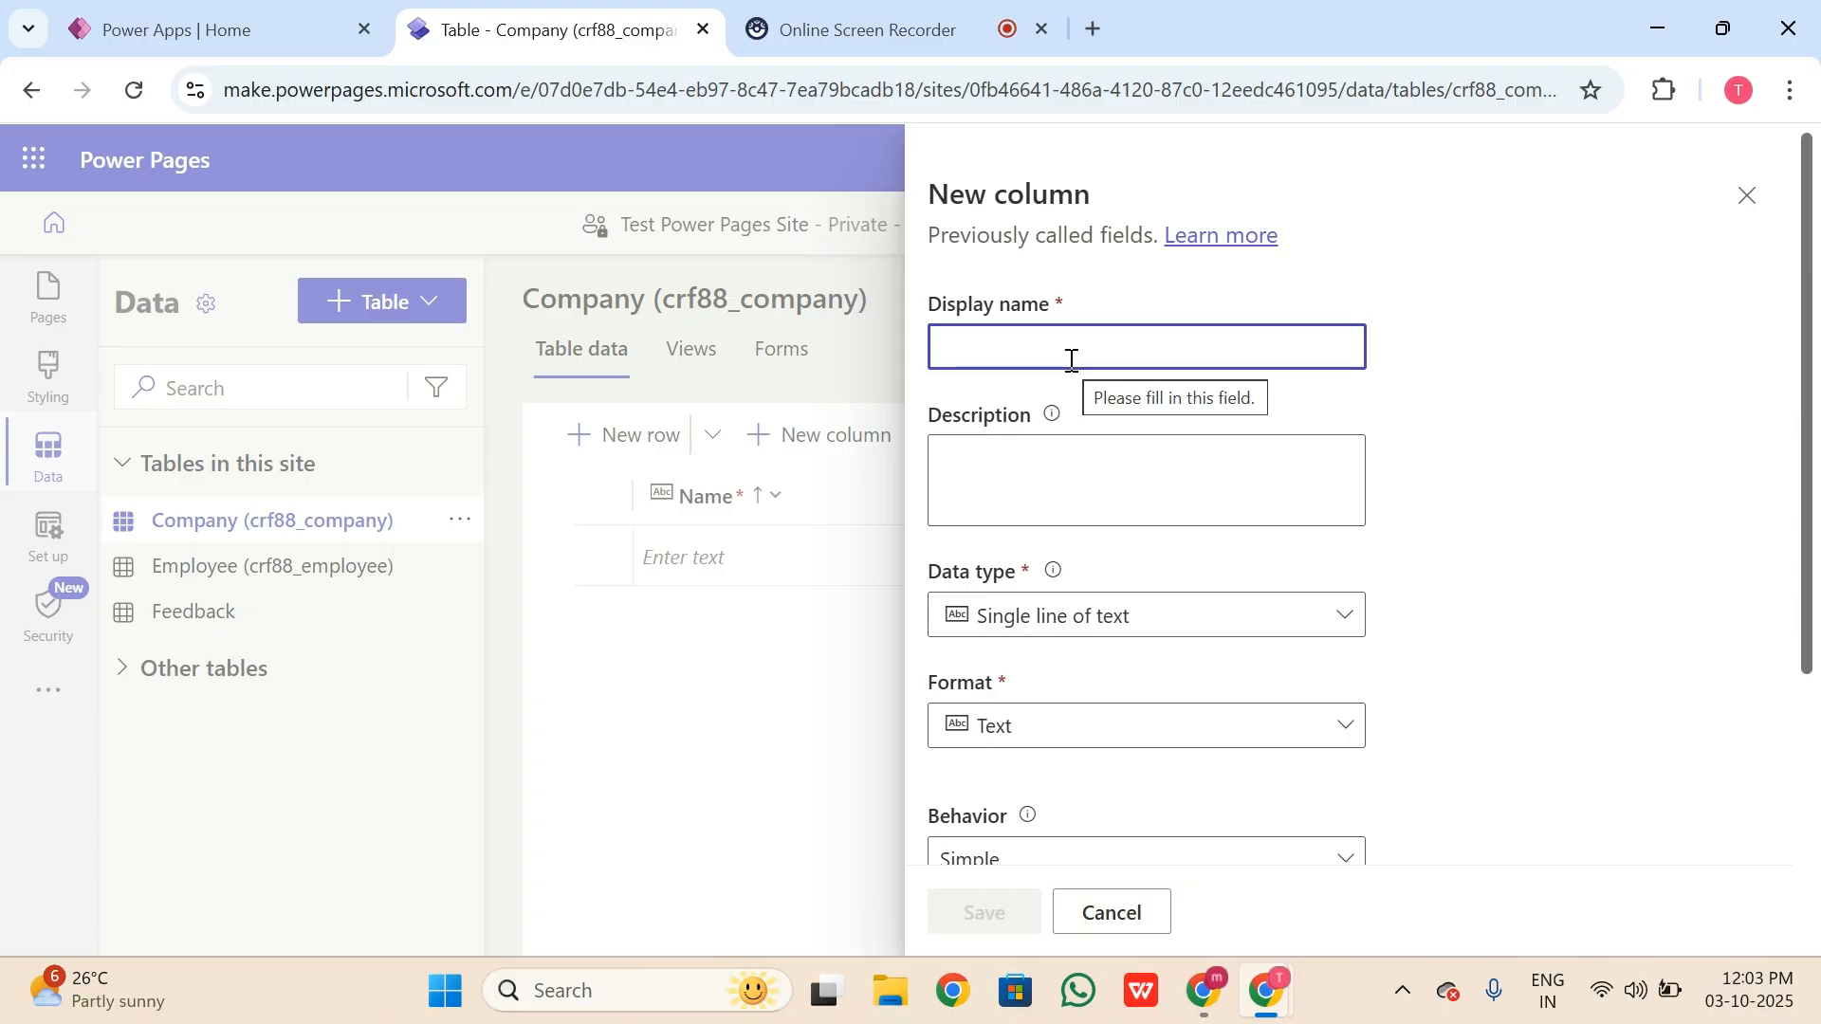
type("Id")
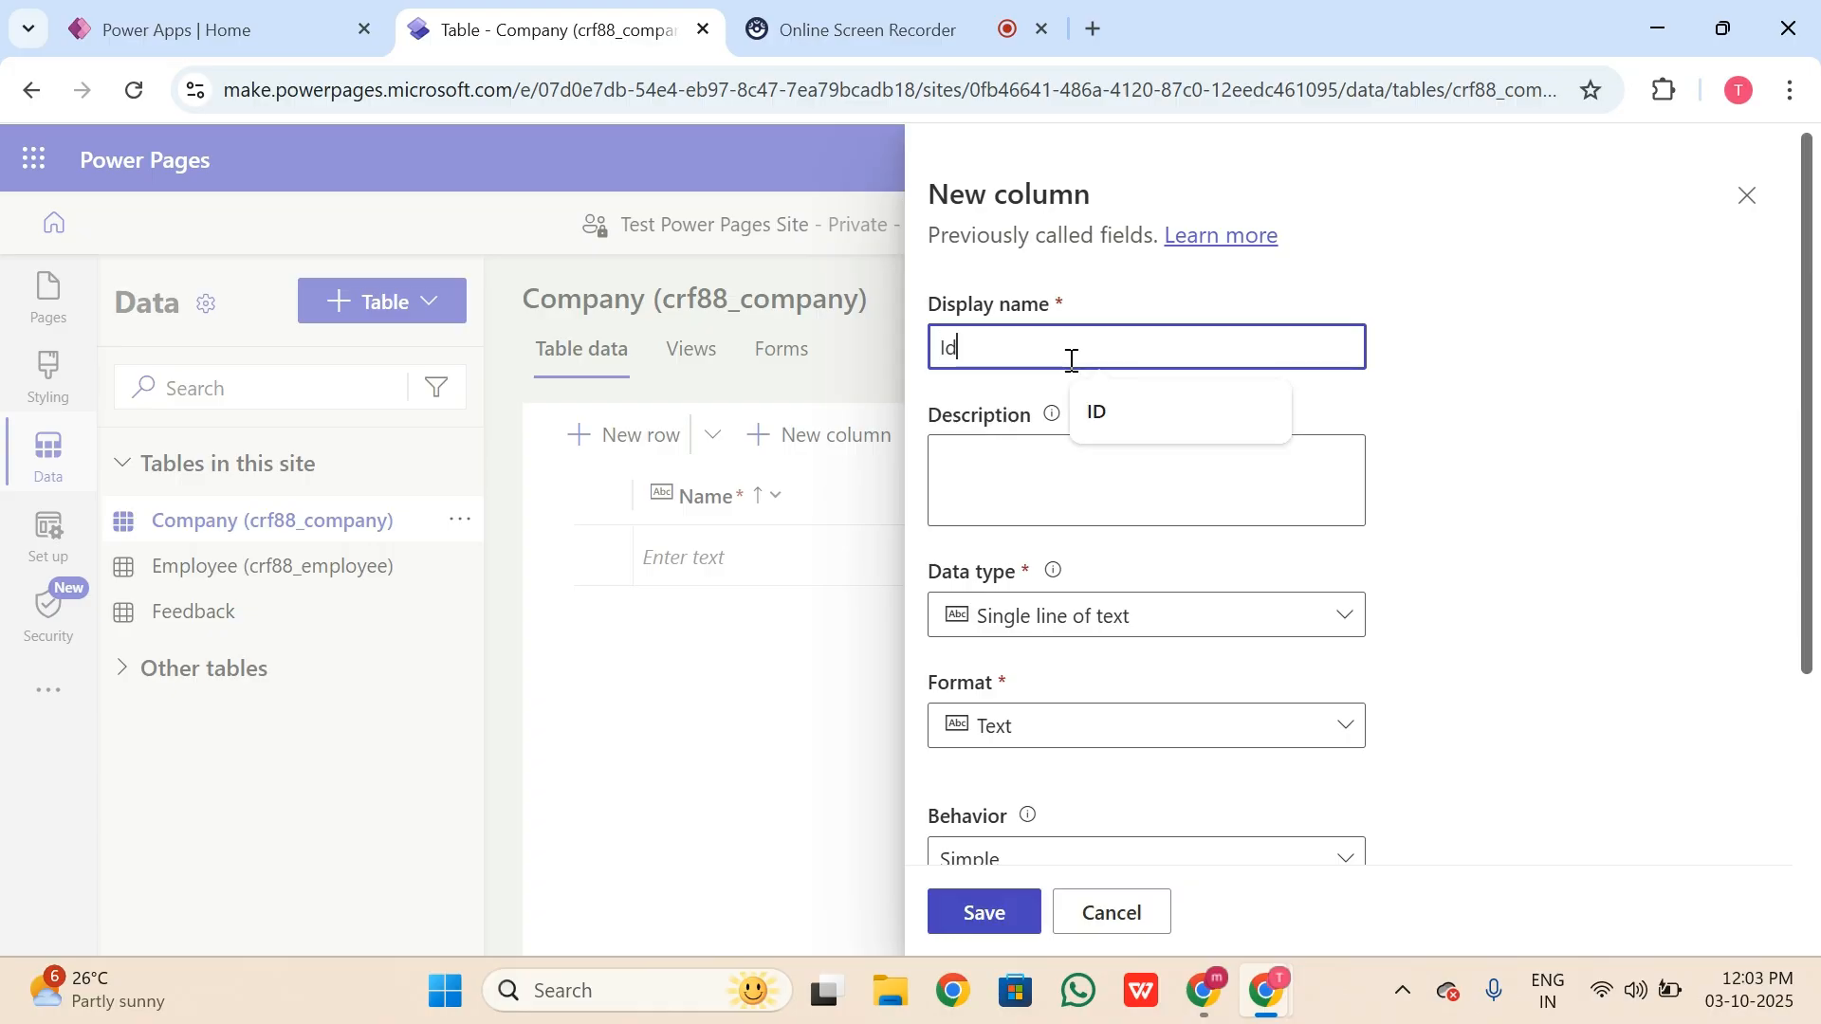
left_click(1488, 399)
scroll(1341, 597, "down", 2)
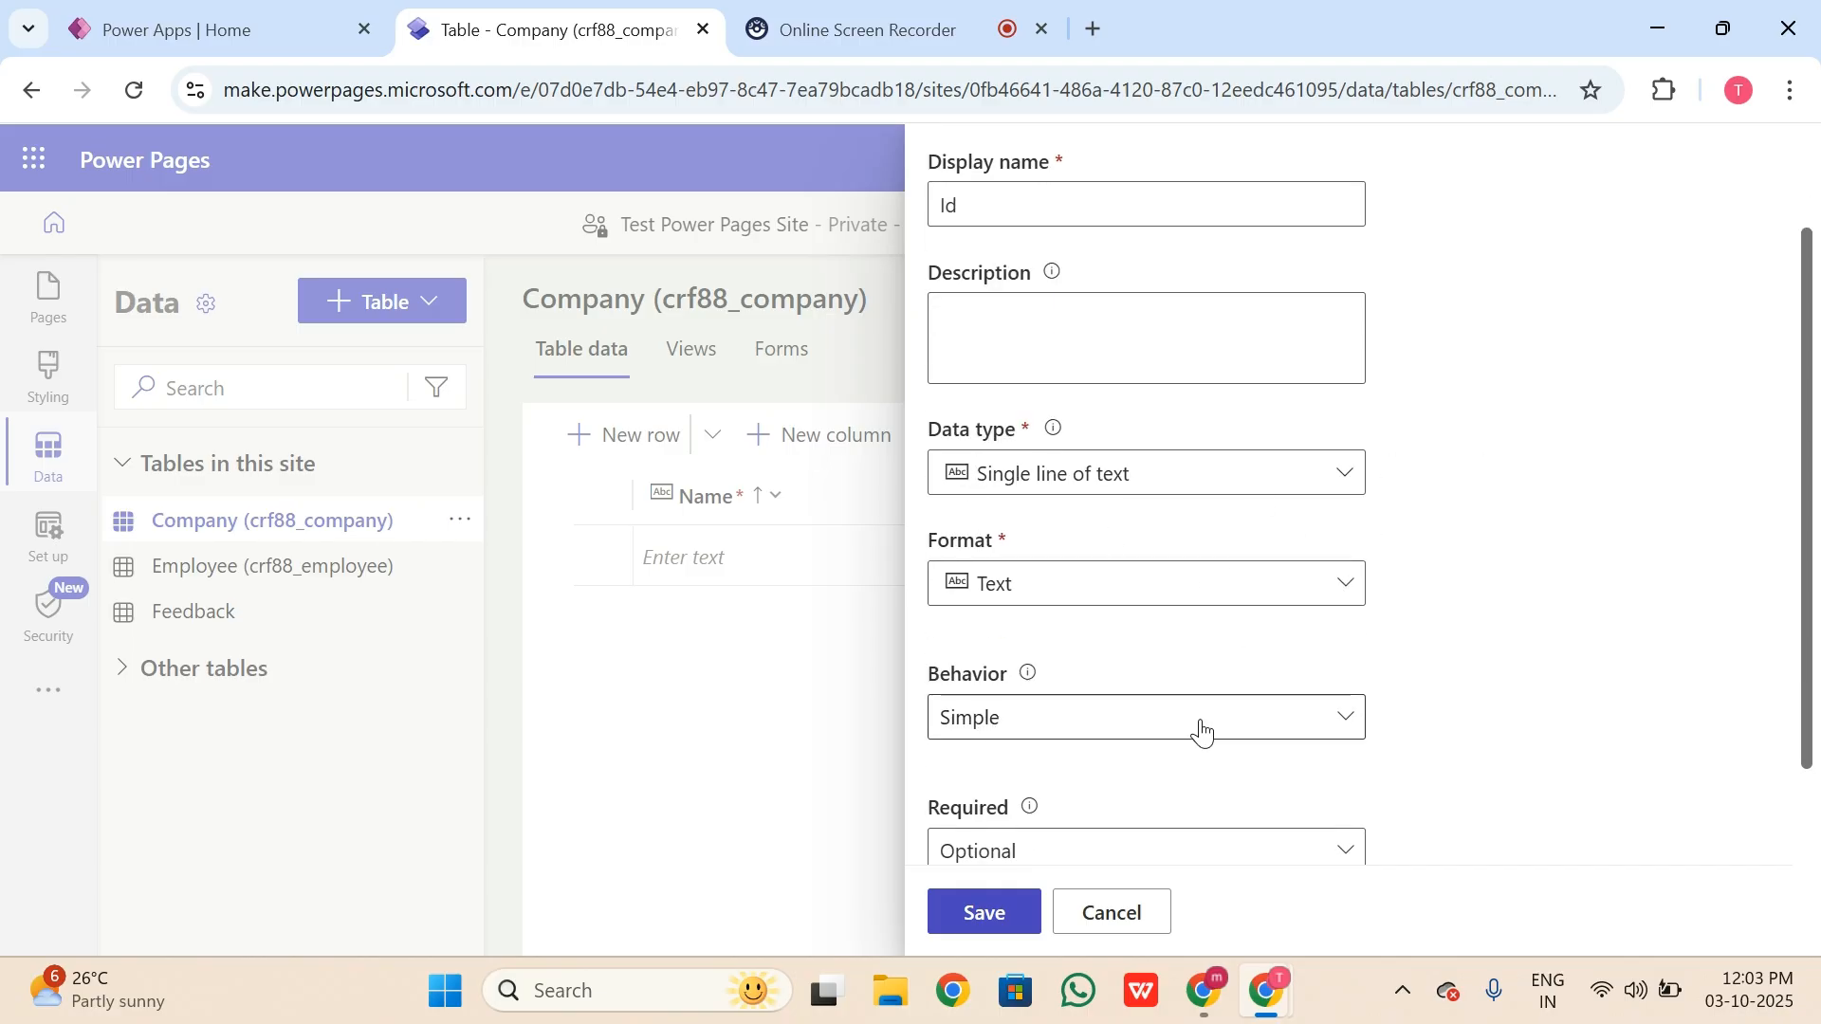
scroll(1179, 680, "down", 1)
scroll(1177, 680, "down", 3)
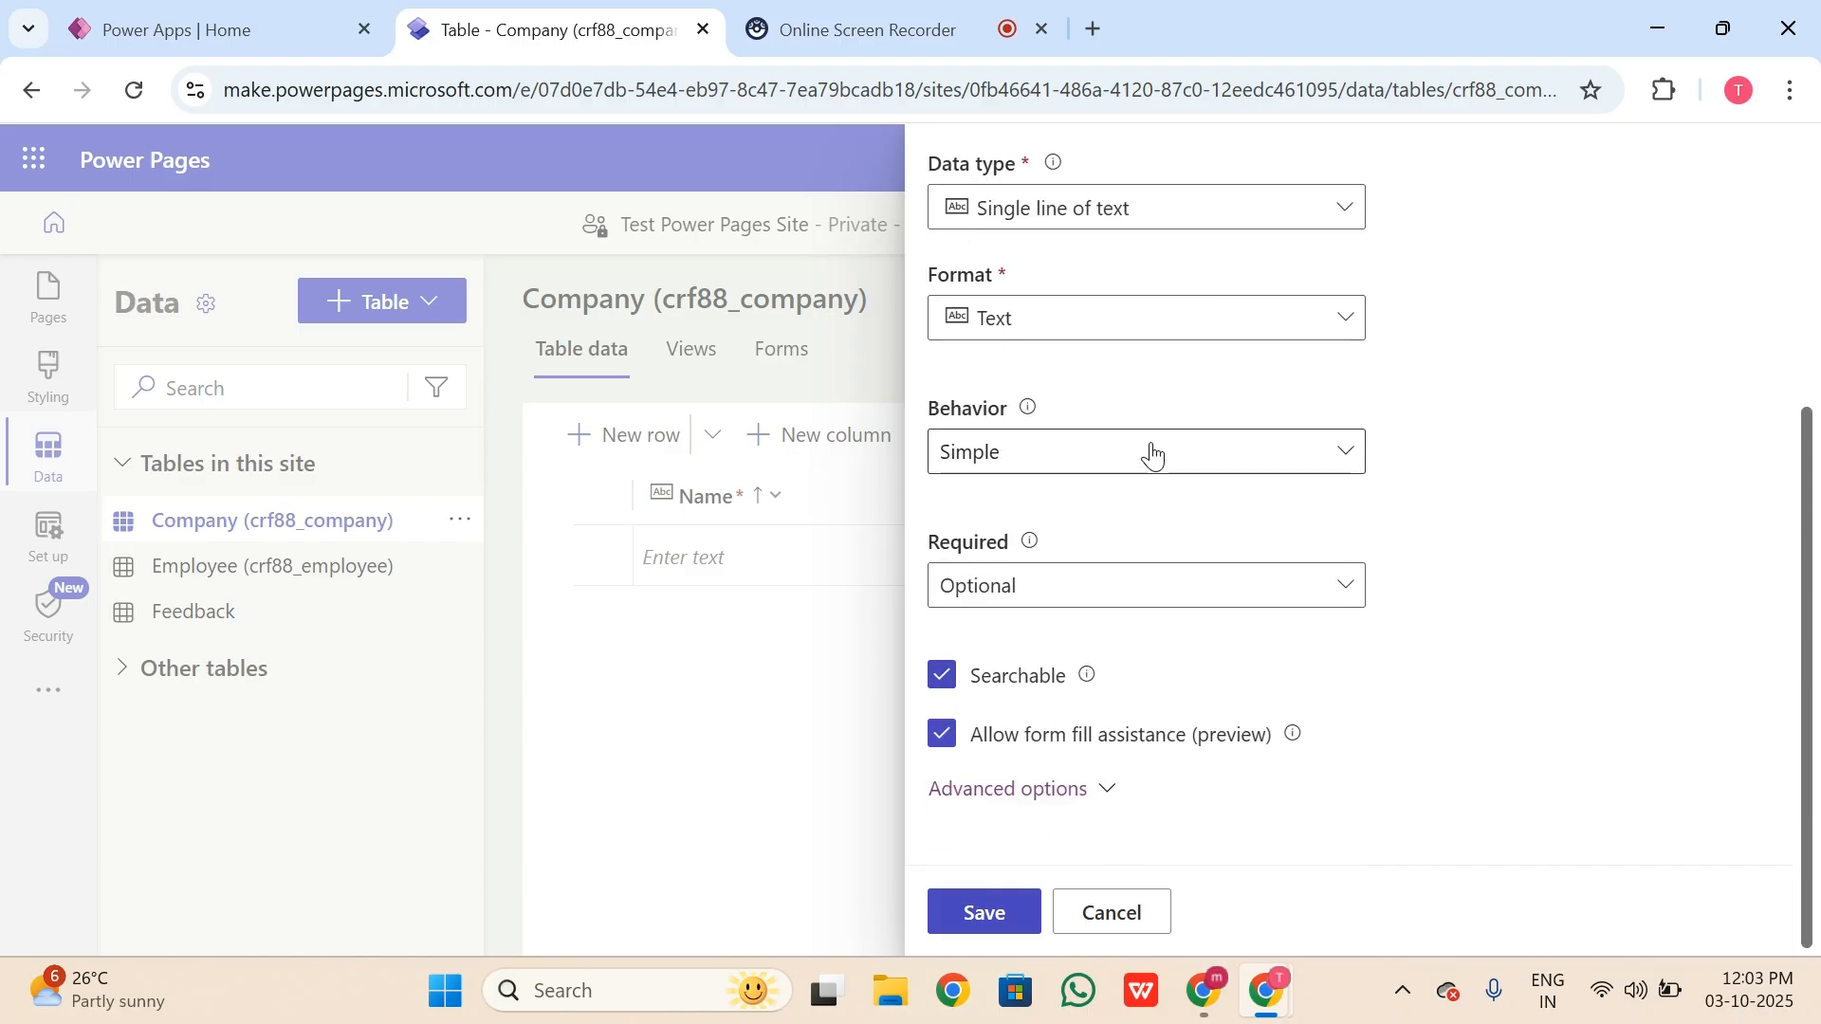
scroll(1203, 508, "up", 3)
left_click(1345, 508)
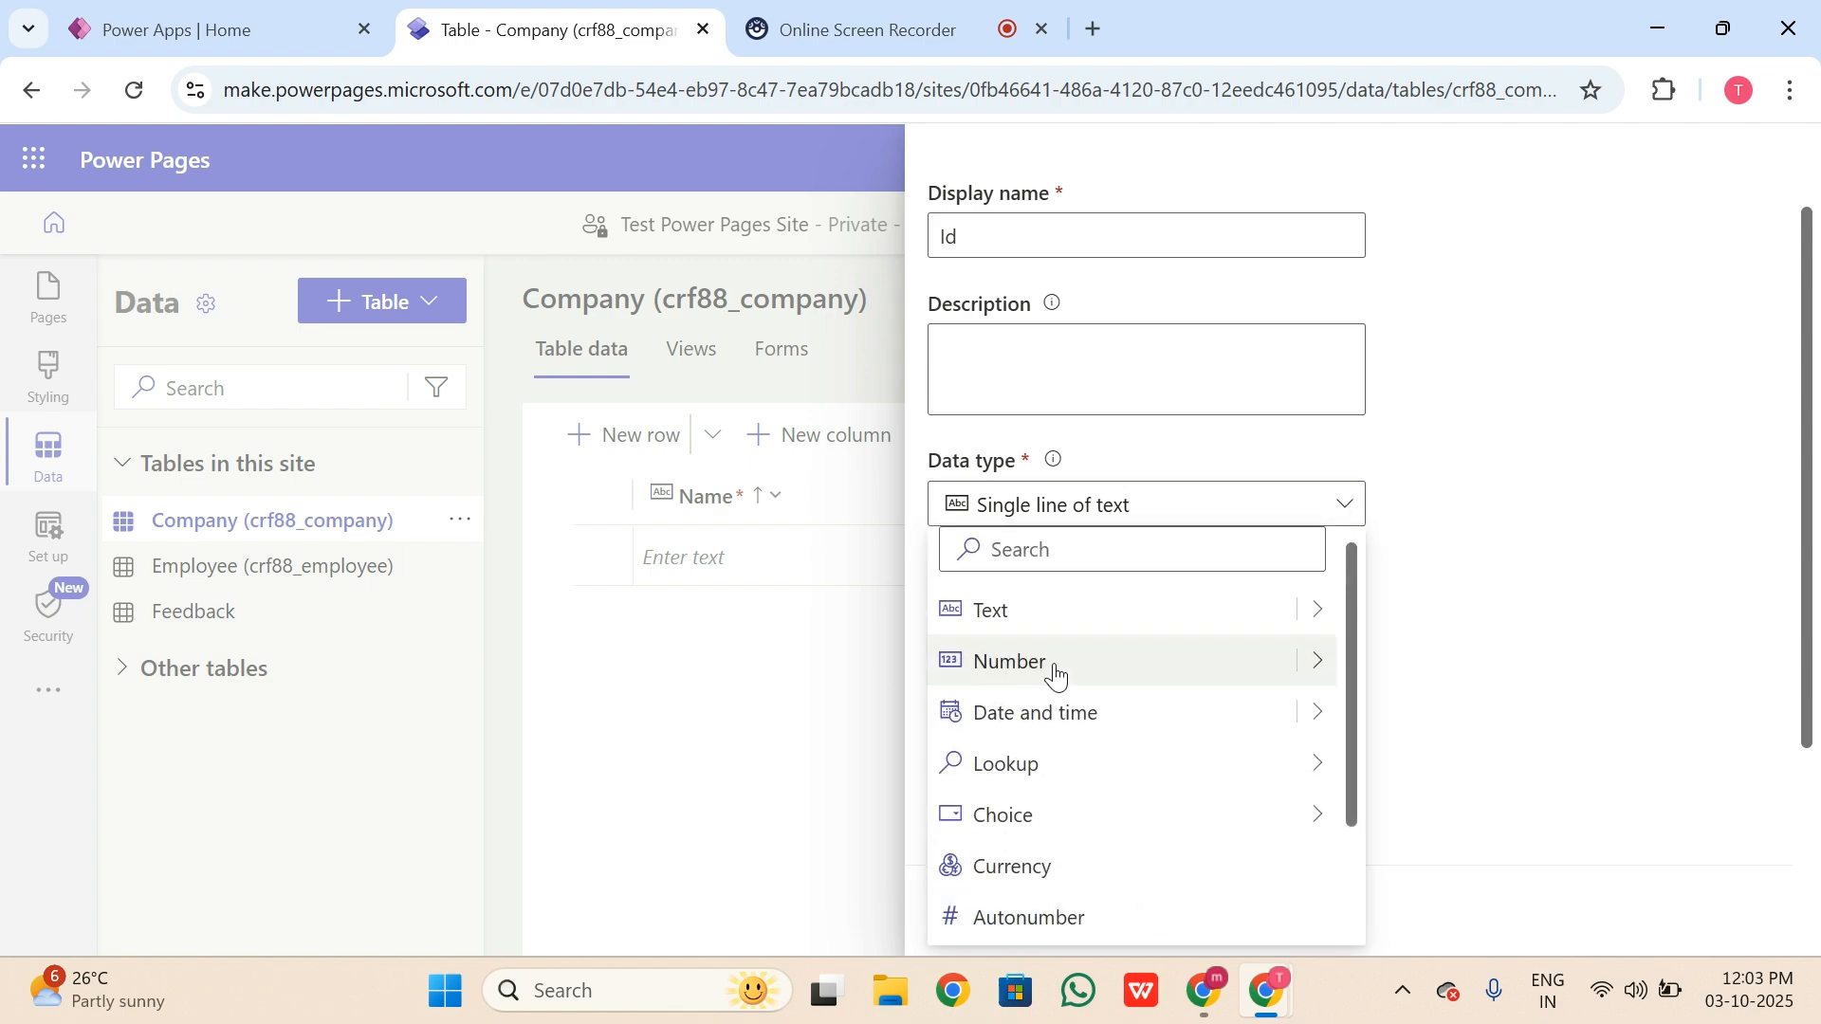
mouse_move(1325, 630)
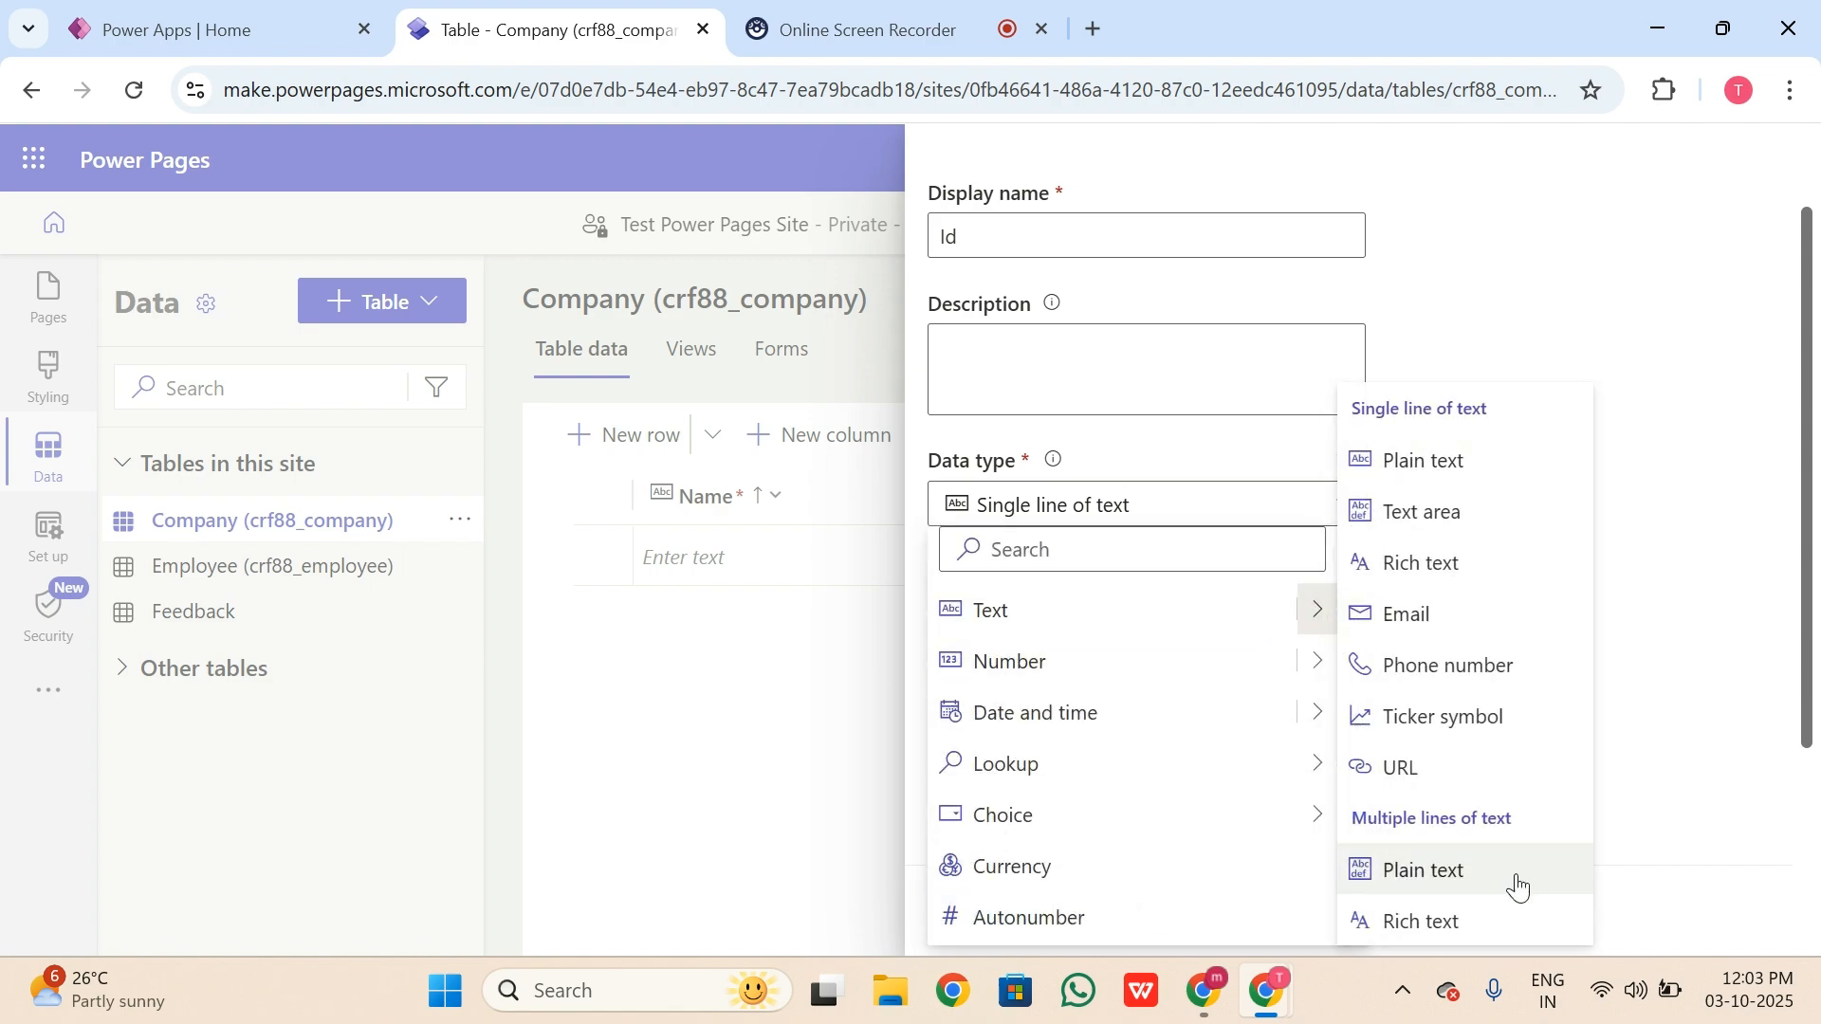
left_click(1732, 433)
scroll(1097, 662, "down", 3)
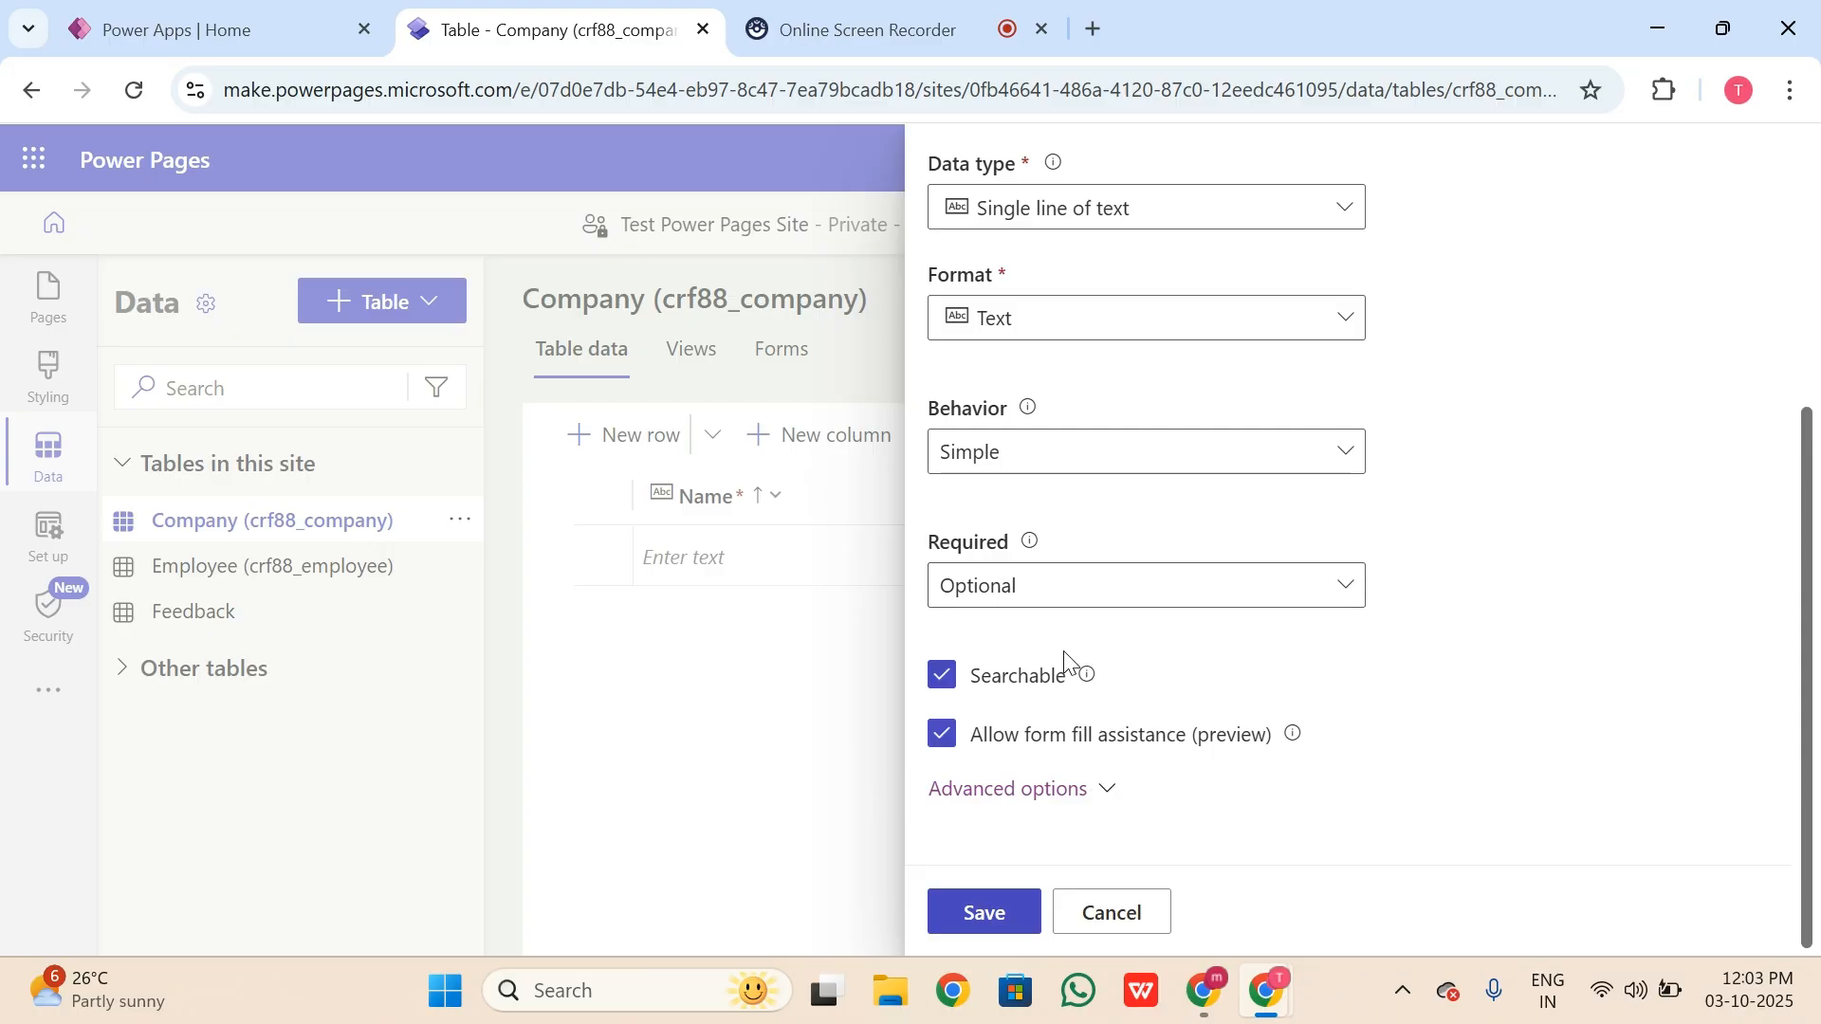
left_click(986, 916)
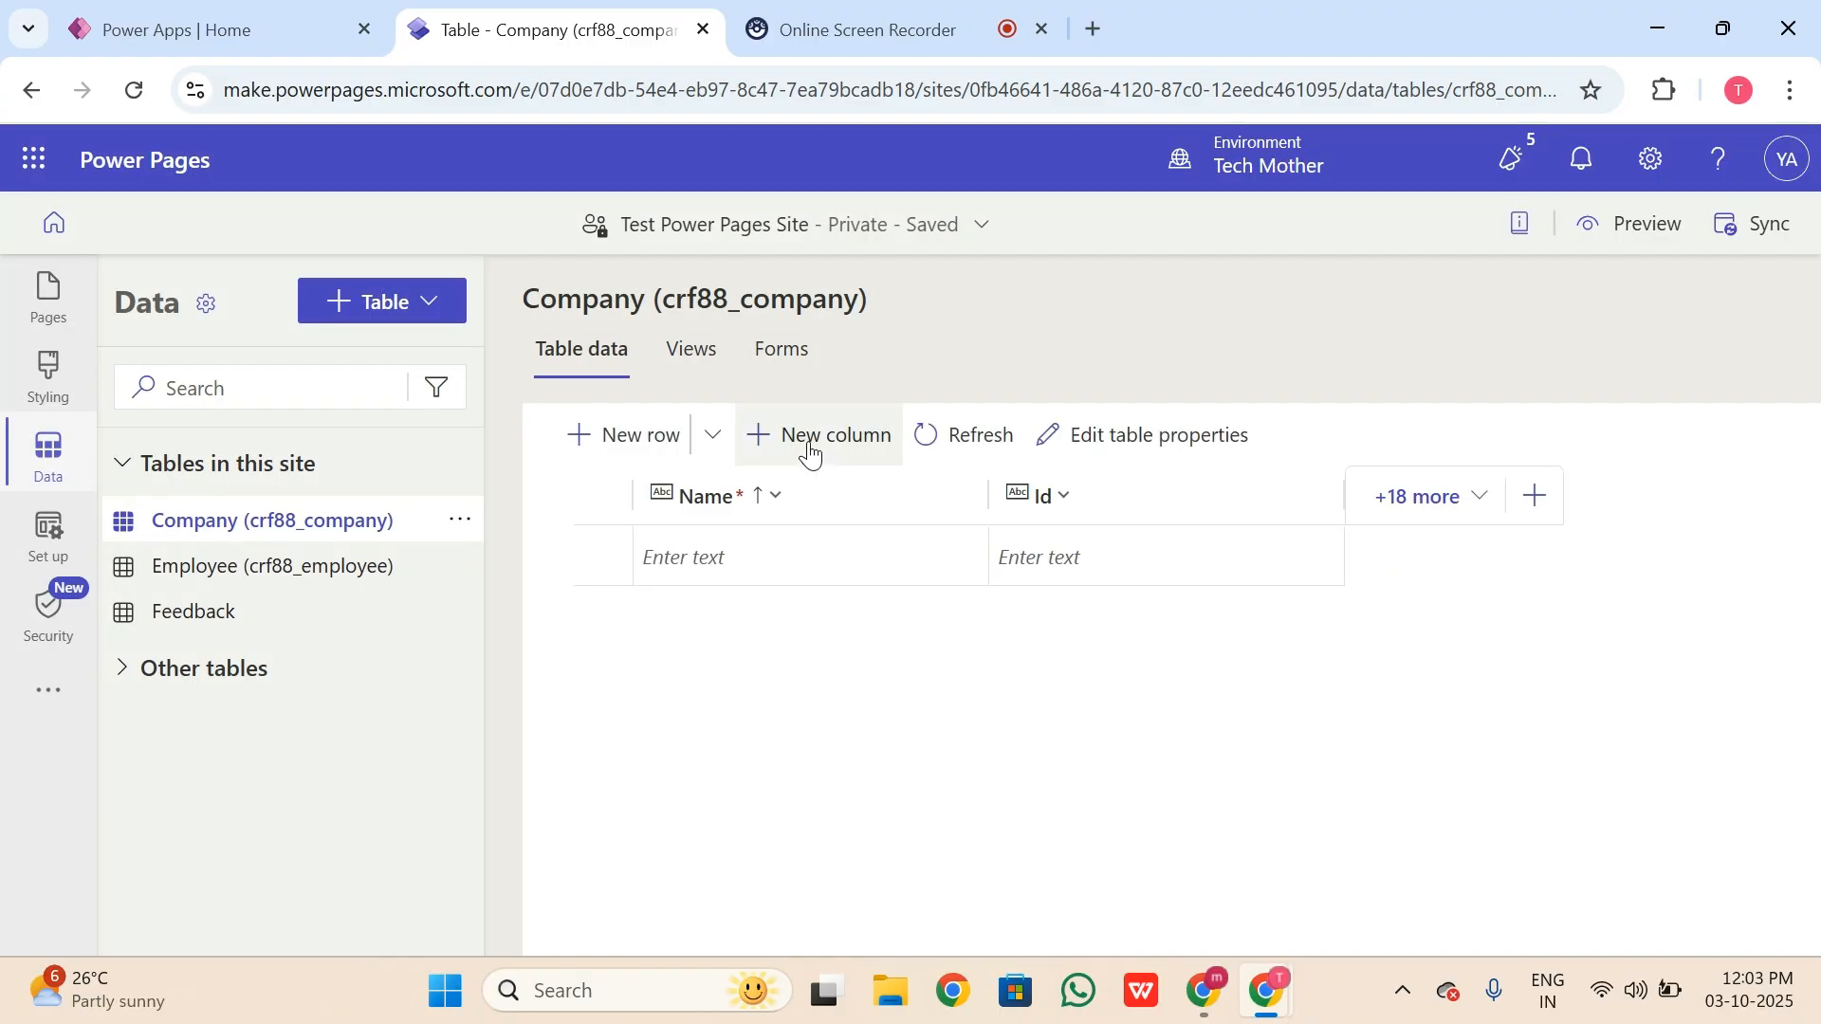
Step: Add and save an Address column using multiple lines of plain text
left_click(809, 445)
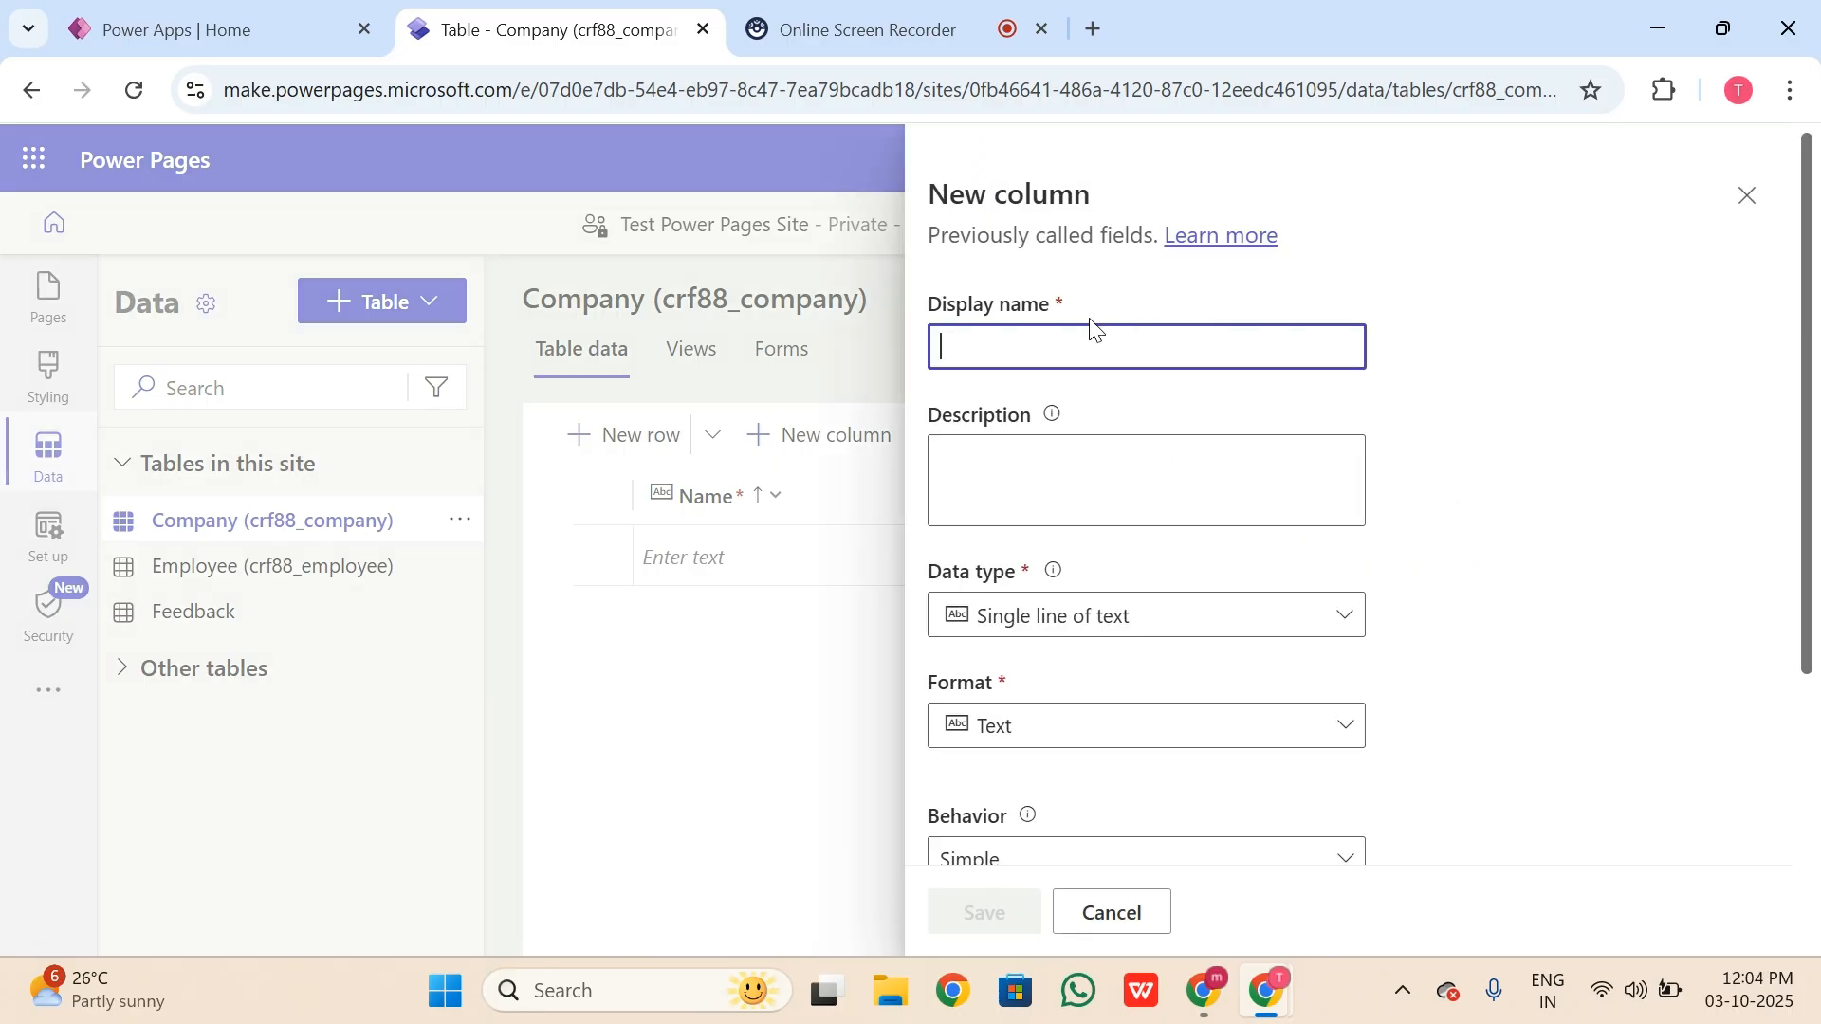
type("Adress")
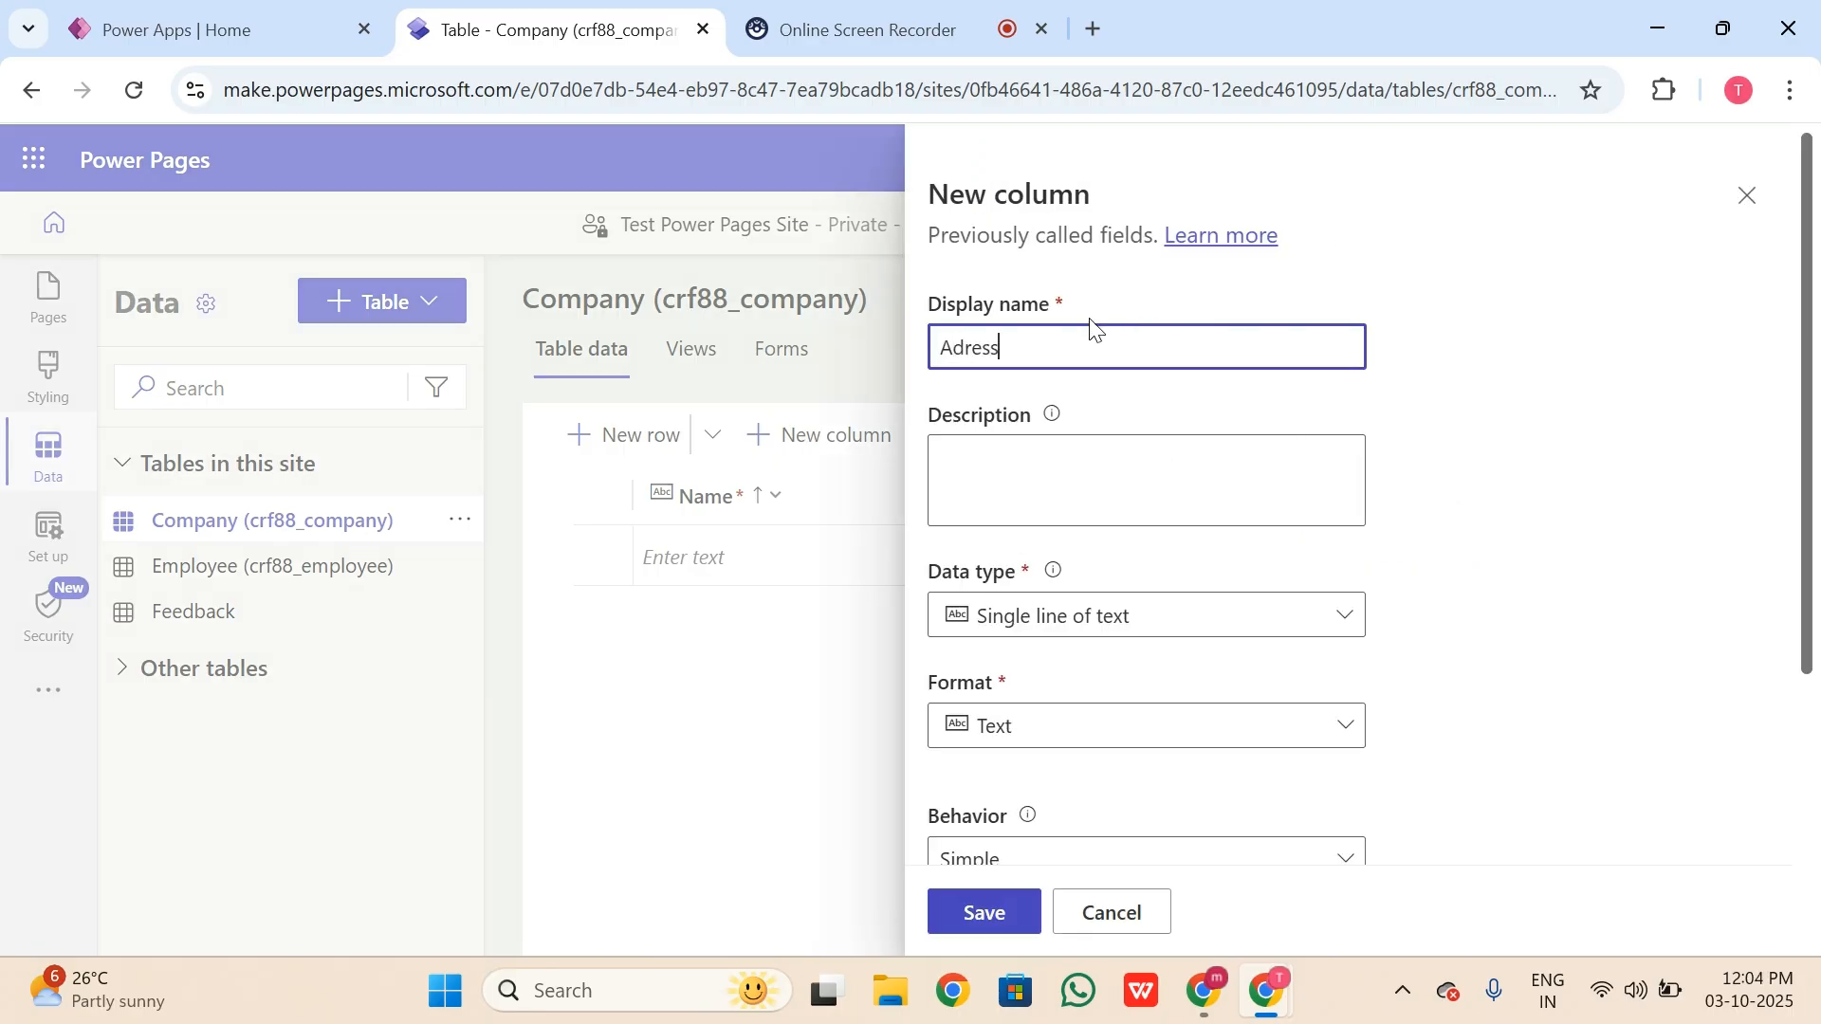
type("d")
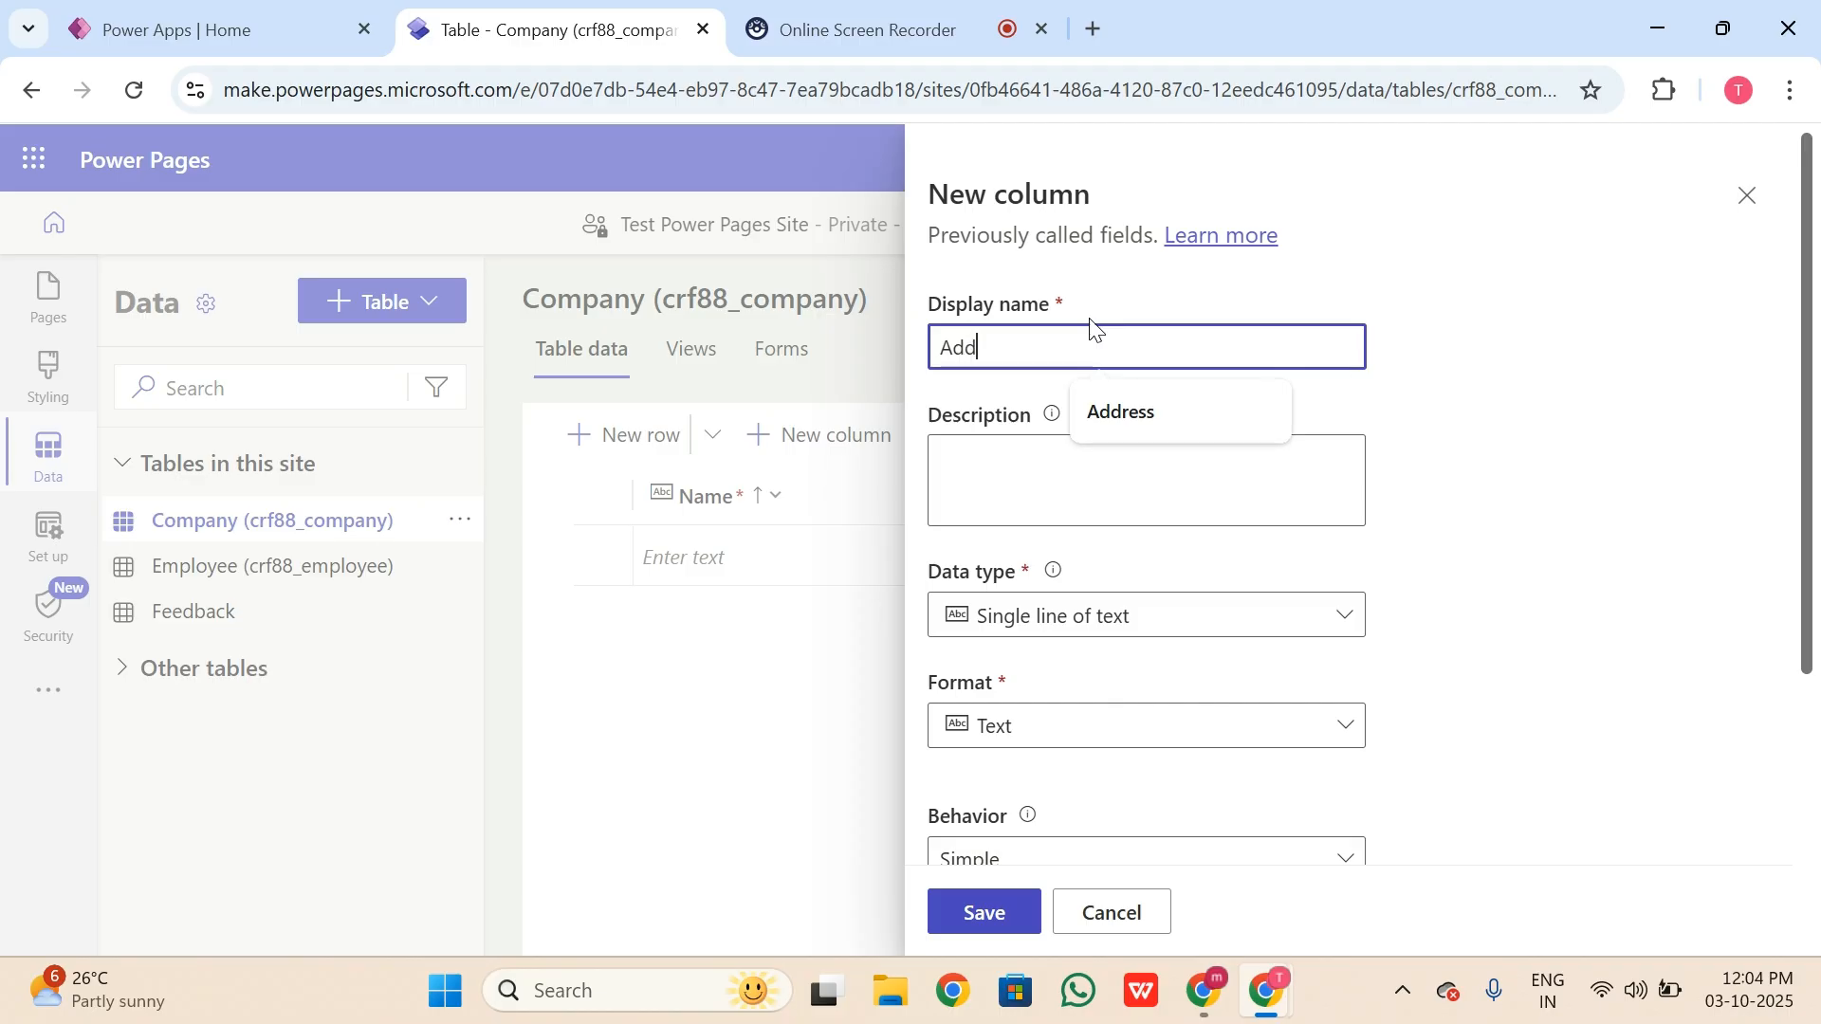
type("ress")
scroll(1280, 546, "down", 3)
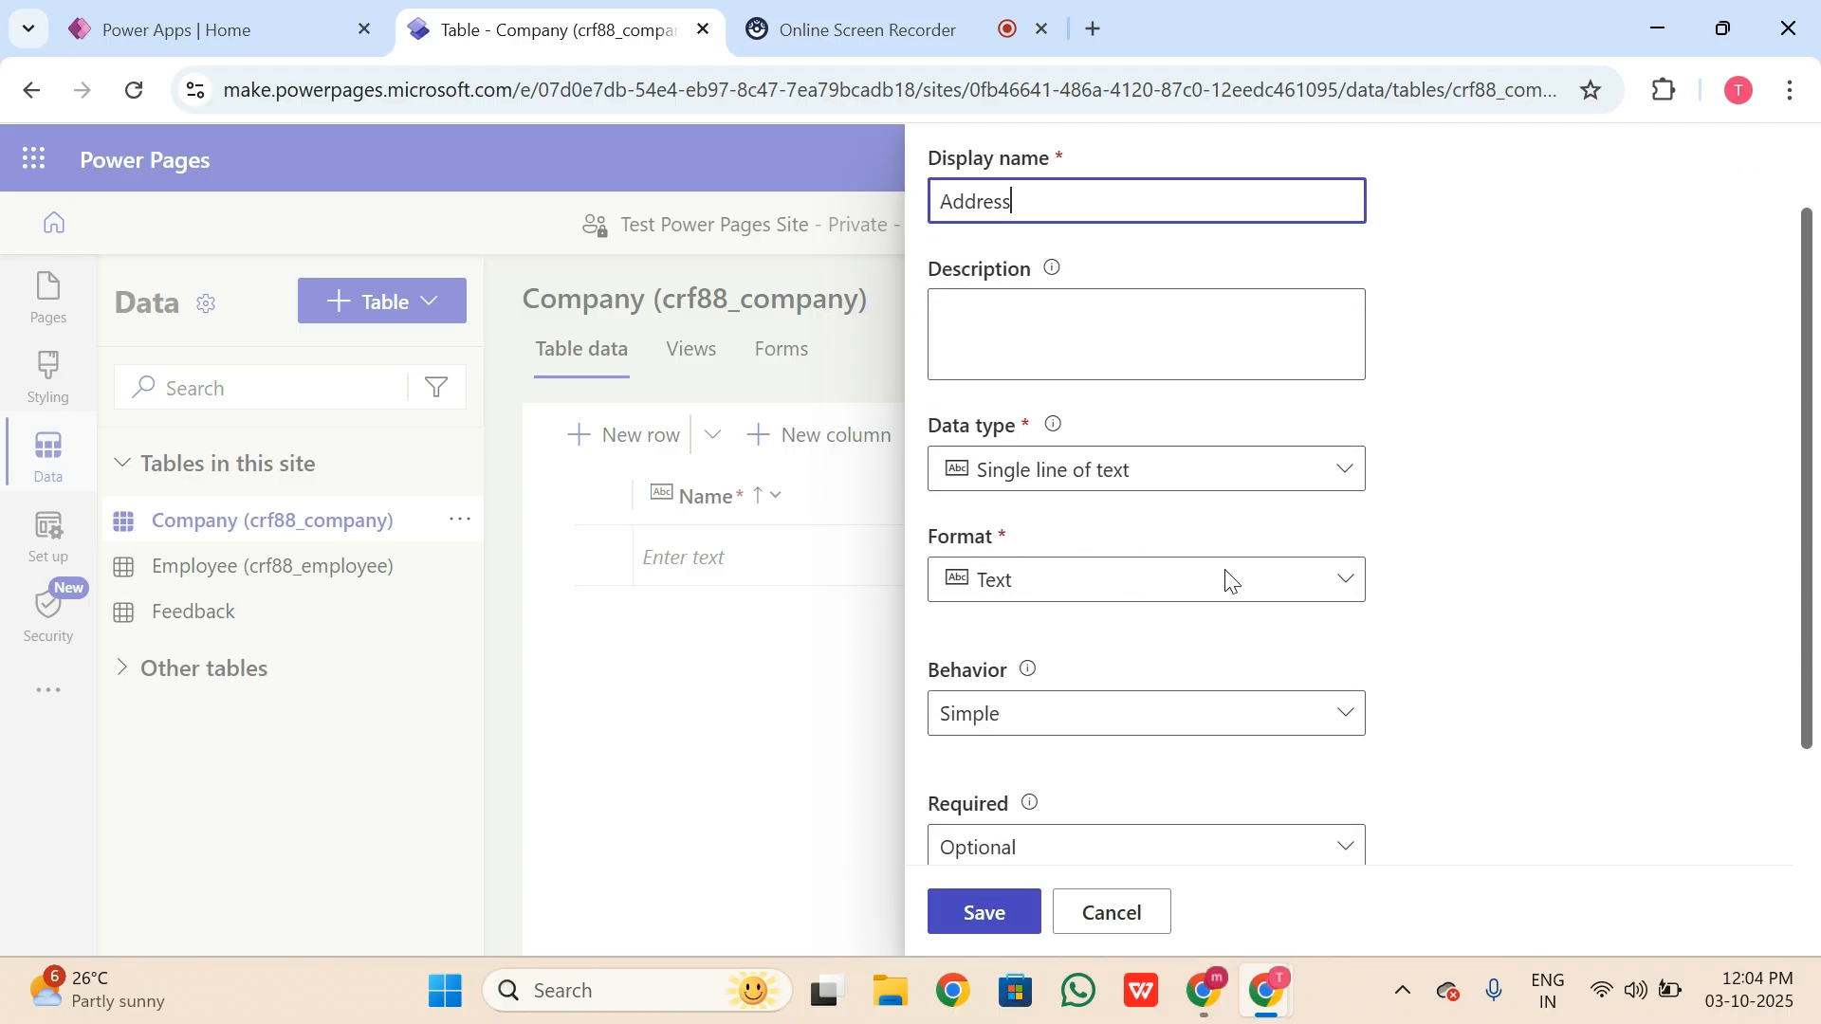
left_click(1341, 347)
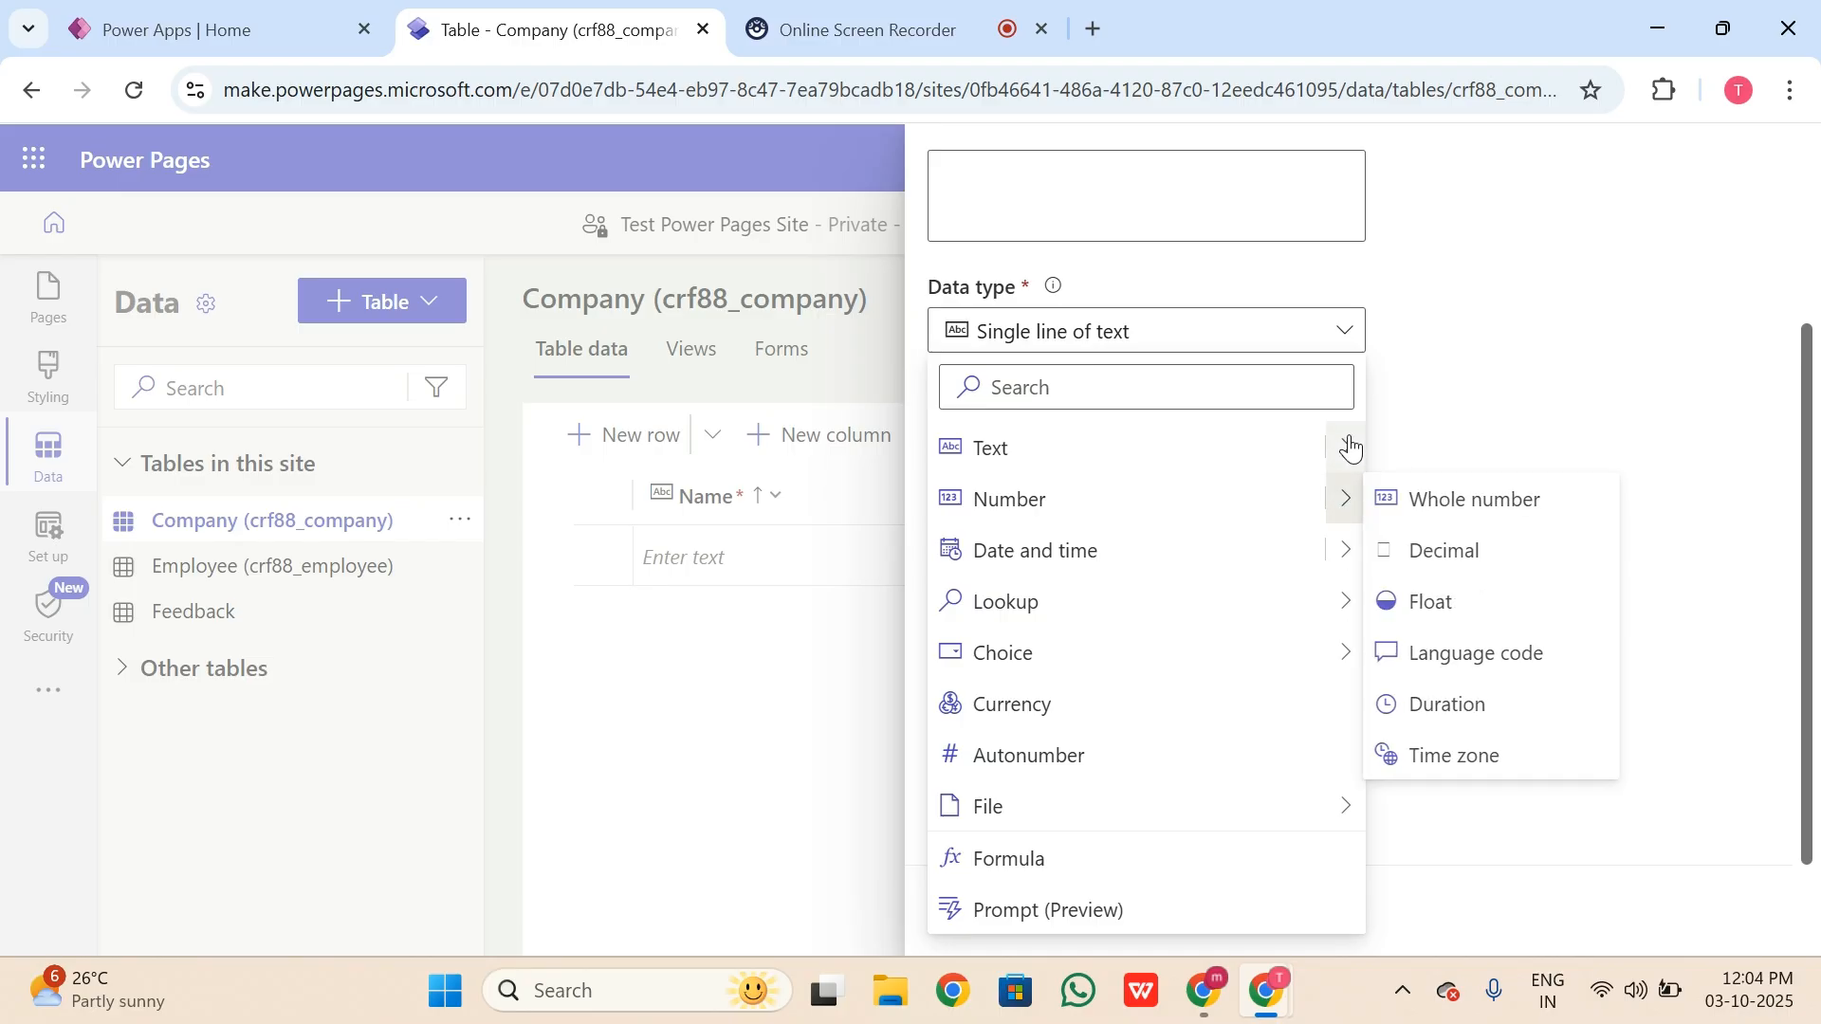
mouse_move(1347, 447)
left_click(1486, 882)
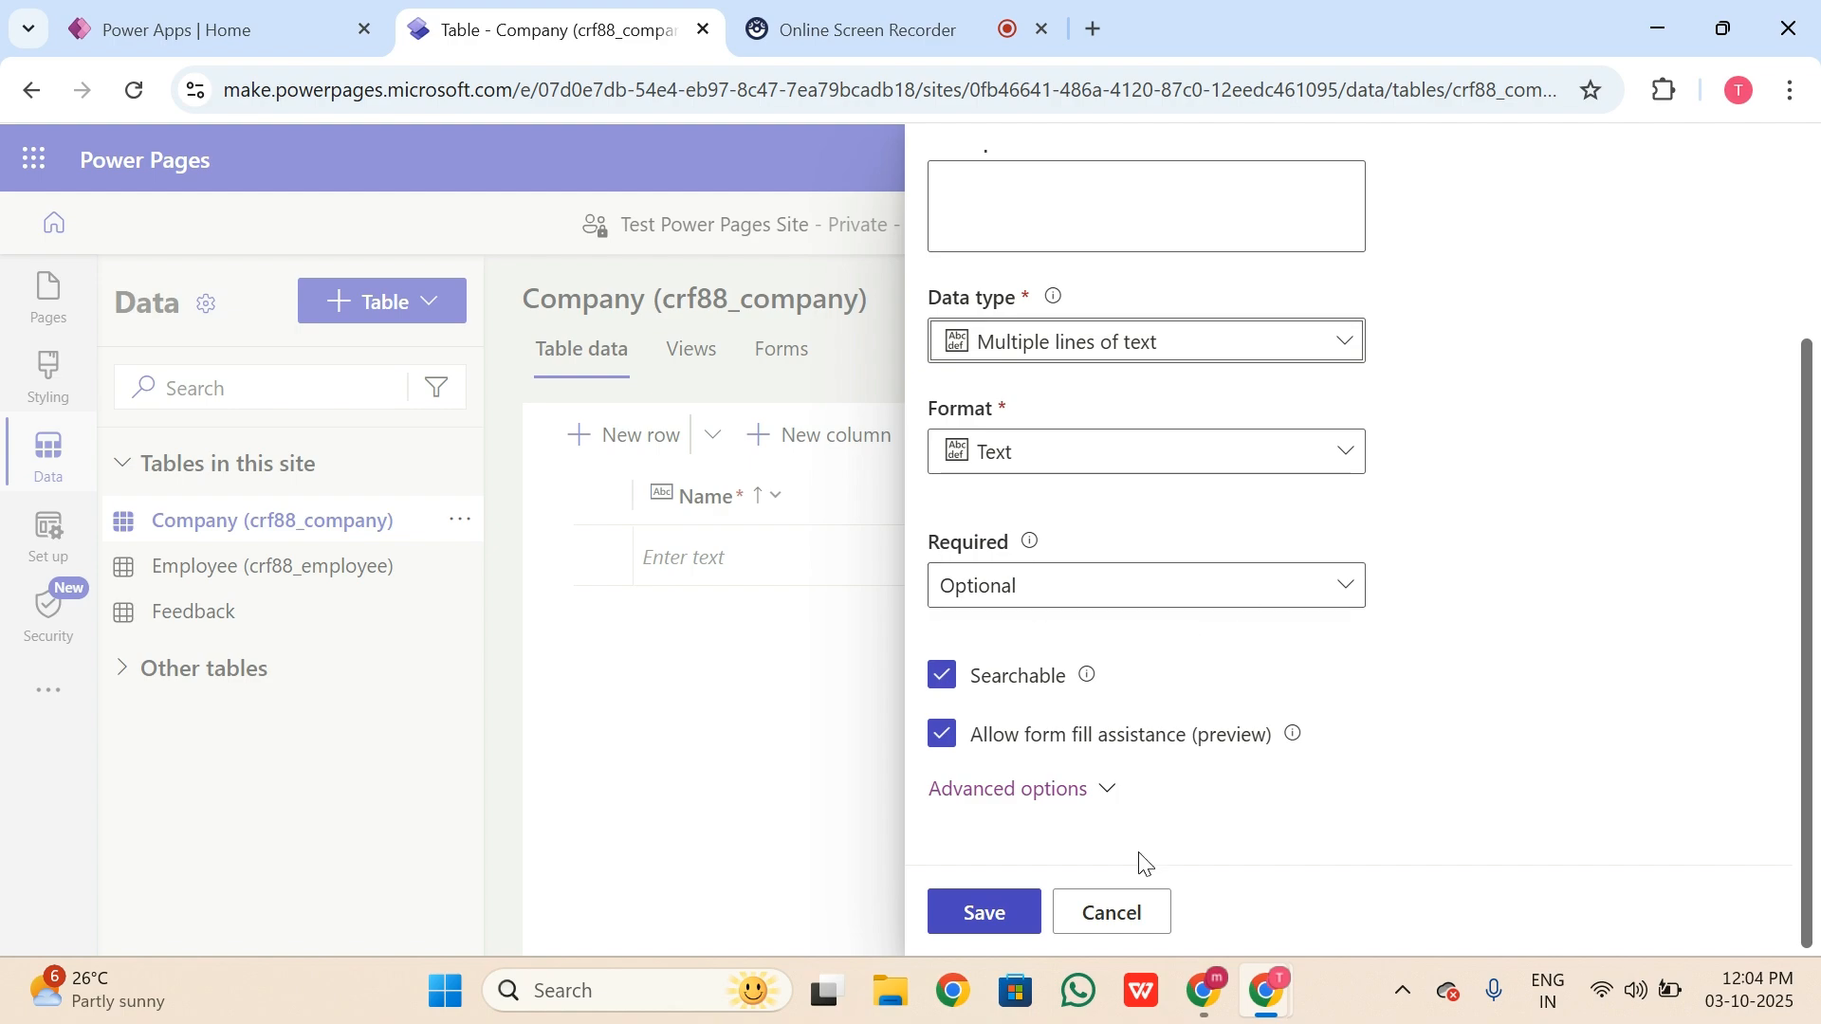
left_click(985, 920)
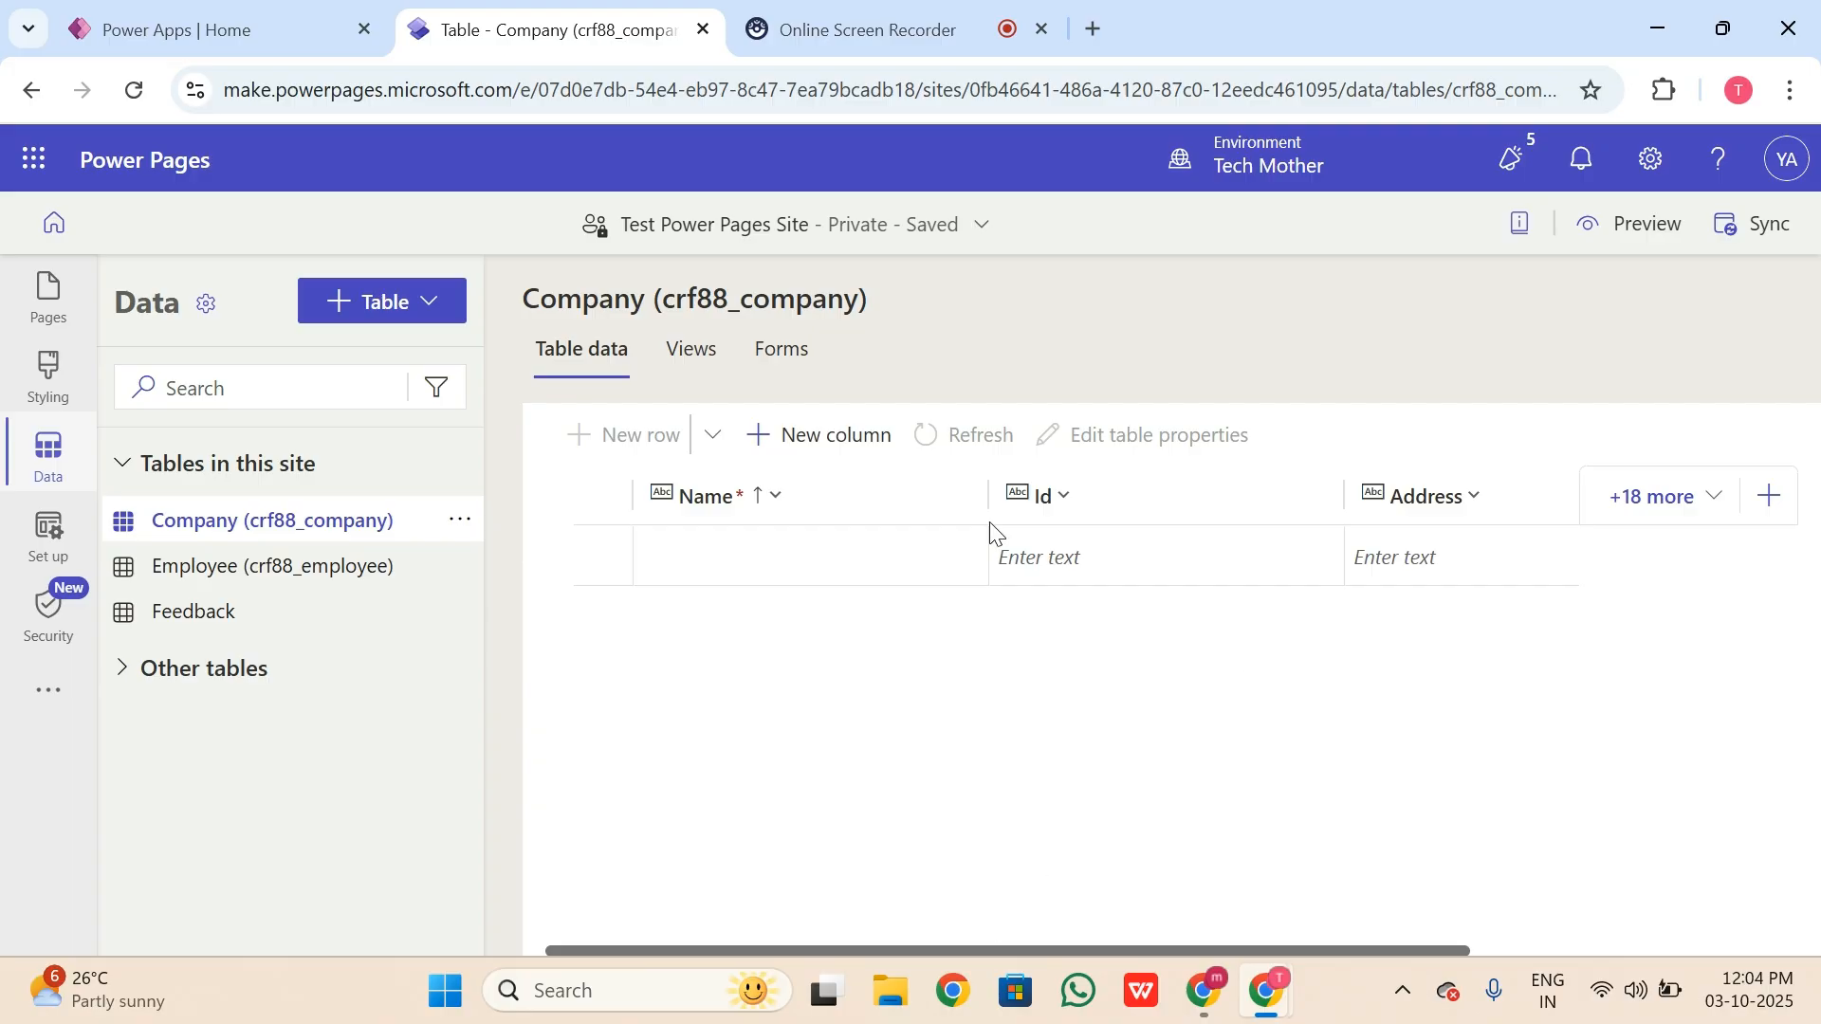
Step: Add and save a Phone Number column as Single line of text
left_click(819, 436)
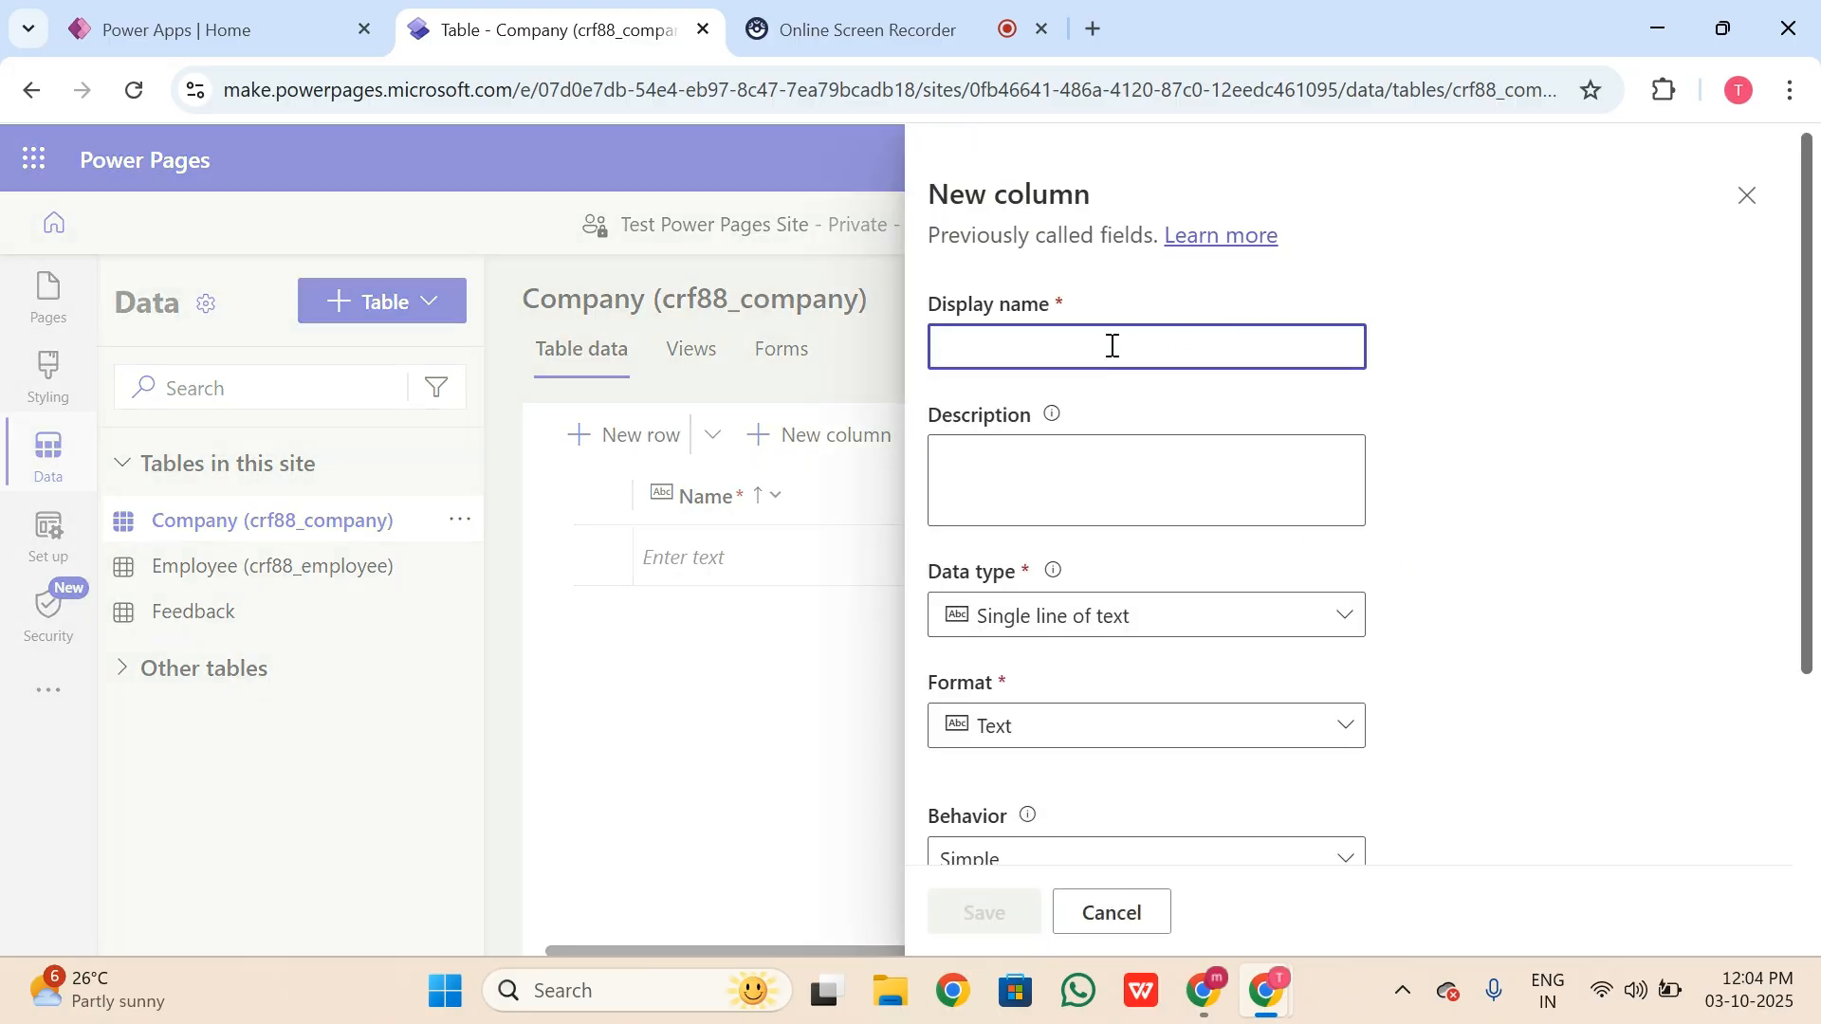
type("Phone")
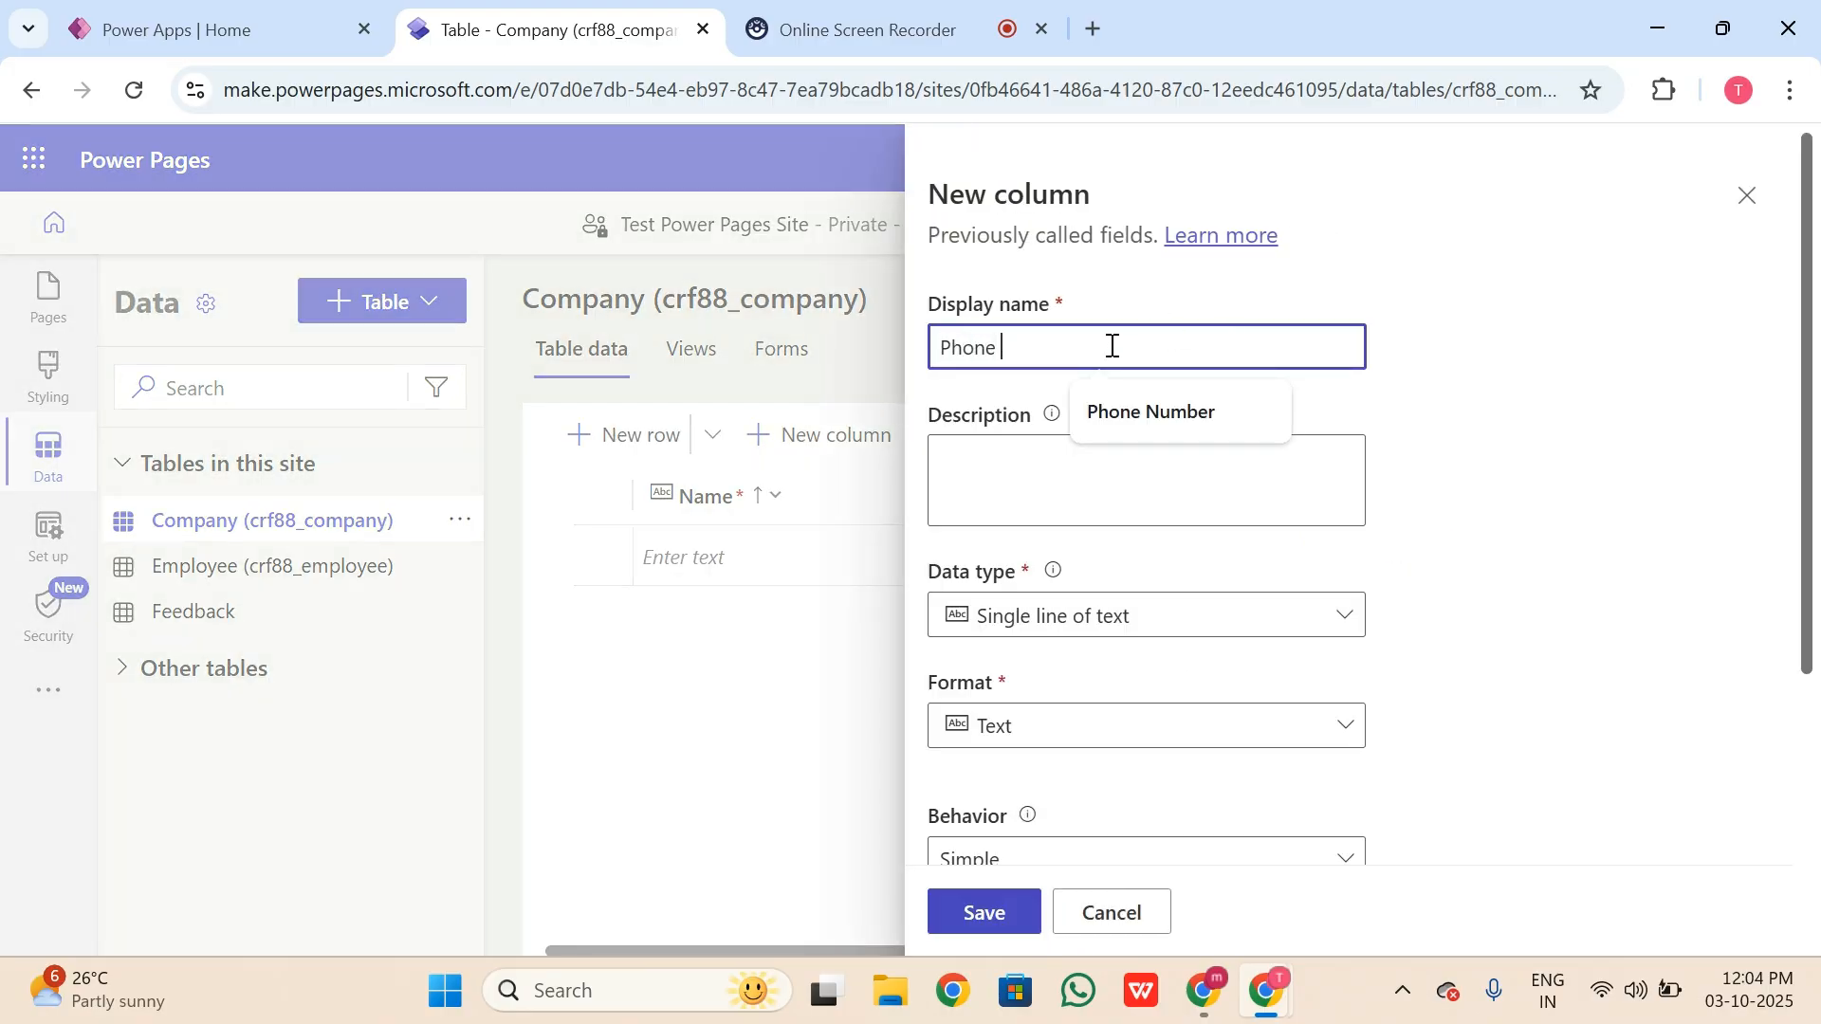
left_click(1151, 412)
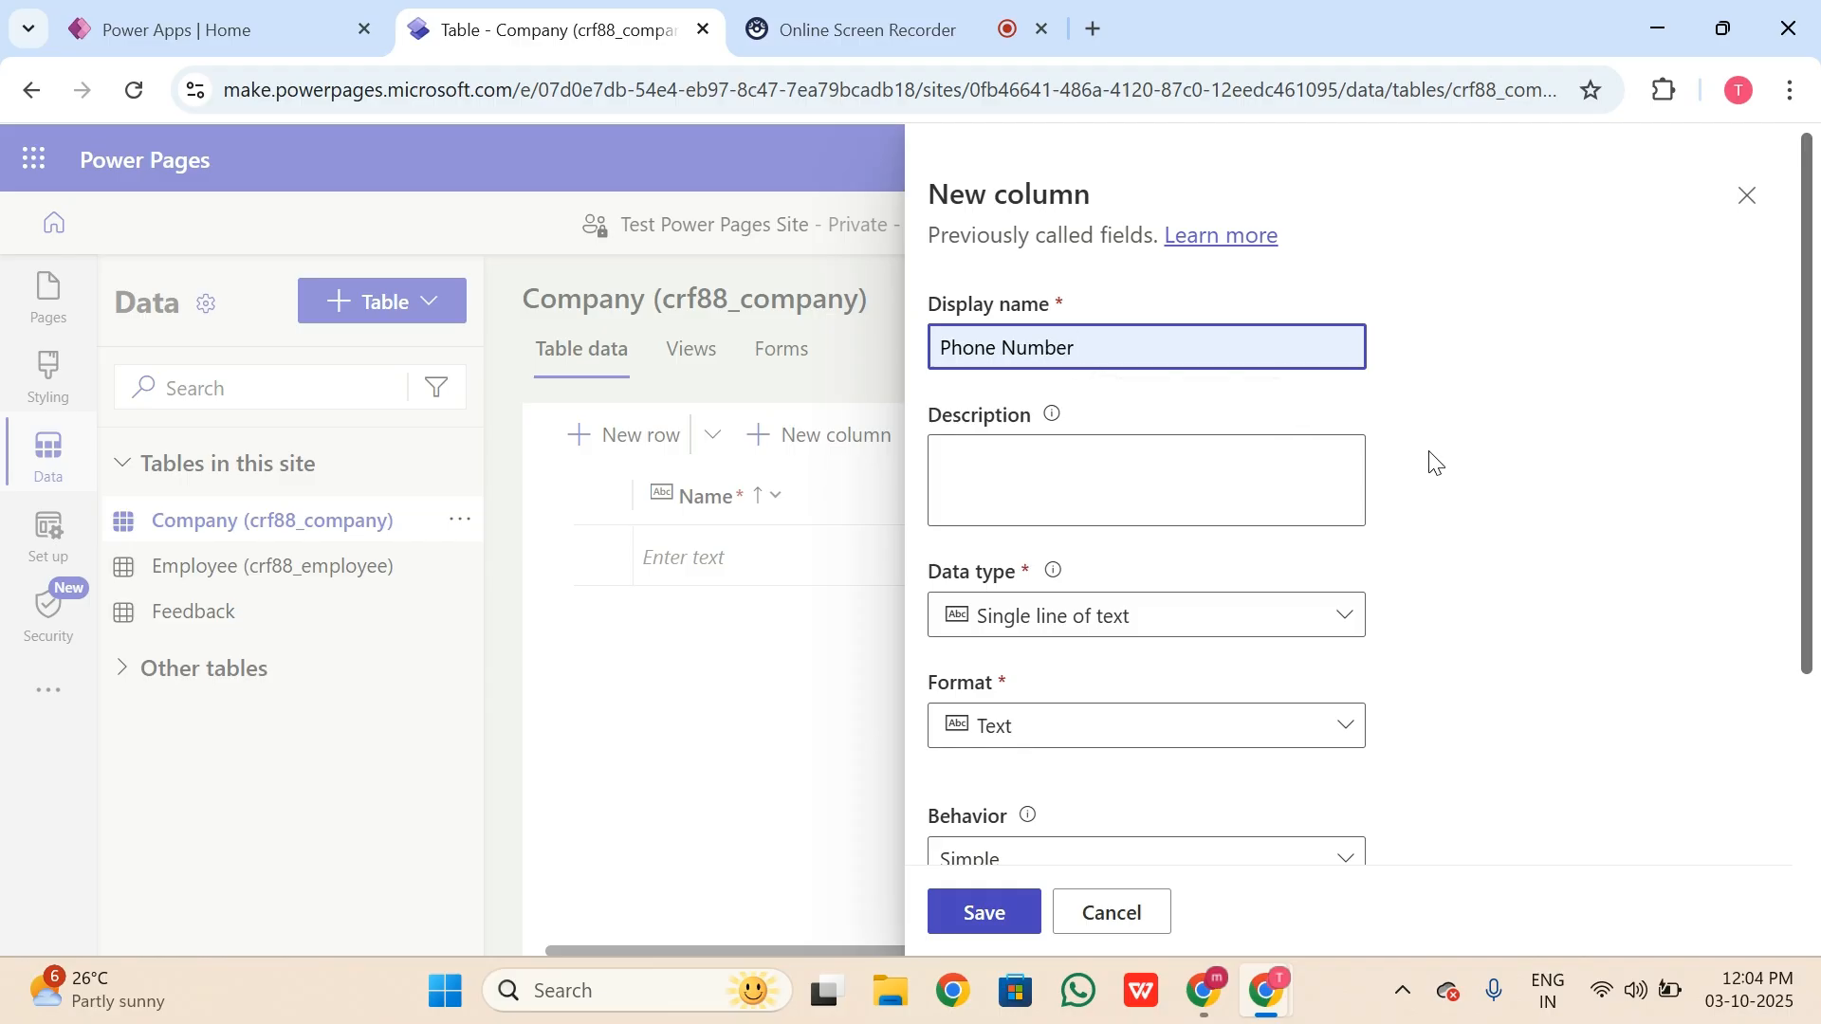
scroll(1180, 491, "down", 3)
left_click(1100, 334)
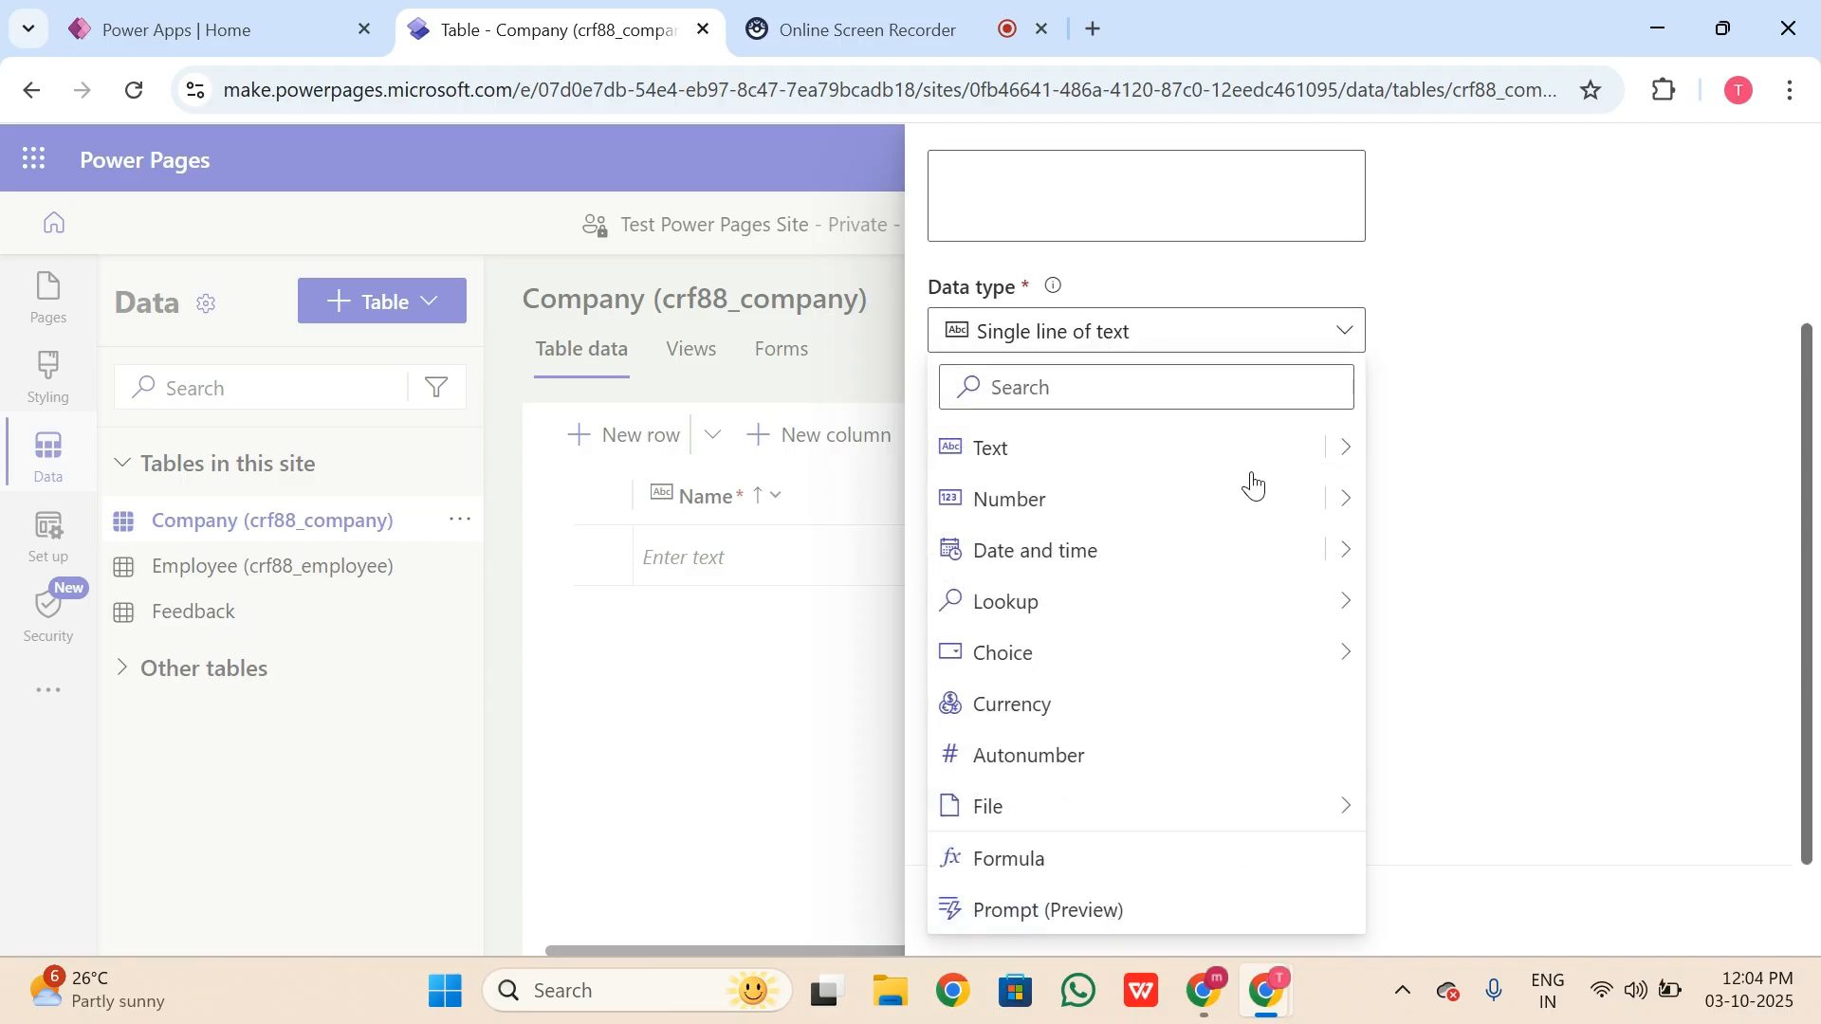
left_click(1347, 446)
left_click(1597, 455)
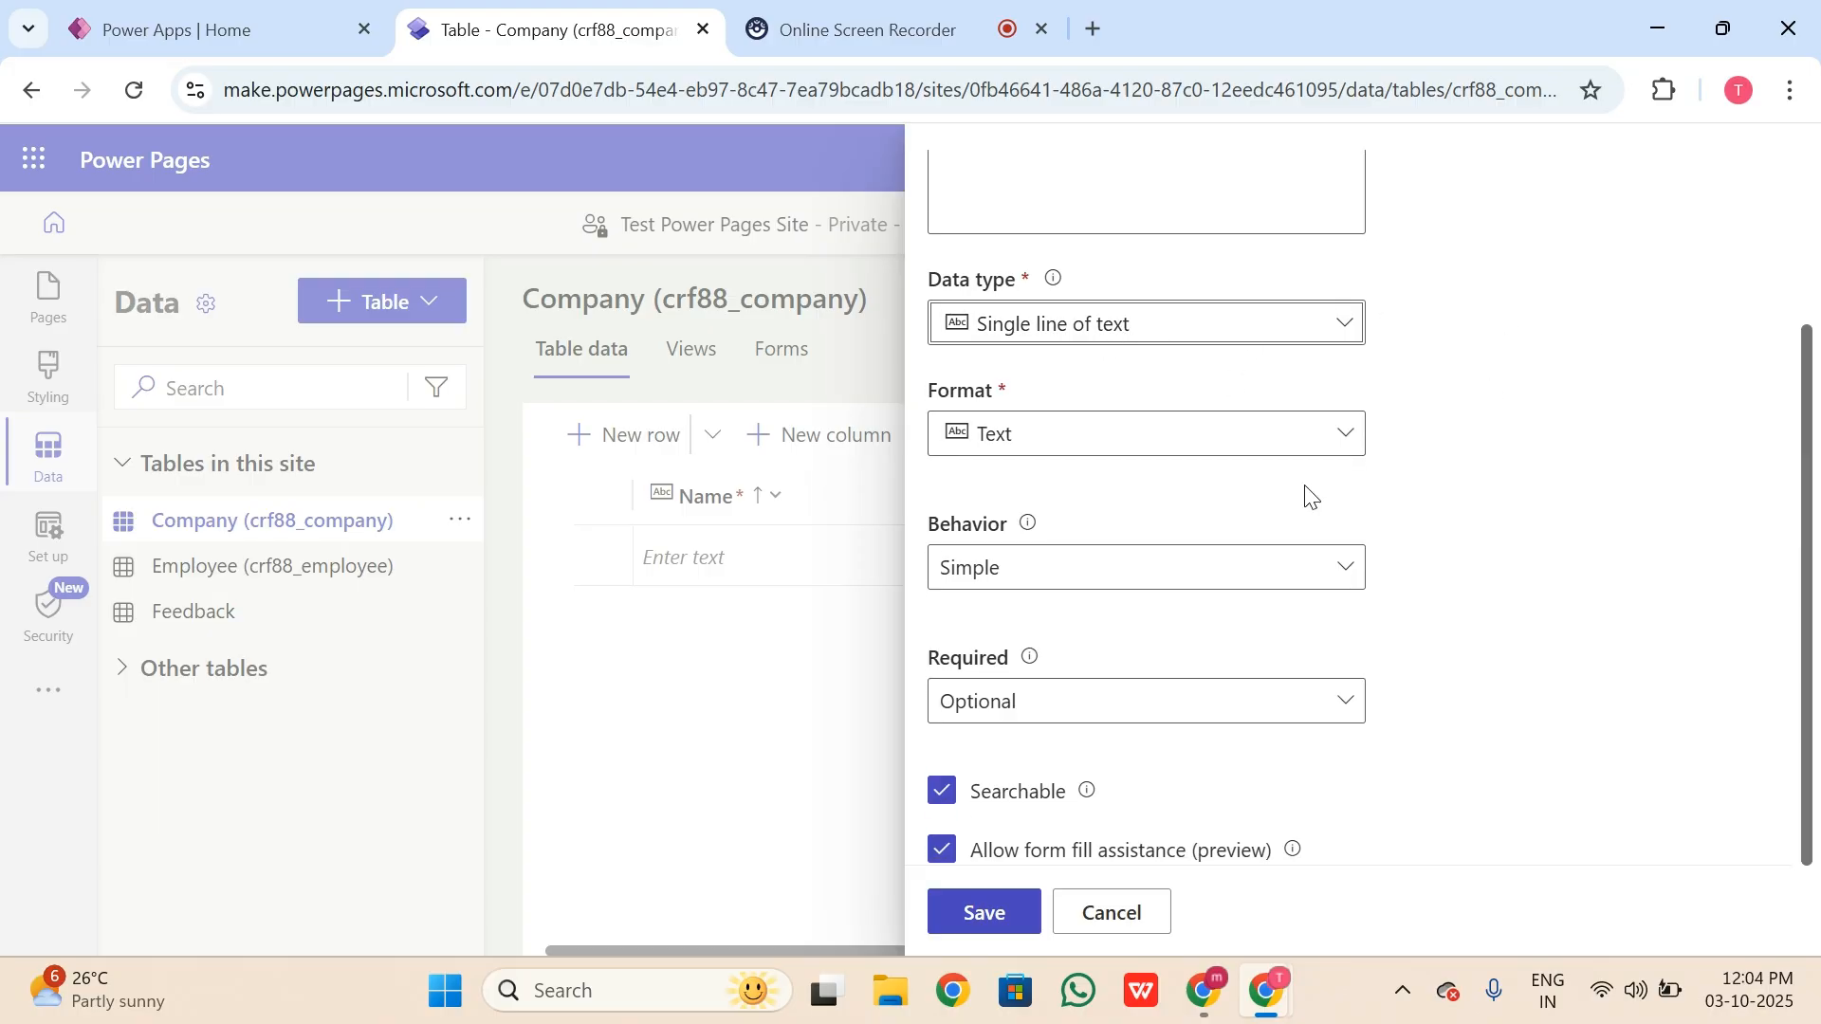
scroll(1311, 495, "down", 1)
left_click(1346, 210)
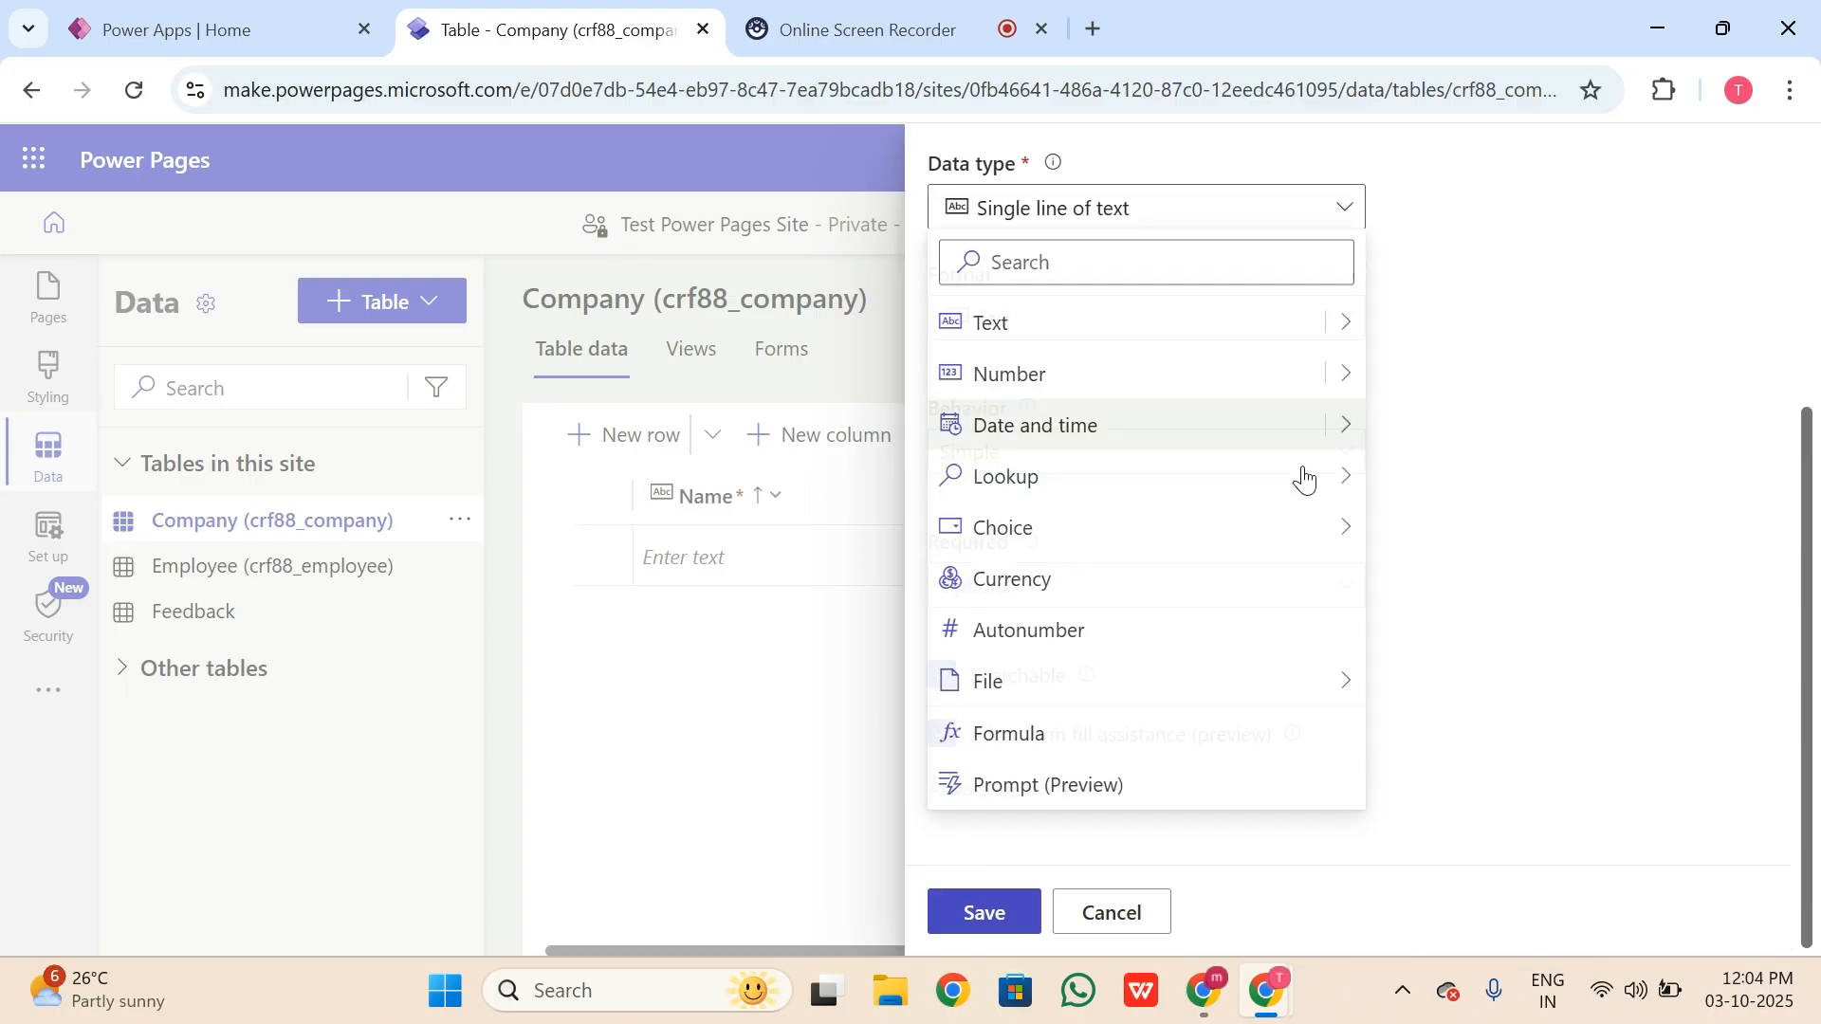
mouse_move(1355, 398)
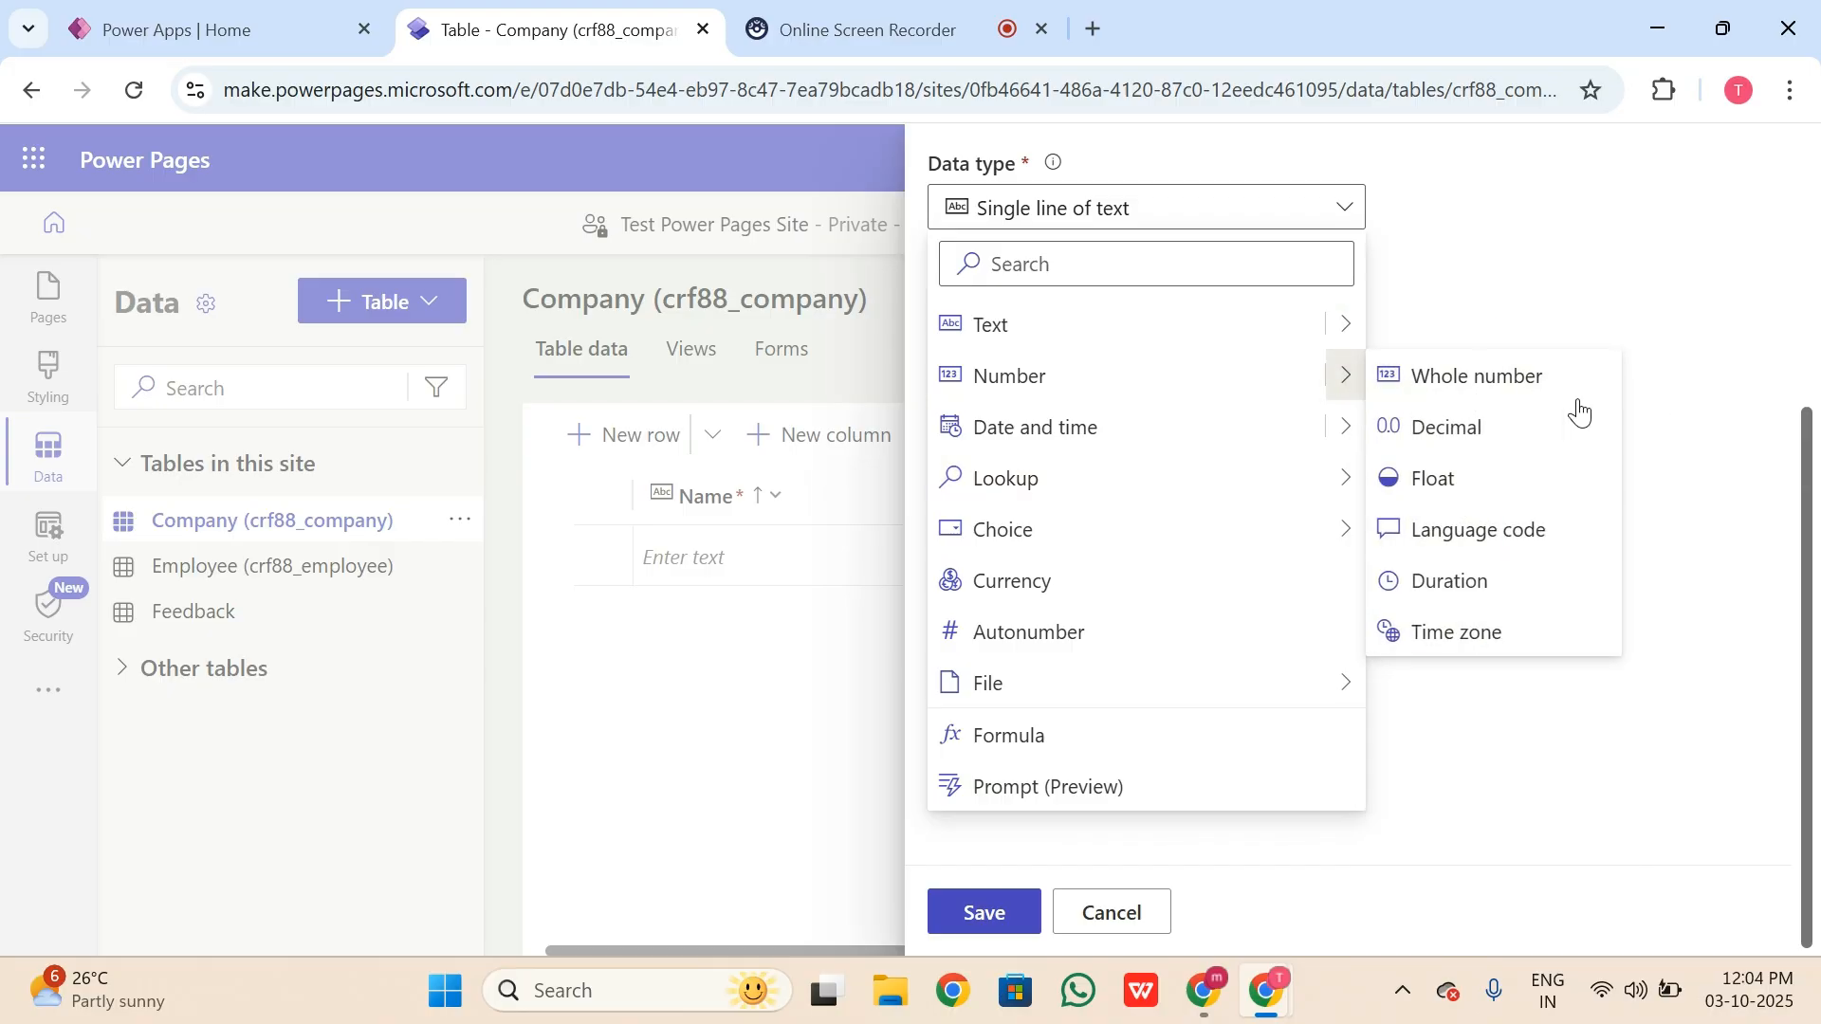
left_click(1606, 232)
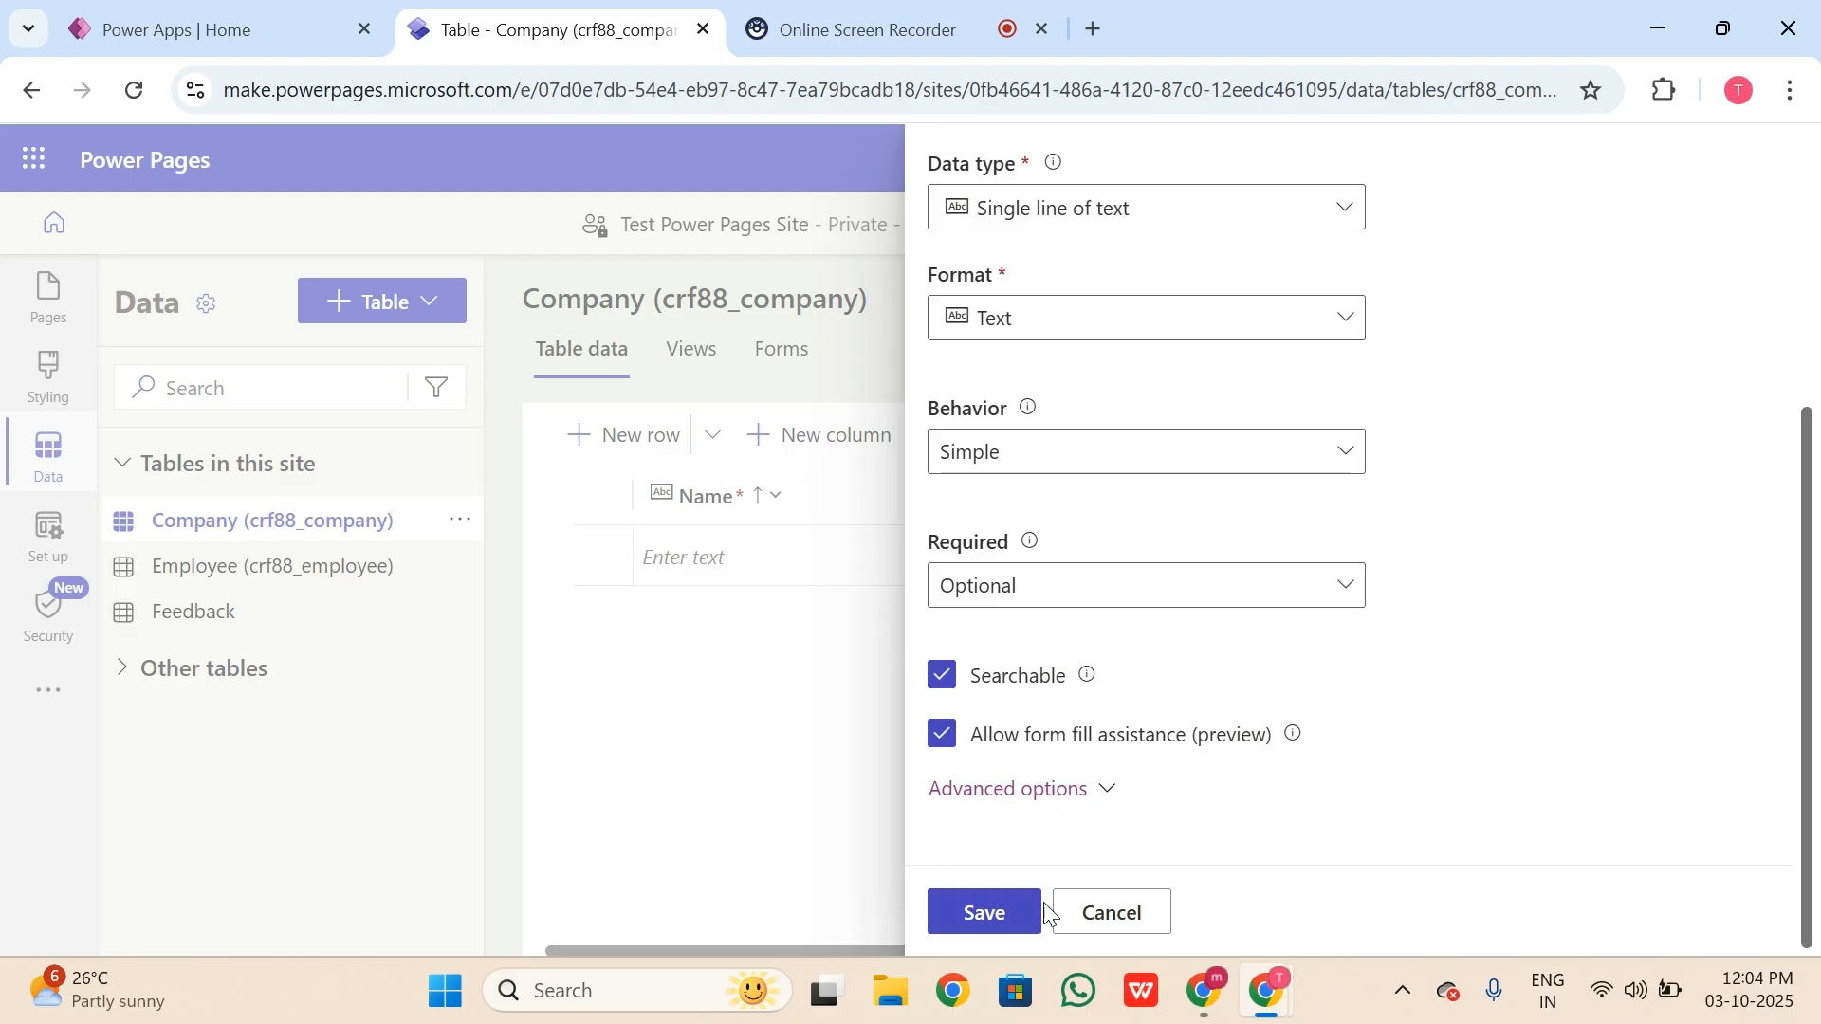
left_click(1013, 913)
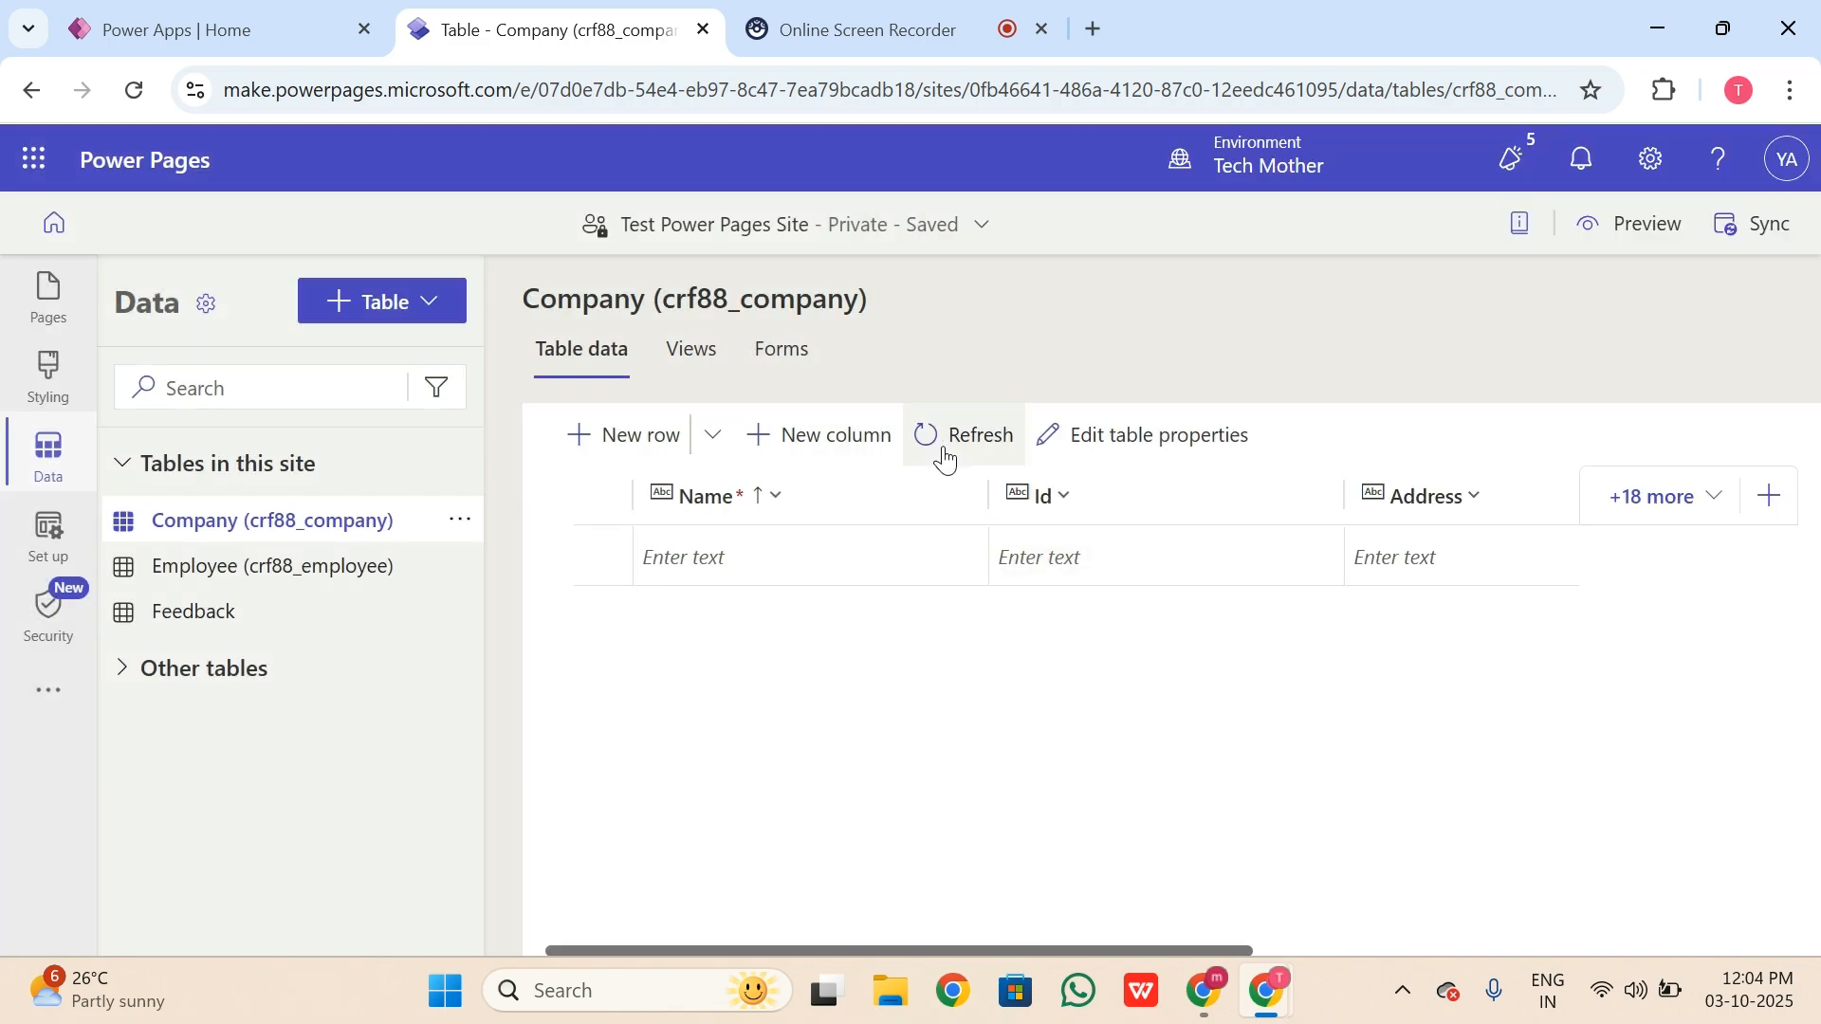
Step: Add and save a Country column as Single line of text
left_click(850, 446)
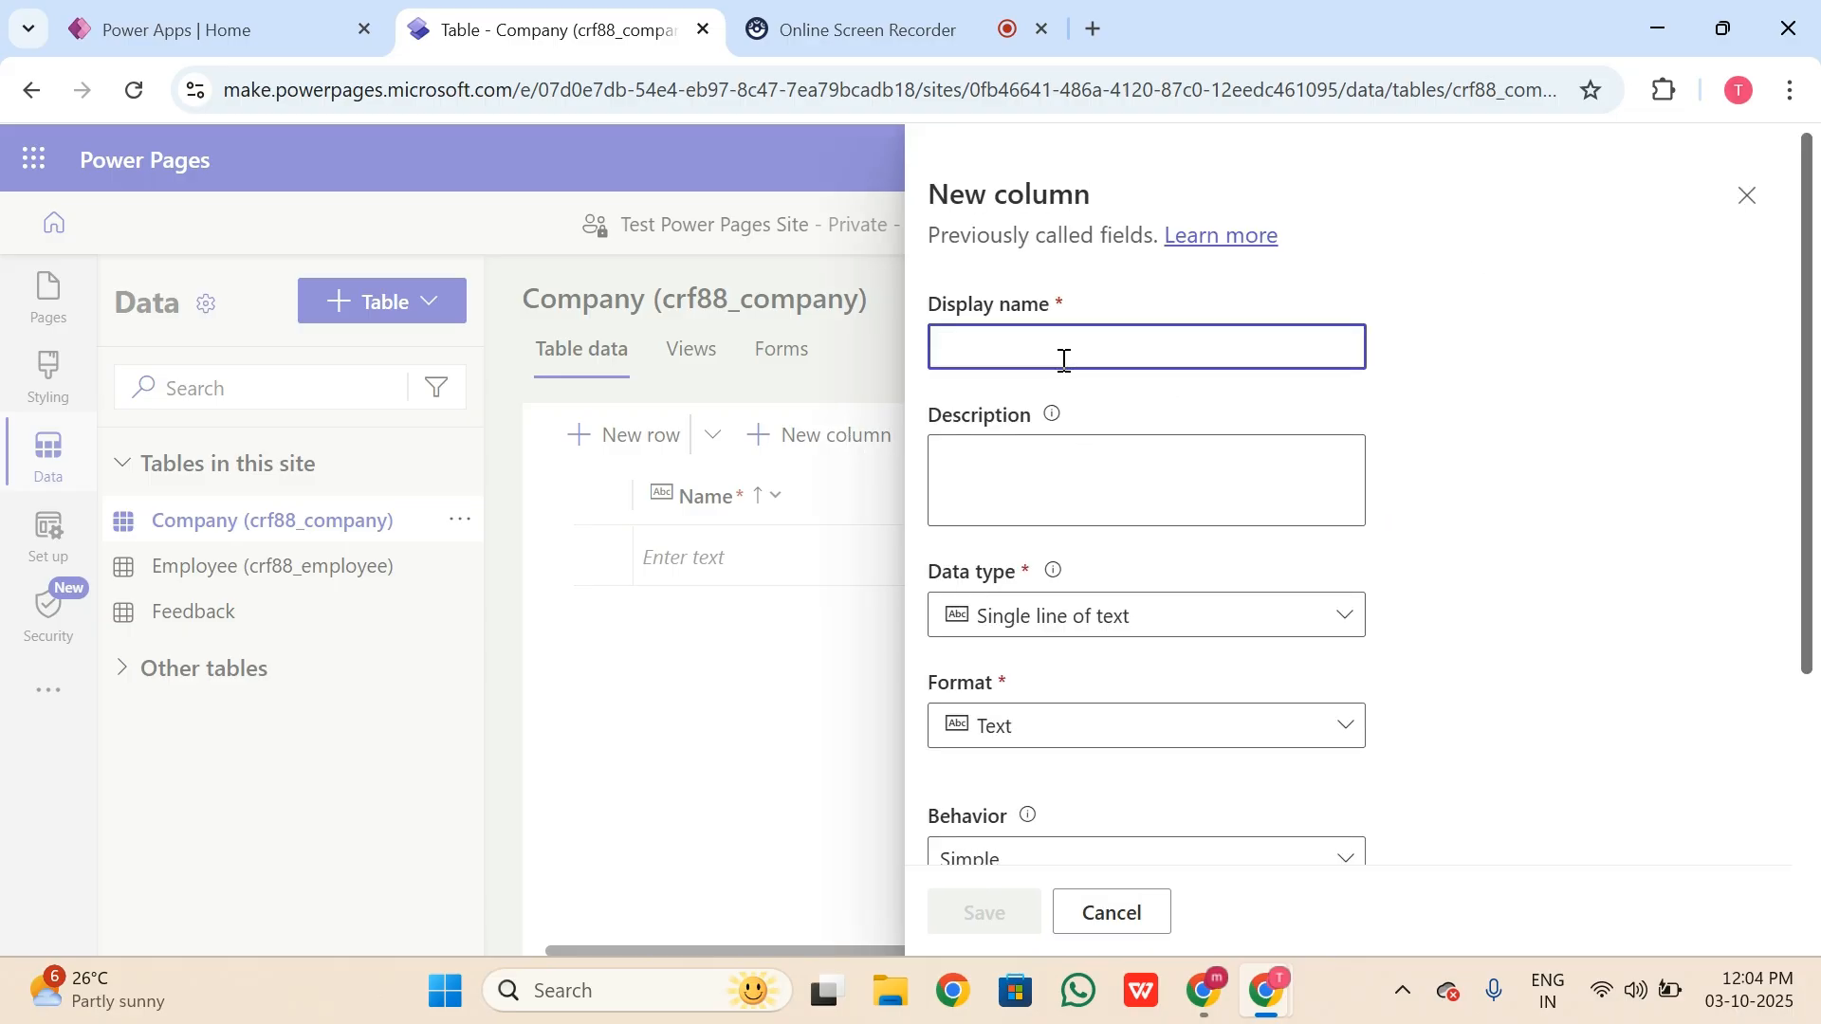
left_click(1064, 360)
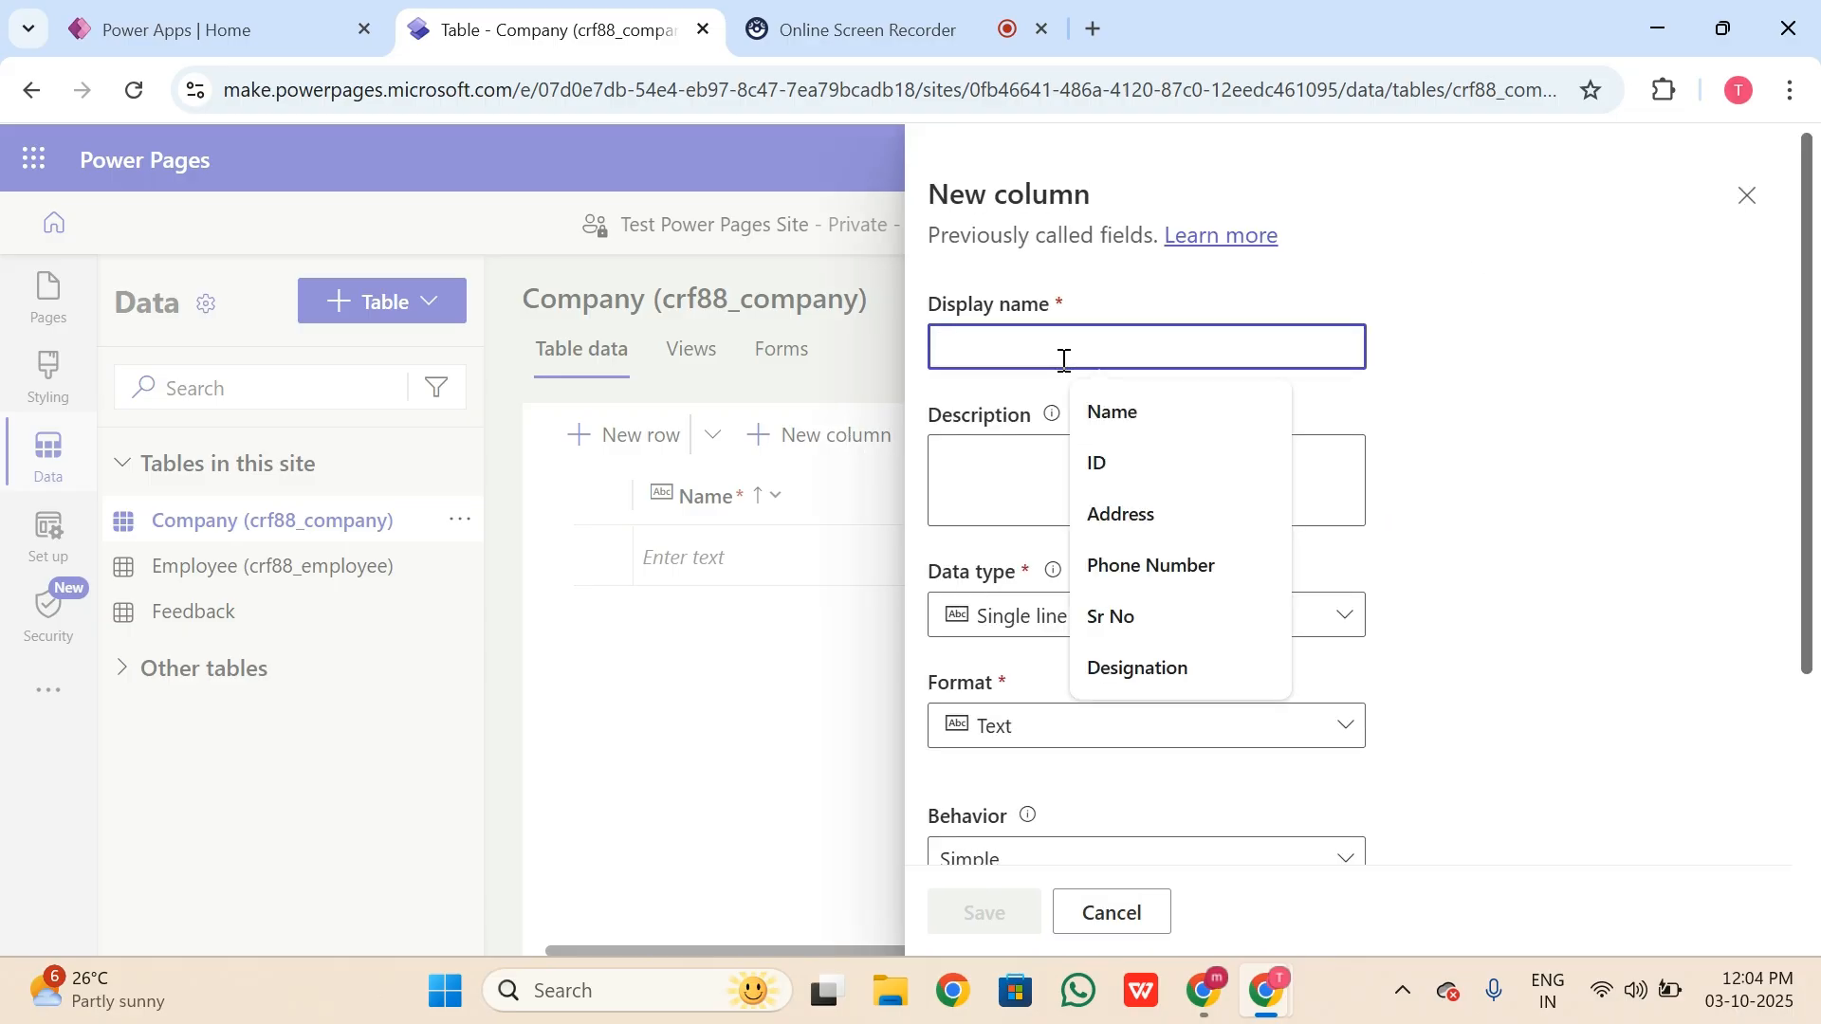
type("Country")
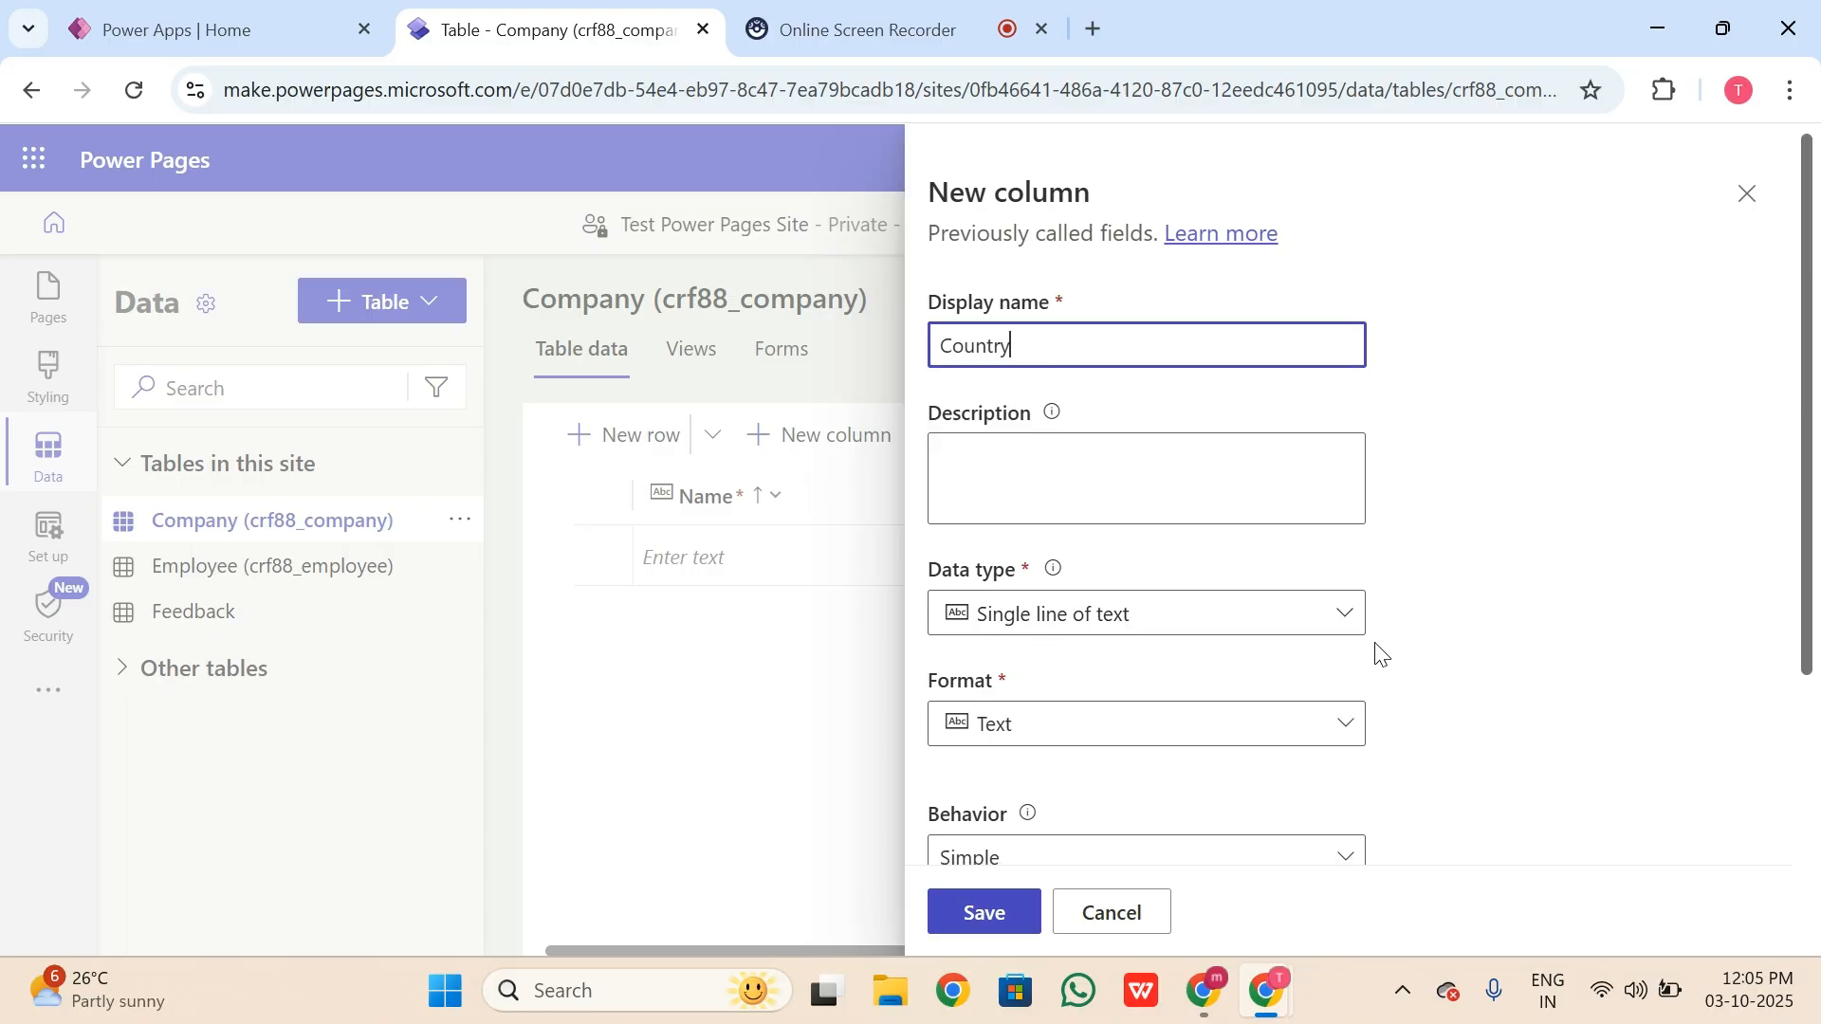
scroll(1233, 749, "down", 5)
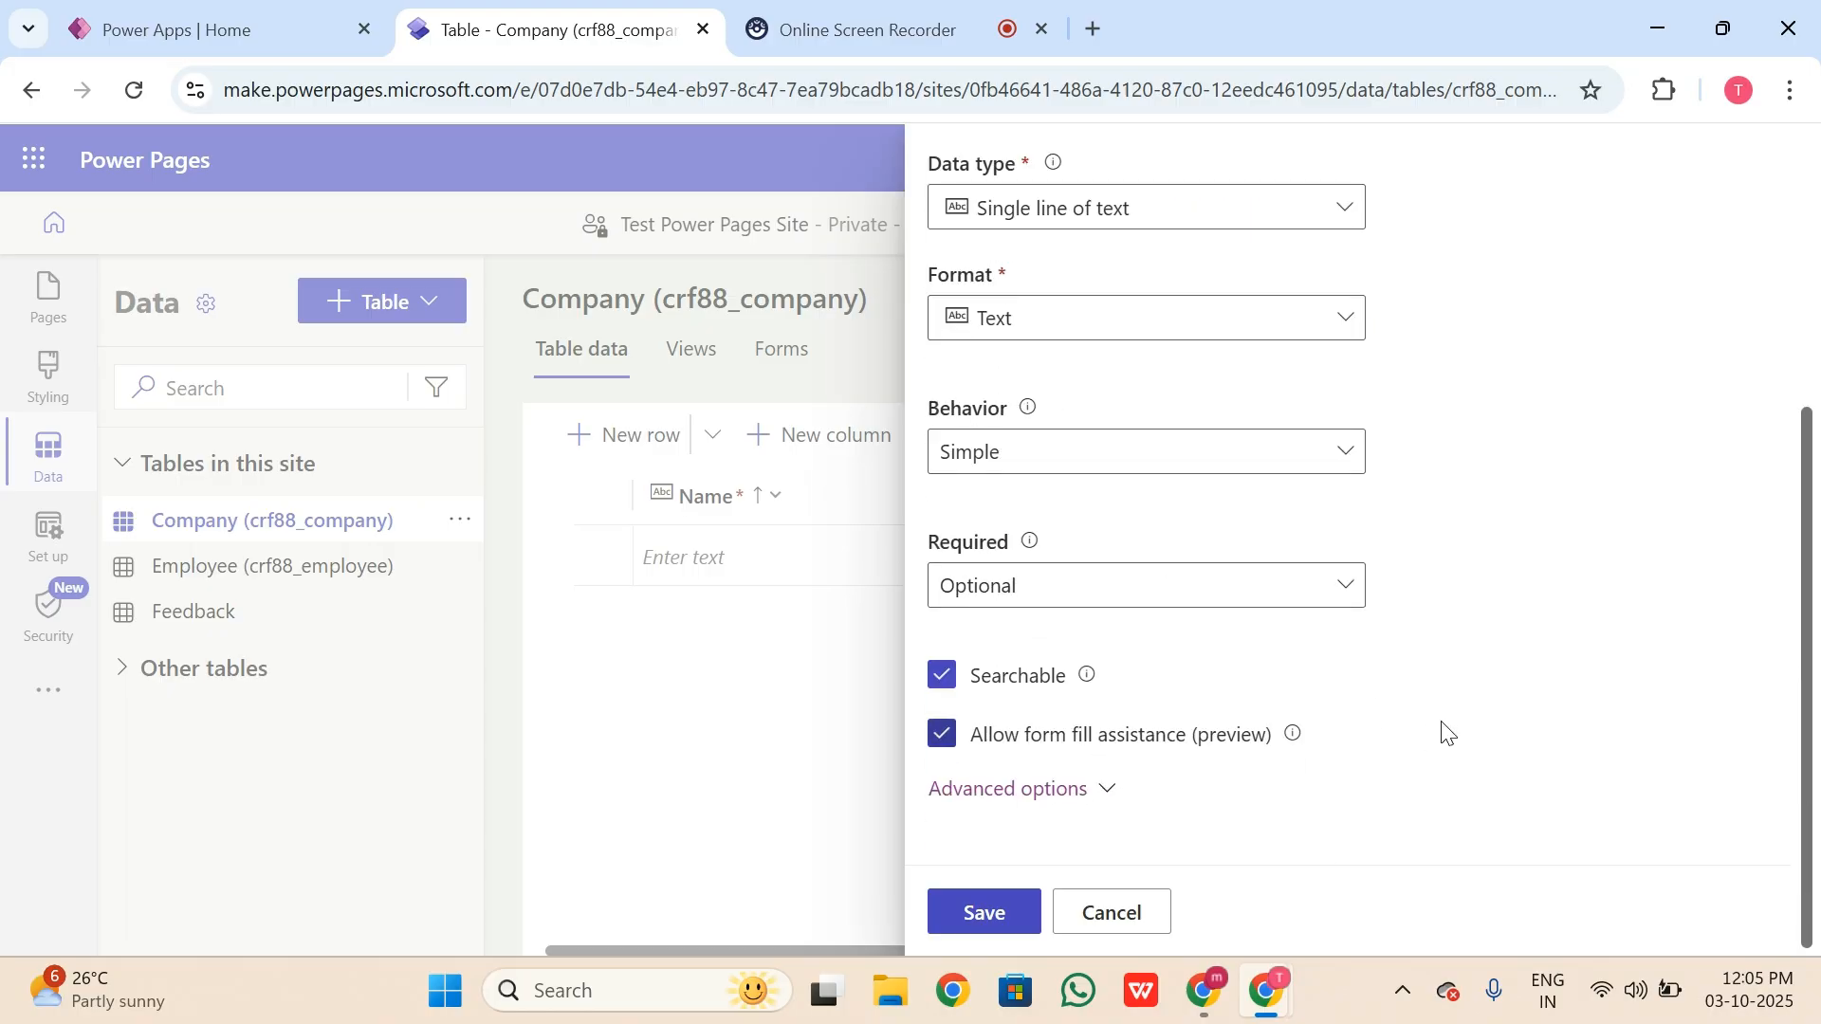
left_click(991, 915)
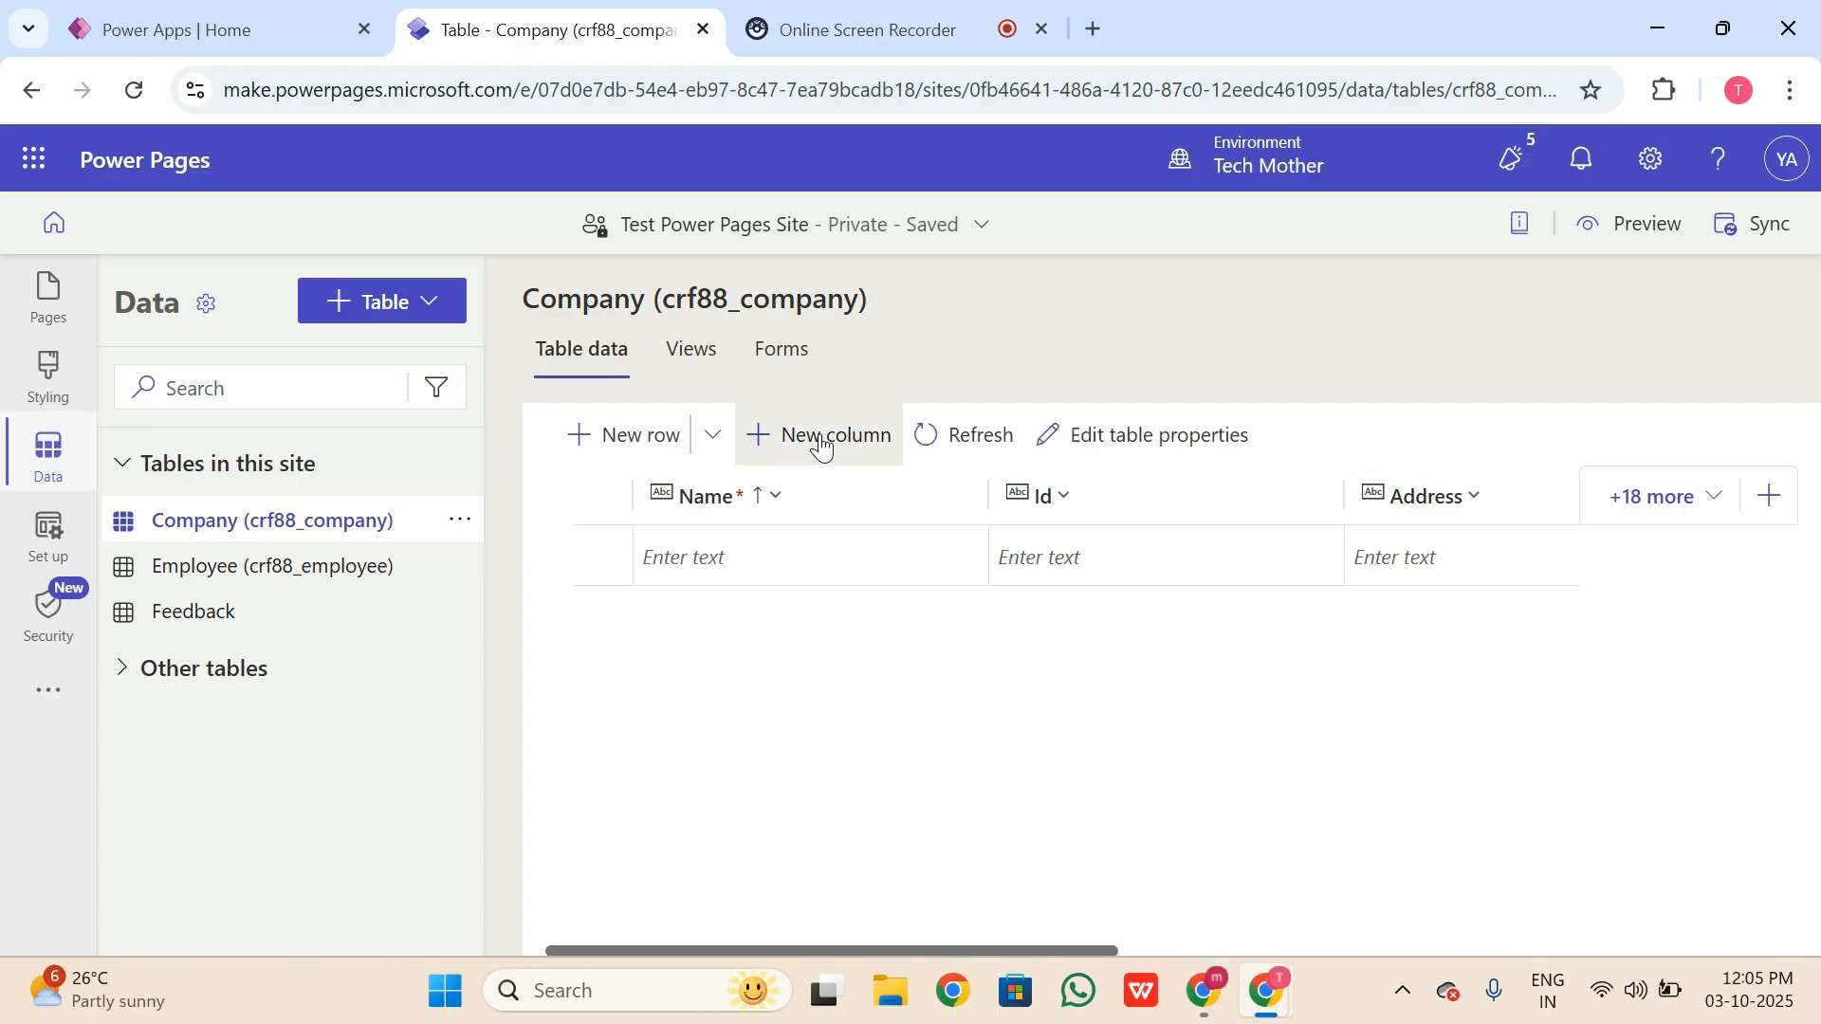
Step: Add and save a Number of Employees column, Whole number type, format None
left_click(816, 438)
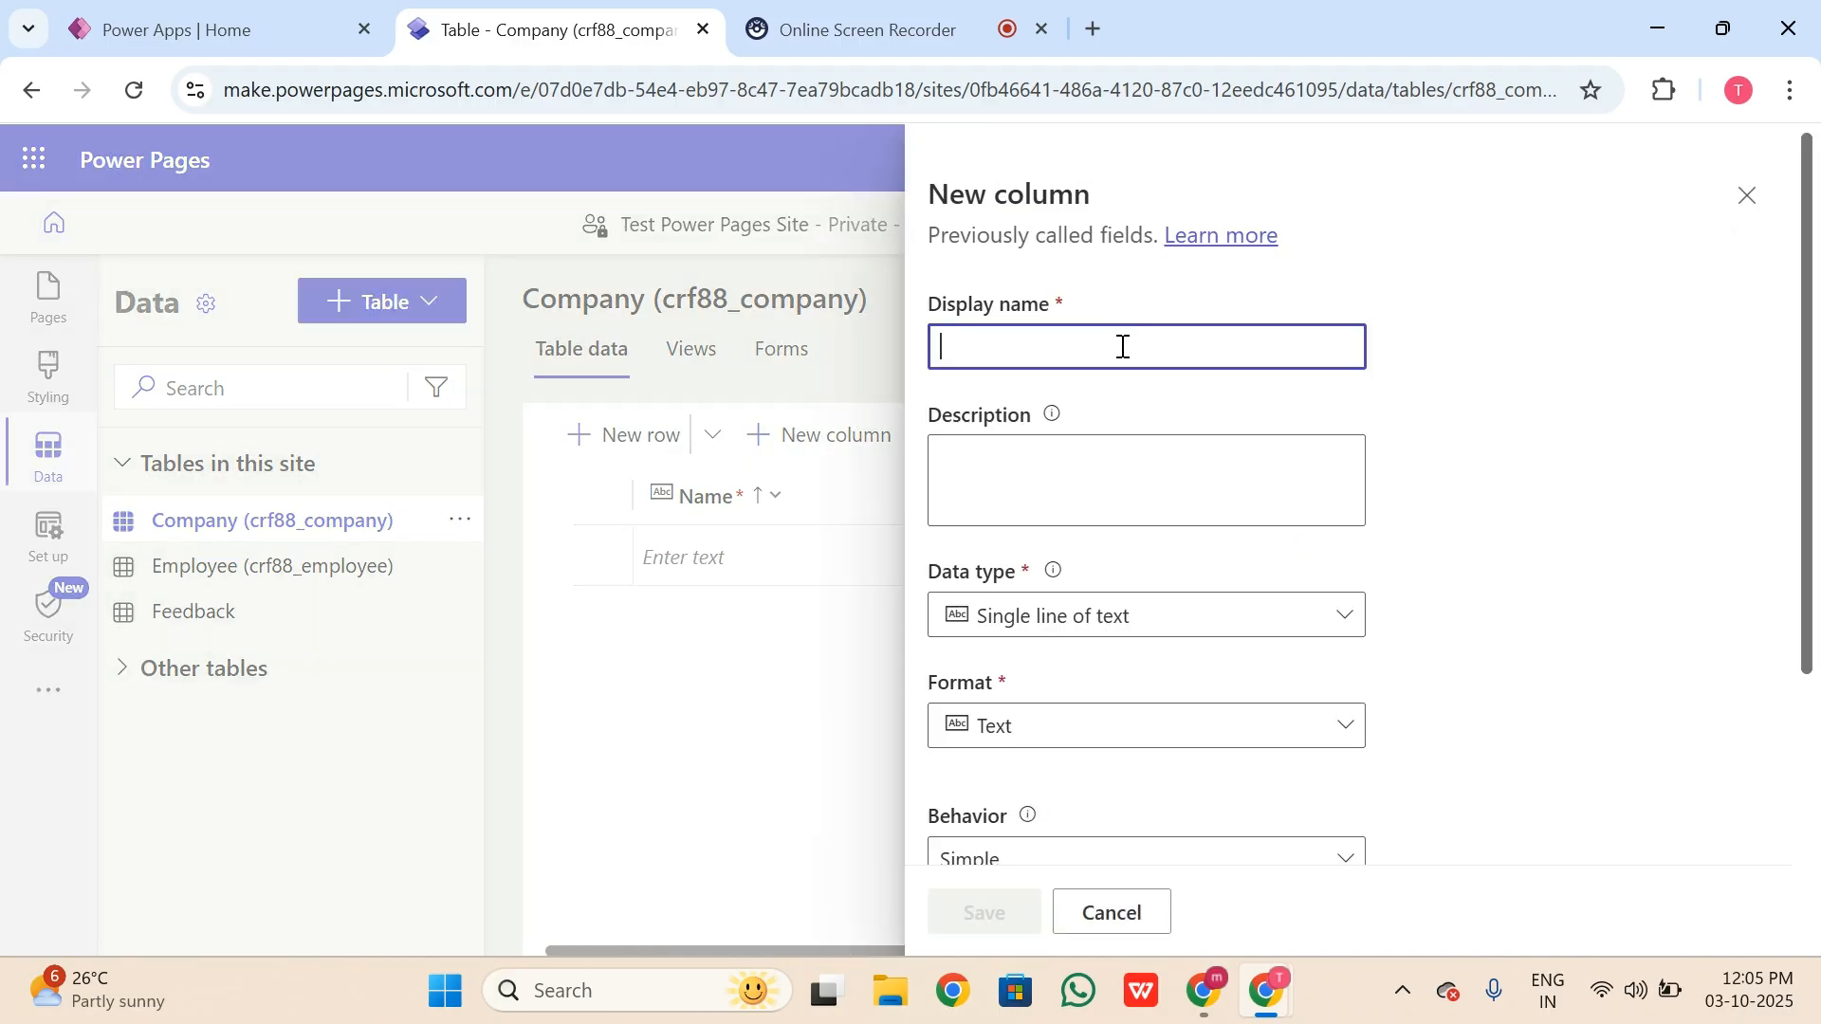
type("Number of Employees")
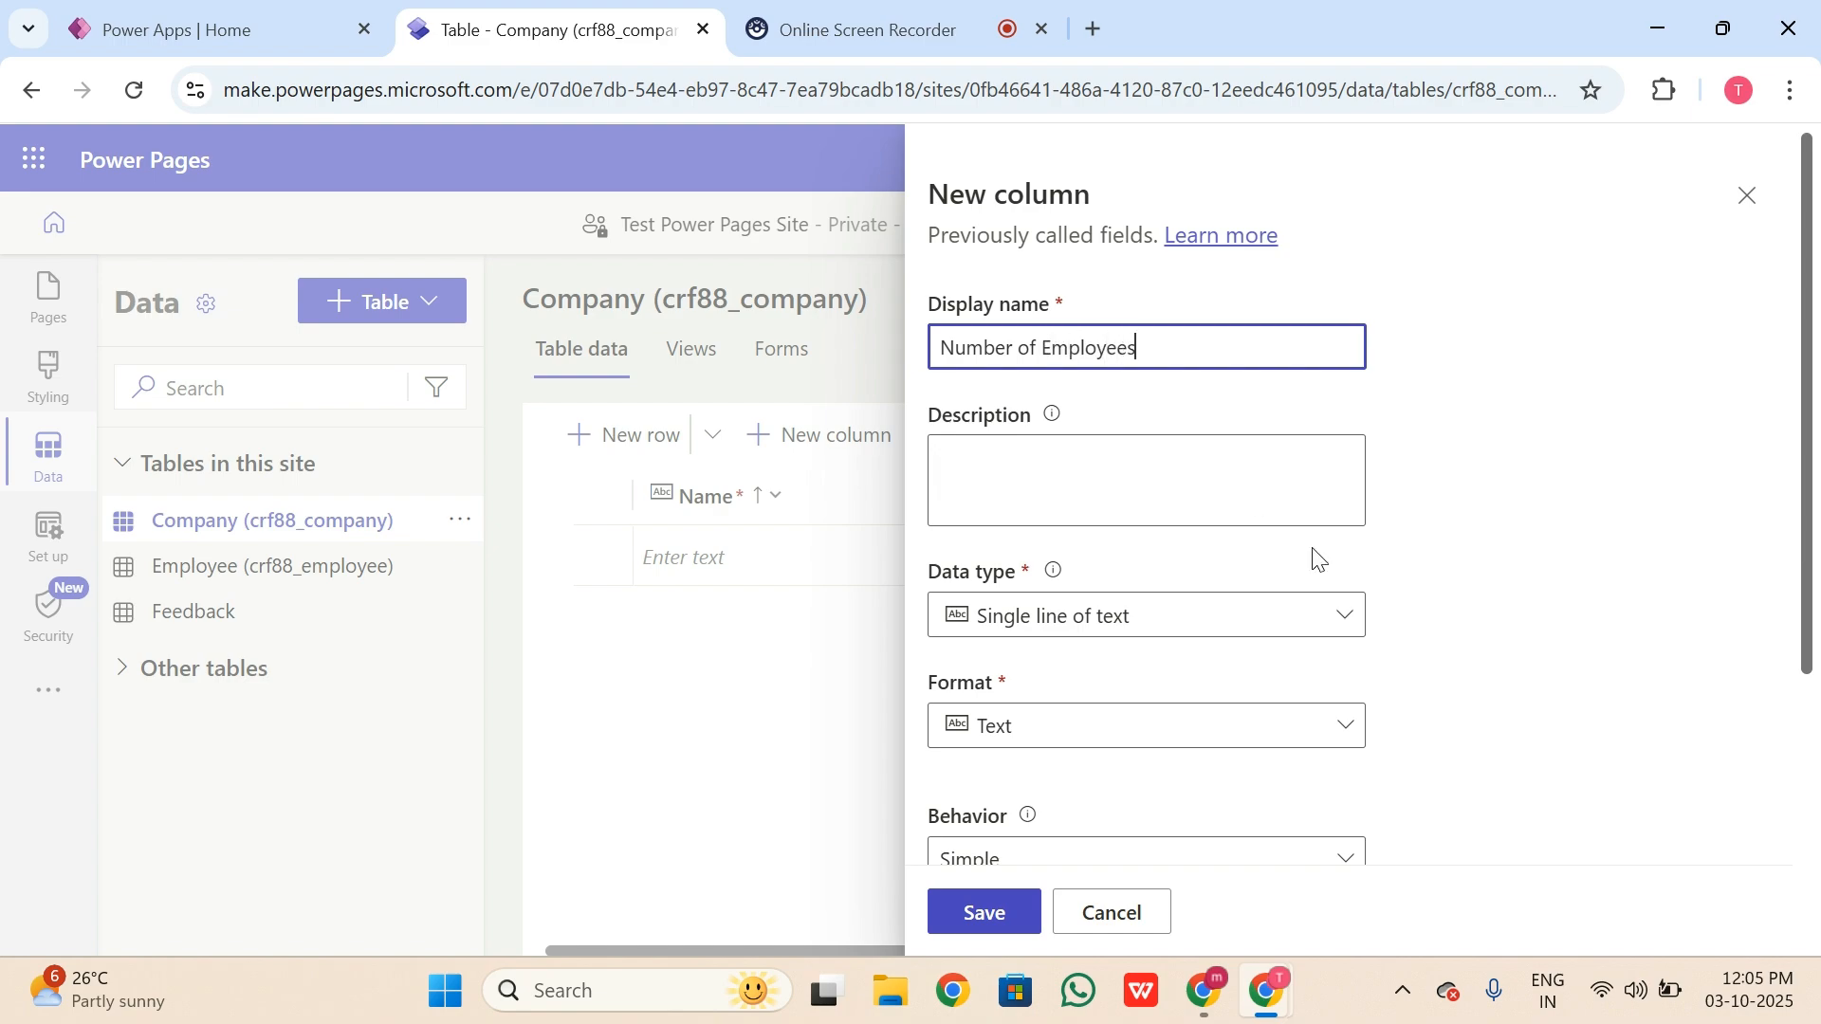
scroll(1366, 588, "down", 3)
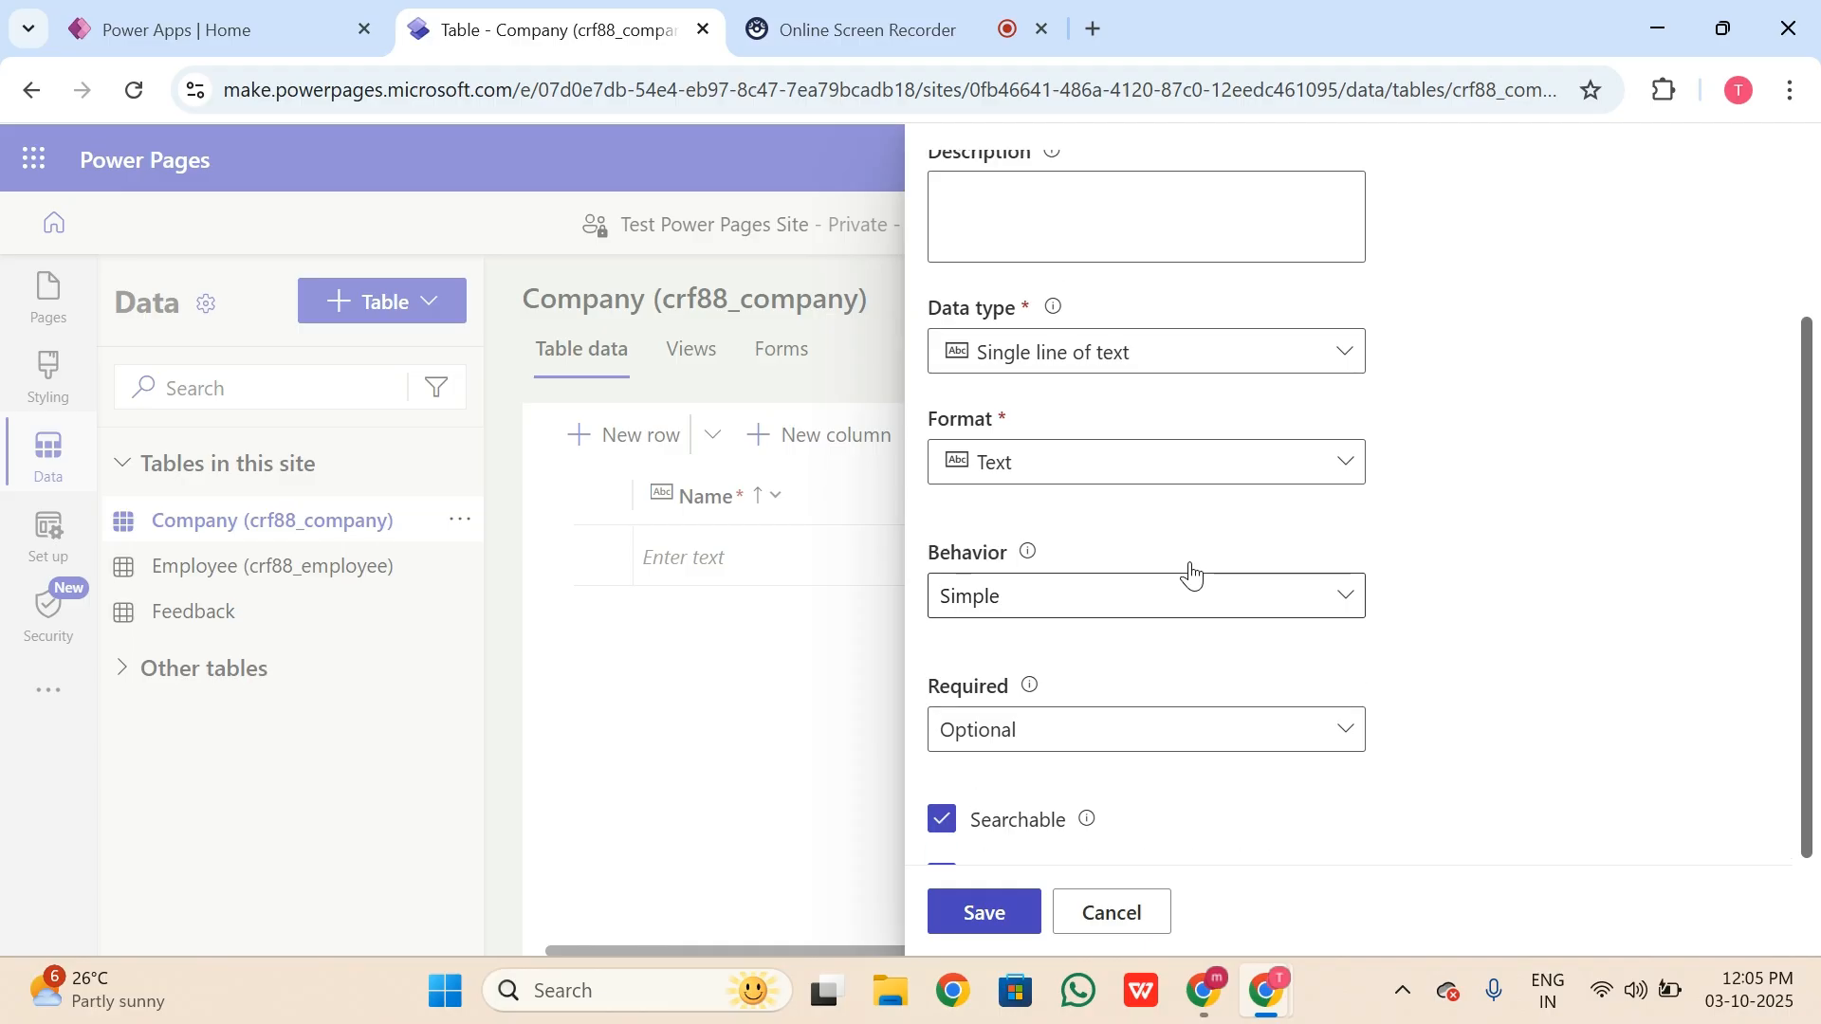
scroll(1191, 574, "up", 2)
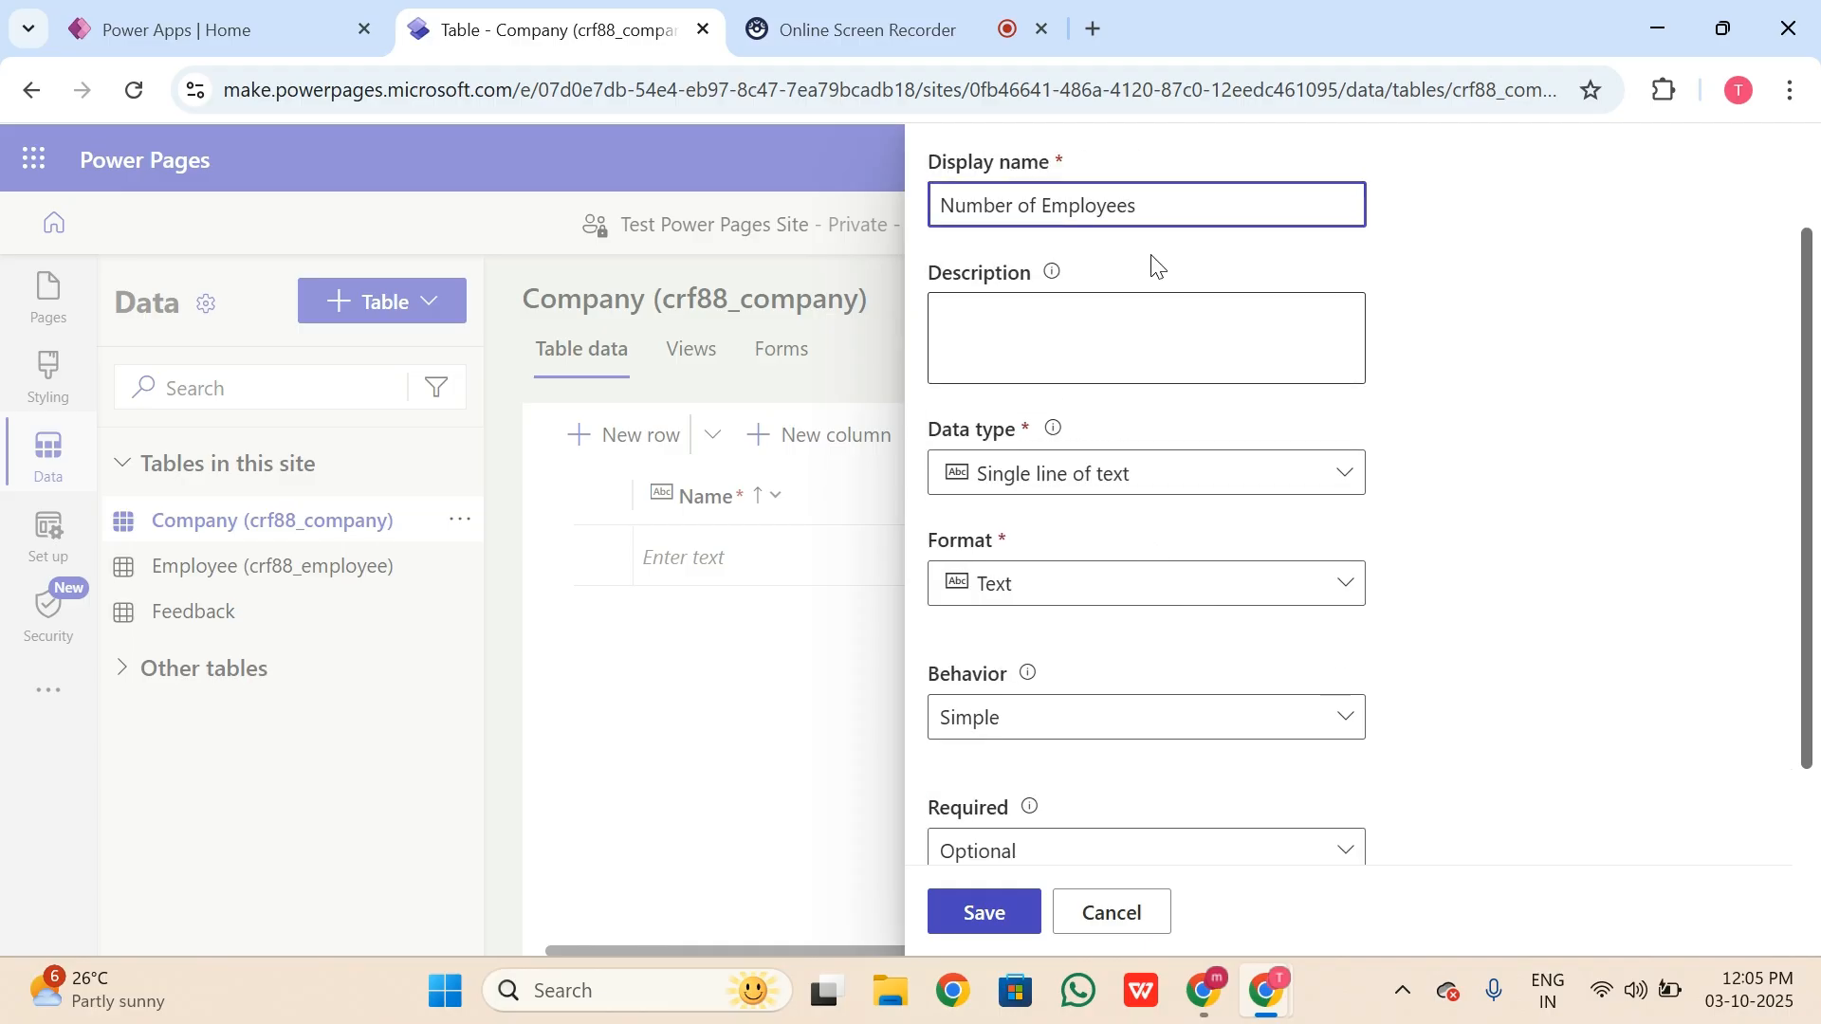
left_click(1285, 471)
mouse_move(1309, 630)
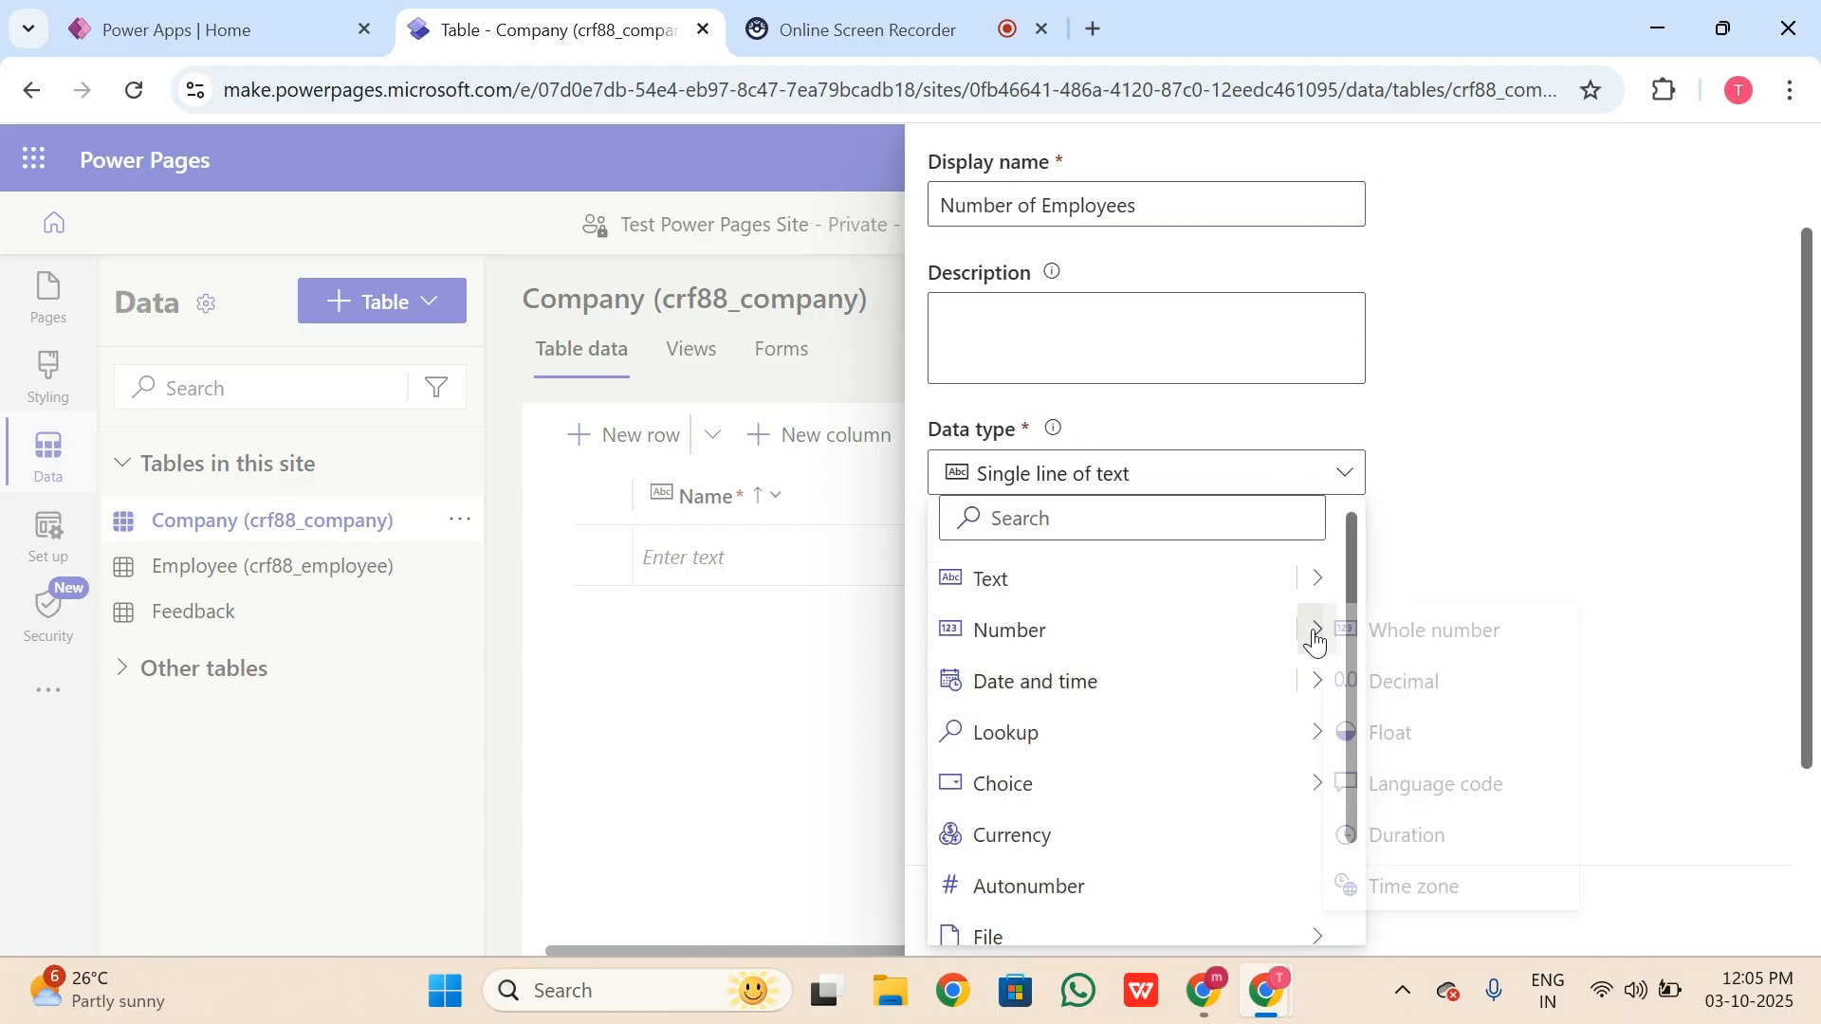
left_click(1419, 631)
scroll(1223, 664, "down", 3)
left_click(1106, 327)
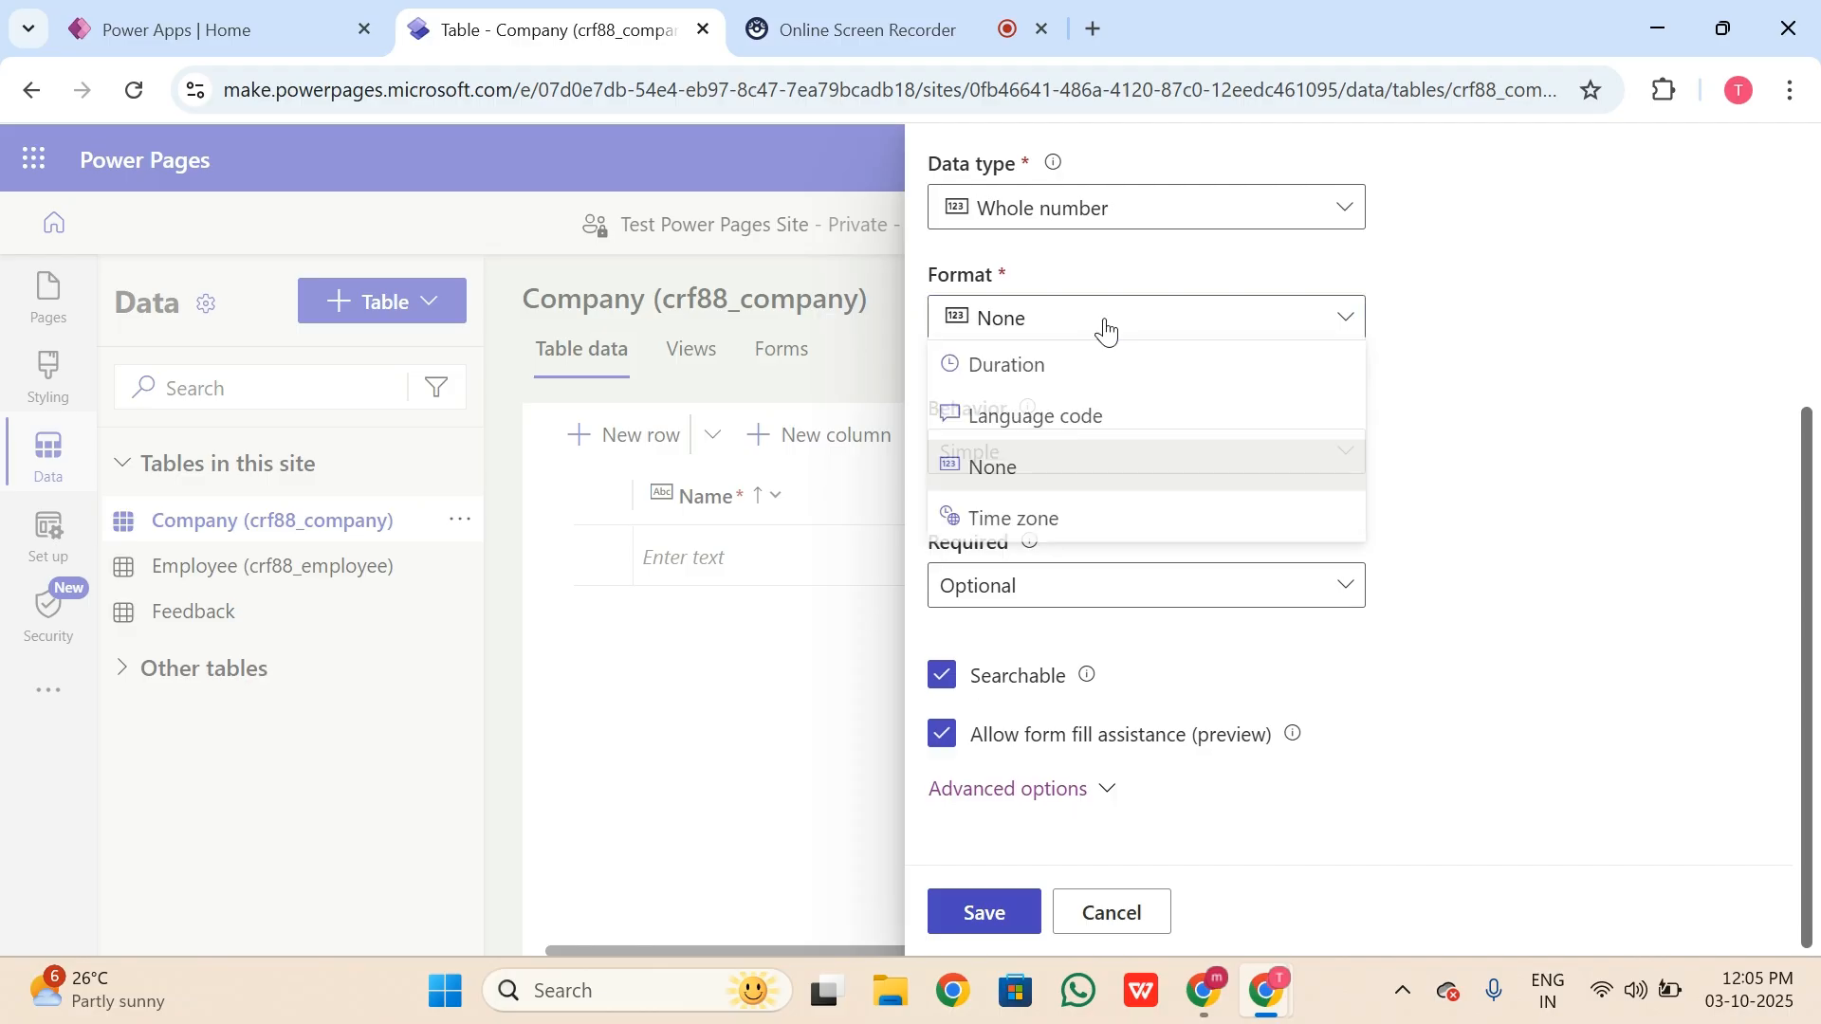
left_click(1231, 483)
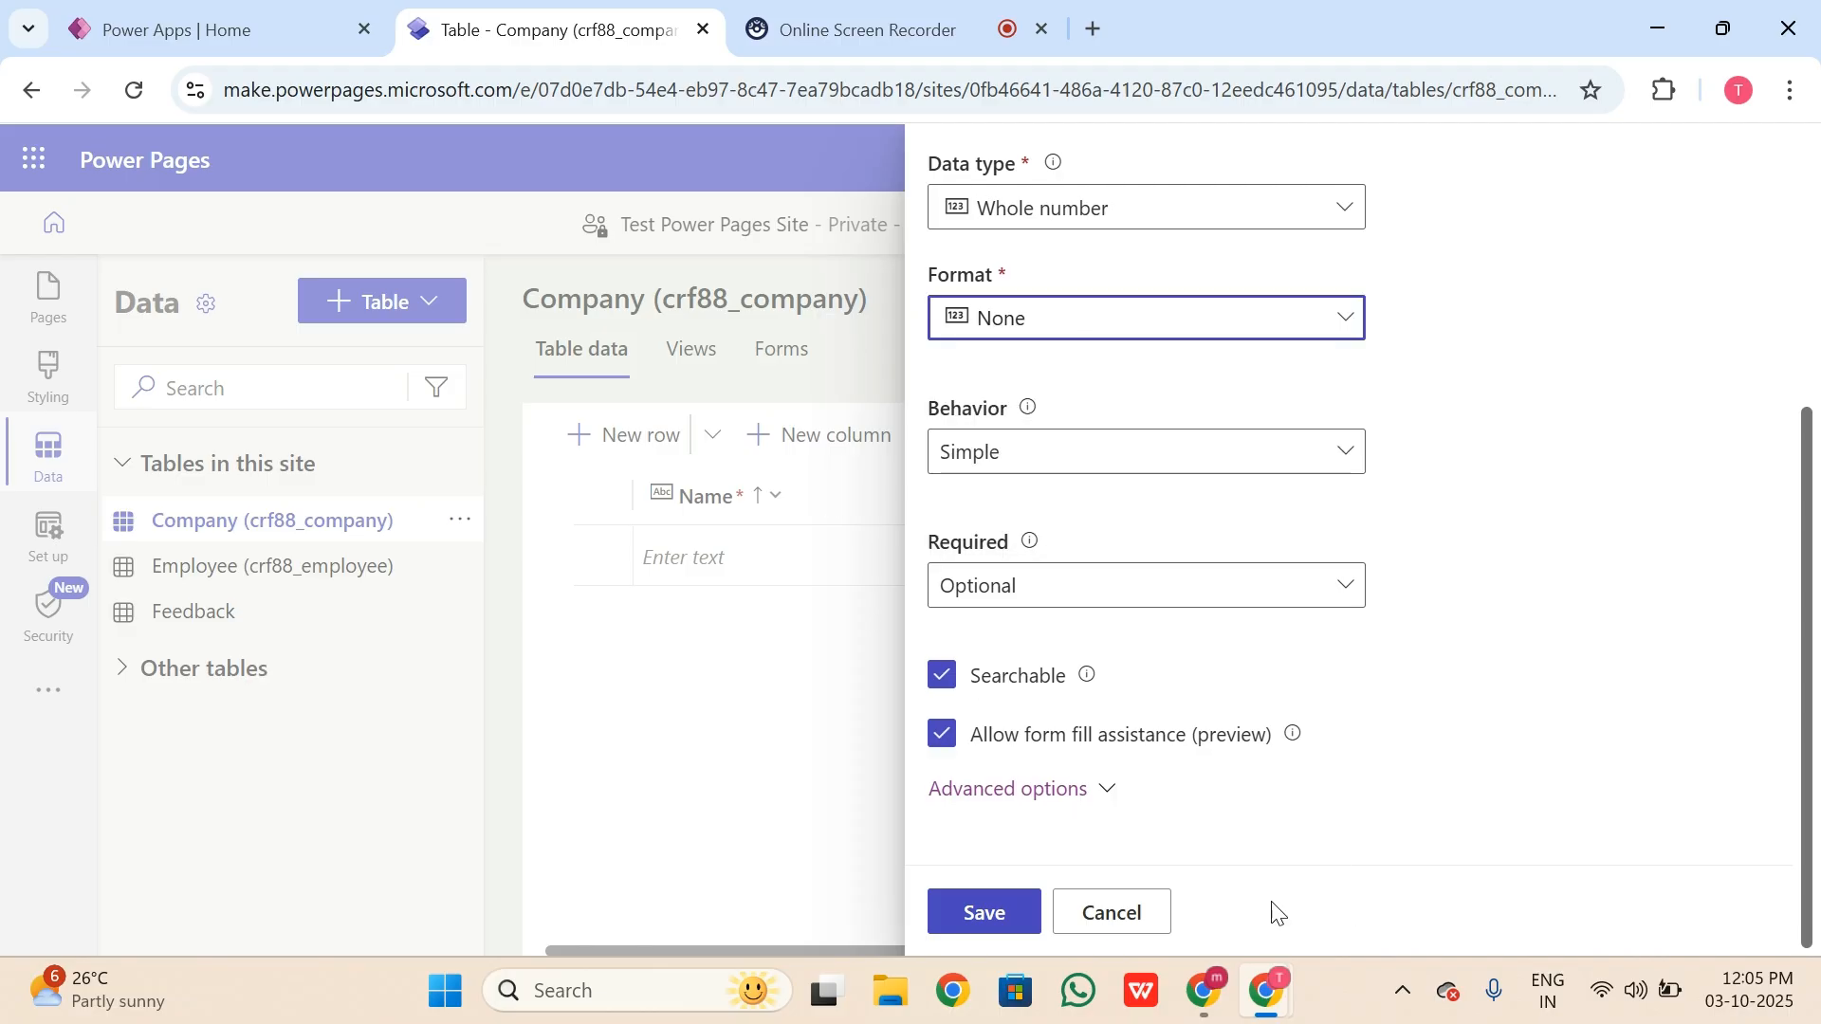
left_click(986, 920)
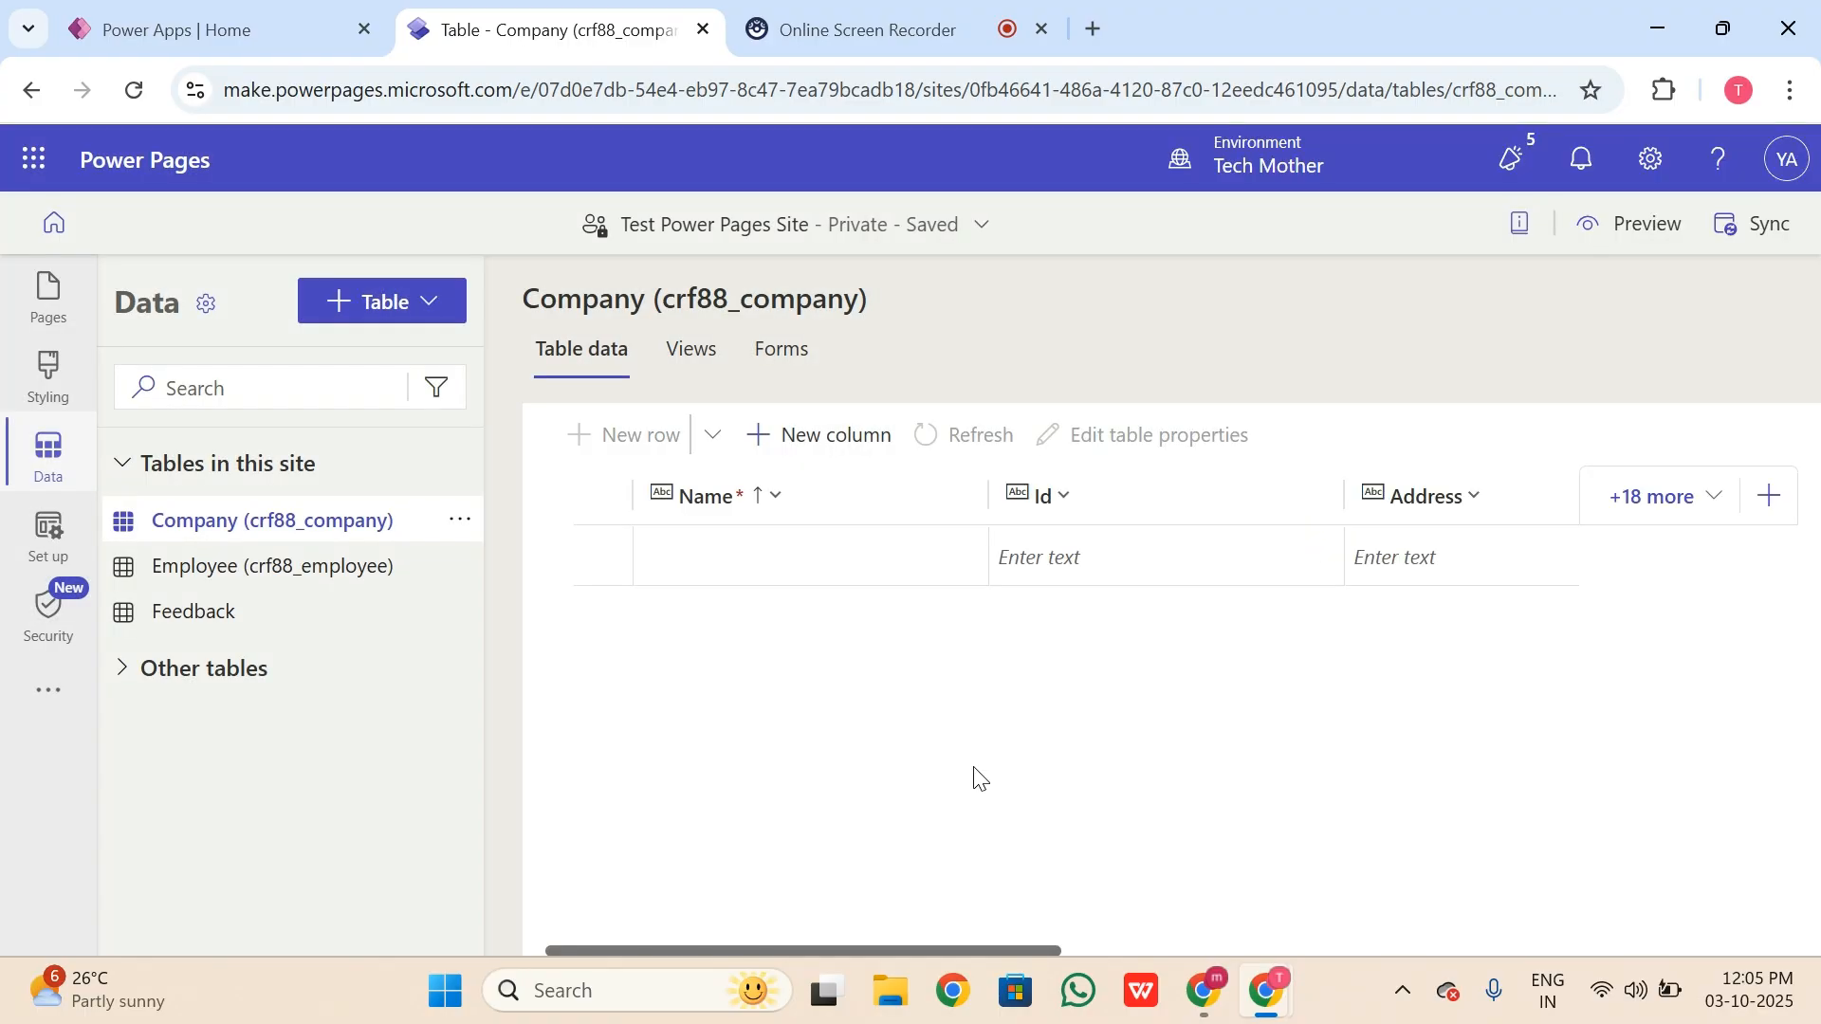
left_click(1670, 497)
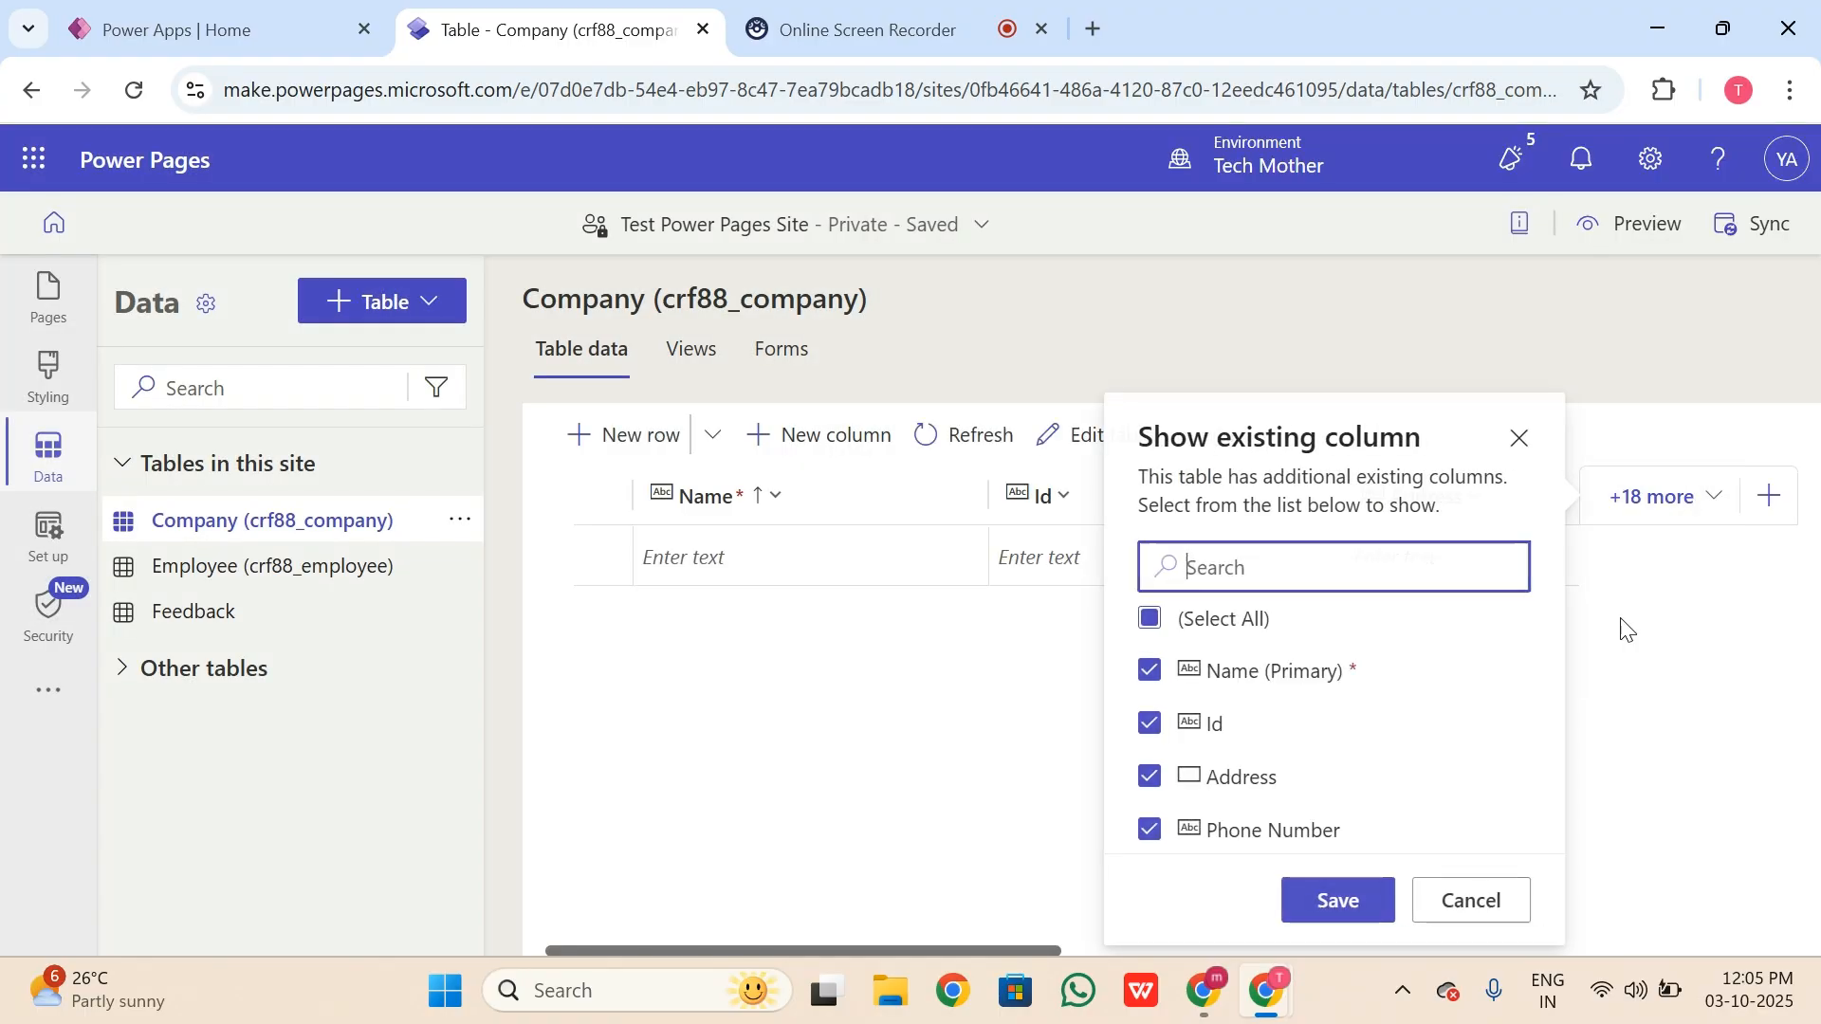
scroll(1321, 834, "down", 2)
scroll(1293, 772, "down", 3)
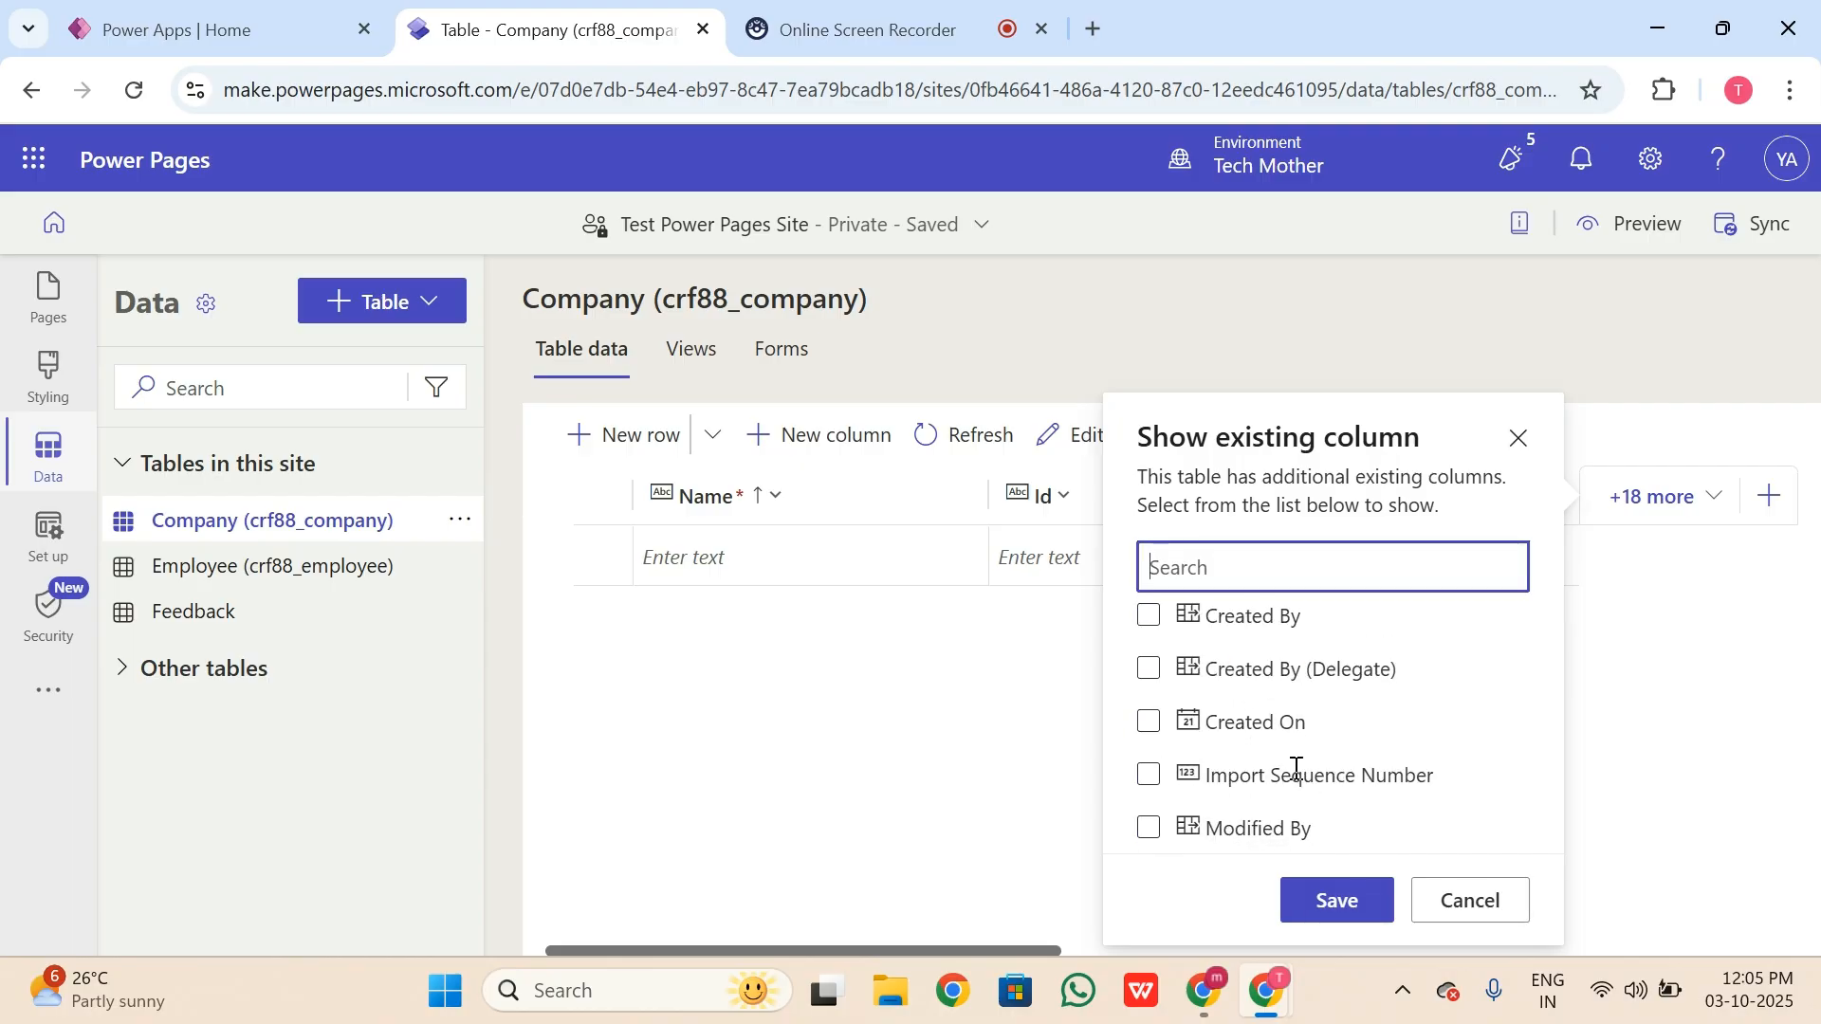
scroll(1269, 730, "up", 1)
scroll(1293, 731, "down", 3)
left_click(1346, 901)
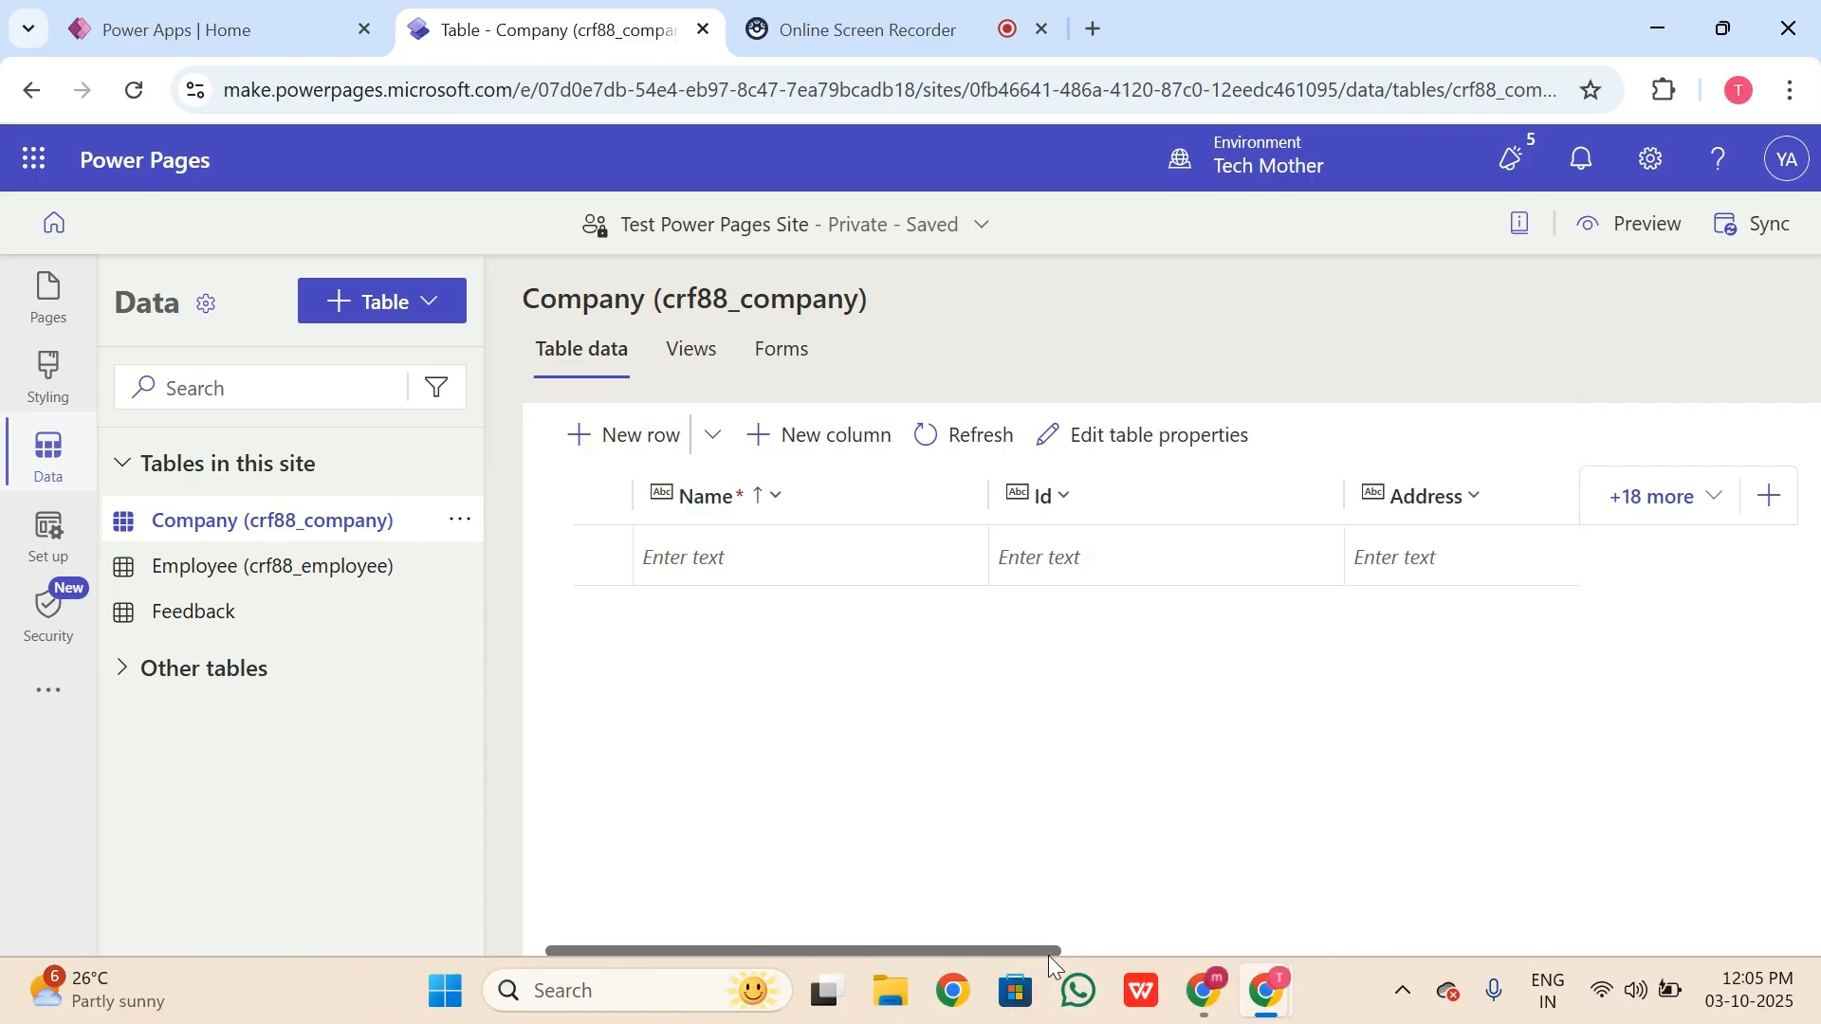
left_click_drag(1077, 949, 980, 945)
left_click_drag(1110, 944, 949, 952)
Step: Enter Abc with Id 1 and address Pune, Maharashtra in the first Company row
left_click(725, 560)
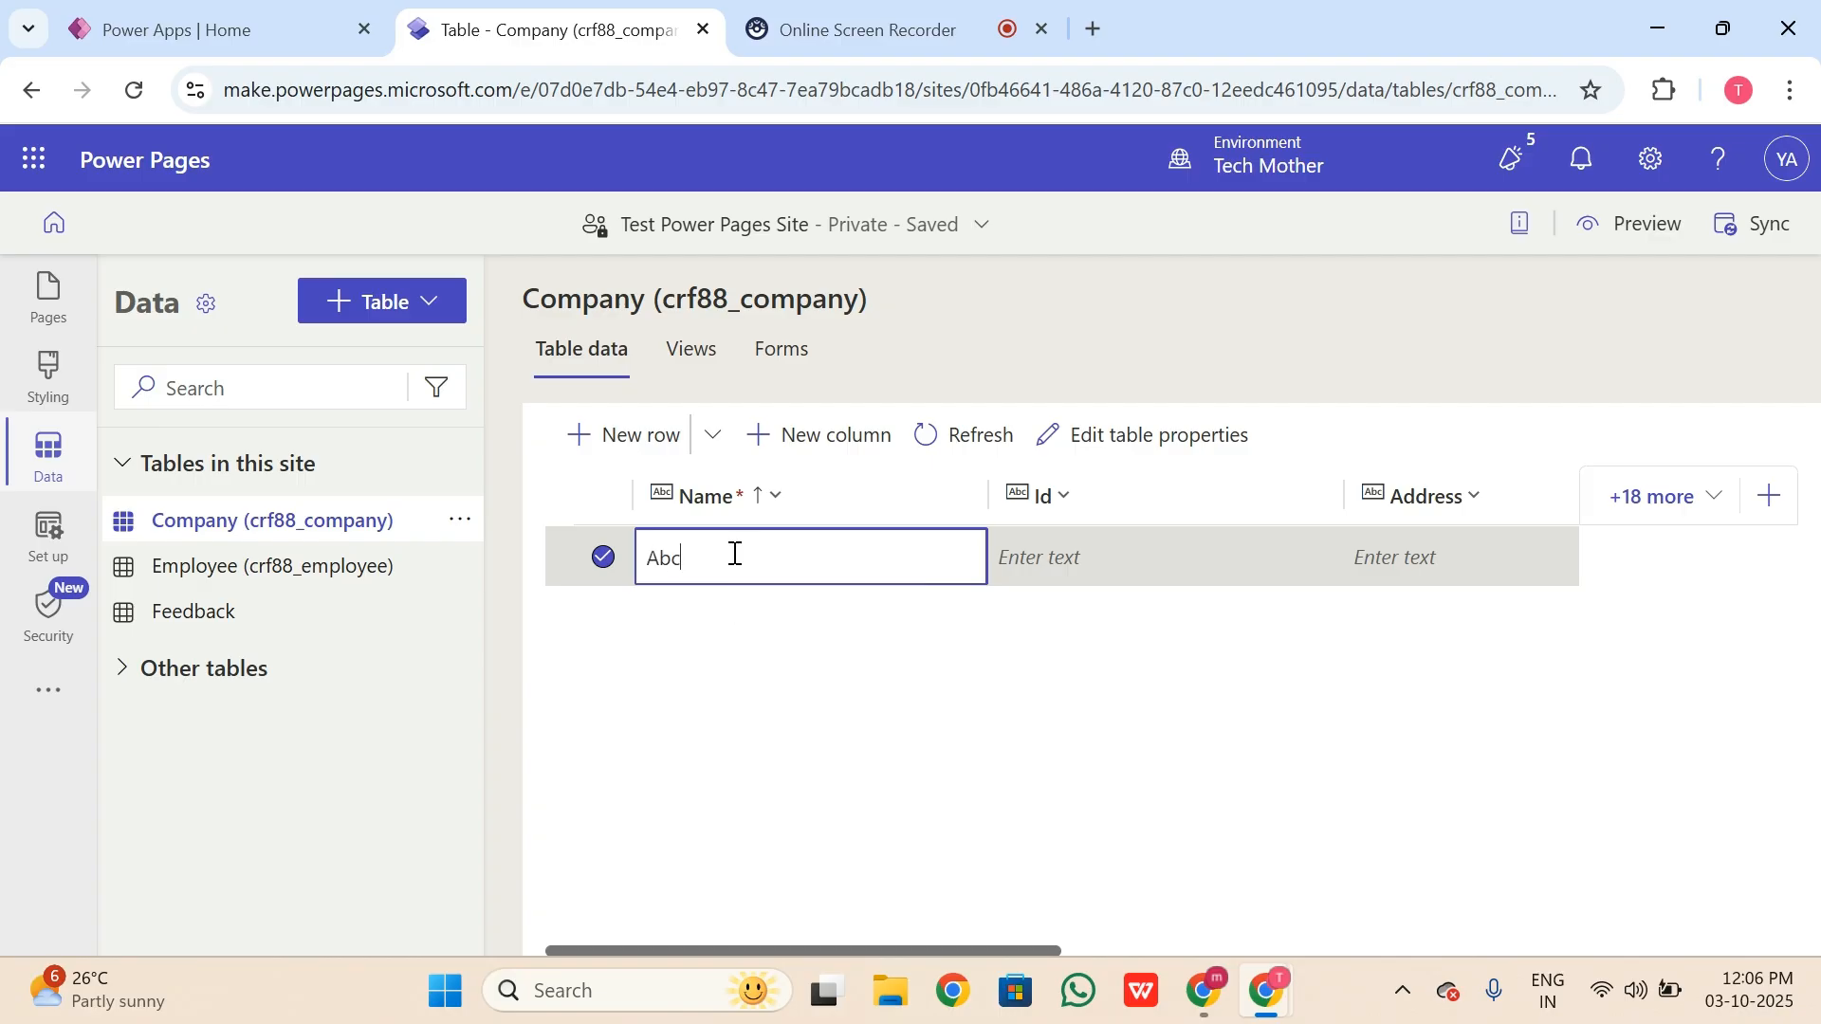
key("Tab")
left_click(1176, 564)
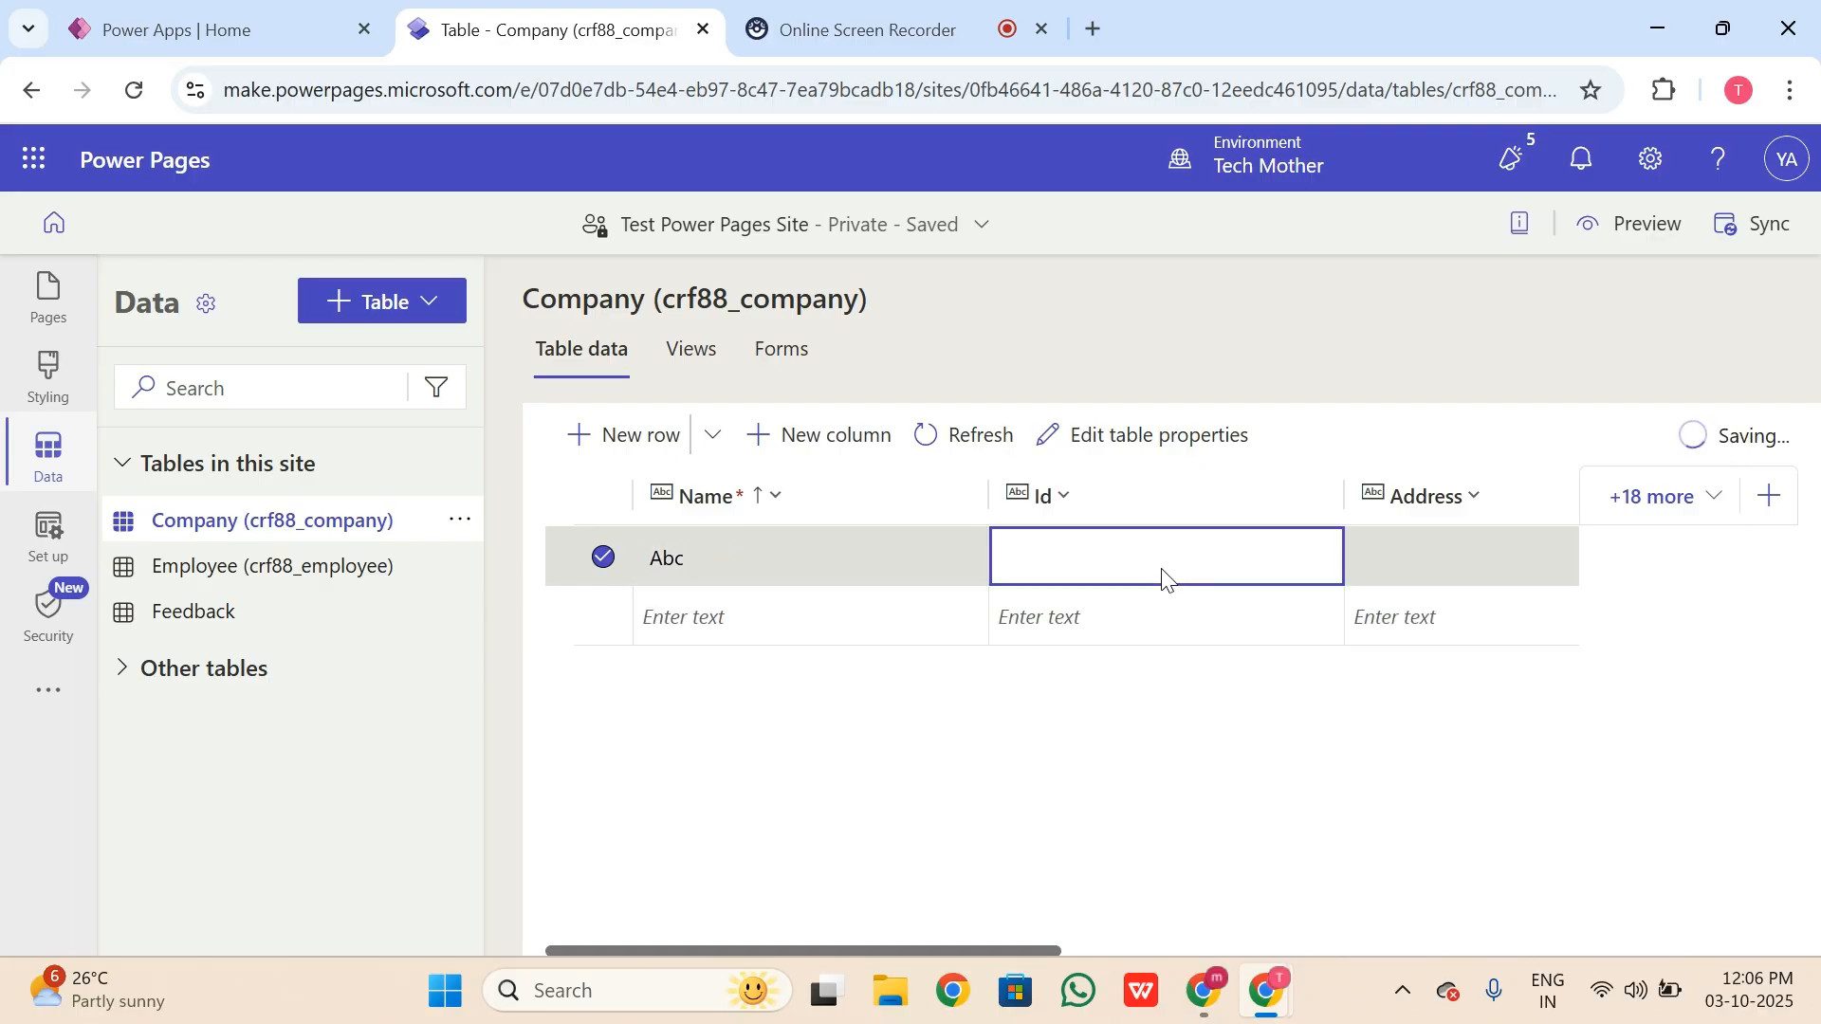
type("1")
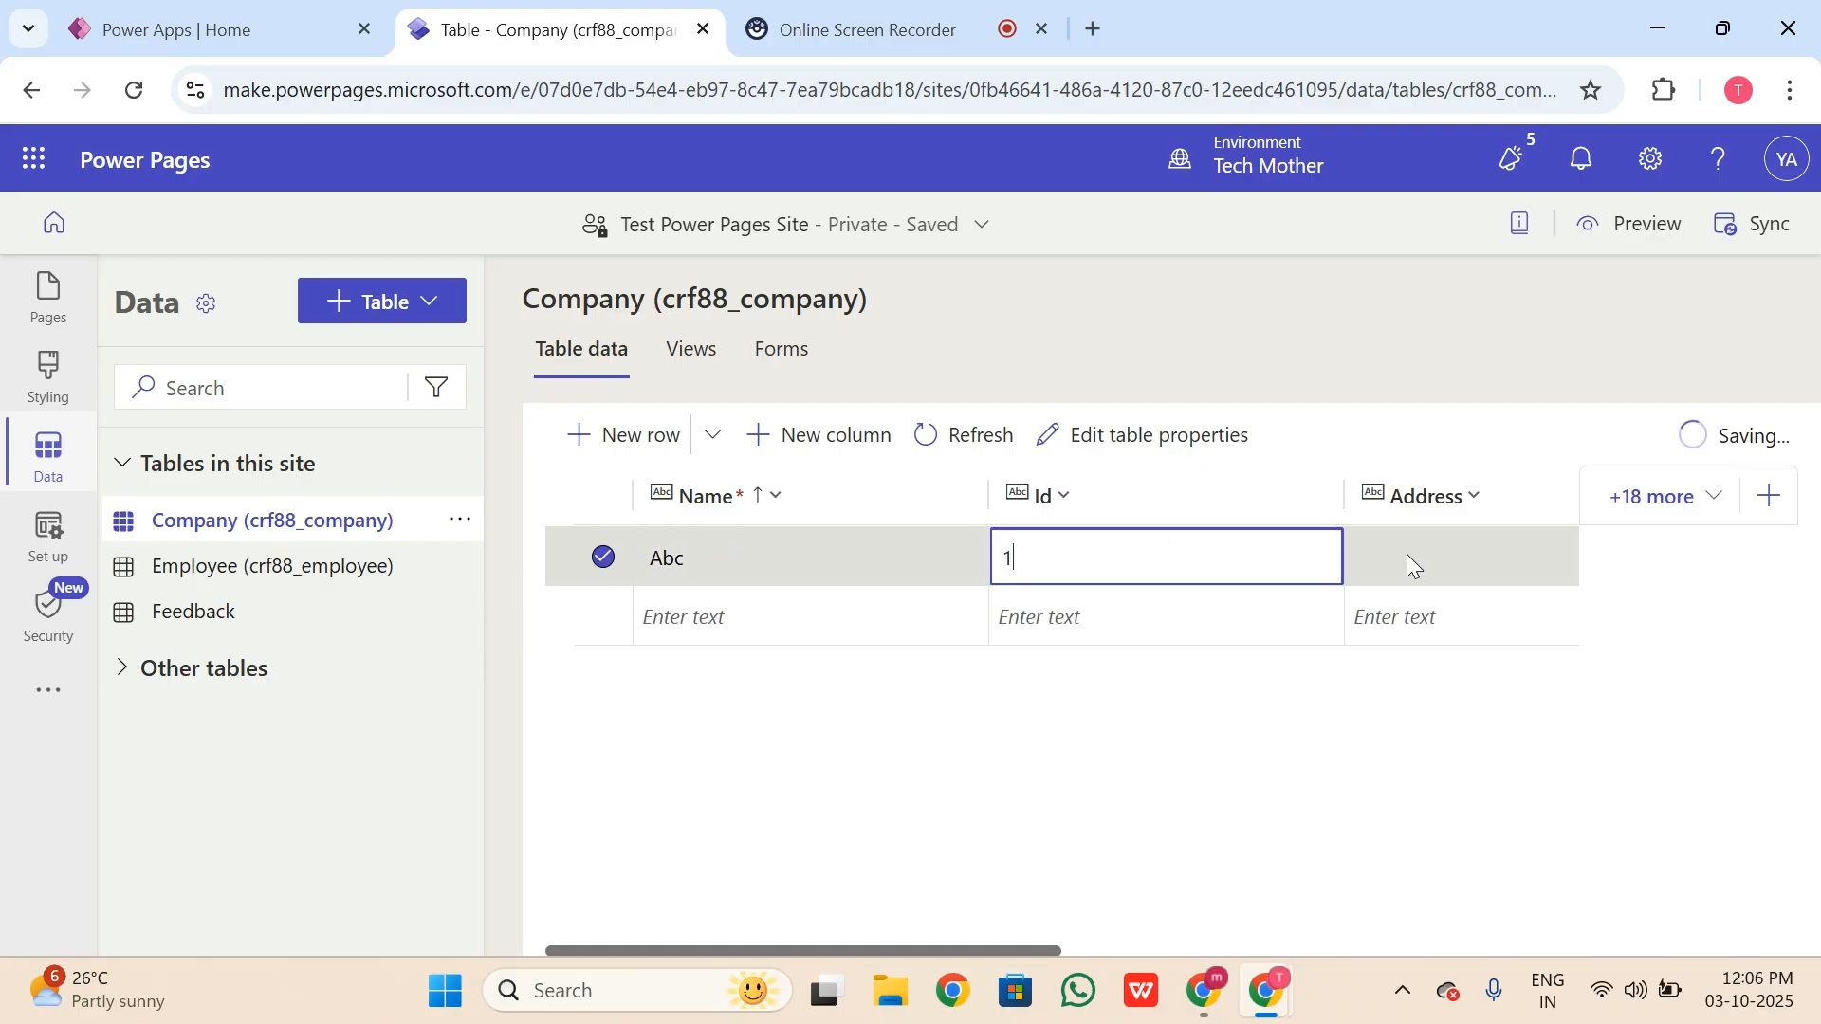
left_click(1434, 564)
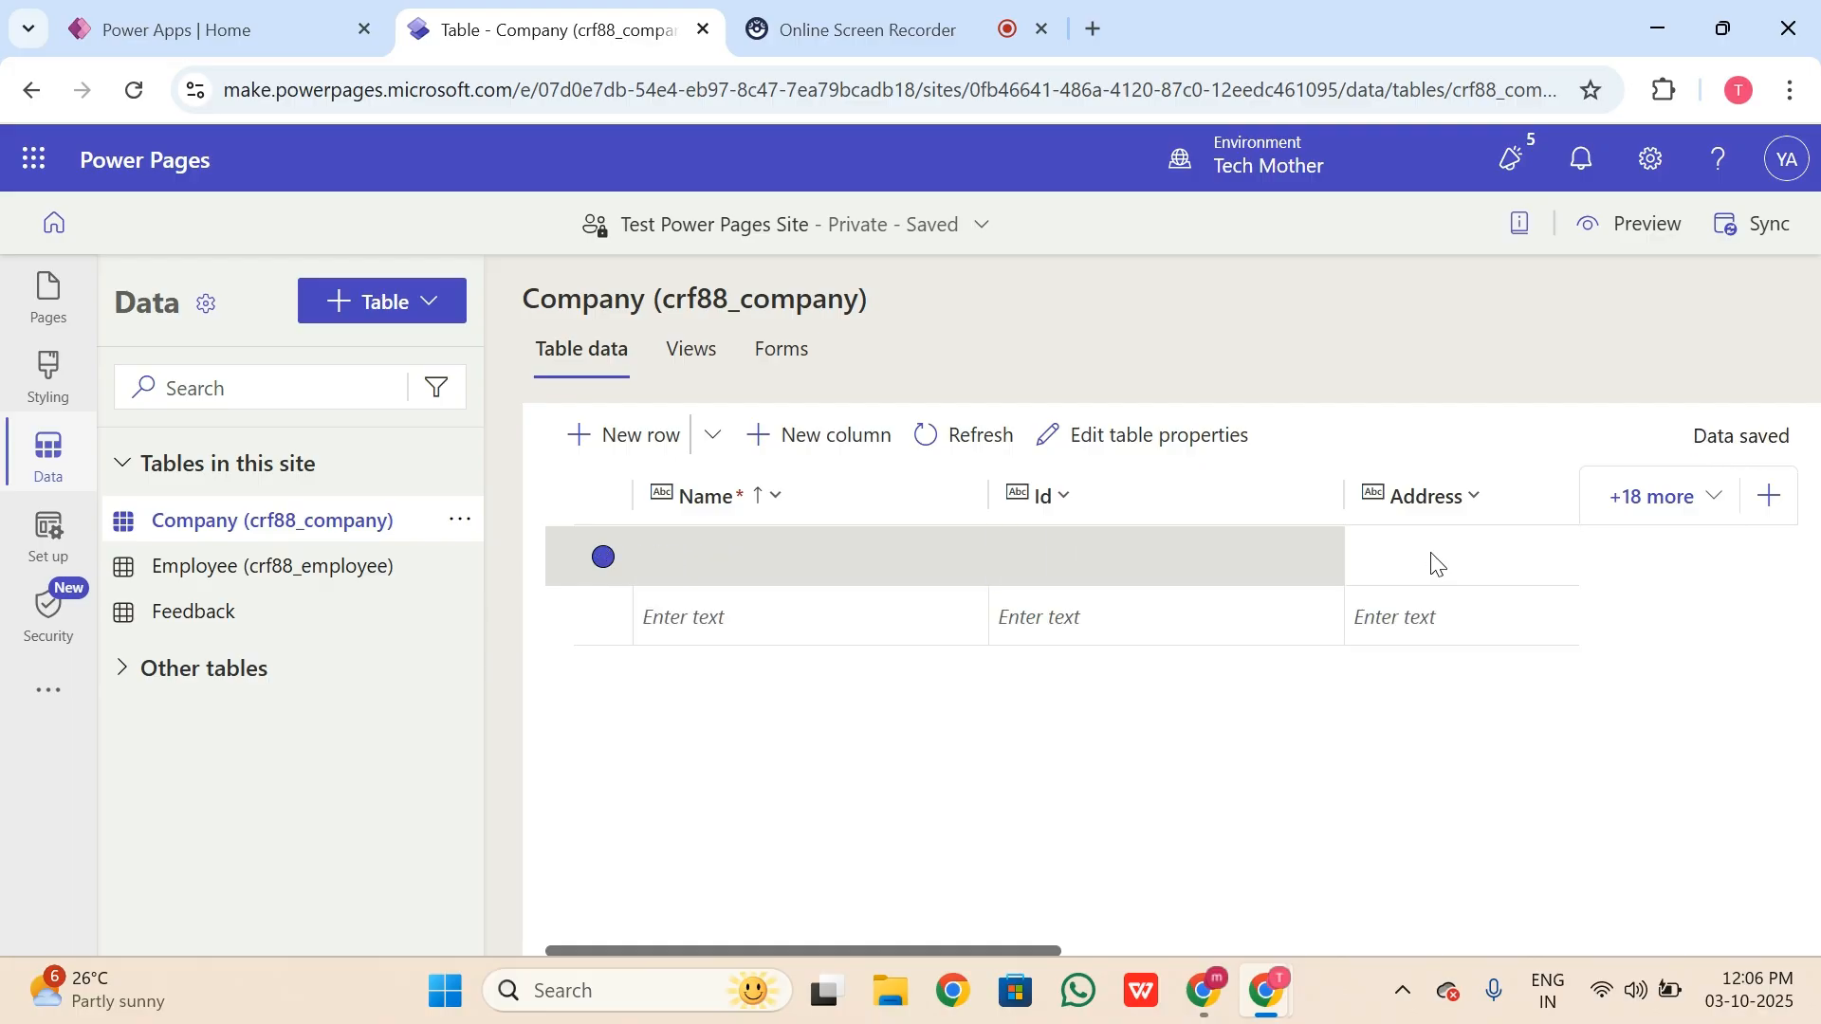
left_click(1435, 559)
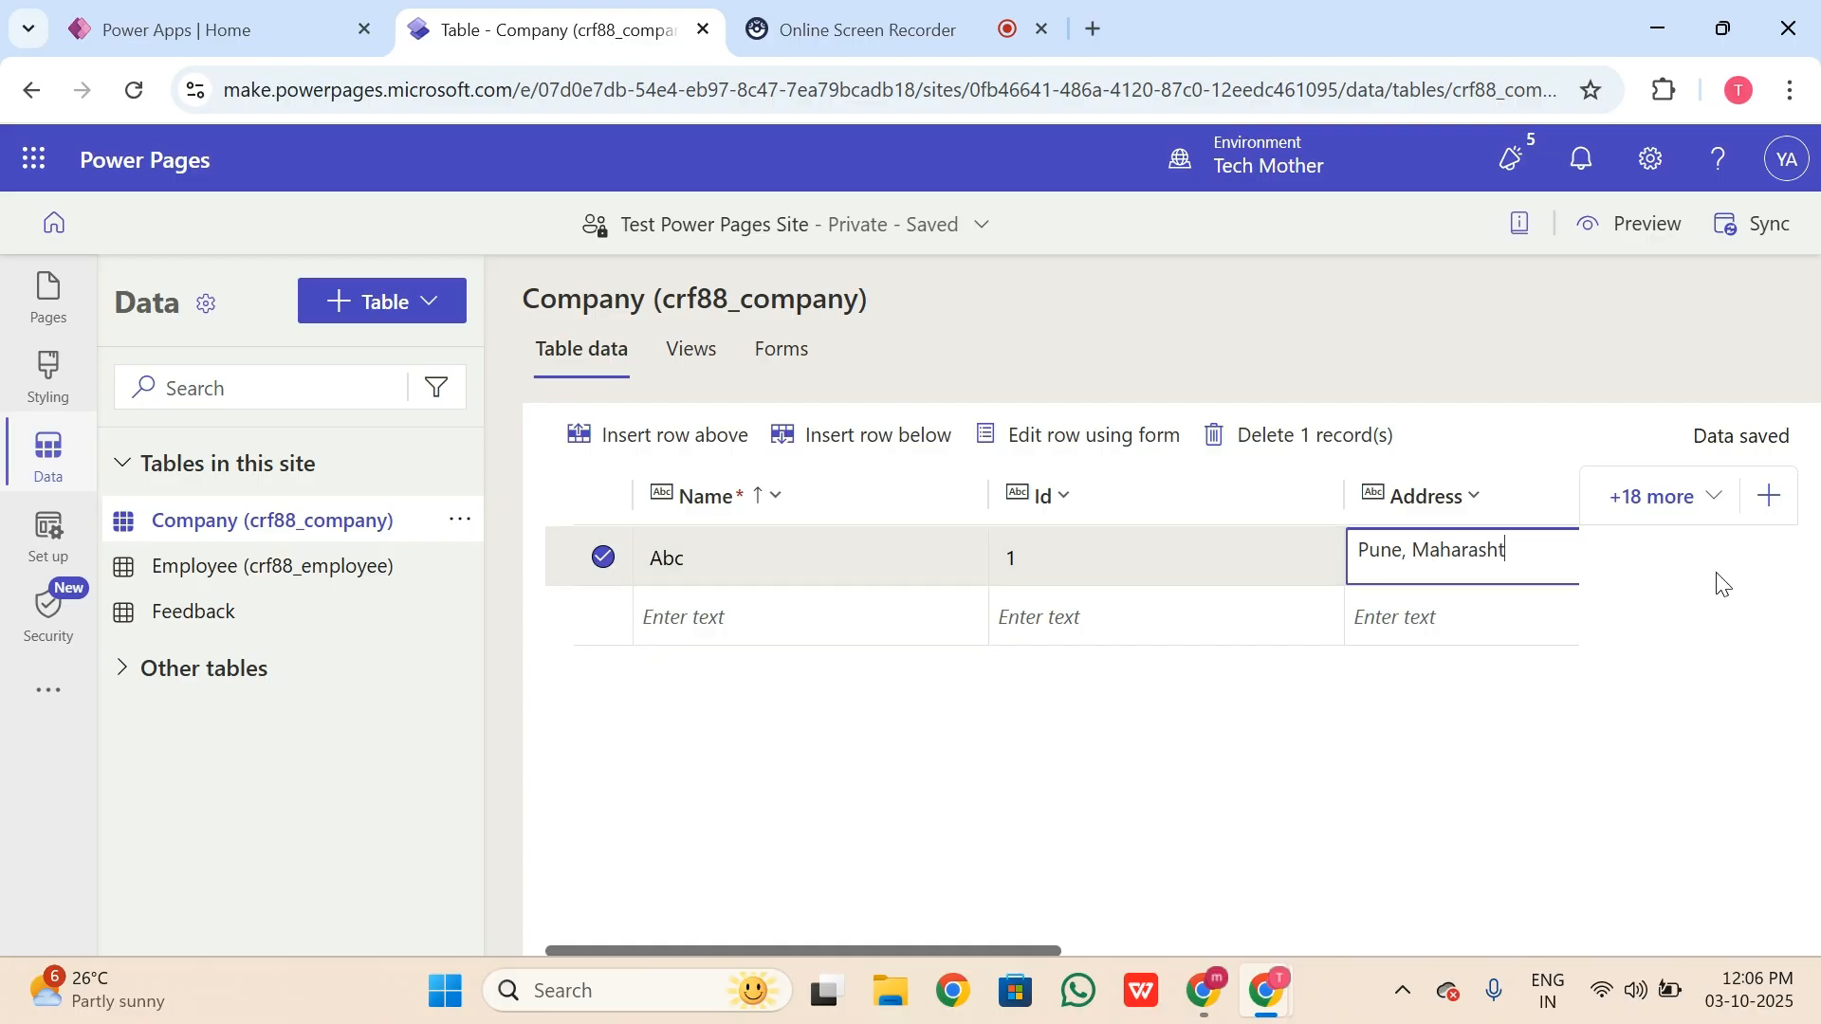
left_click(1035, 944)
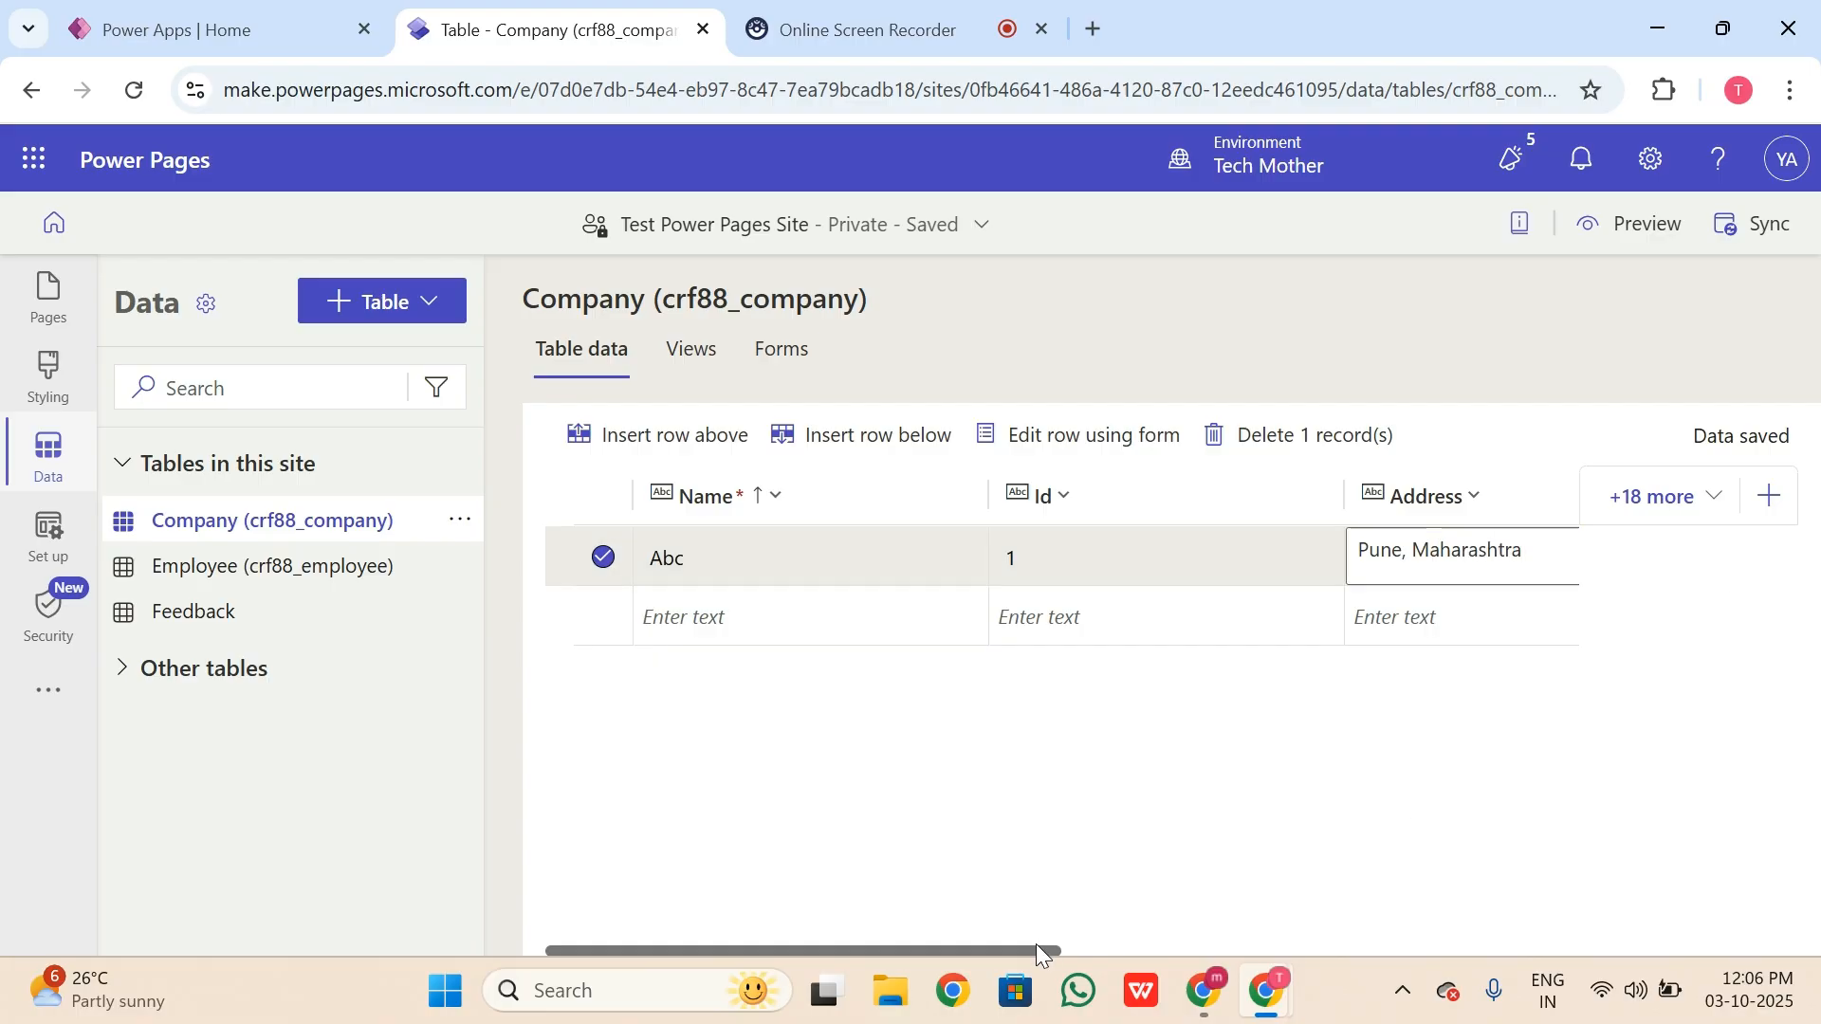
left_click_drag(1046, 952, 1377, 944)
Step: Fill in the Abc row's phone number, country India and 10 employees
left_click(1204, 561)
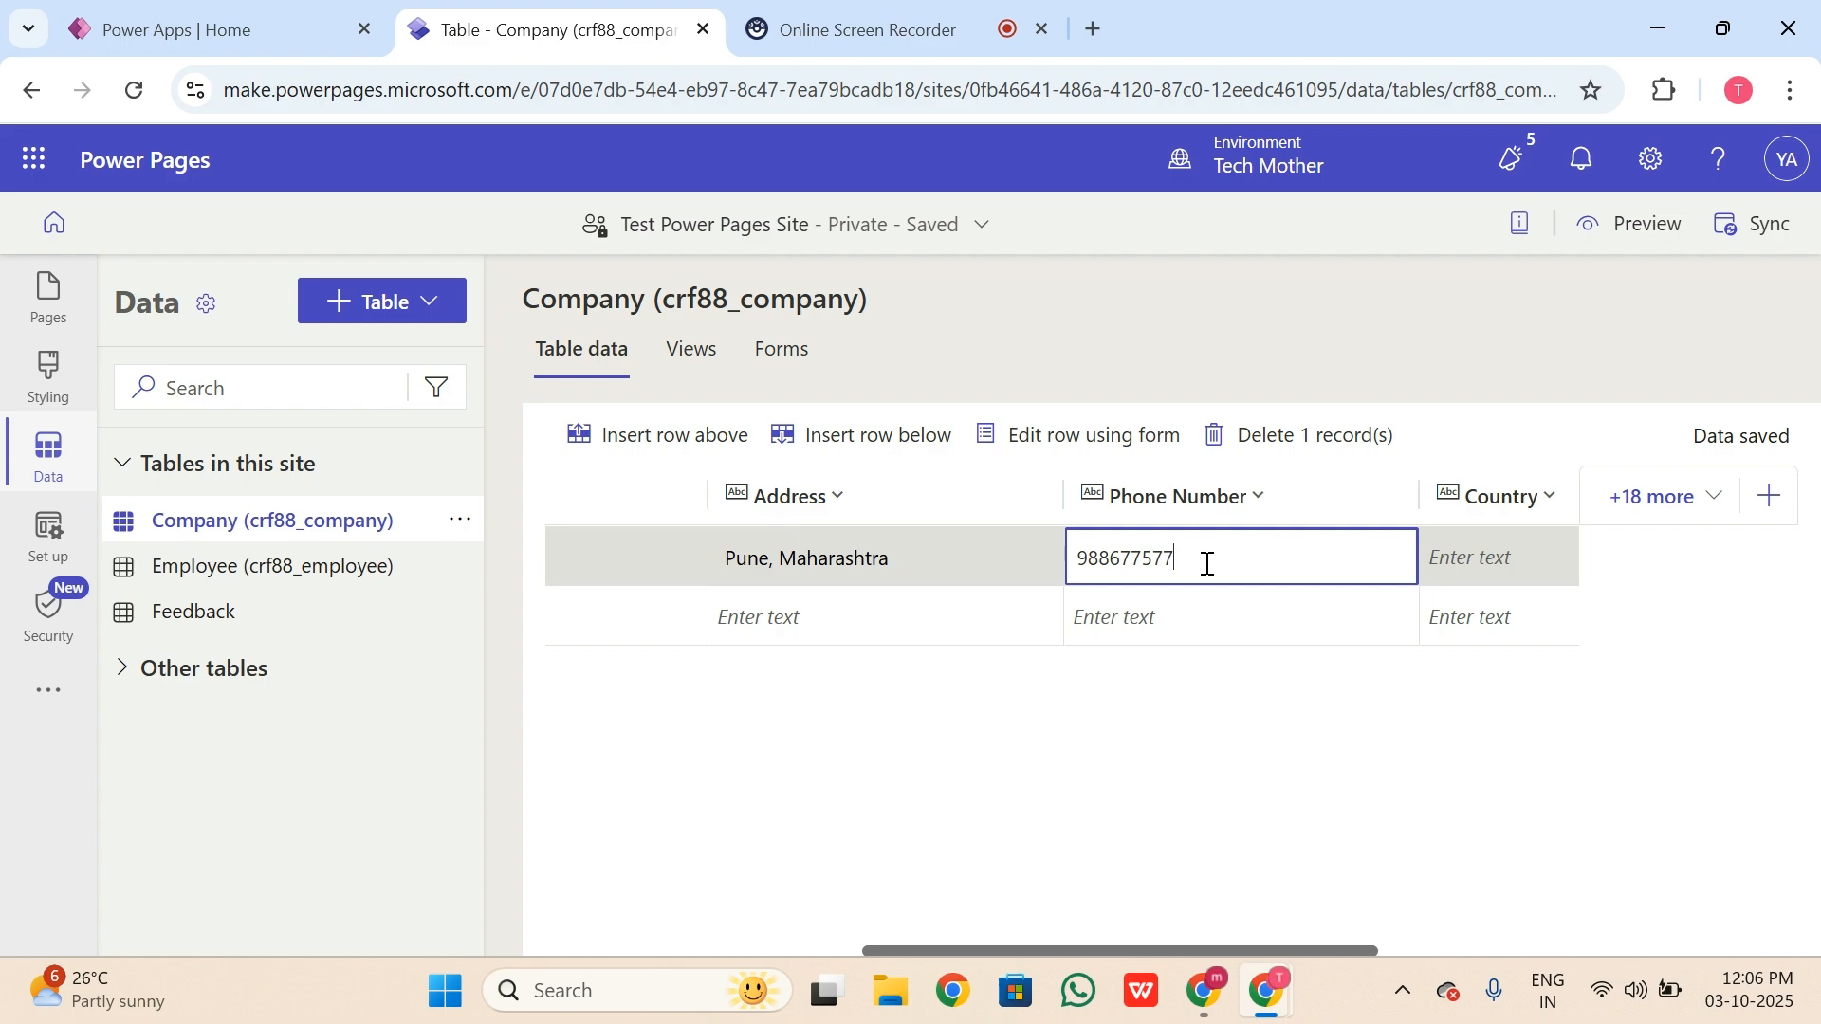
left_click(1512, 559)
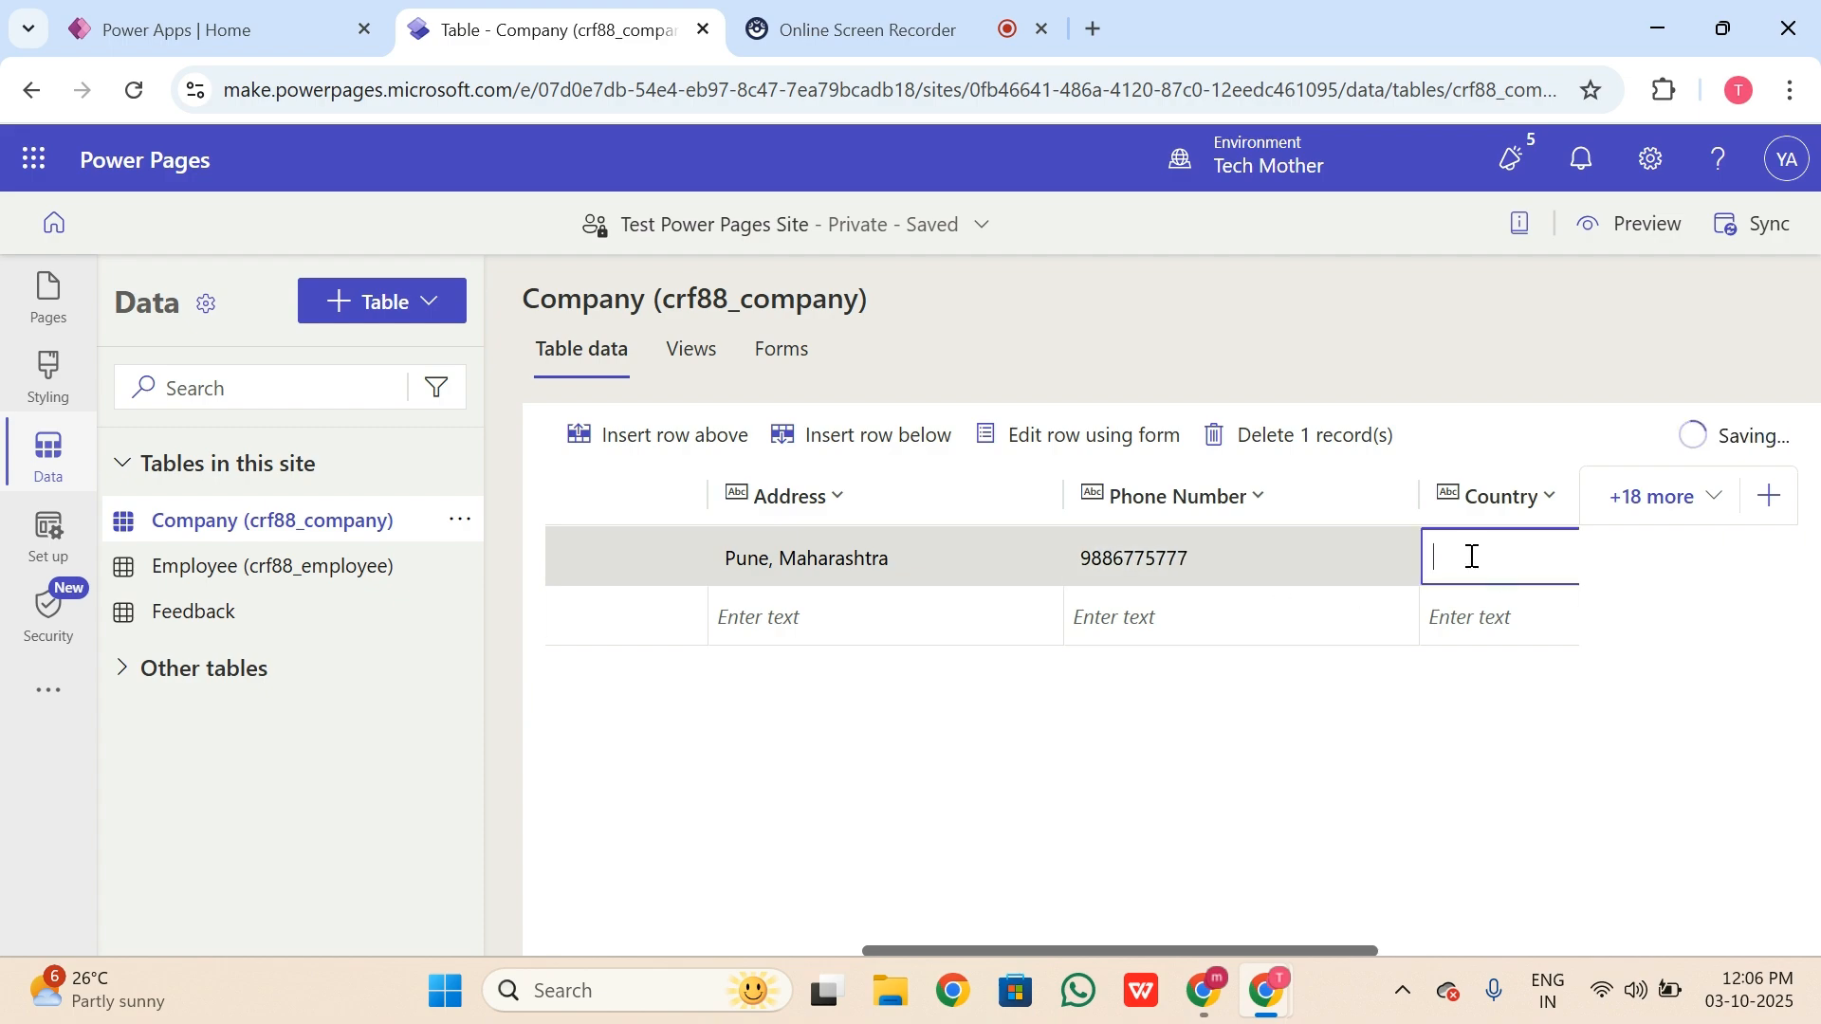
type("India")
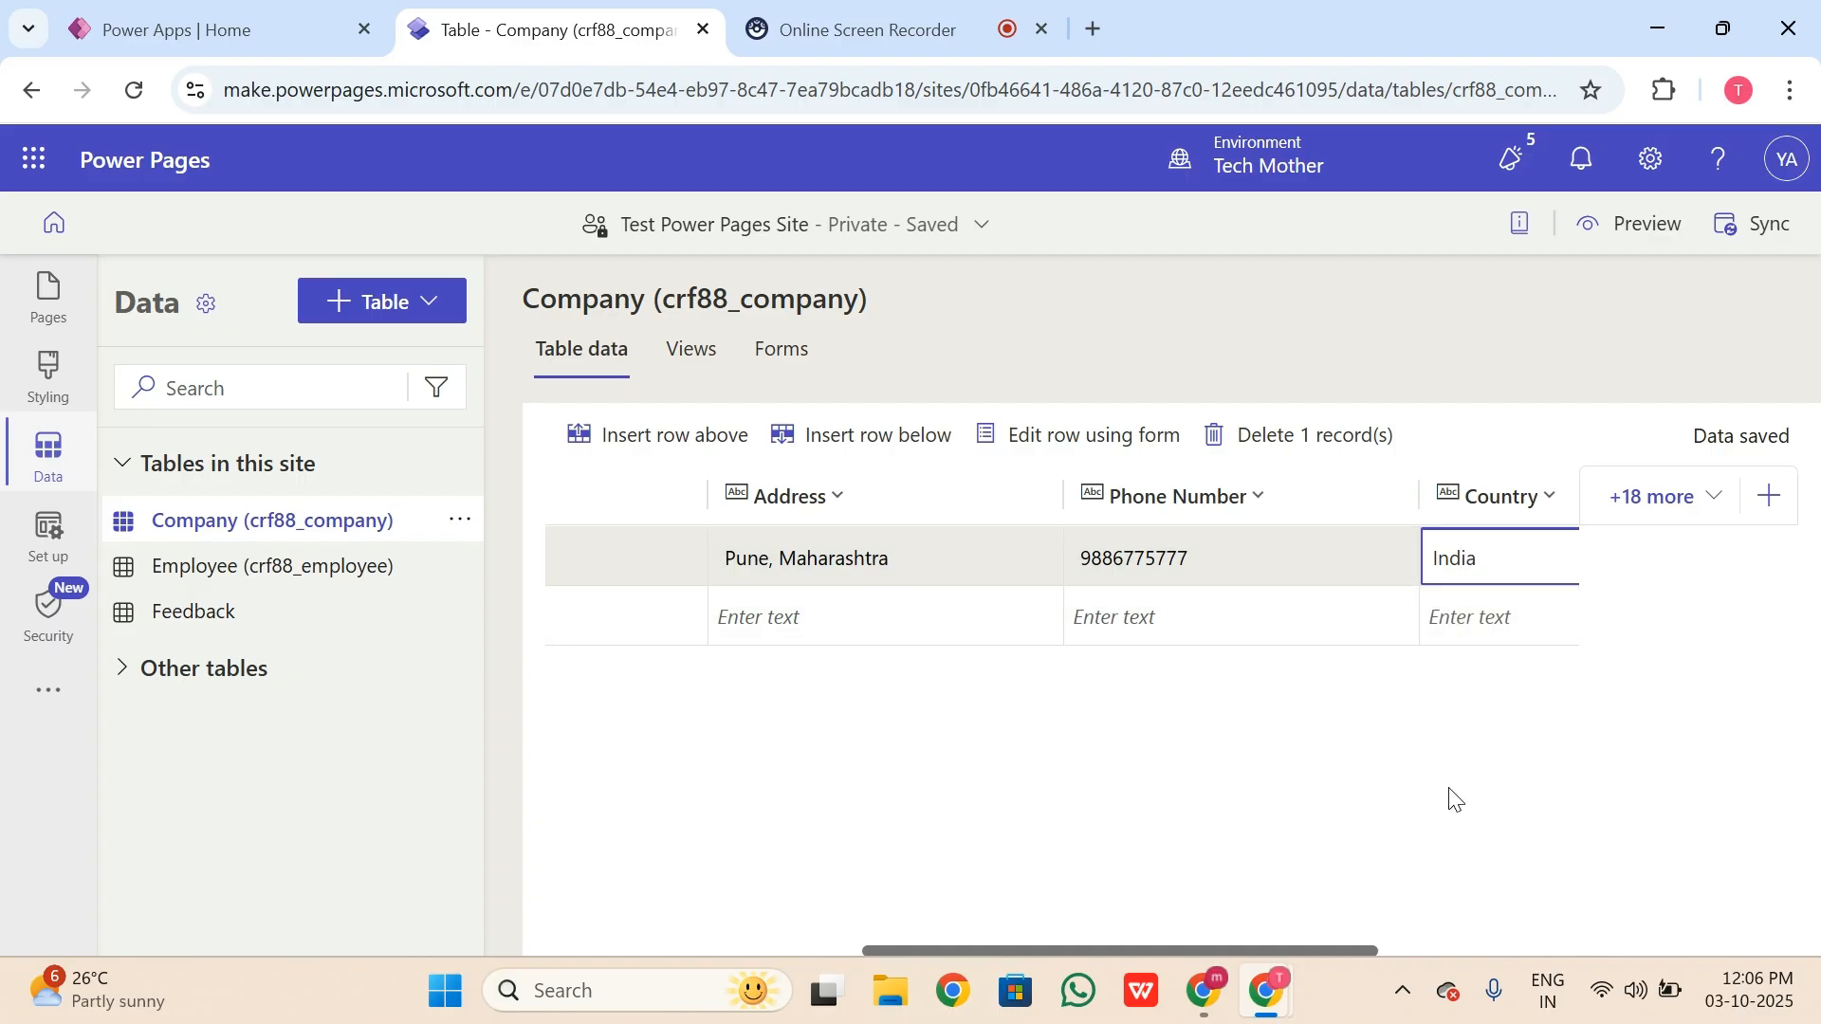
left_click(1386, 951)
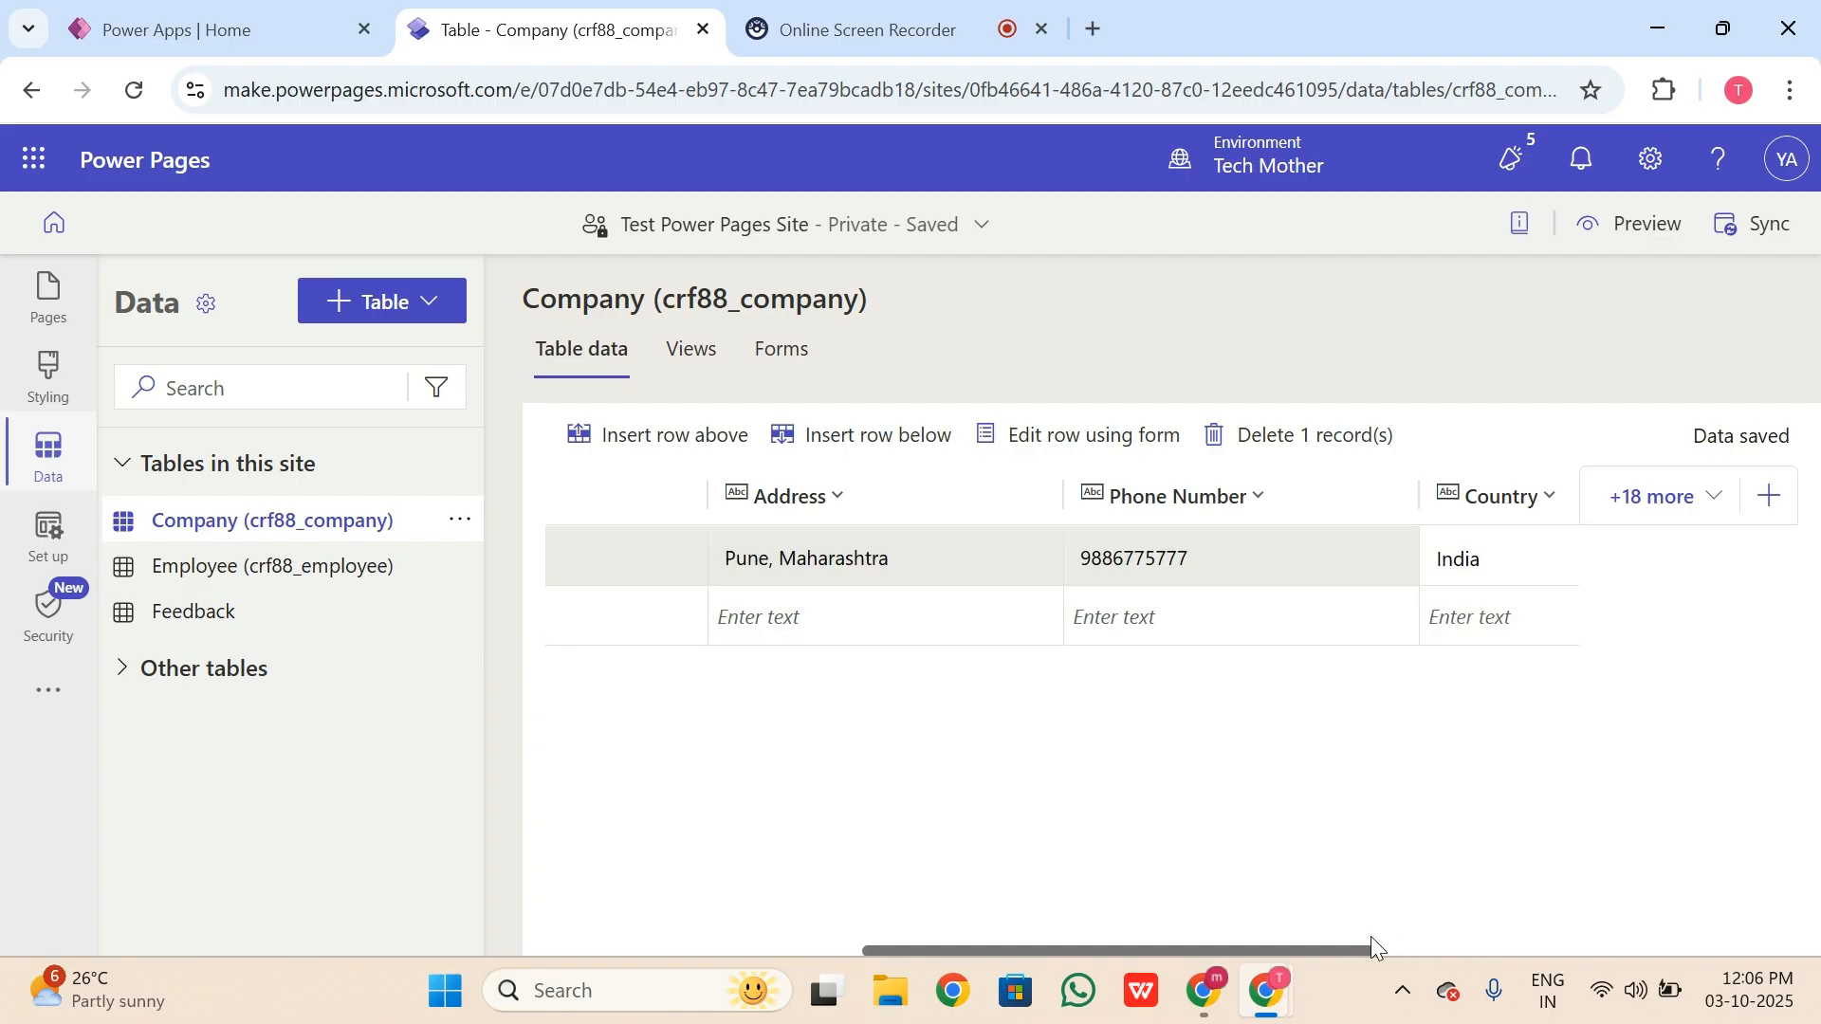
left_click_drag(1375, 947, 1580, 939)
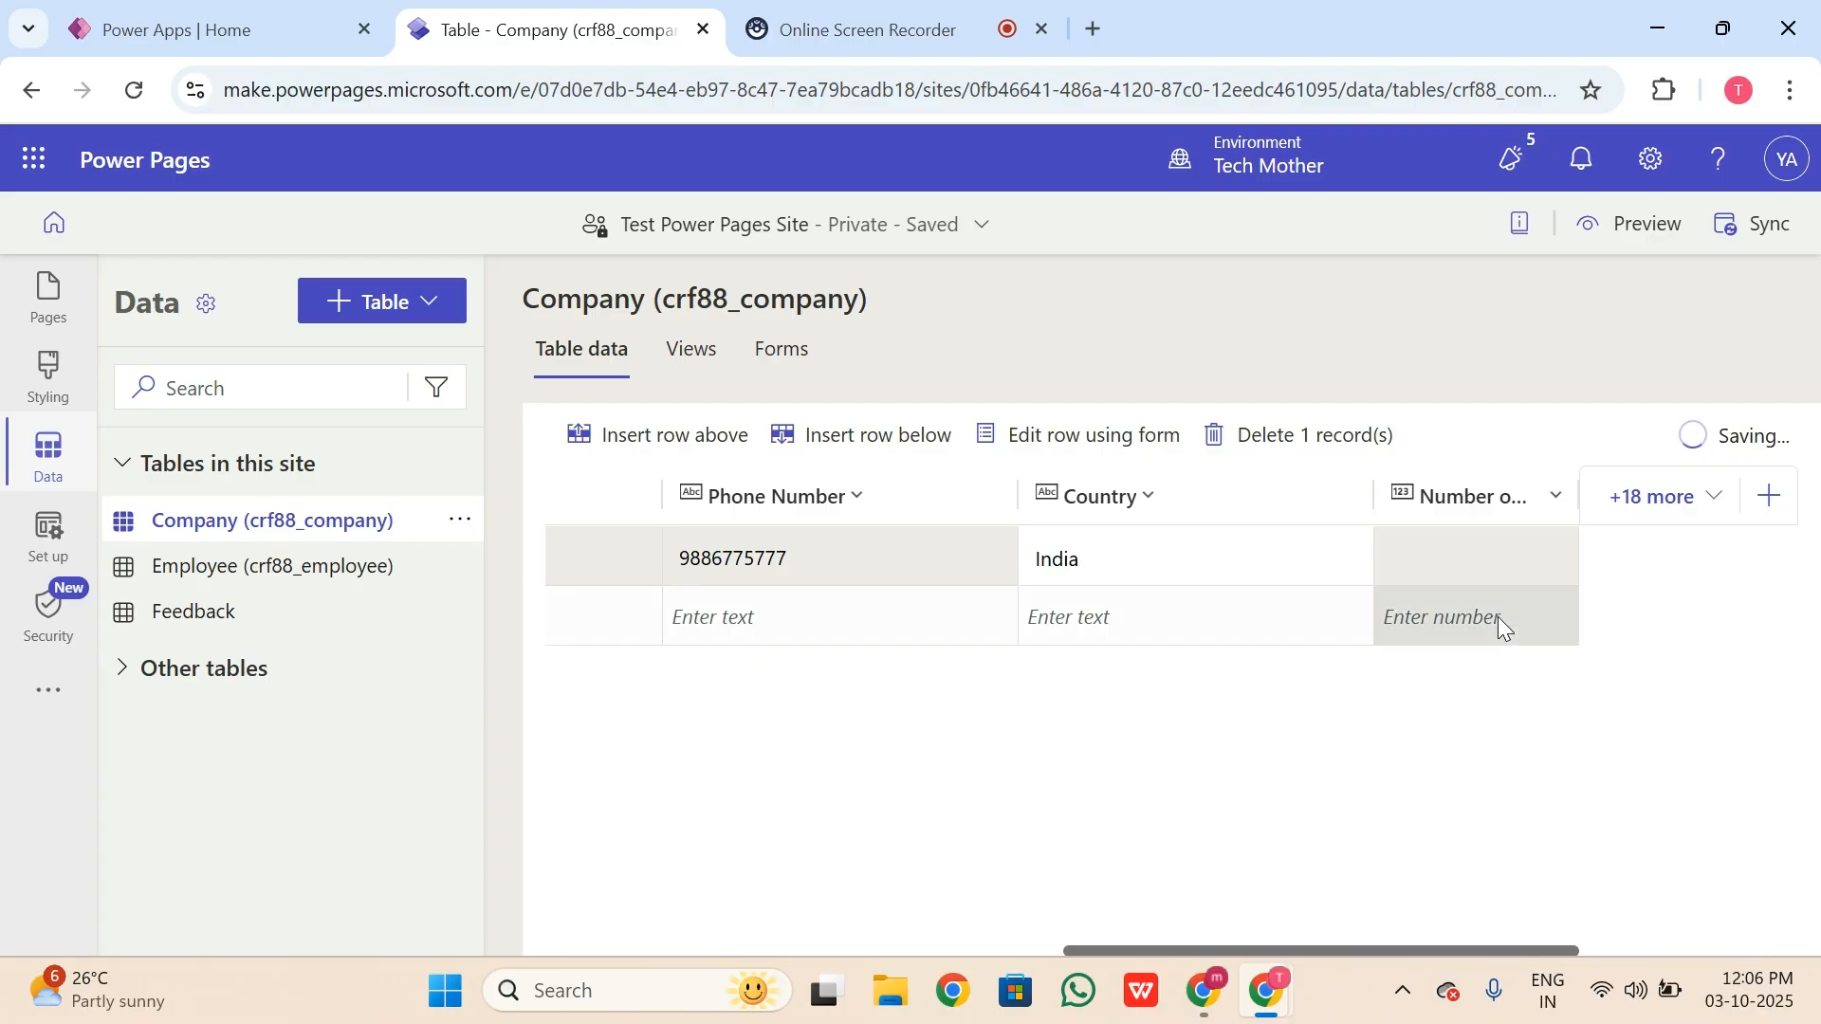
left_click(1465, 543)
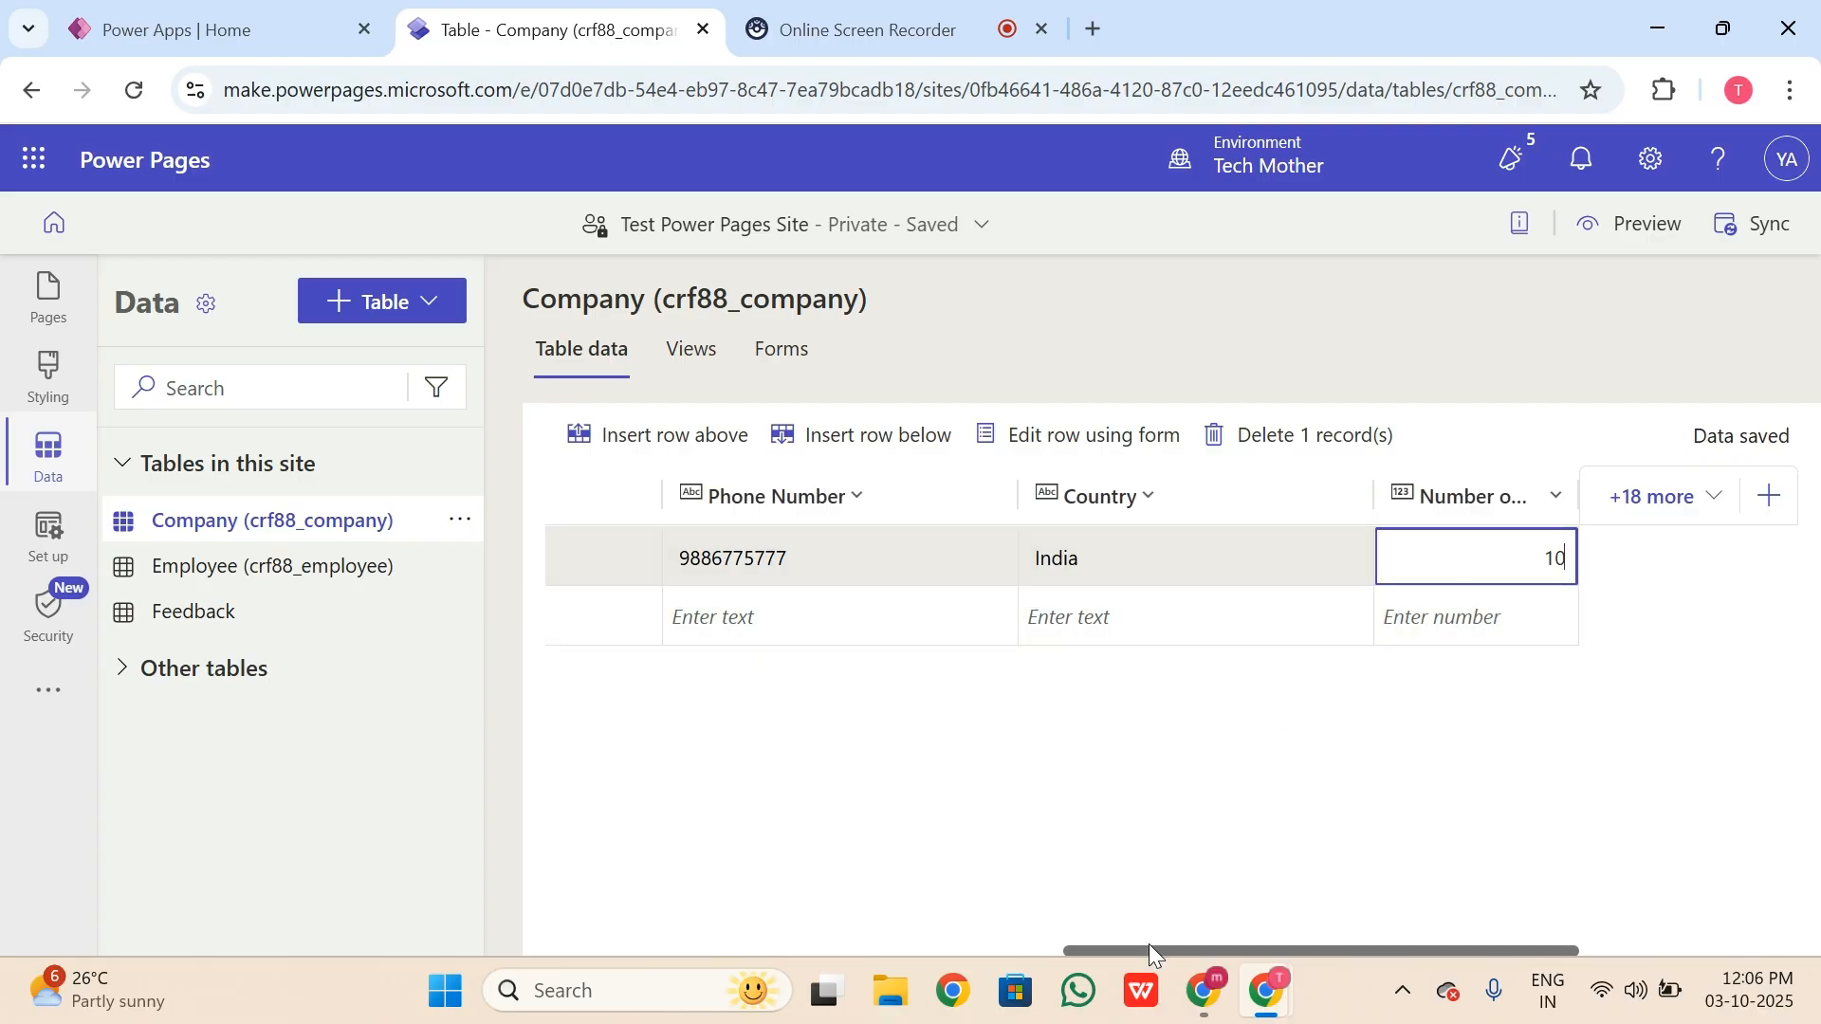
left_click_drag(1084, 954, 681, 946)
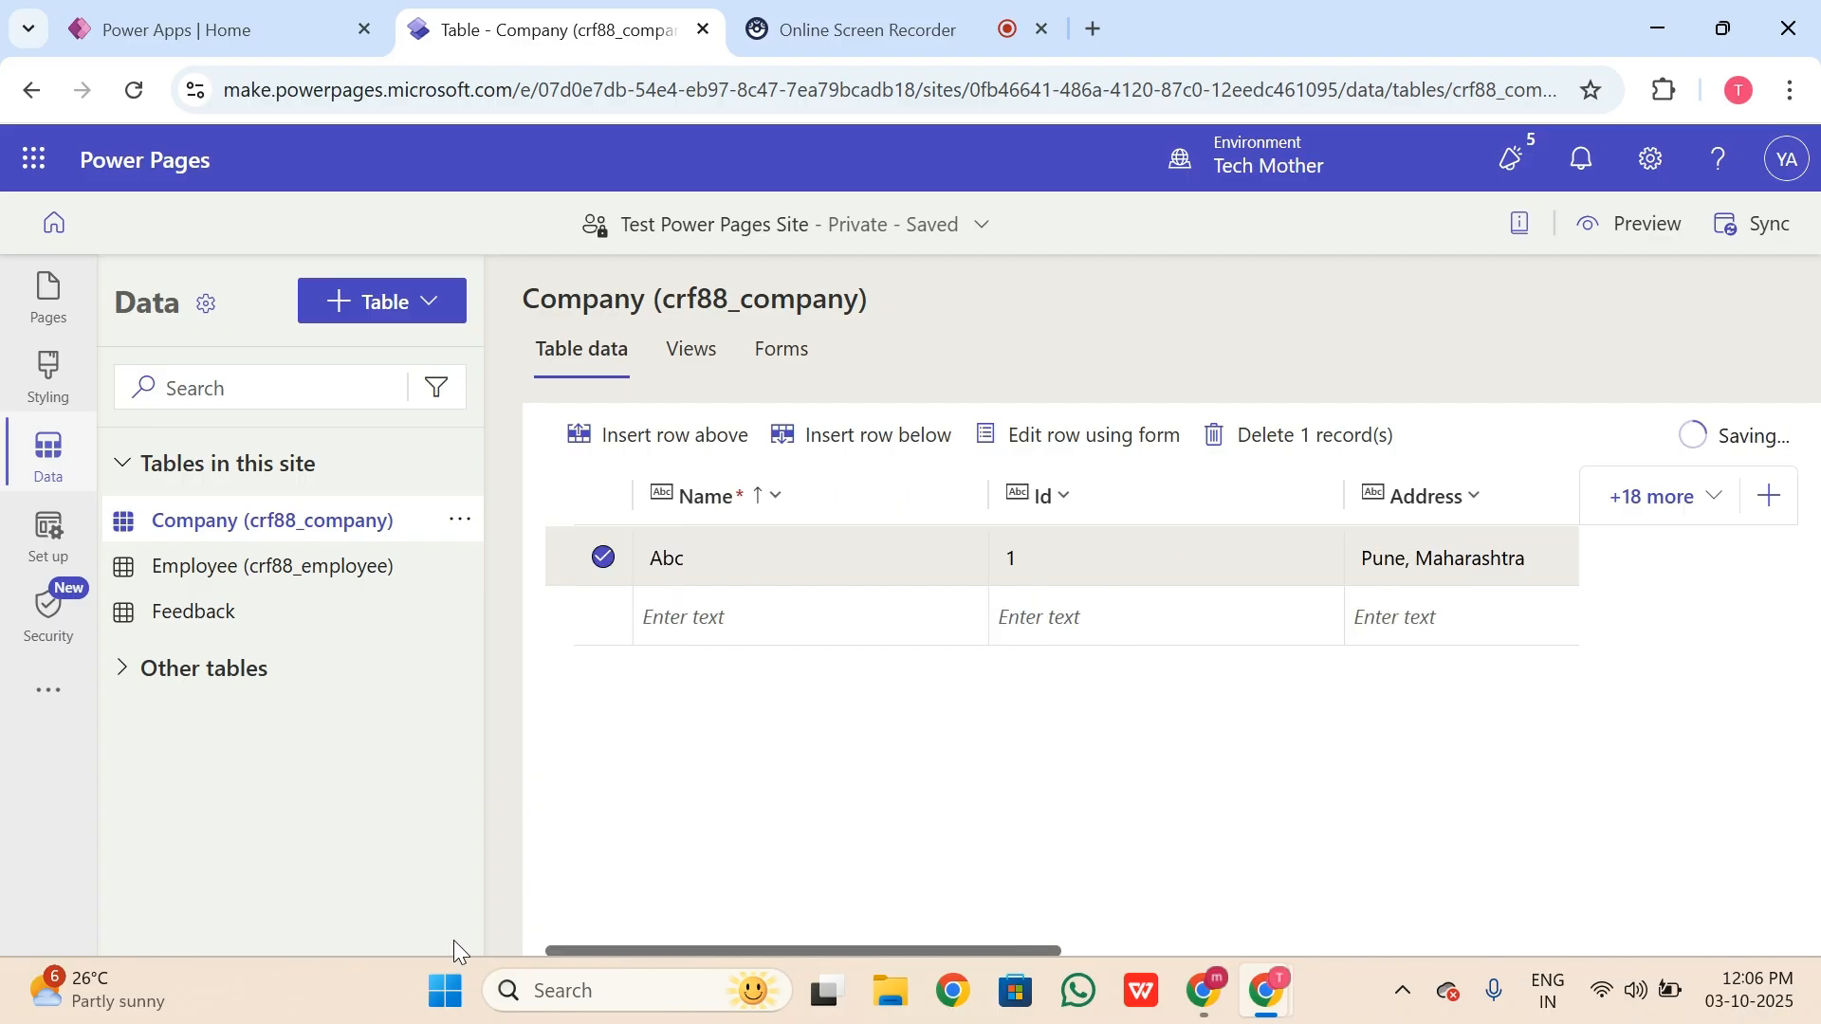
Step: Start the second row as XYZ with Id 2 and address Delhi, Delhi
left_click(704, 618)
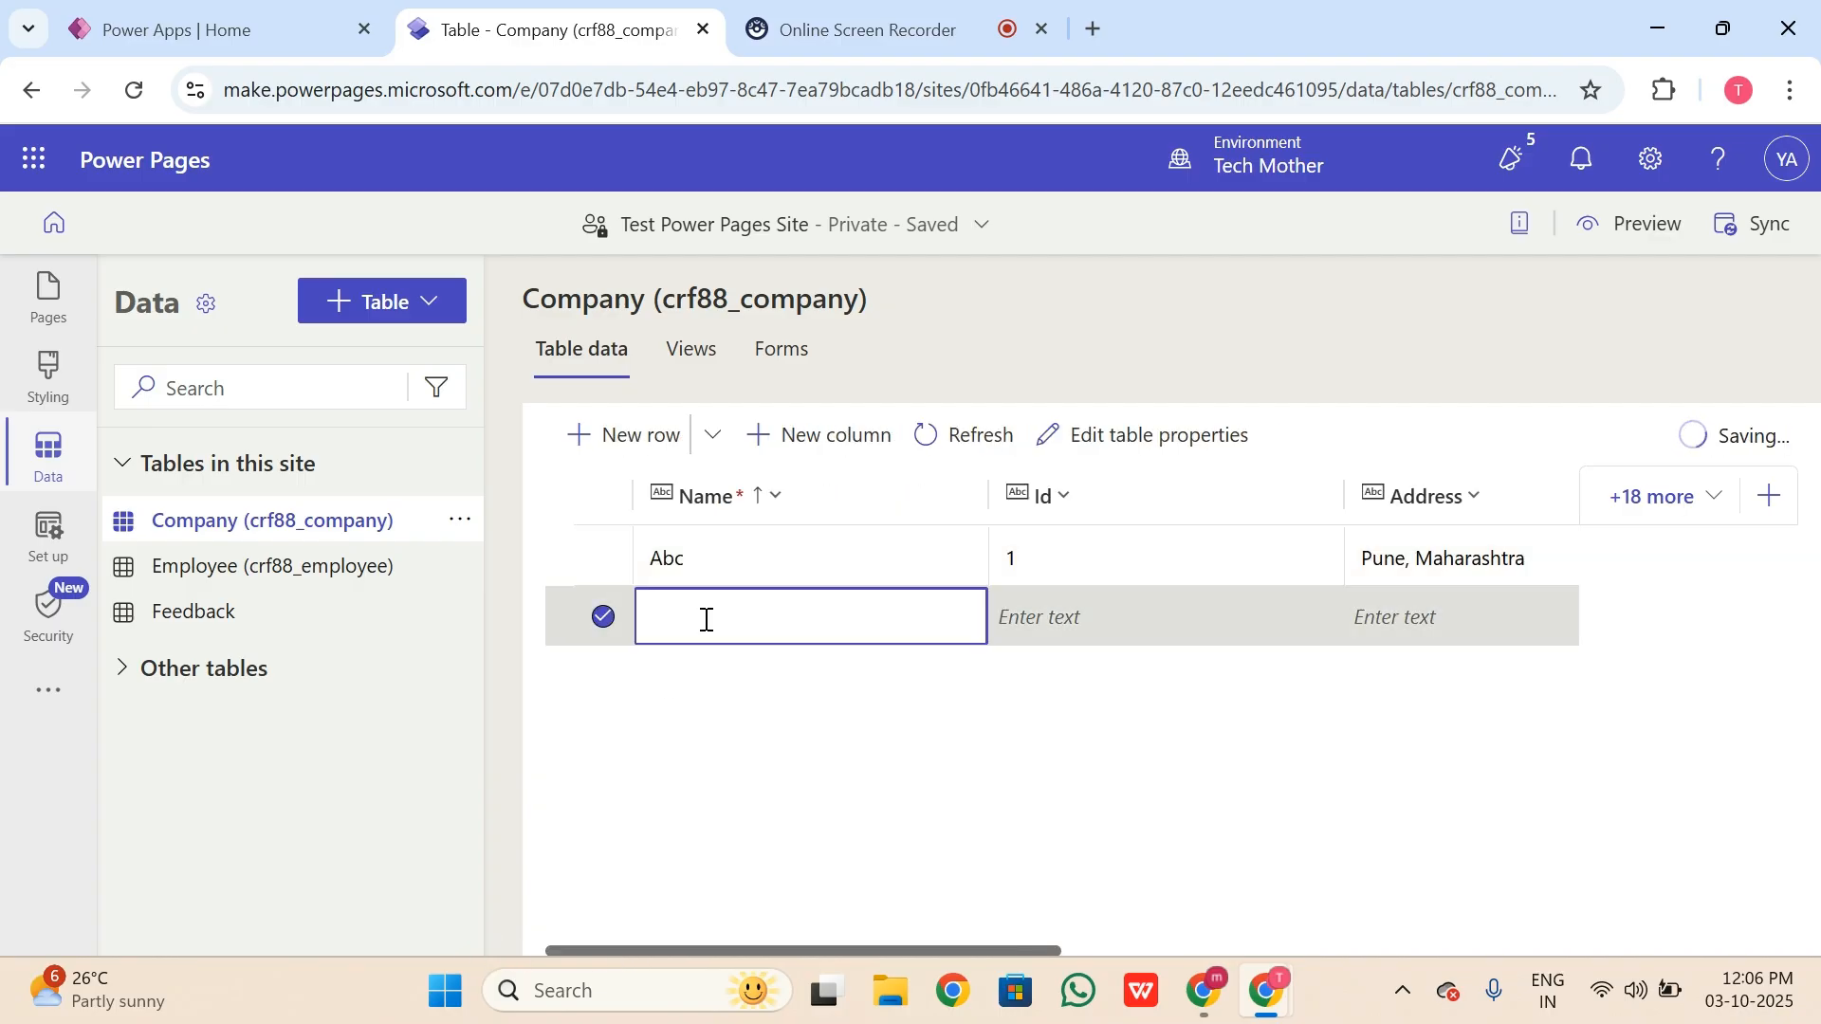
type("XYZ")
left_click(1154, 614)
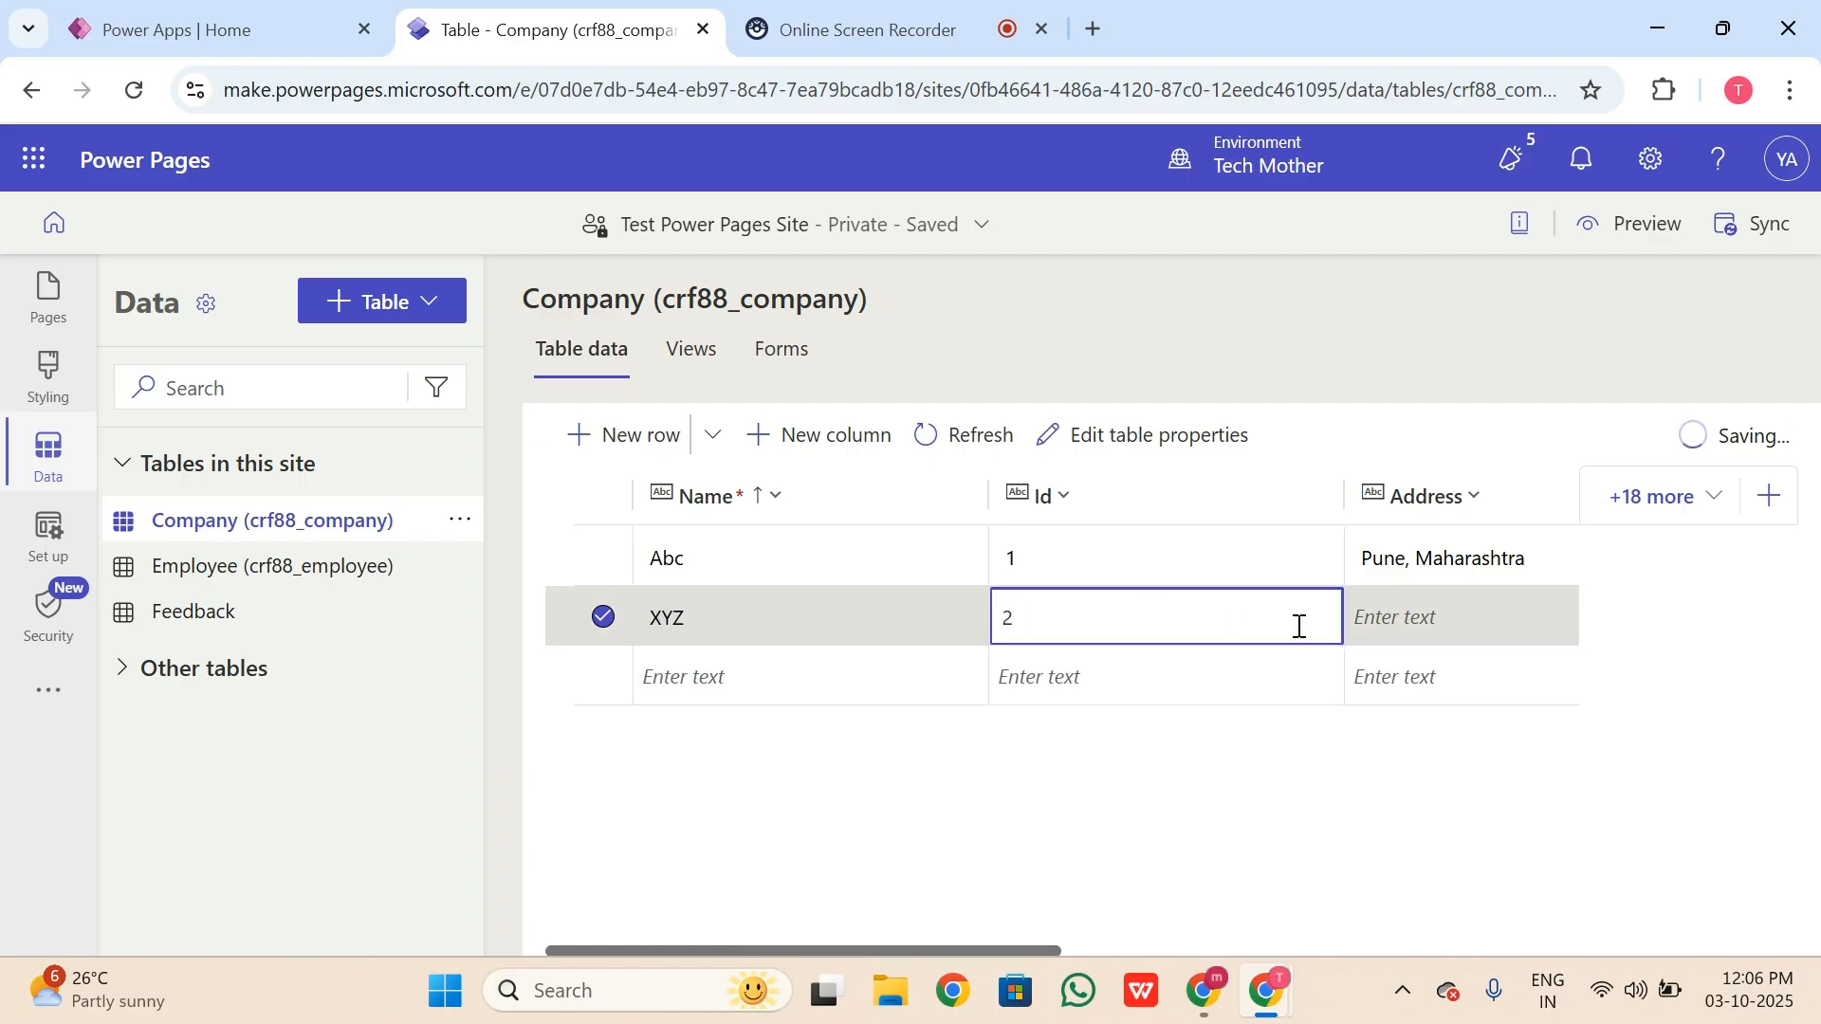
left_click(1465, 613)
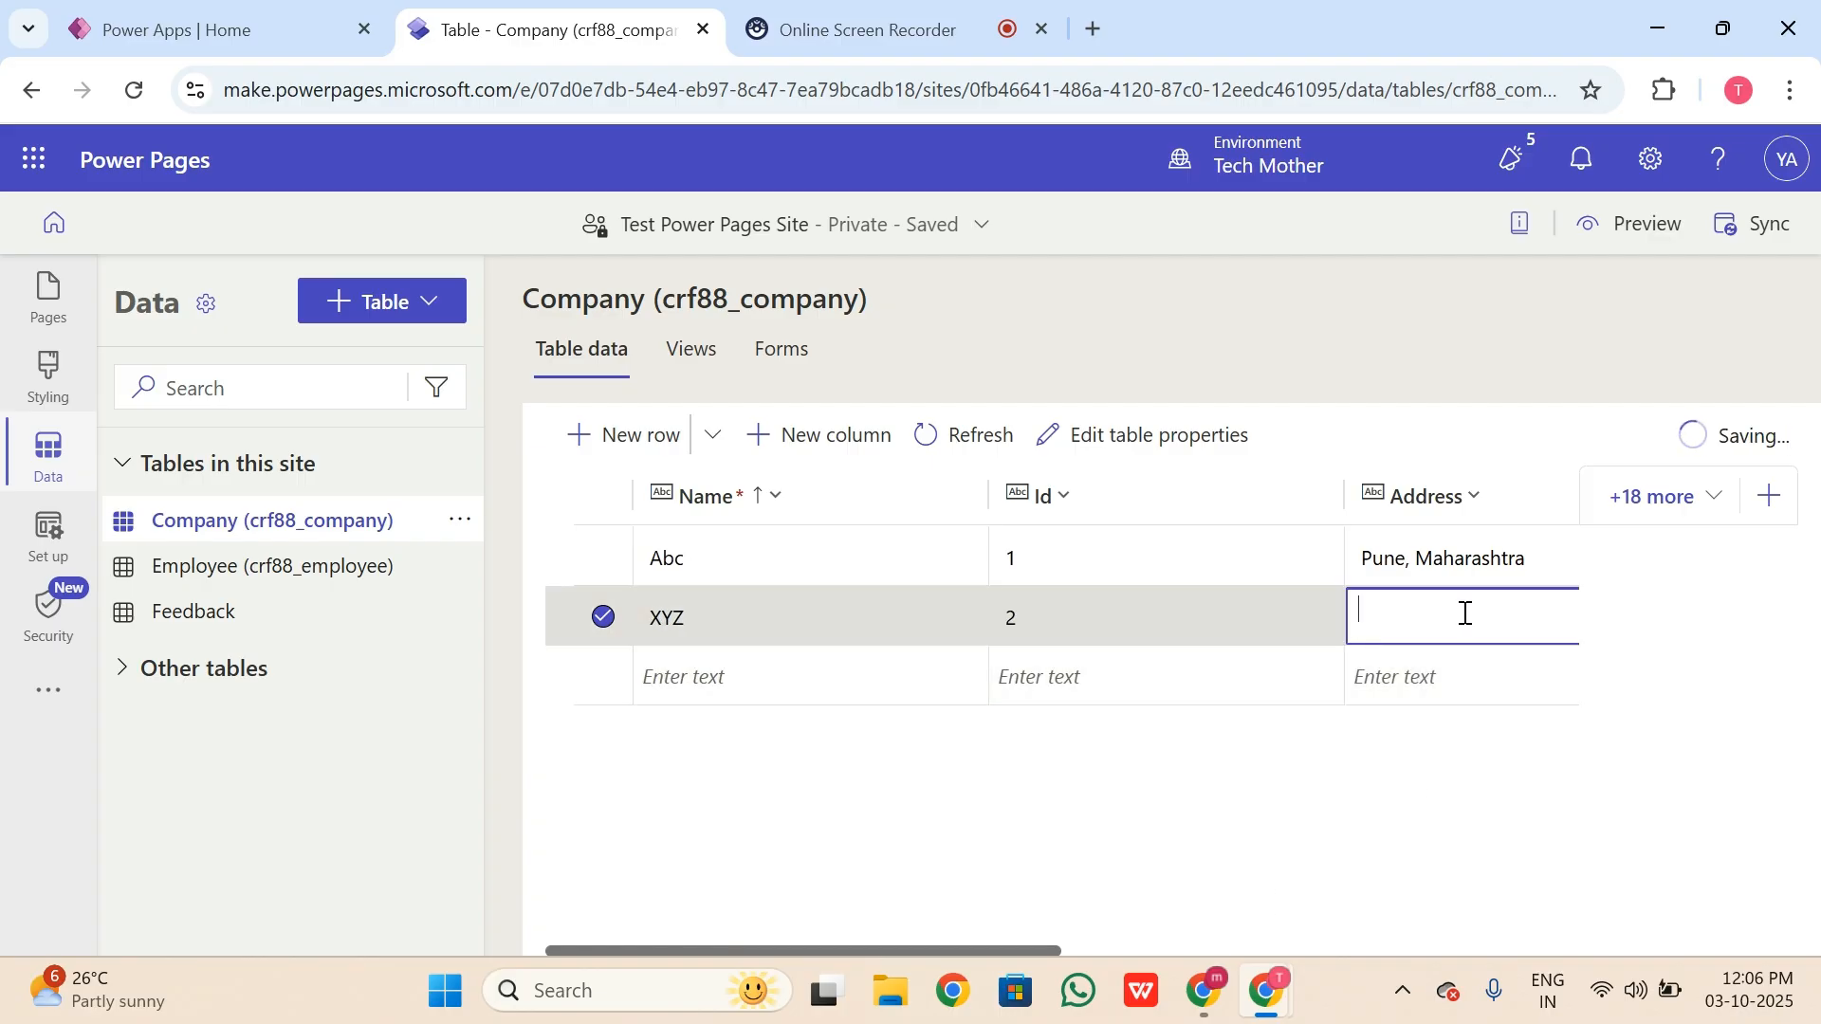
type("D")
key("BackSpace")
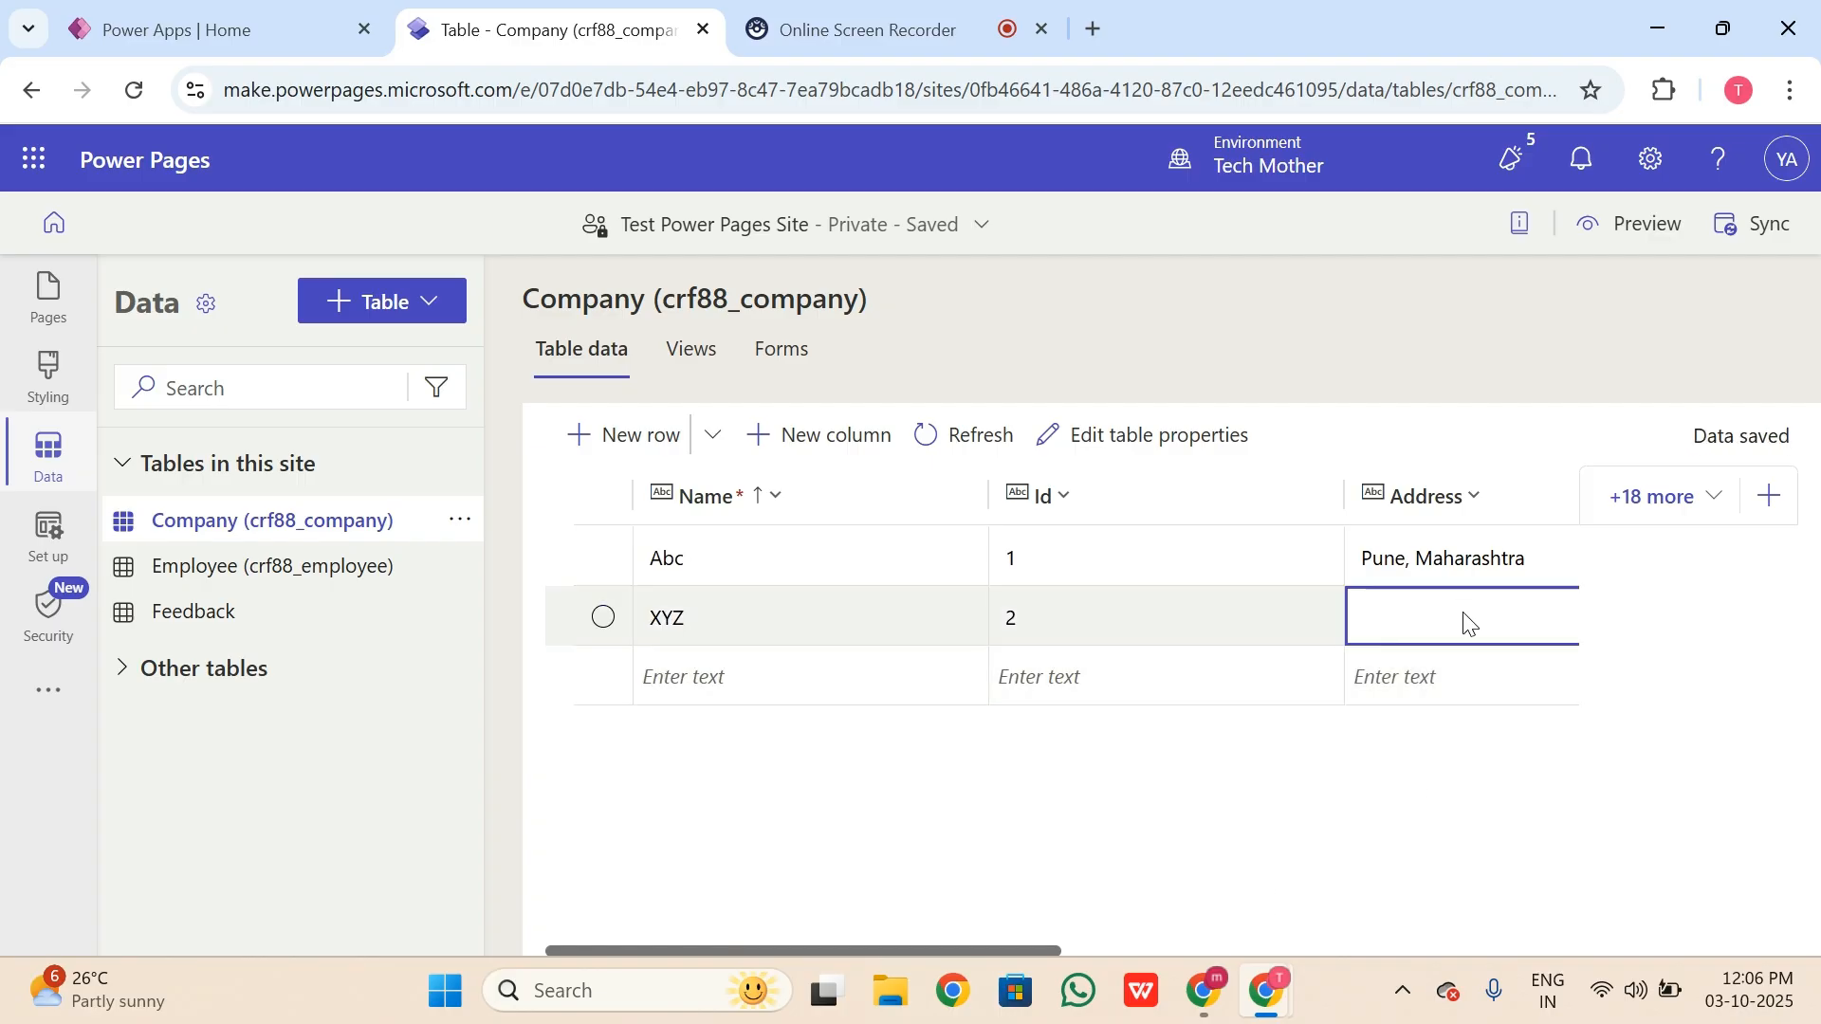
left_click(1459, 615)
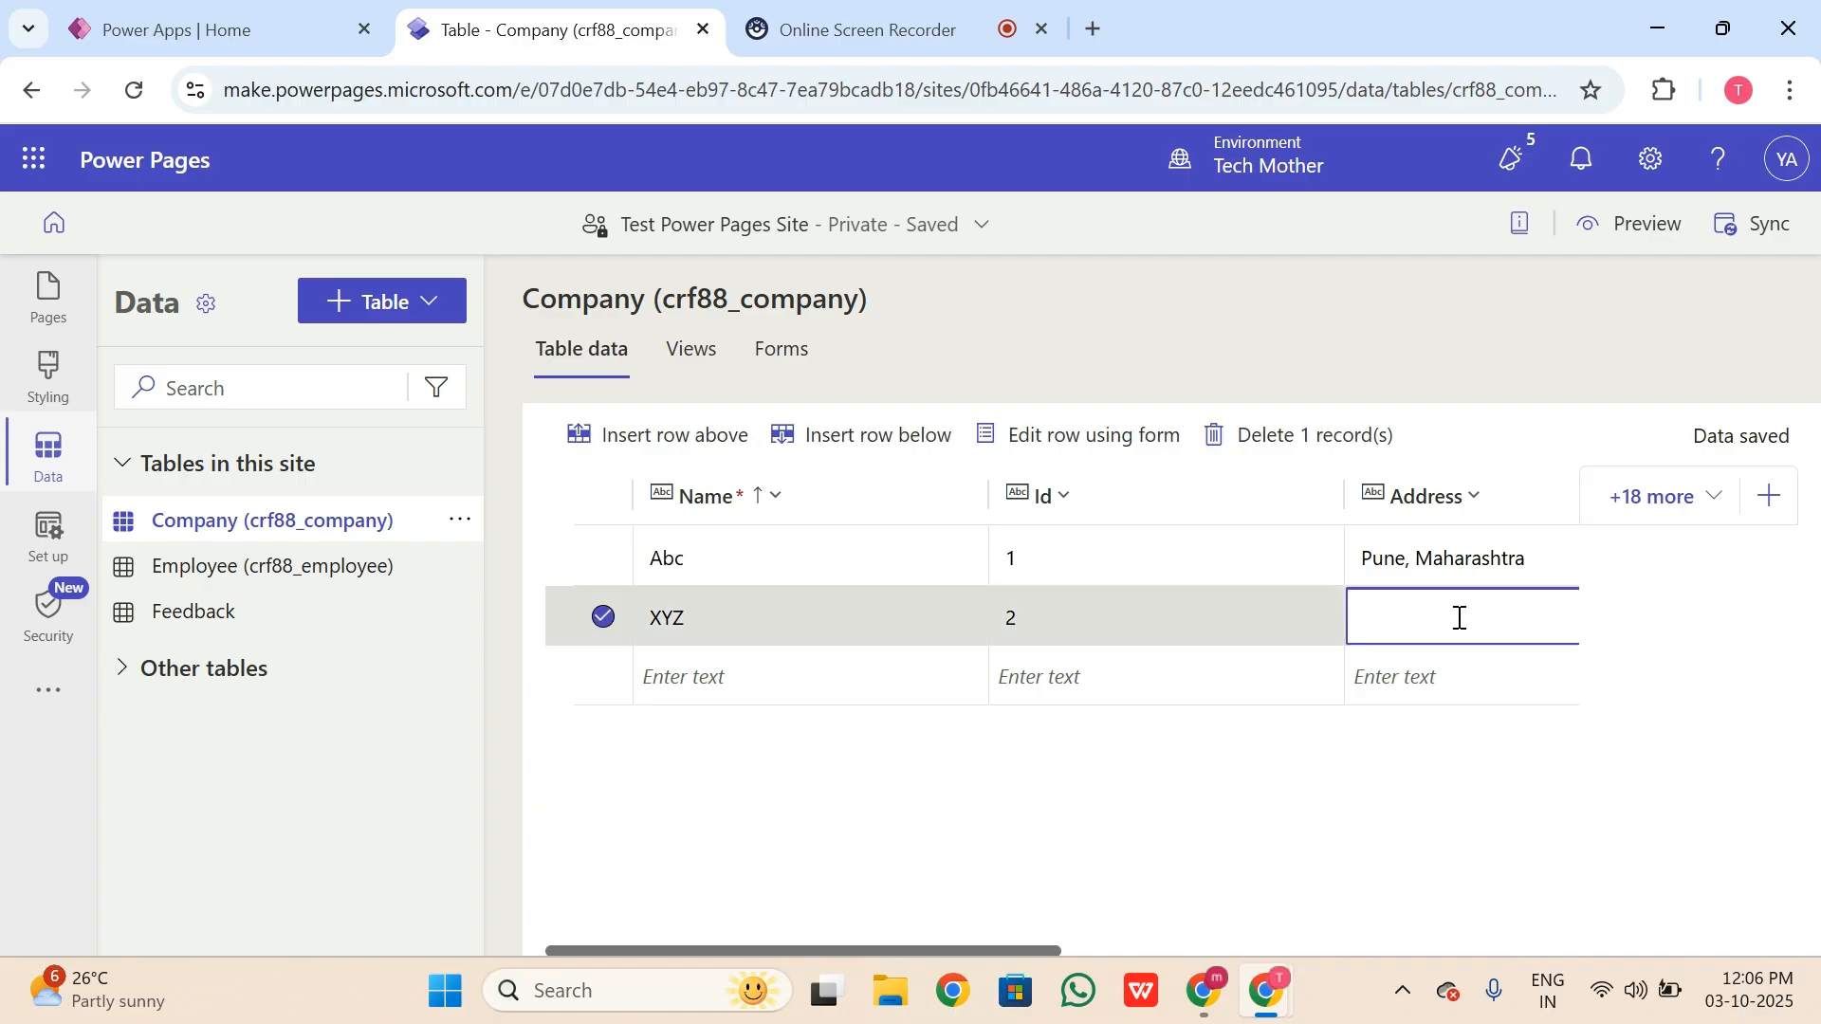
type("Delhi, Delhi")
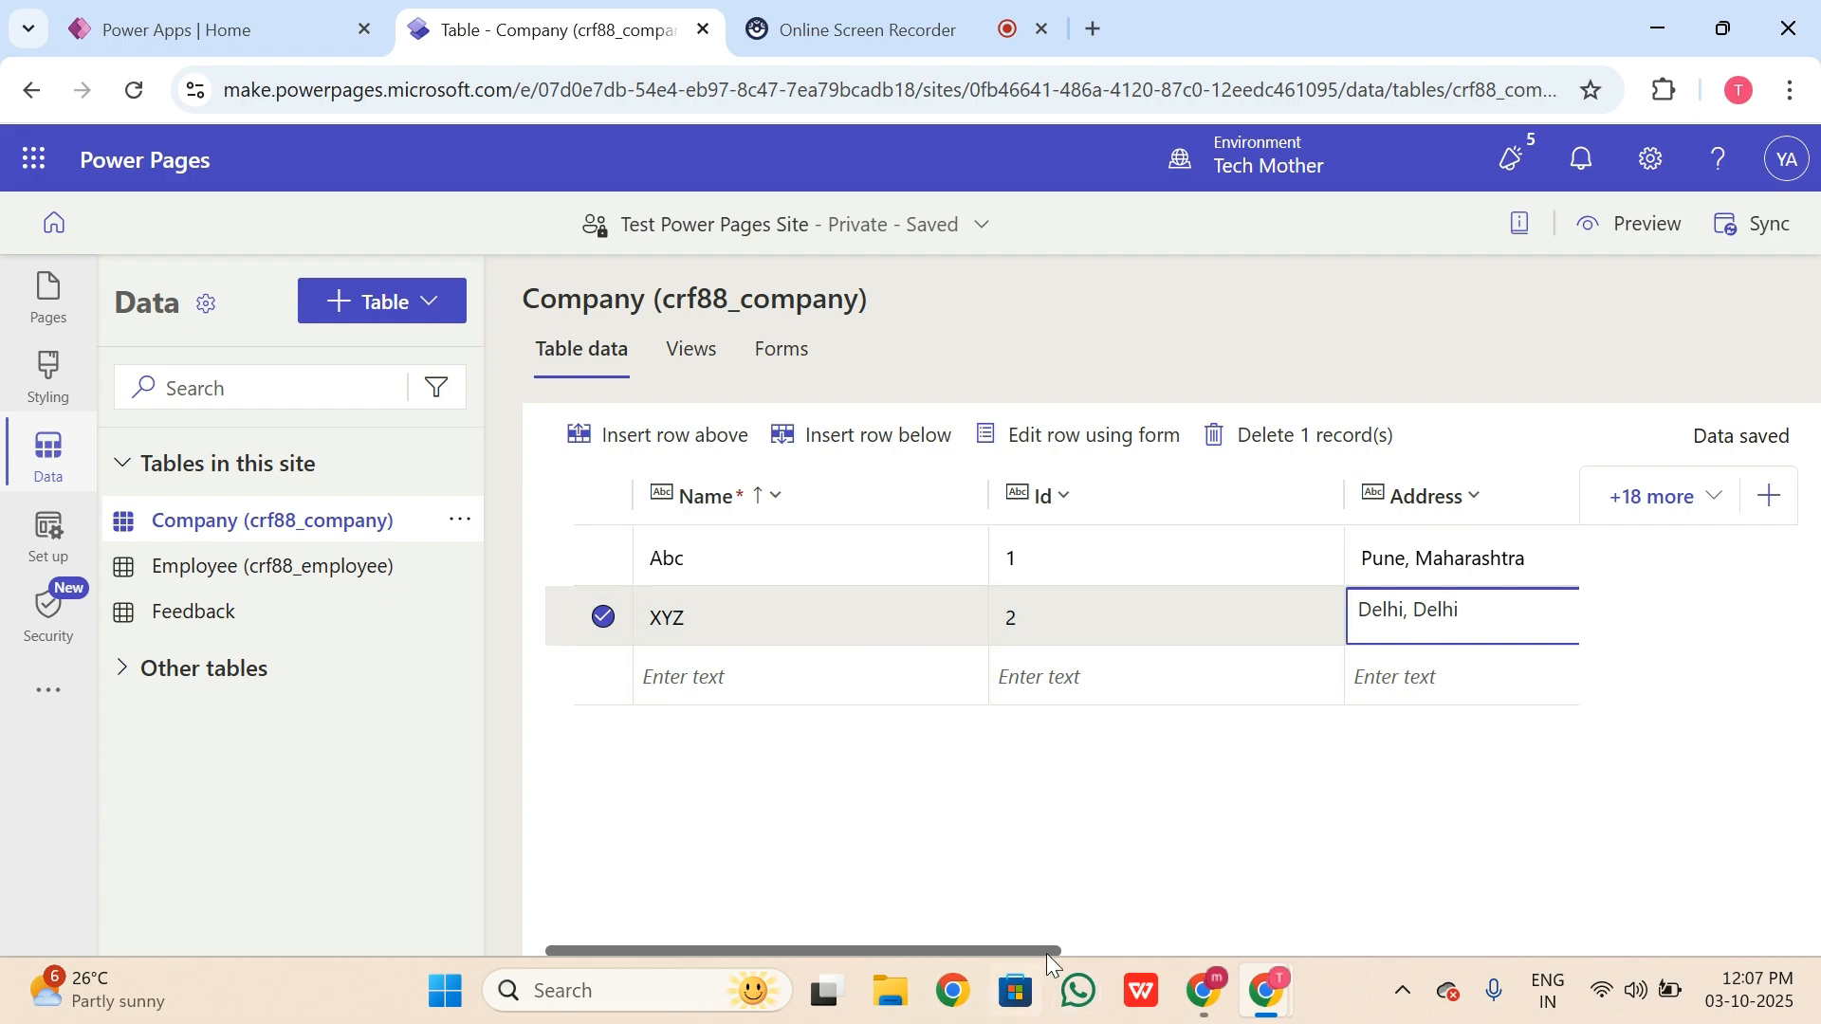
left_click_drag(1045, 952, 1104, 952)
Step: Enter the XYZ row's phone number
scroll(1305, 813, "right", 5)
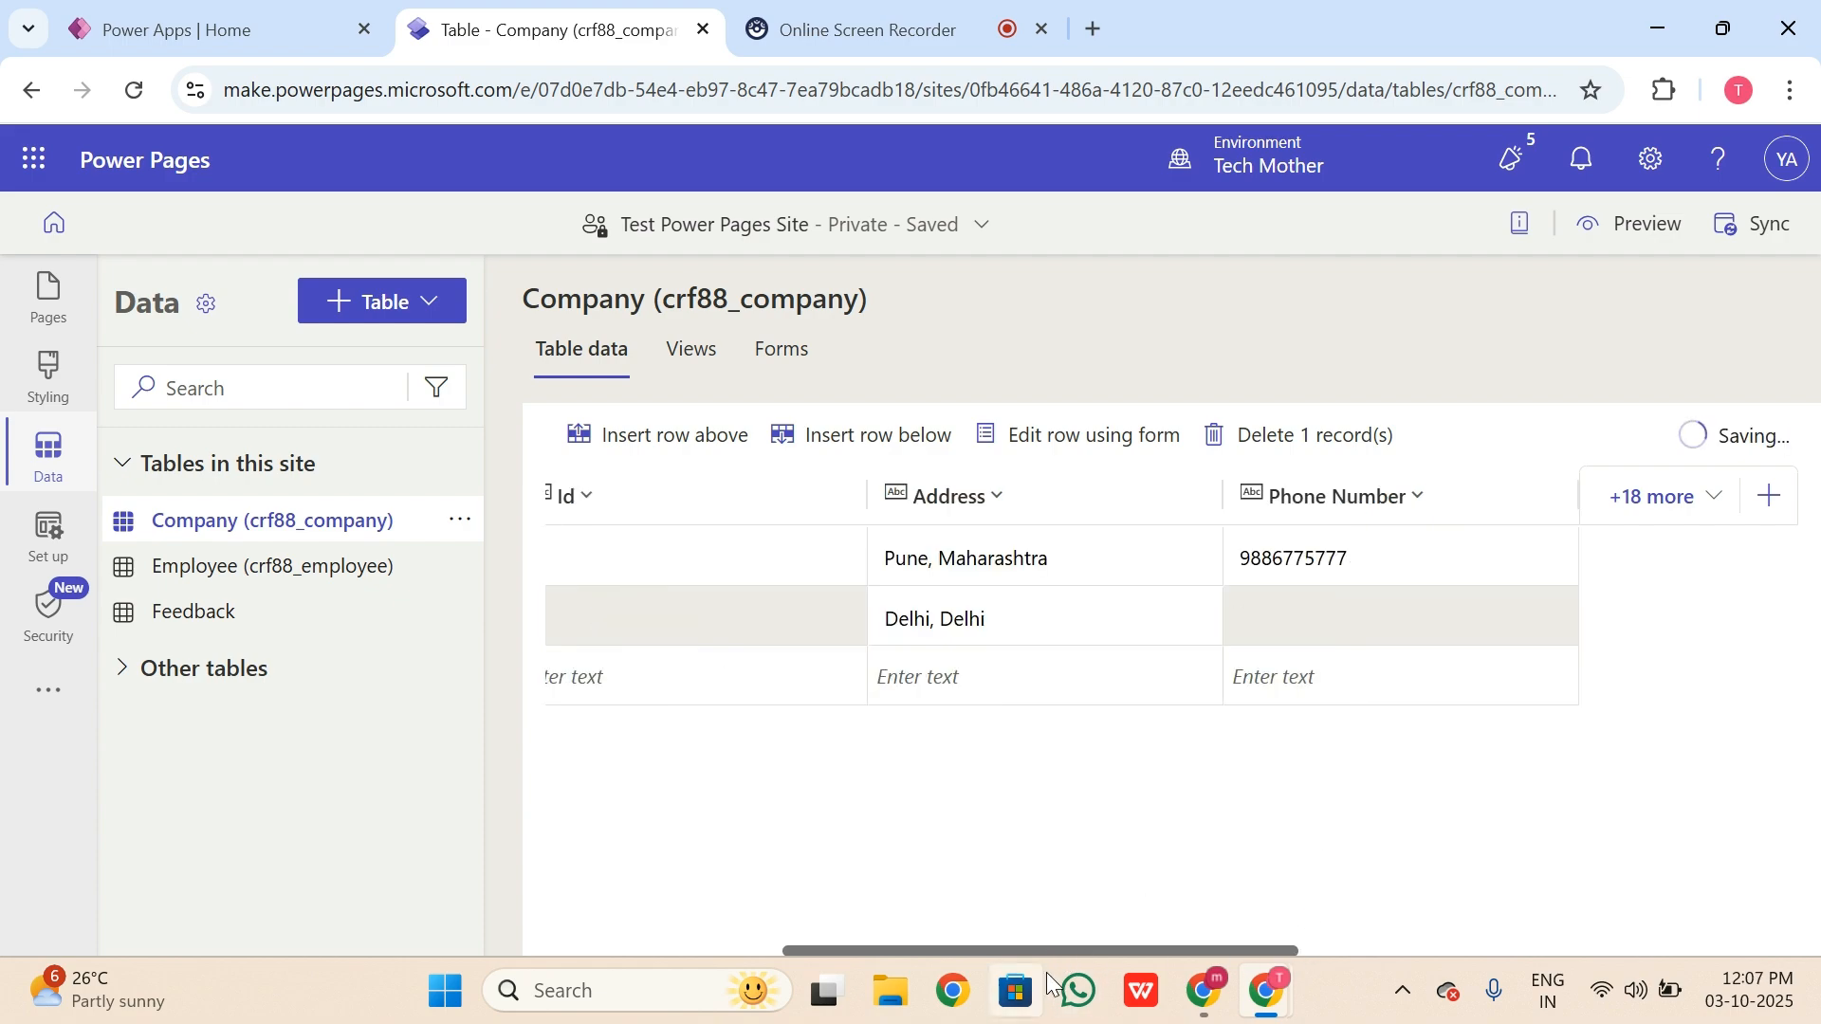
left_click(1379, 617)
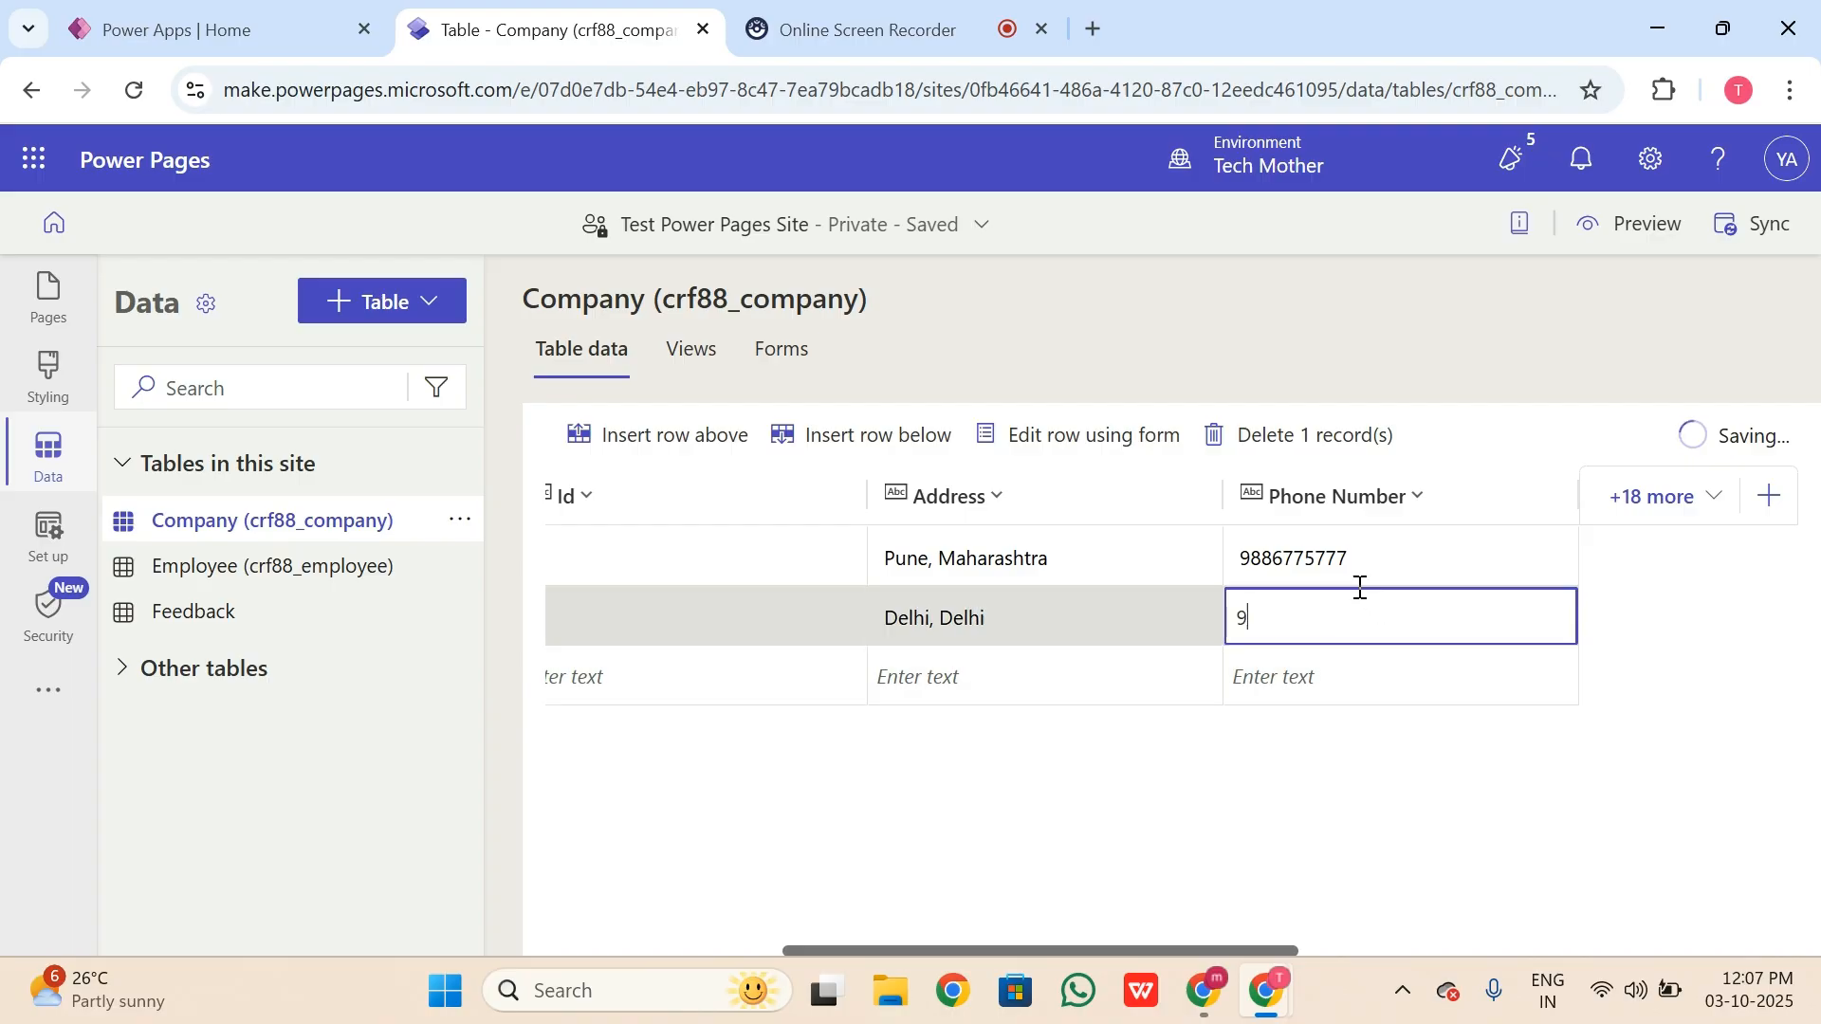
left_click(1340, 946)
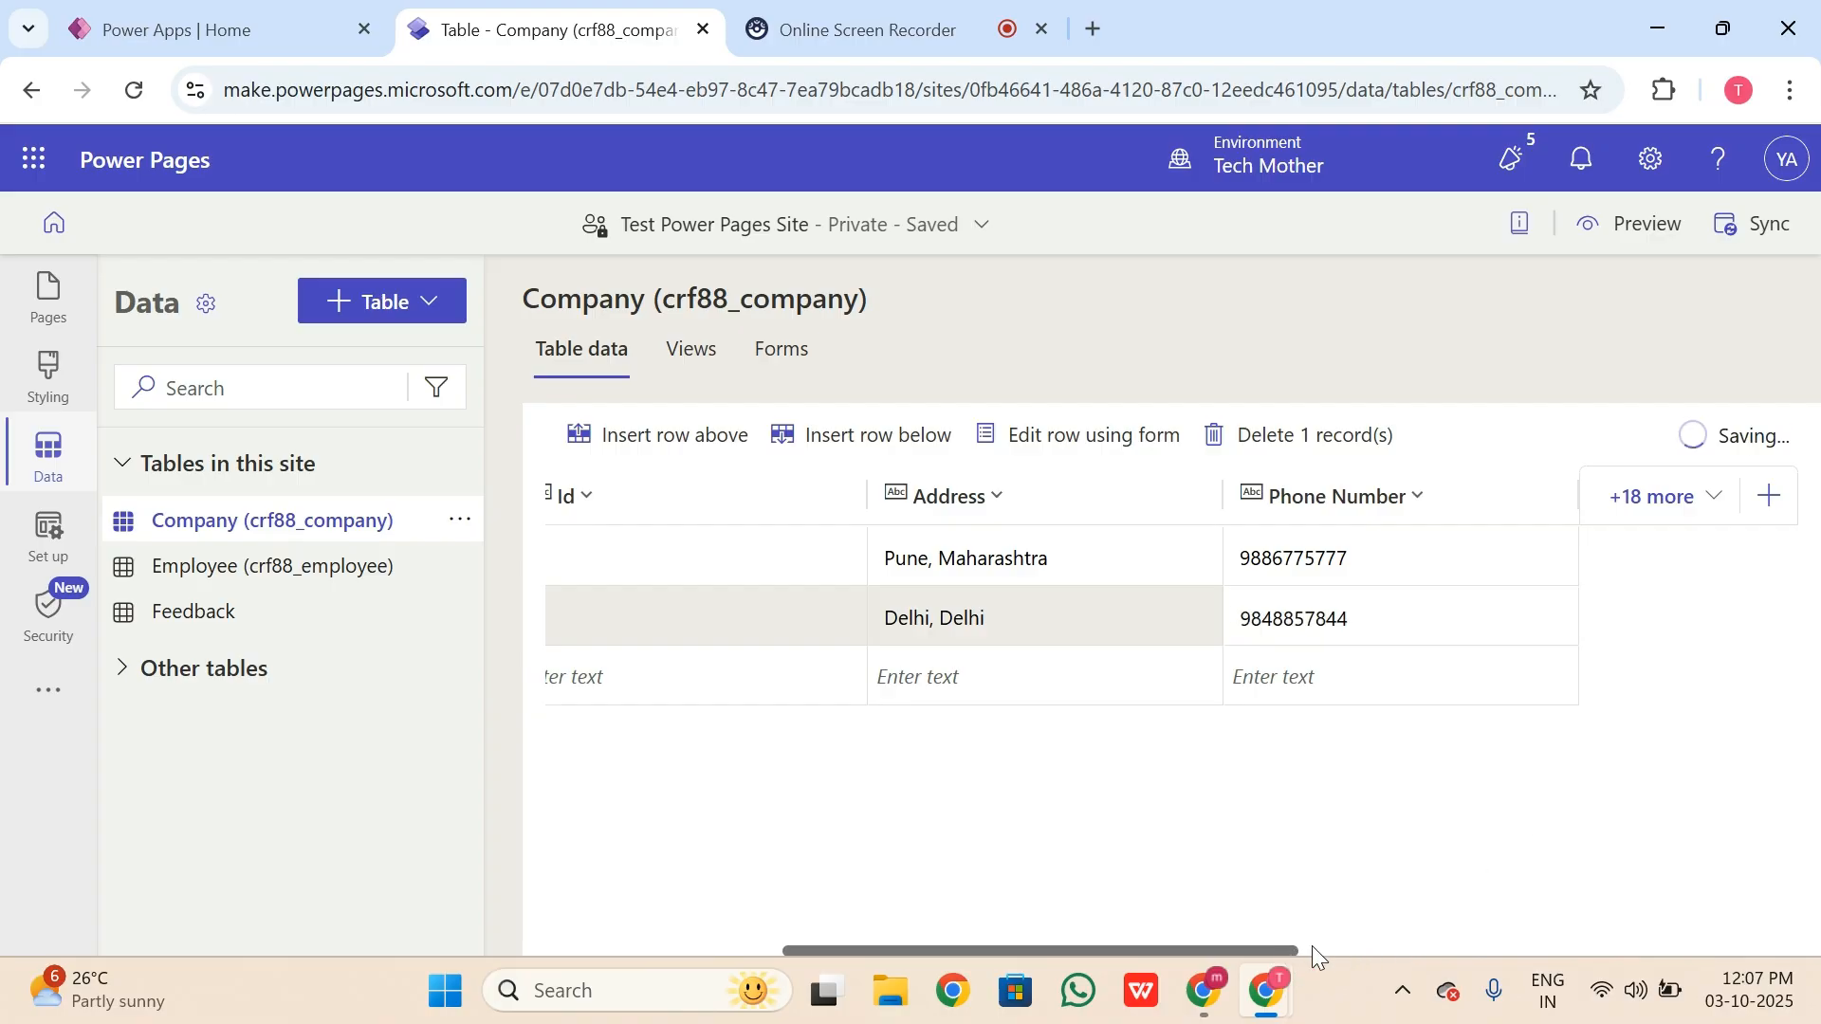
Step: Set the XYZ row's country to India and its number to 20
scroll(1312, 947, "right", 5)
left_click(1222, 604)
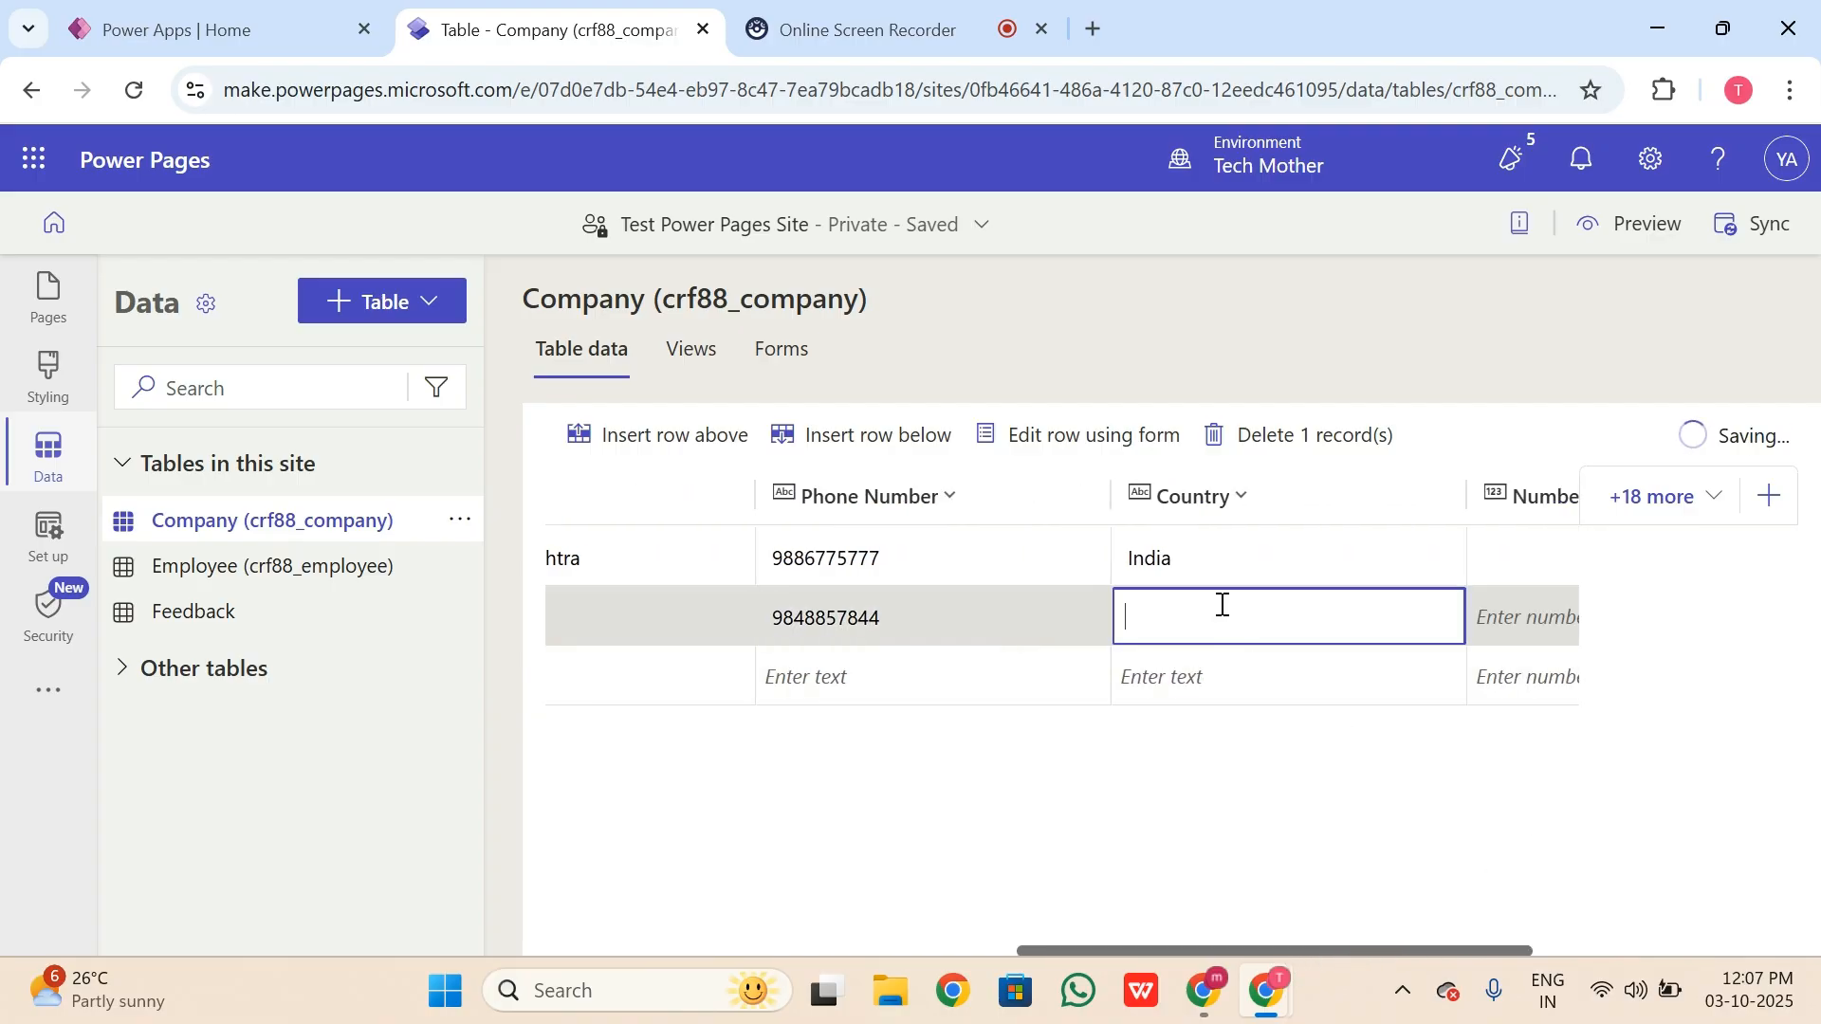
type("Inidia")
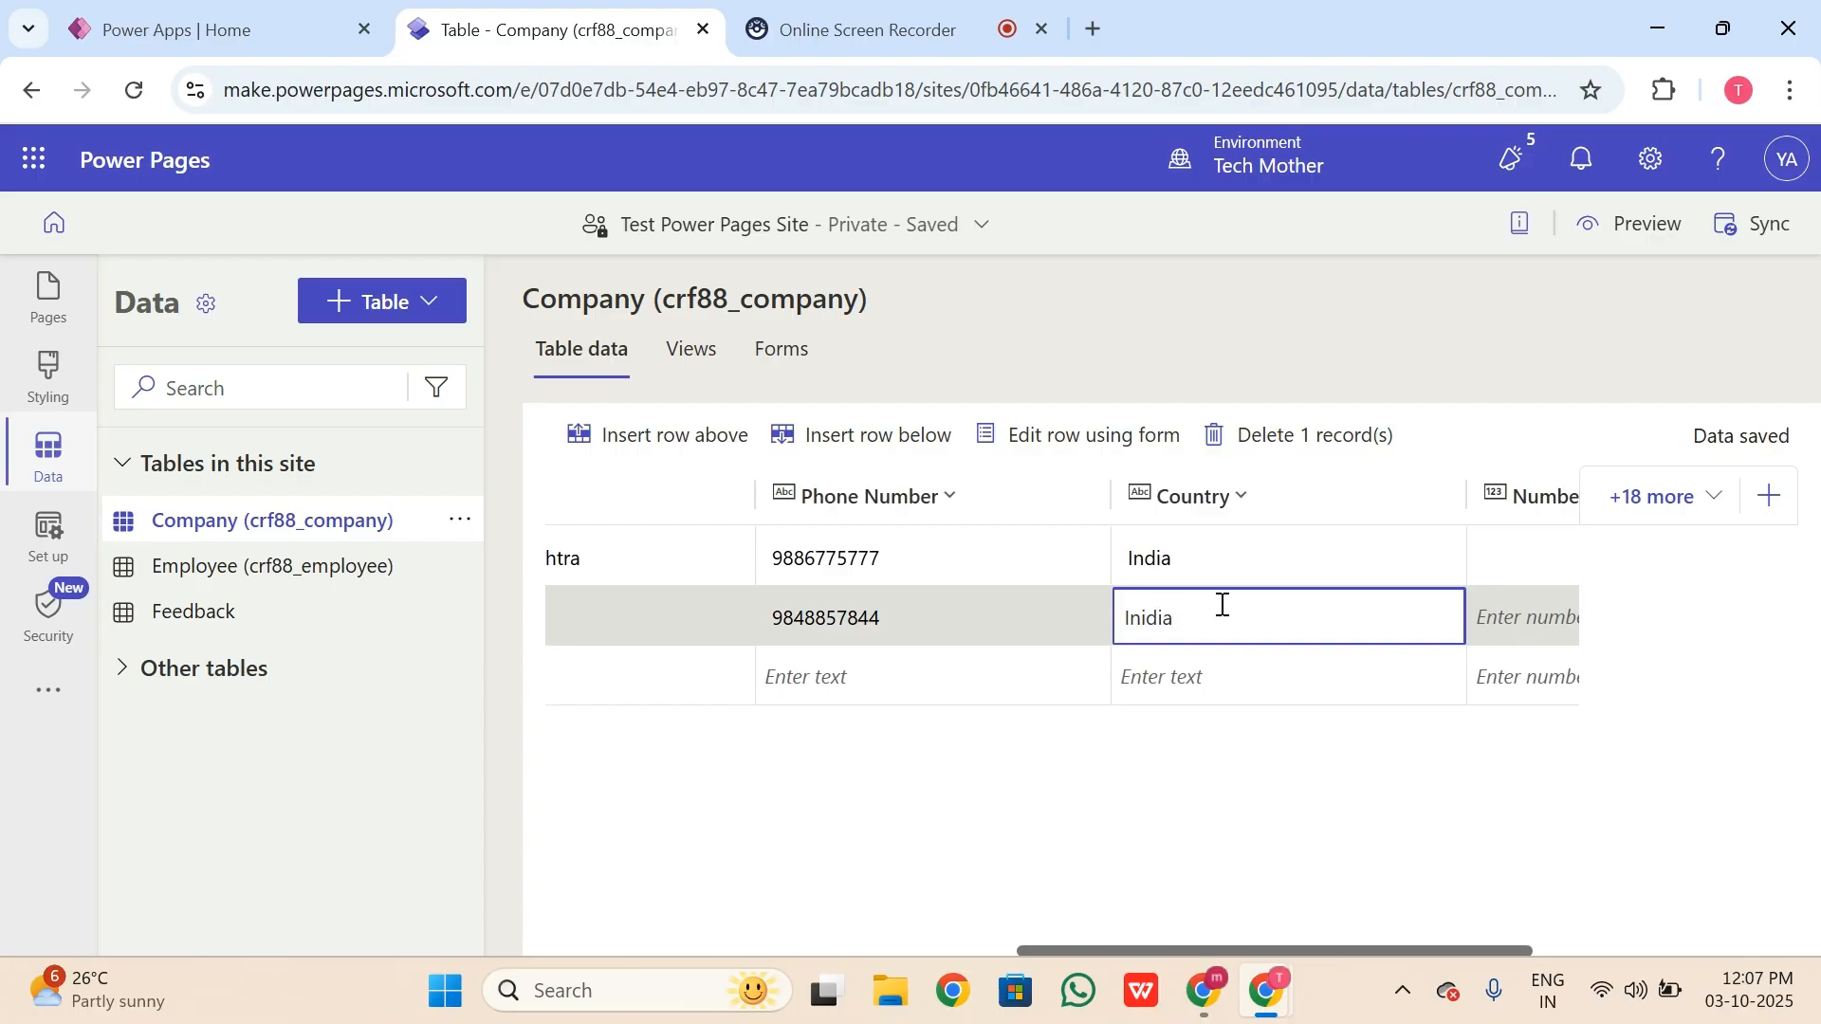
key("BackSpace")
key("BackSpace")
key("BackSpace")
key("BackSpace")
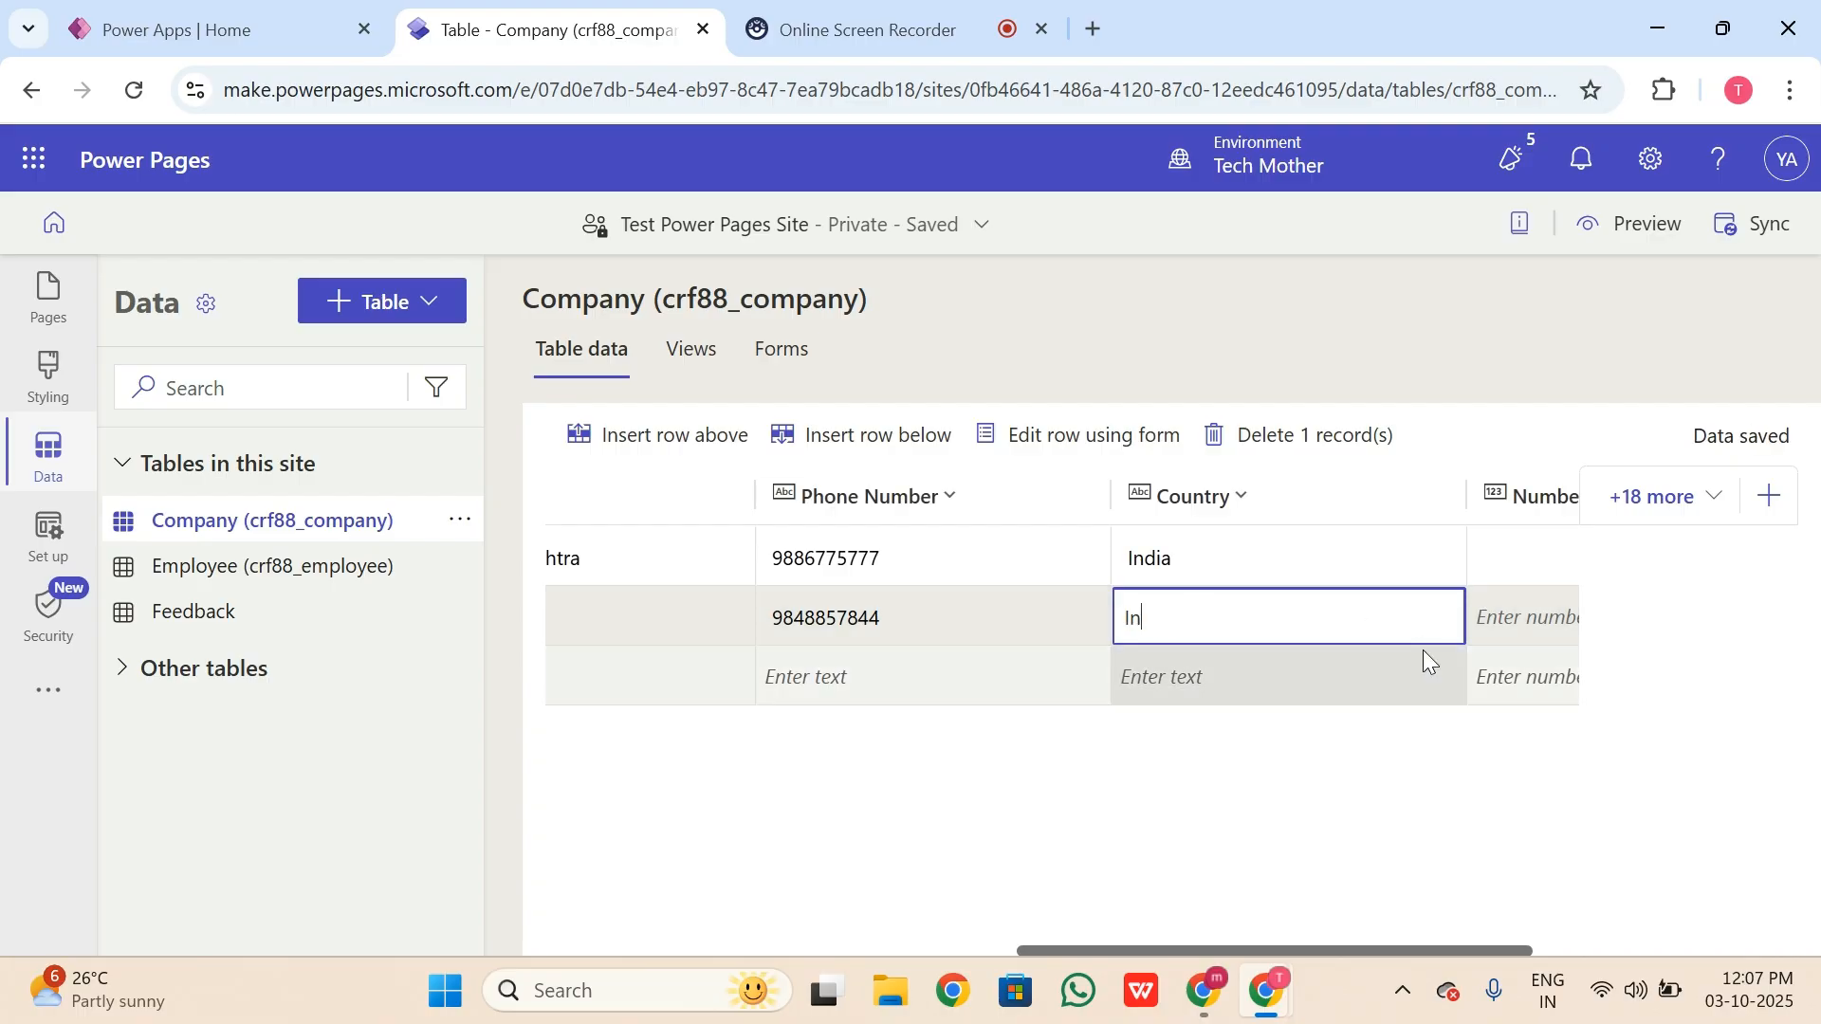
type("dia")
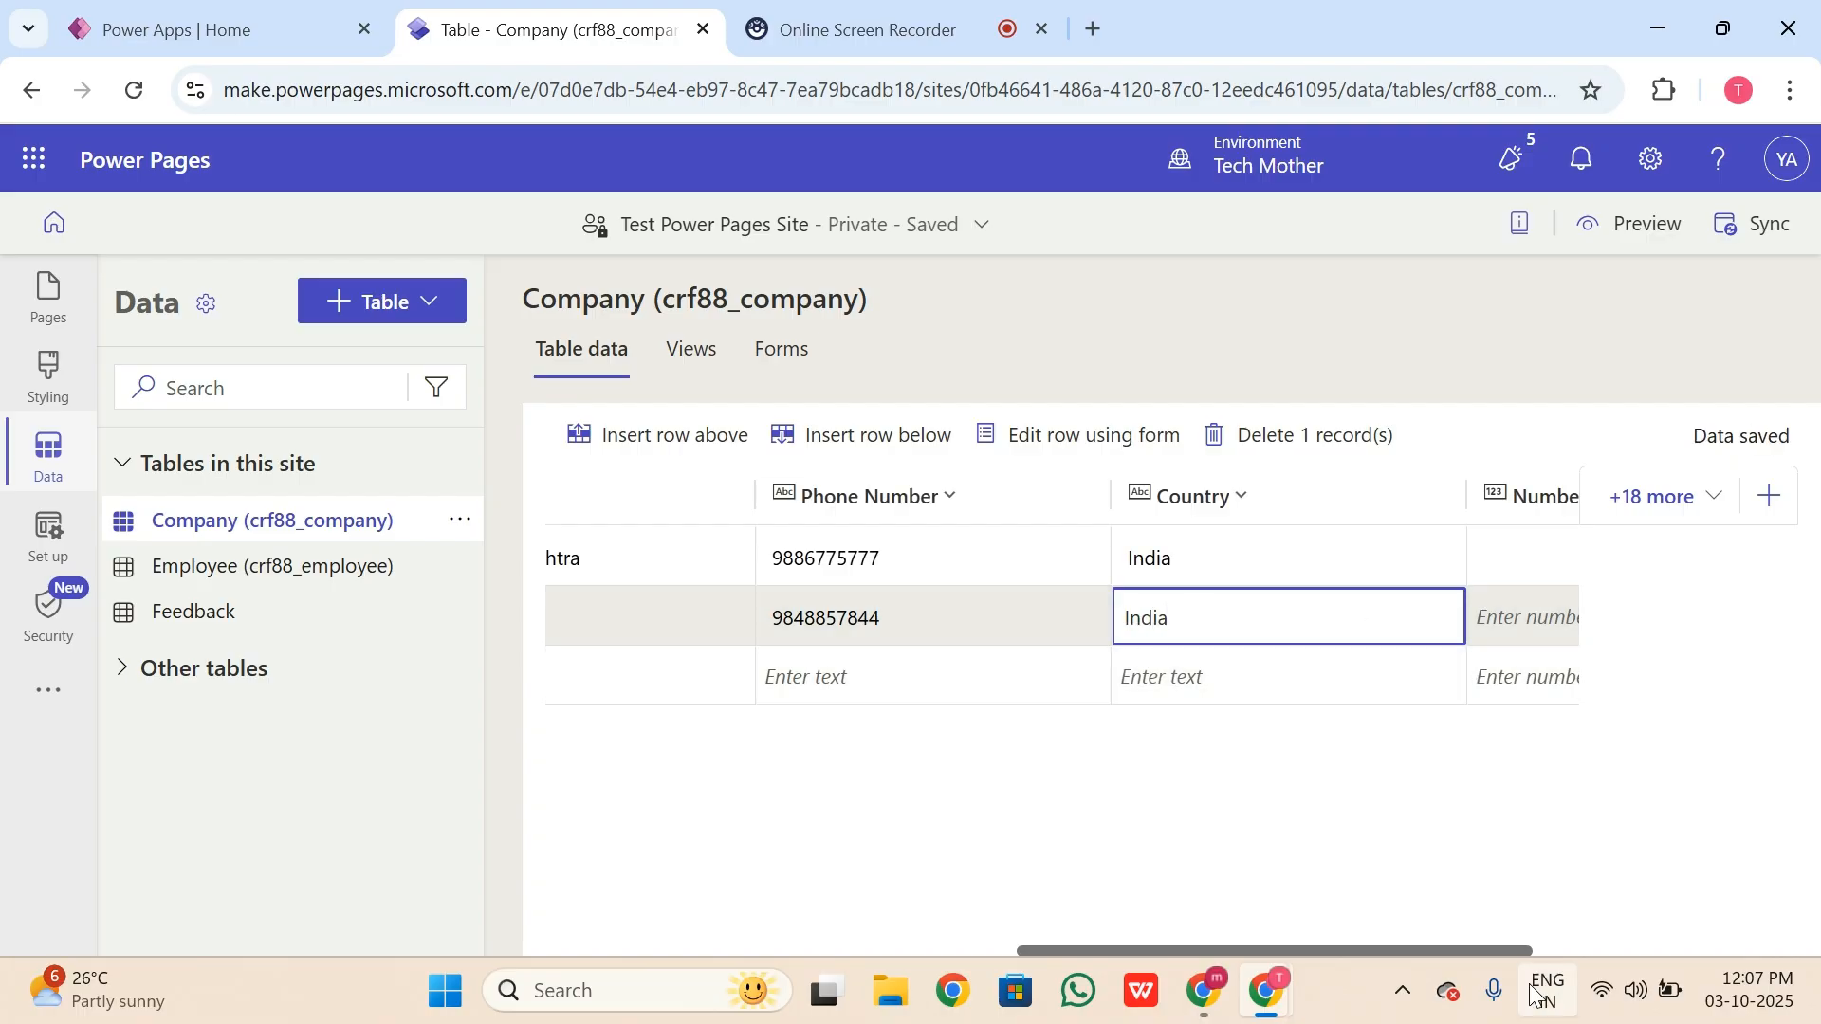
left_click(1499, 950)
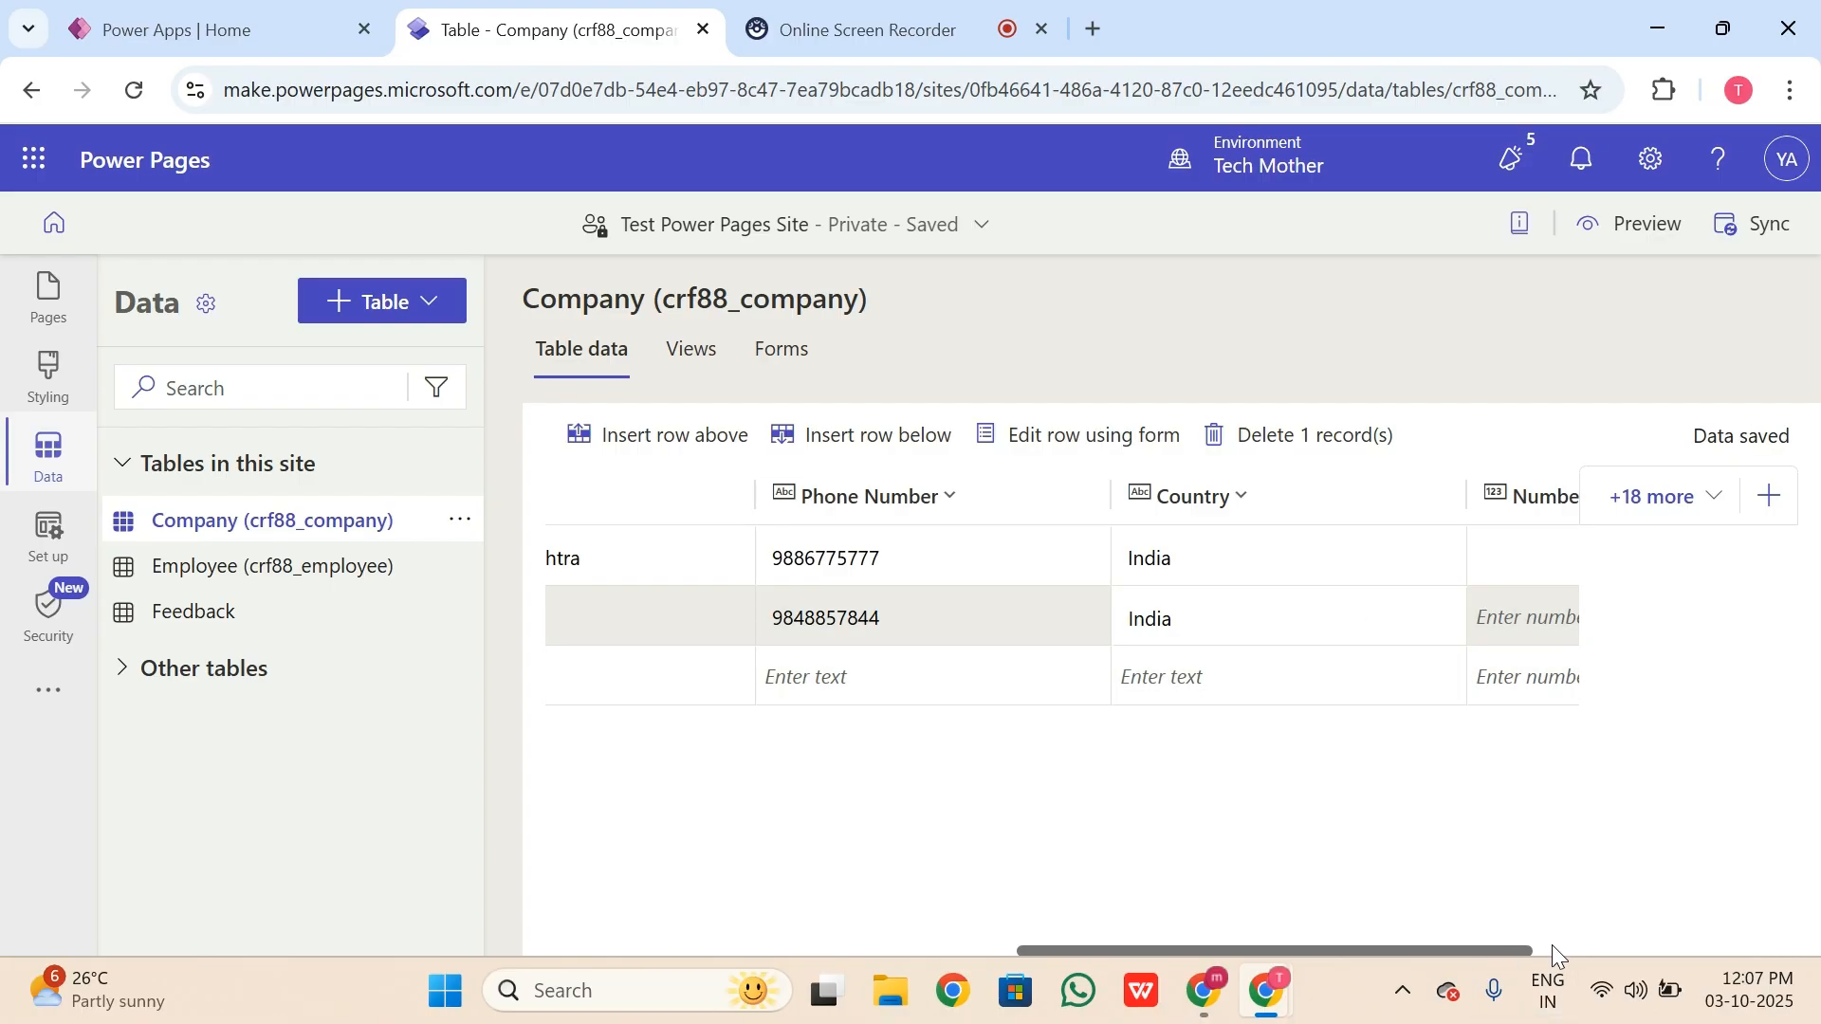
left_click(1555, 612)
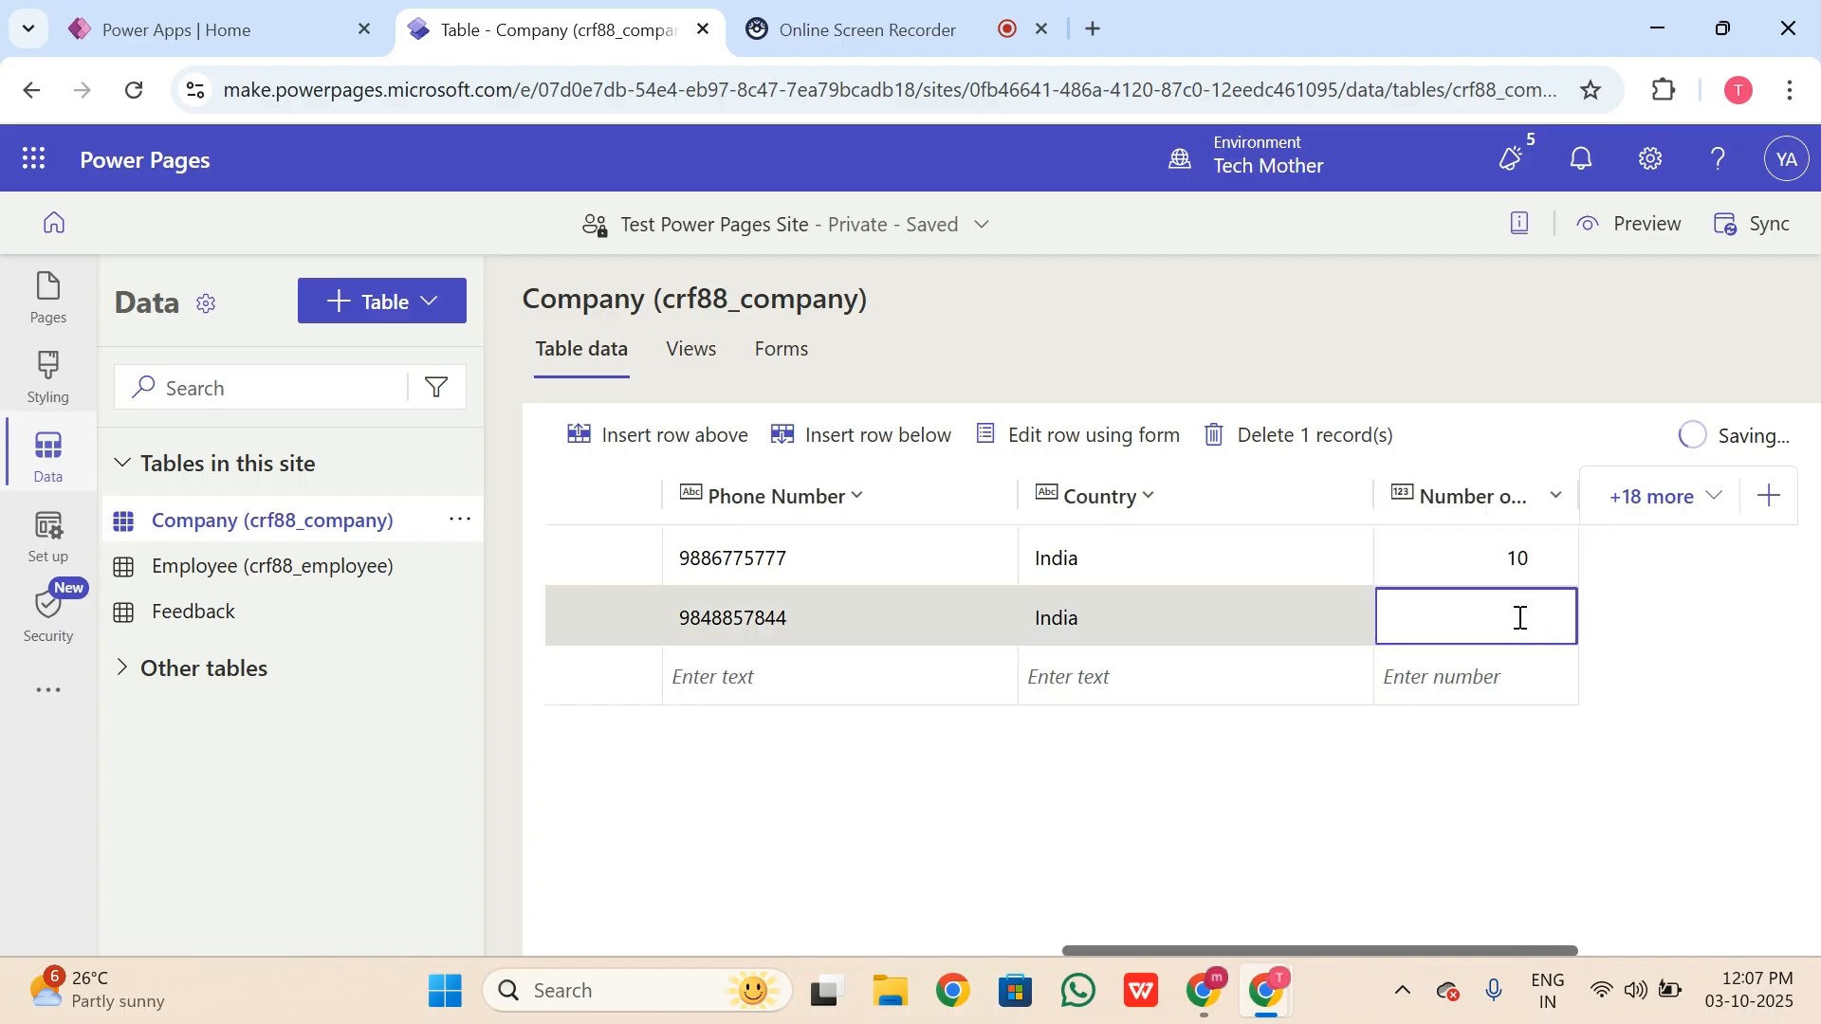
type("20")
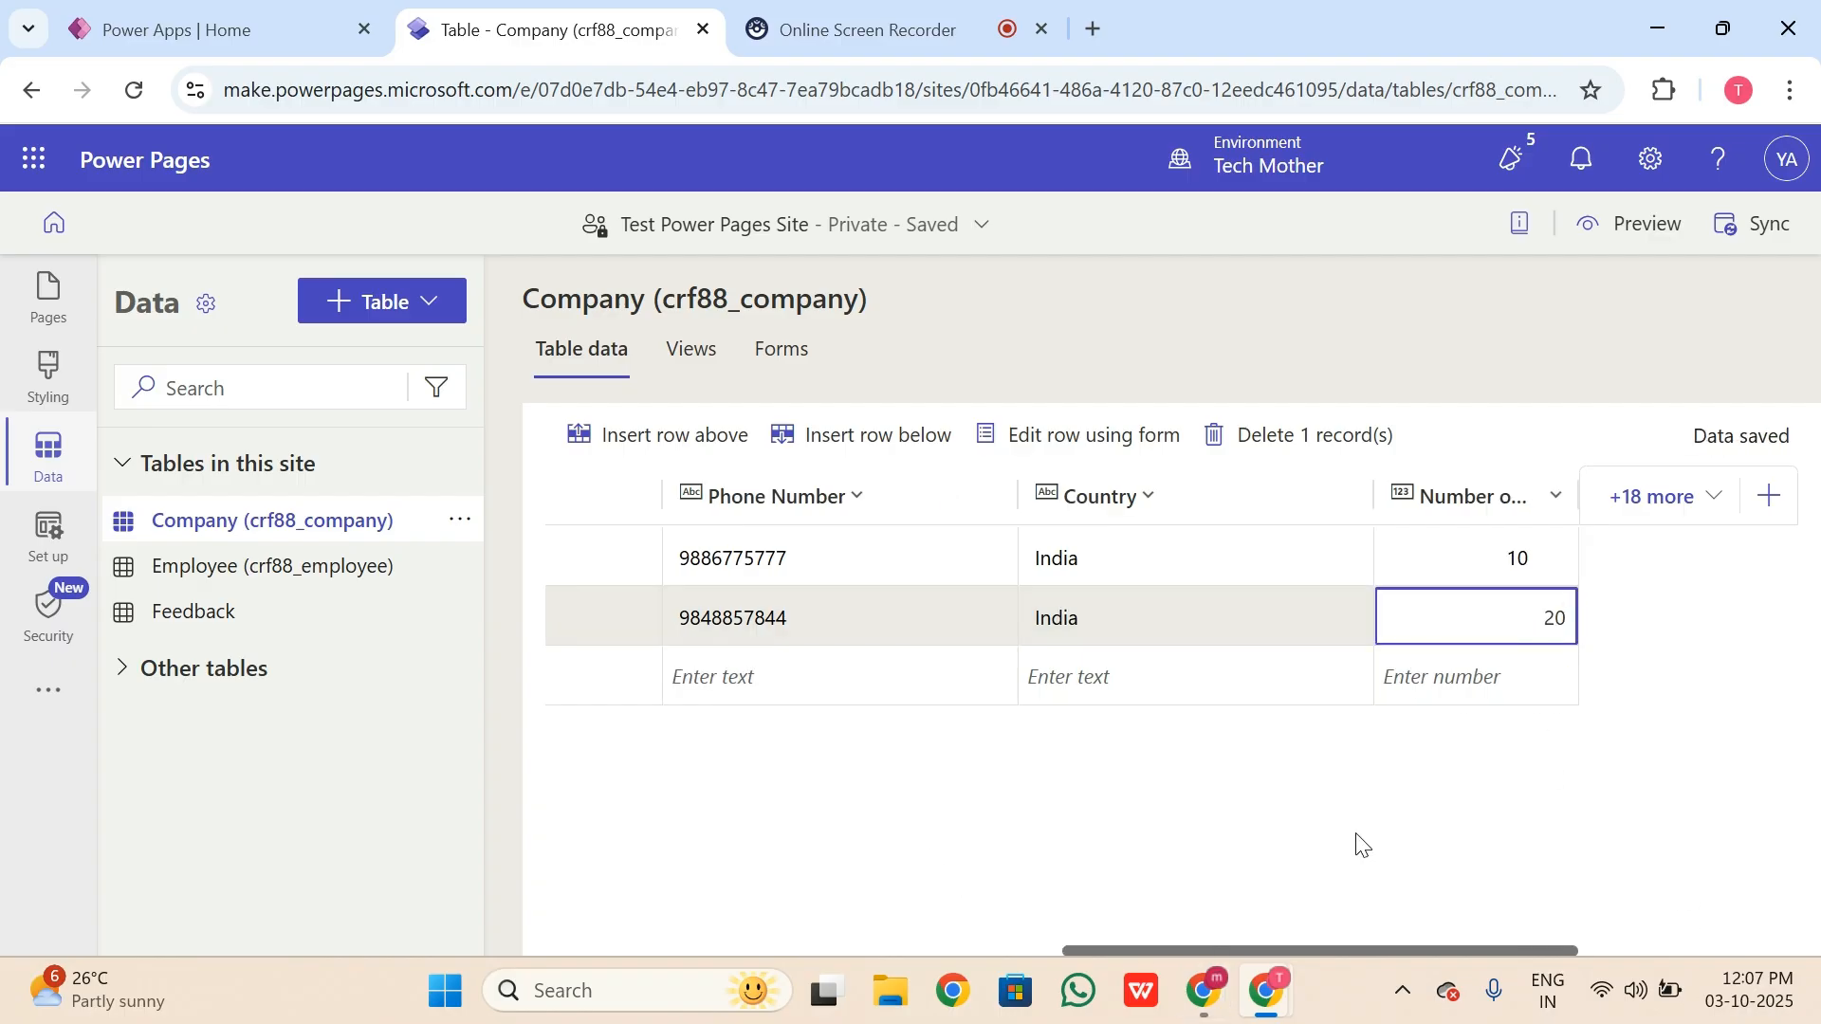
left_click(1476, 944)
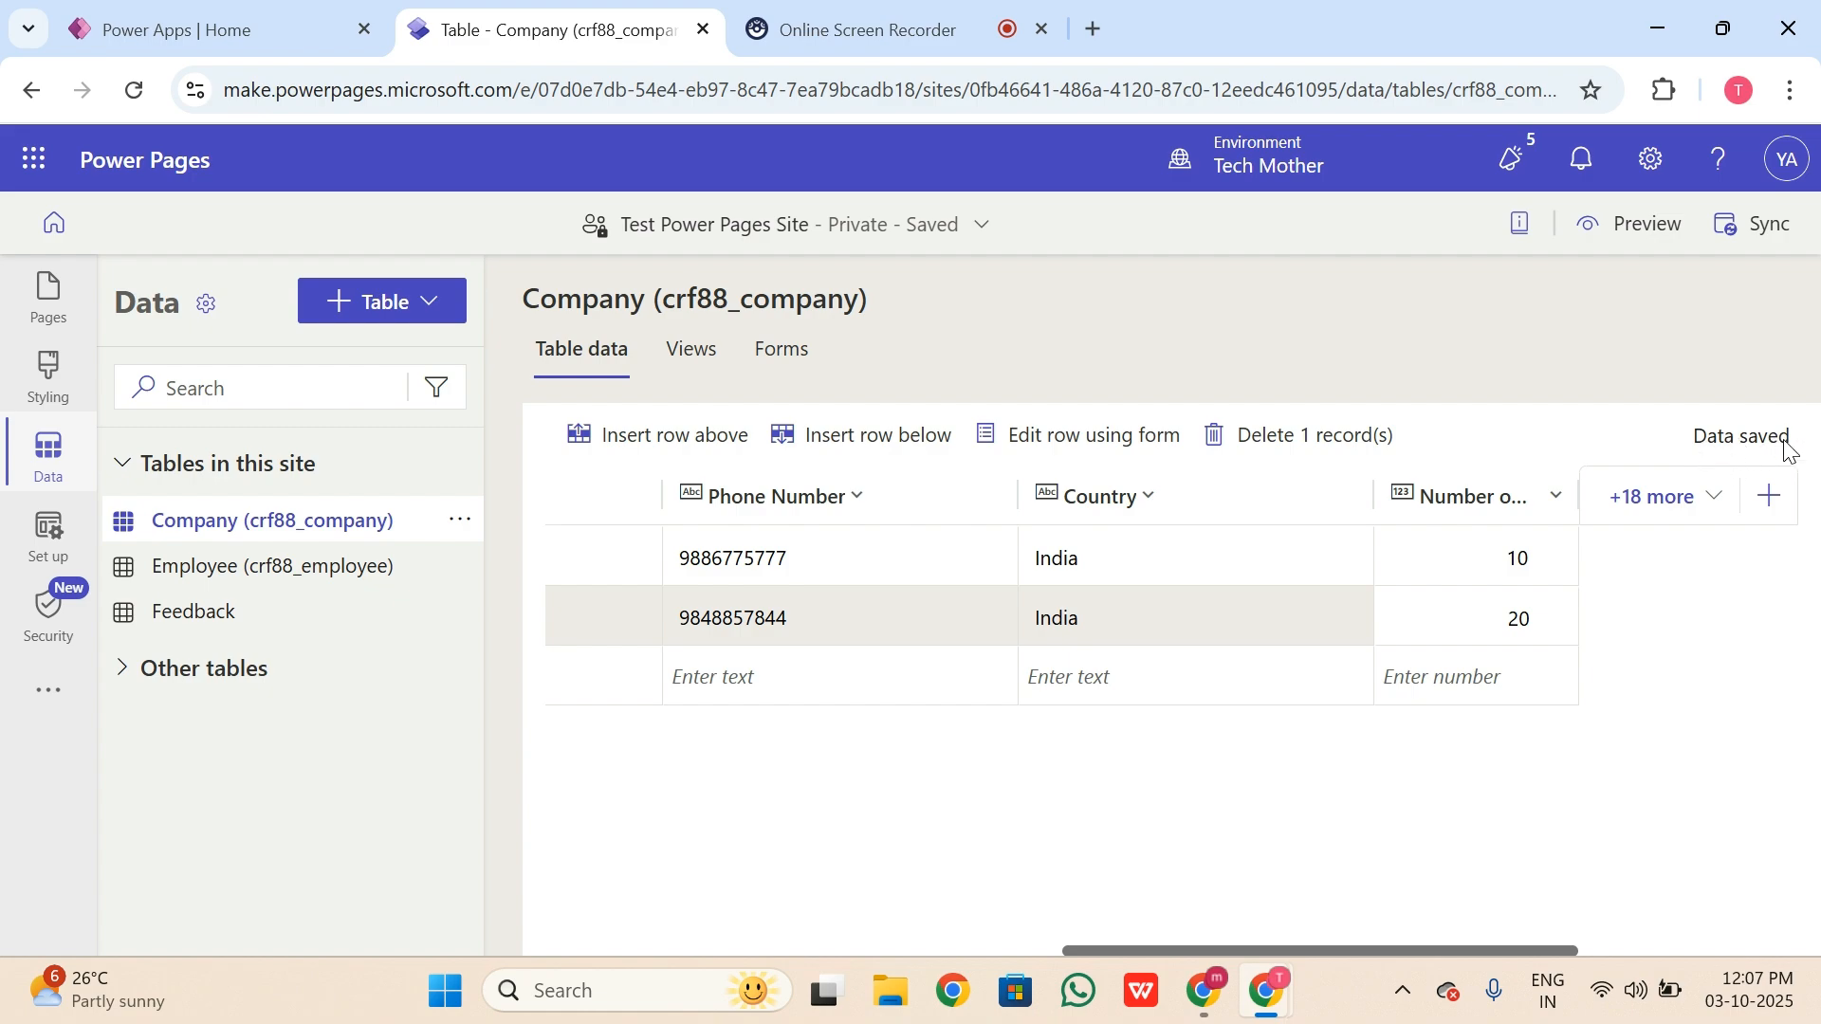
left_click_drag(1470, 952, 891, 993)
Step: Add a third row PQR with Id 3 and address Mumbai, Maharashtra
left_click(695, 677)
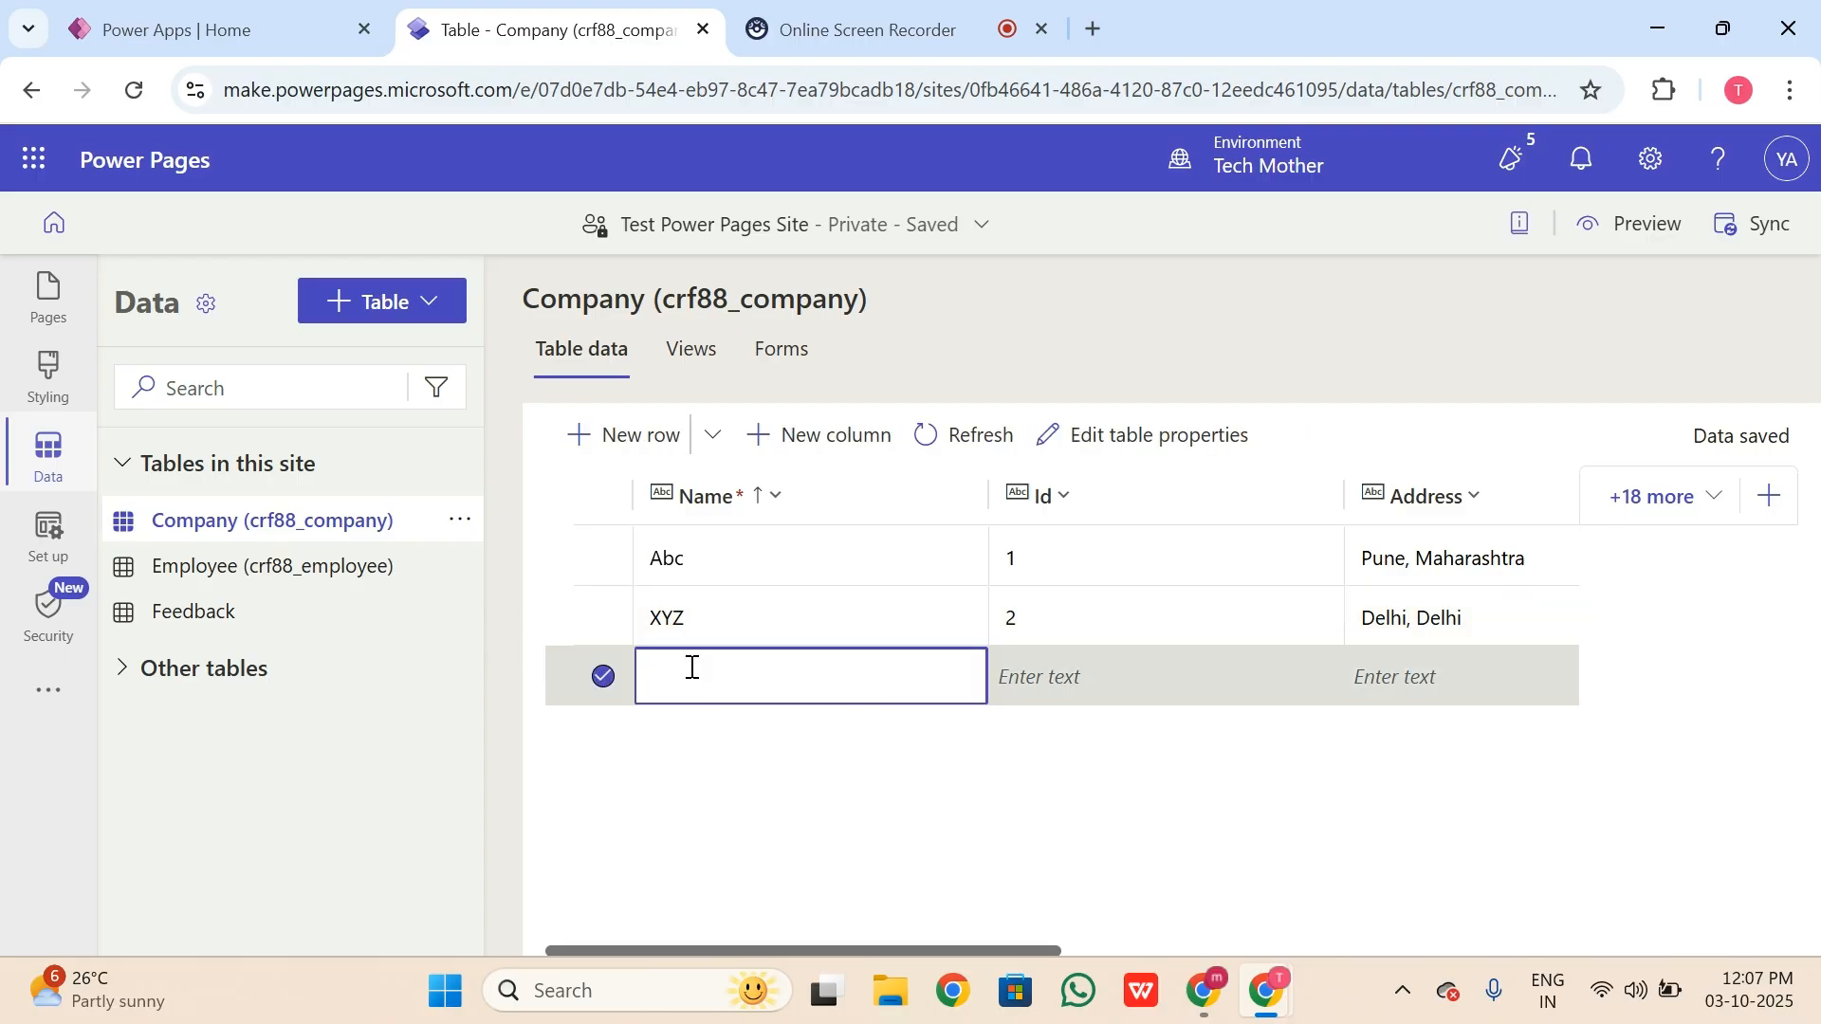
type("PQR")
left_click(1117, 683)
type("3")
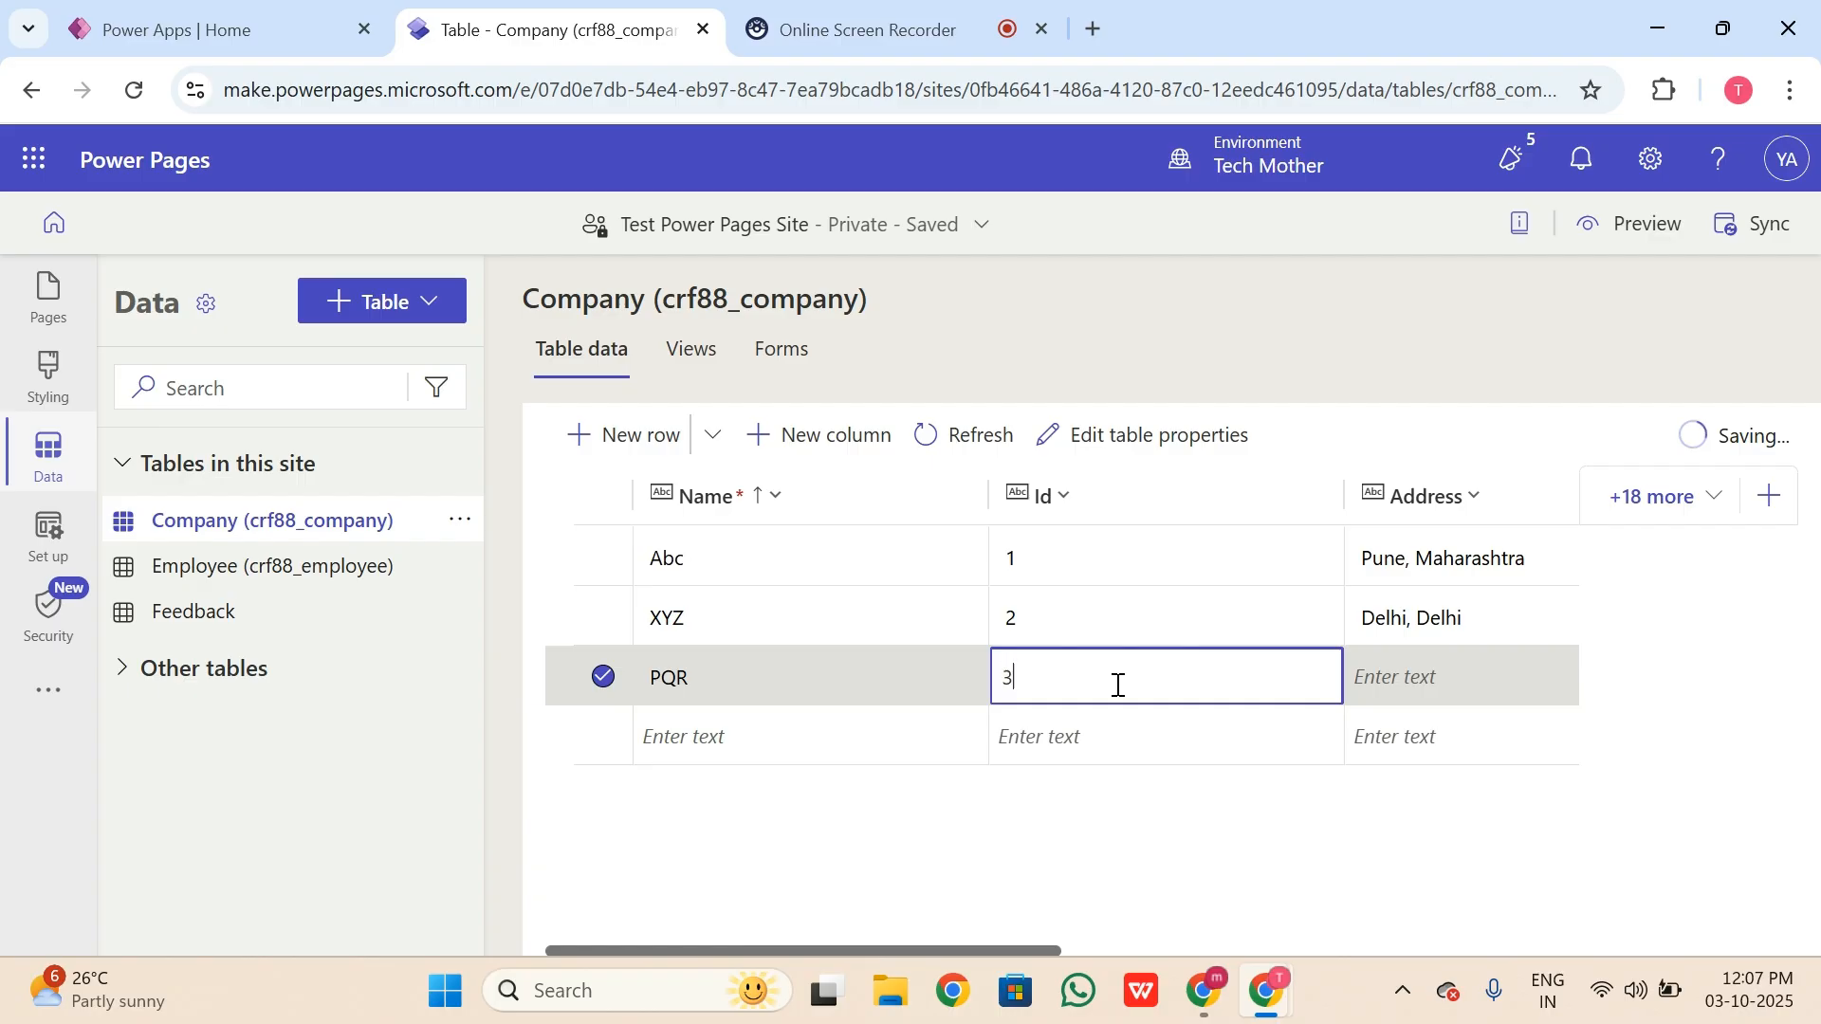
left_click(1419, 678)
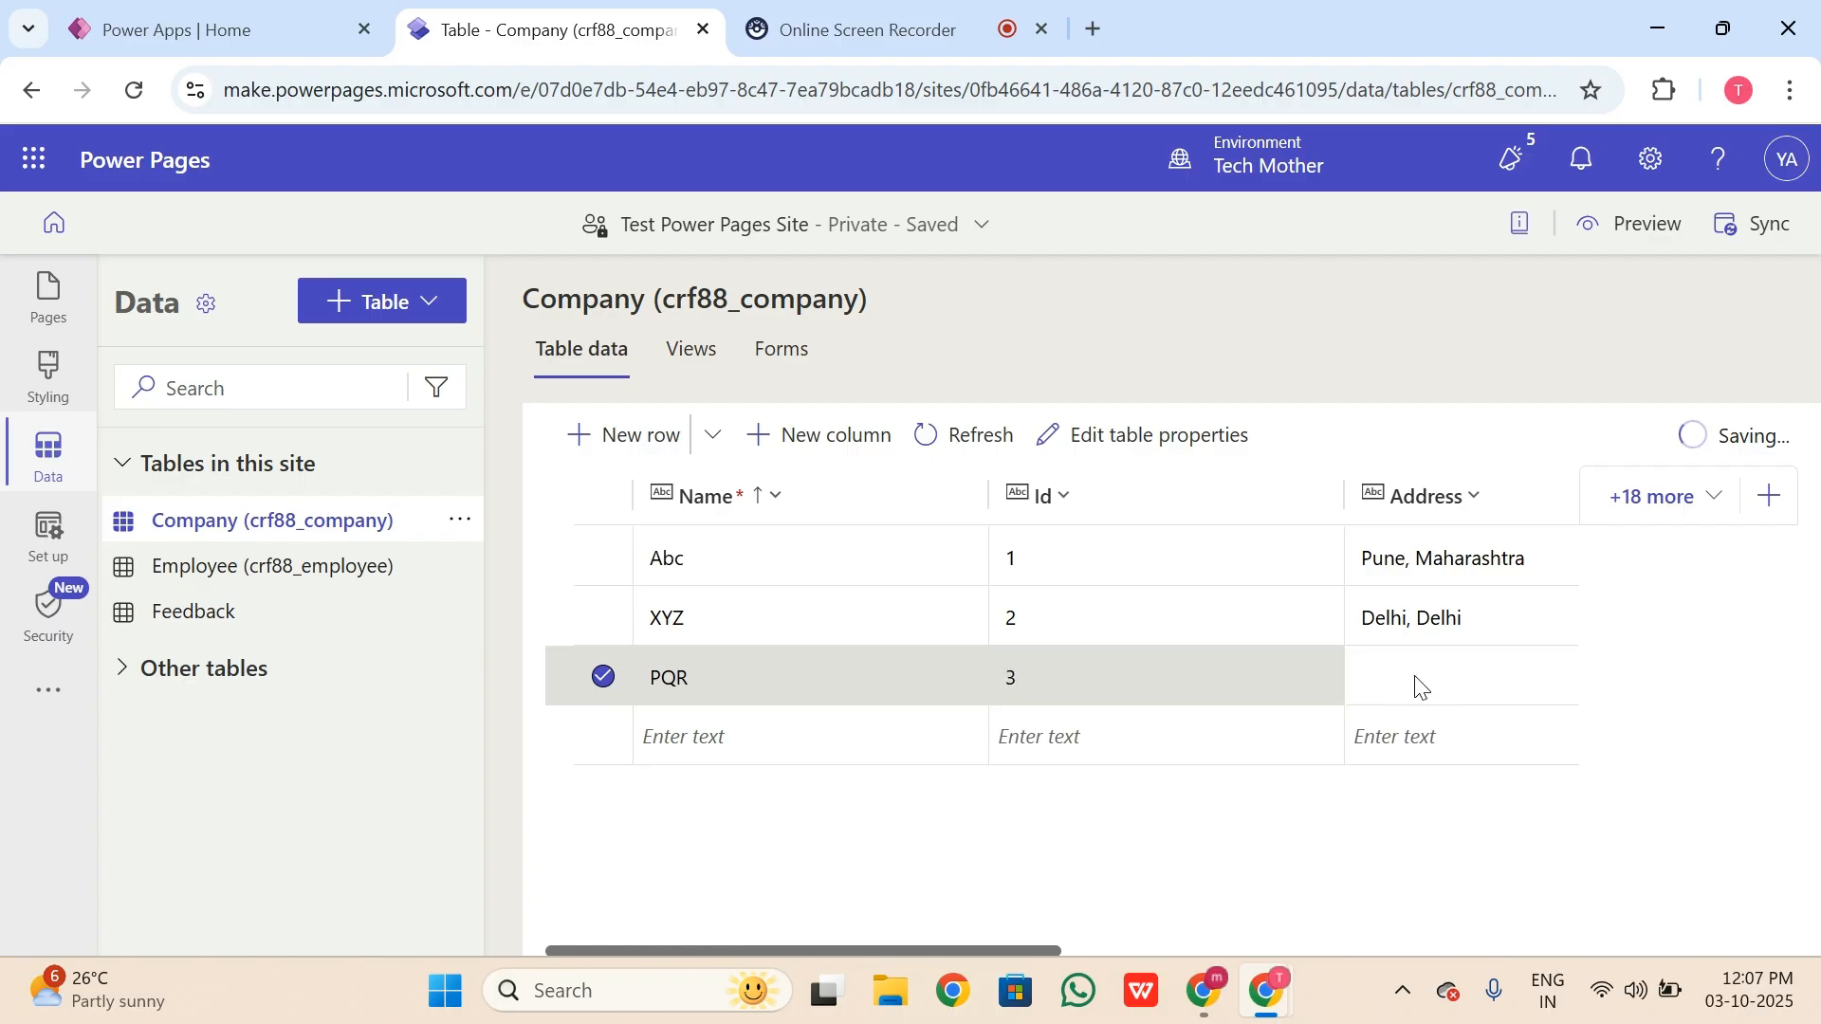
left_click(1418, 685)
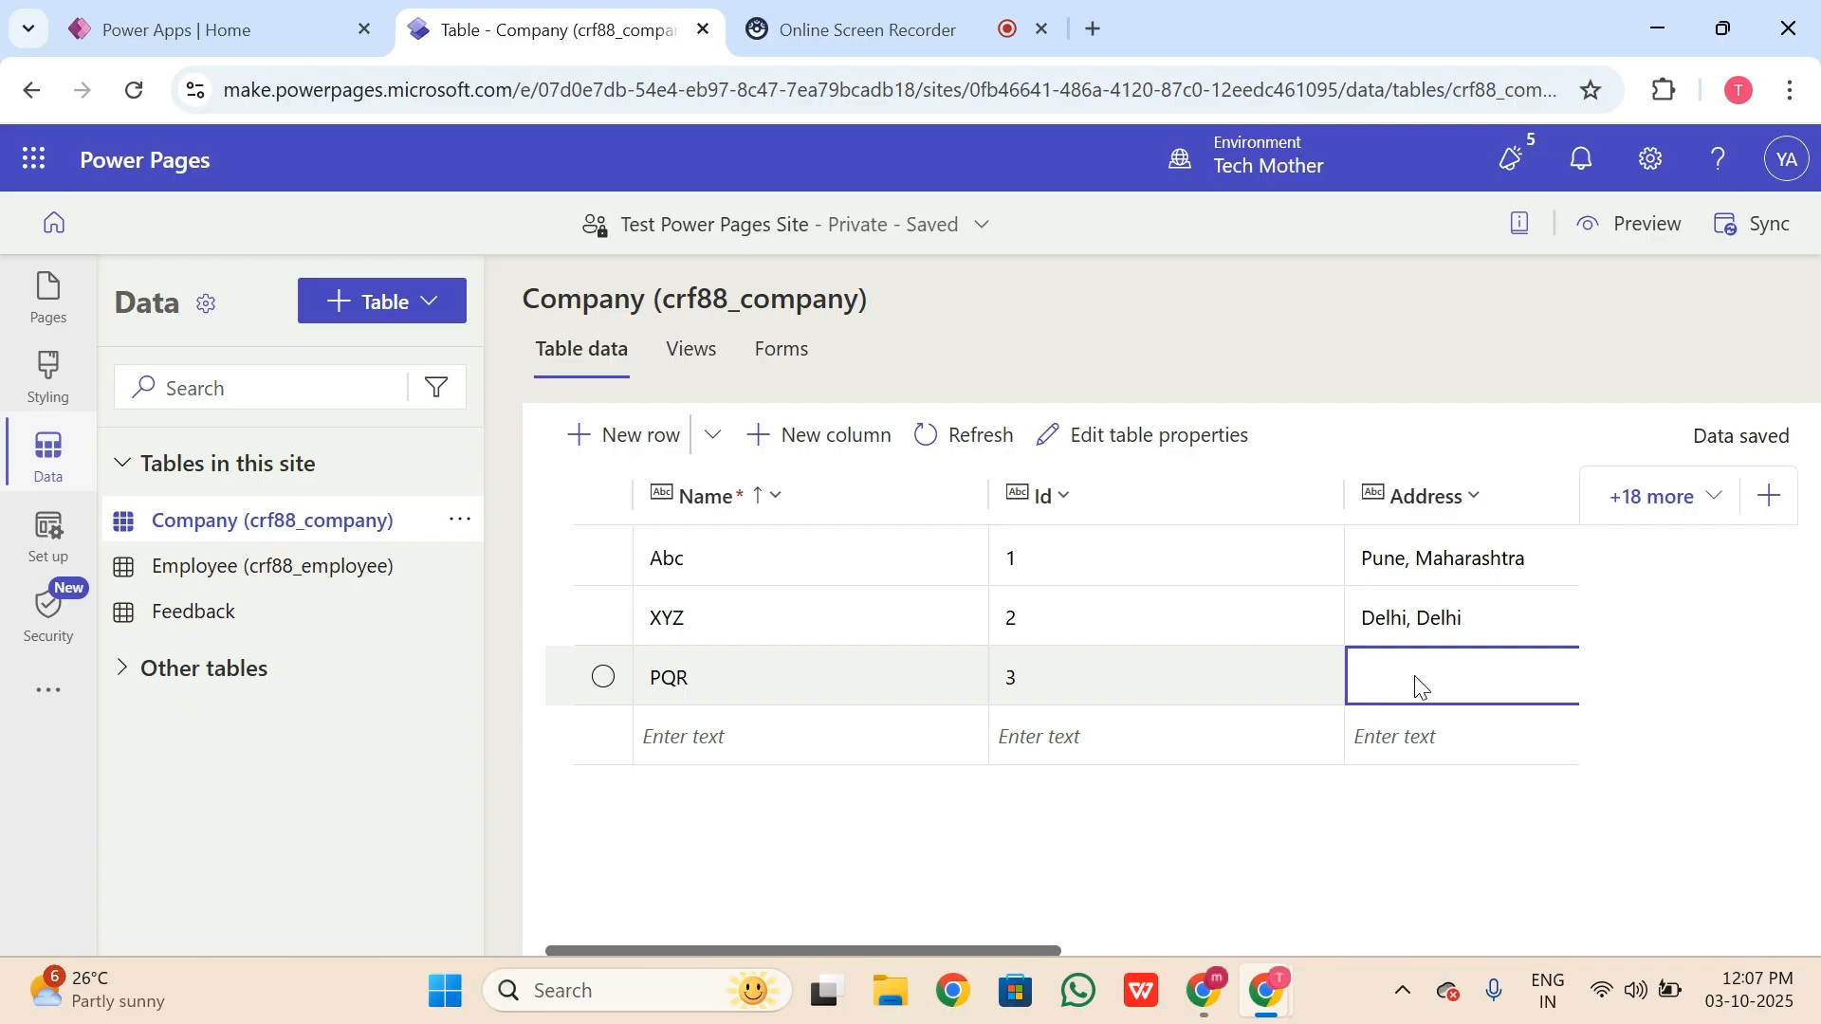
type("Mumba")
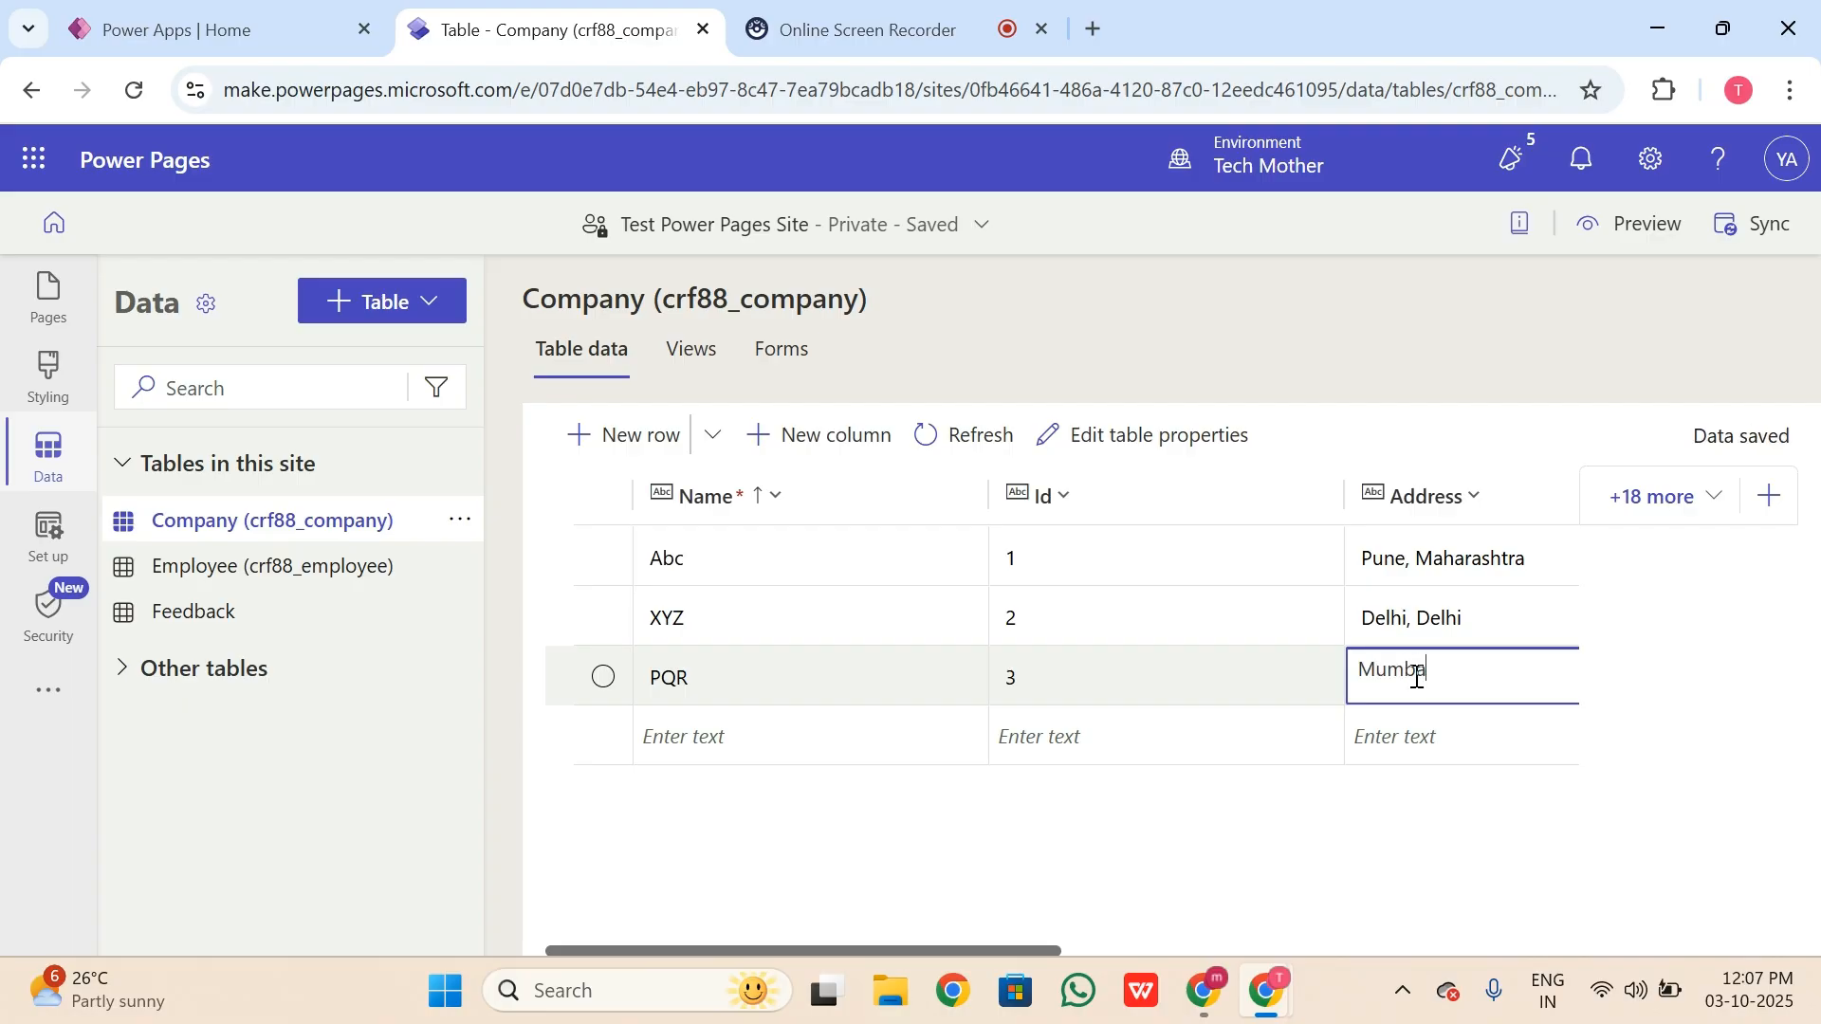
type("i, Maharashtra")
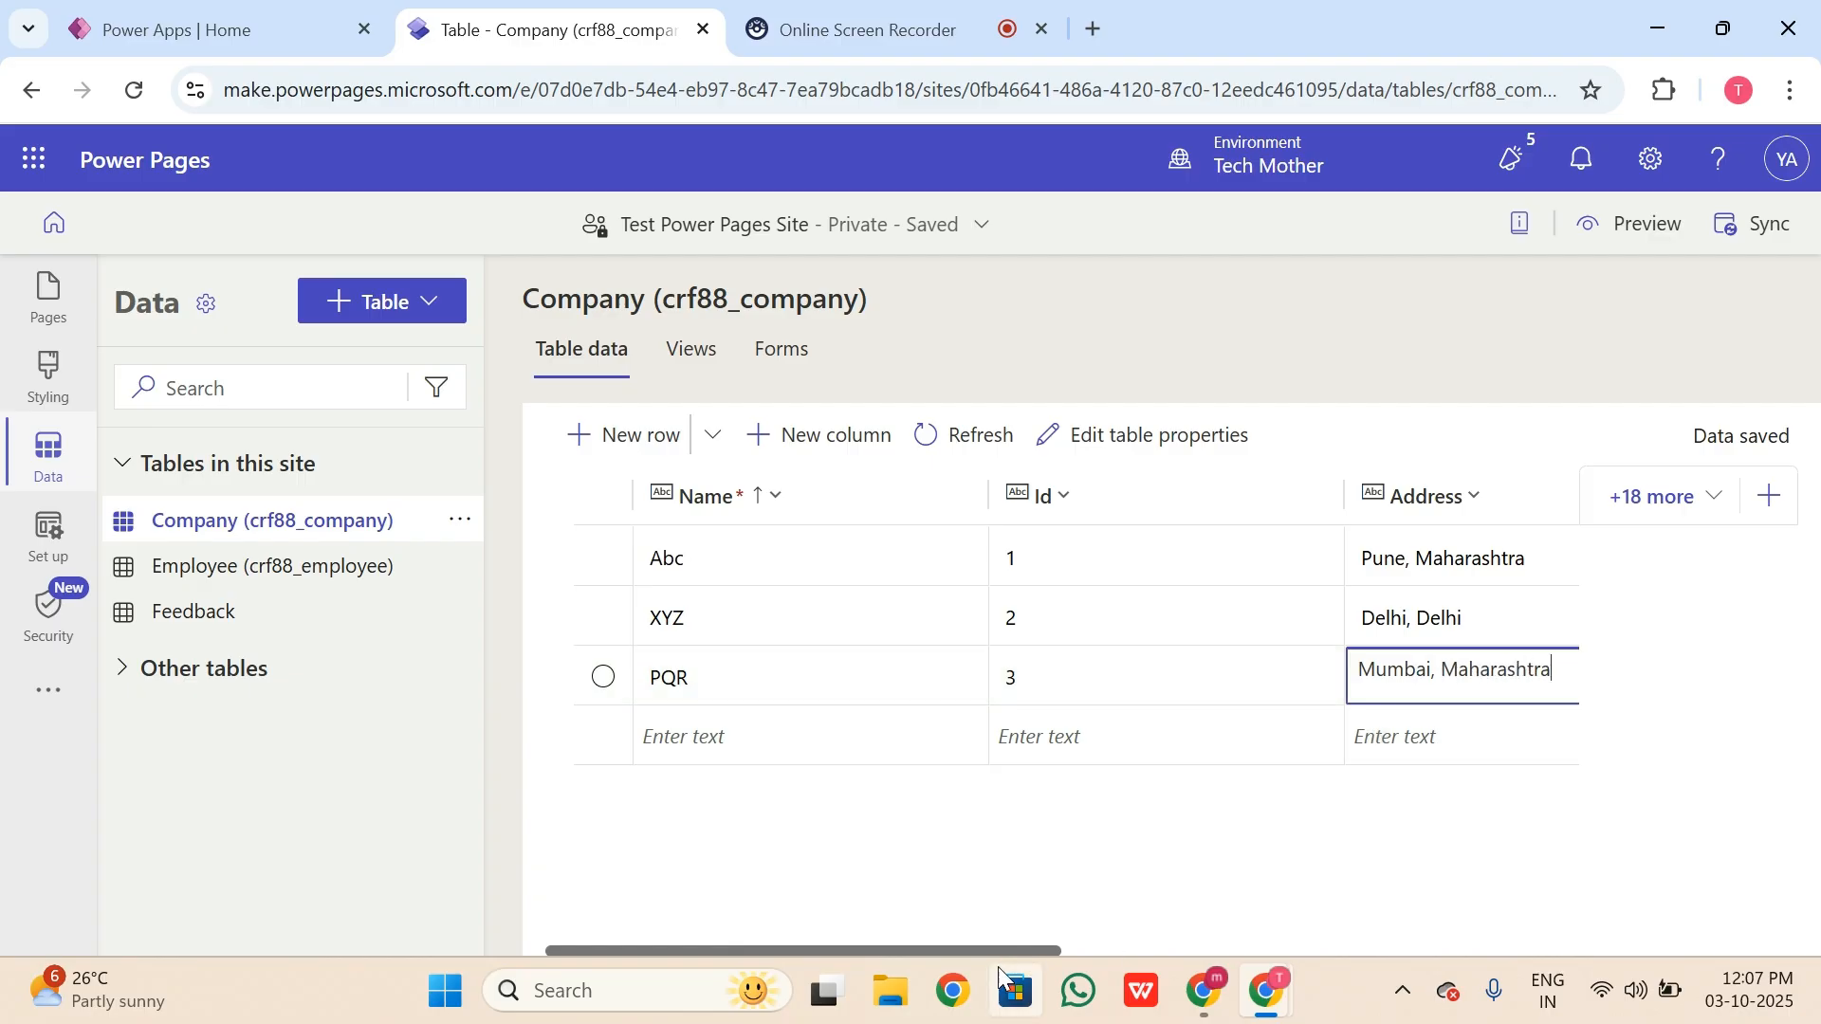
left_click(1051, 944)
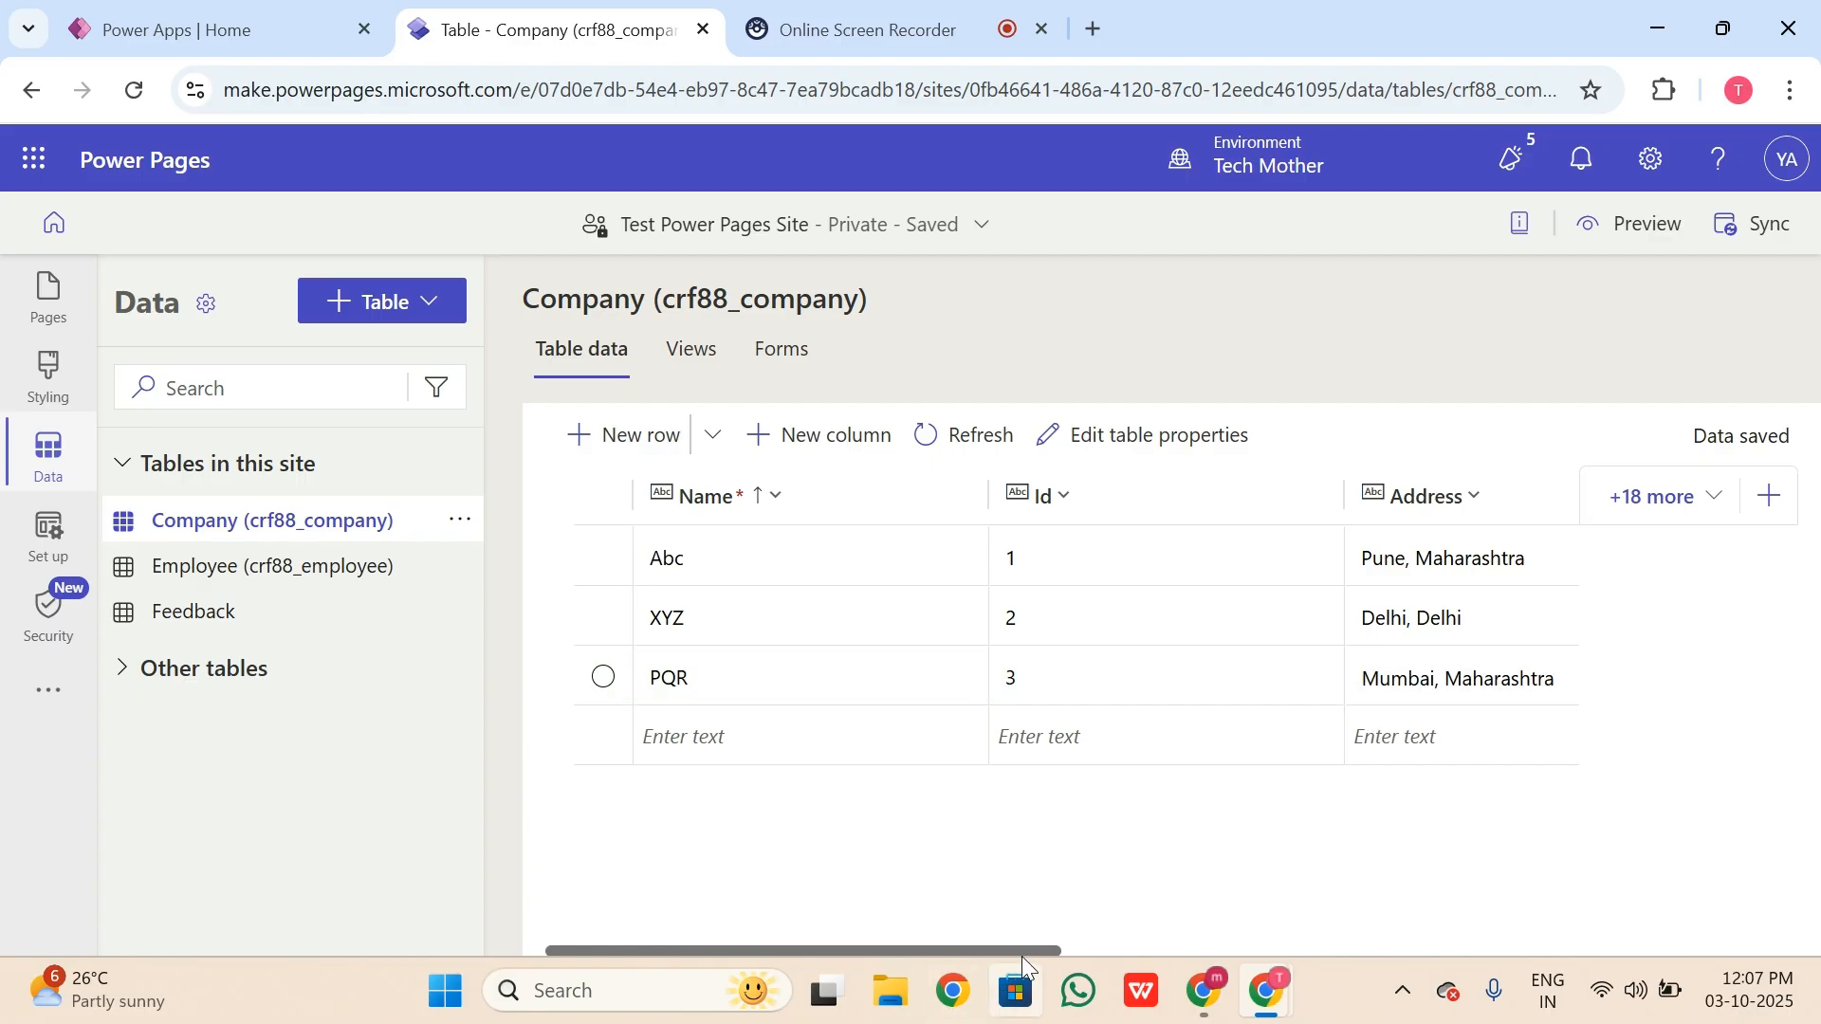
left_click_drag(1028, 948, 1345, 939)
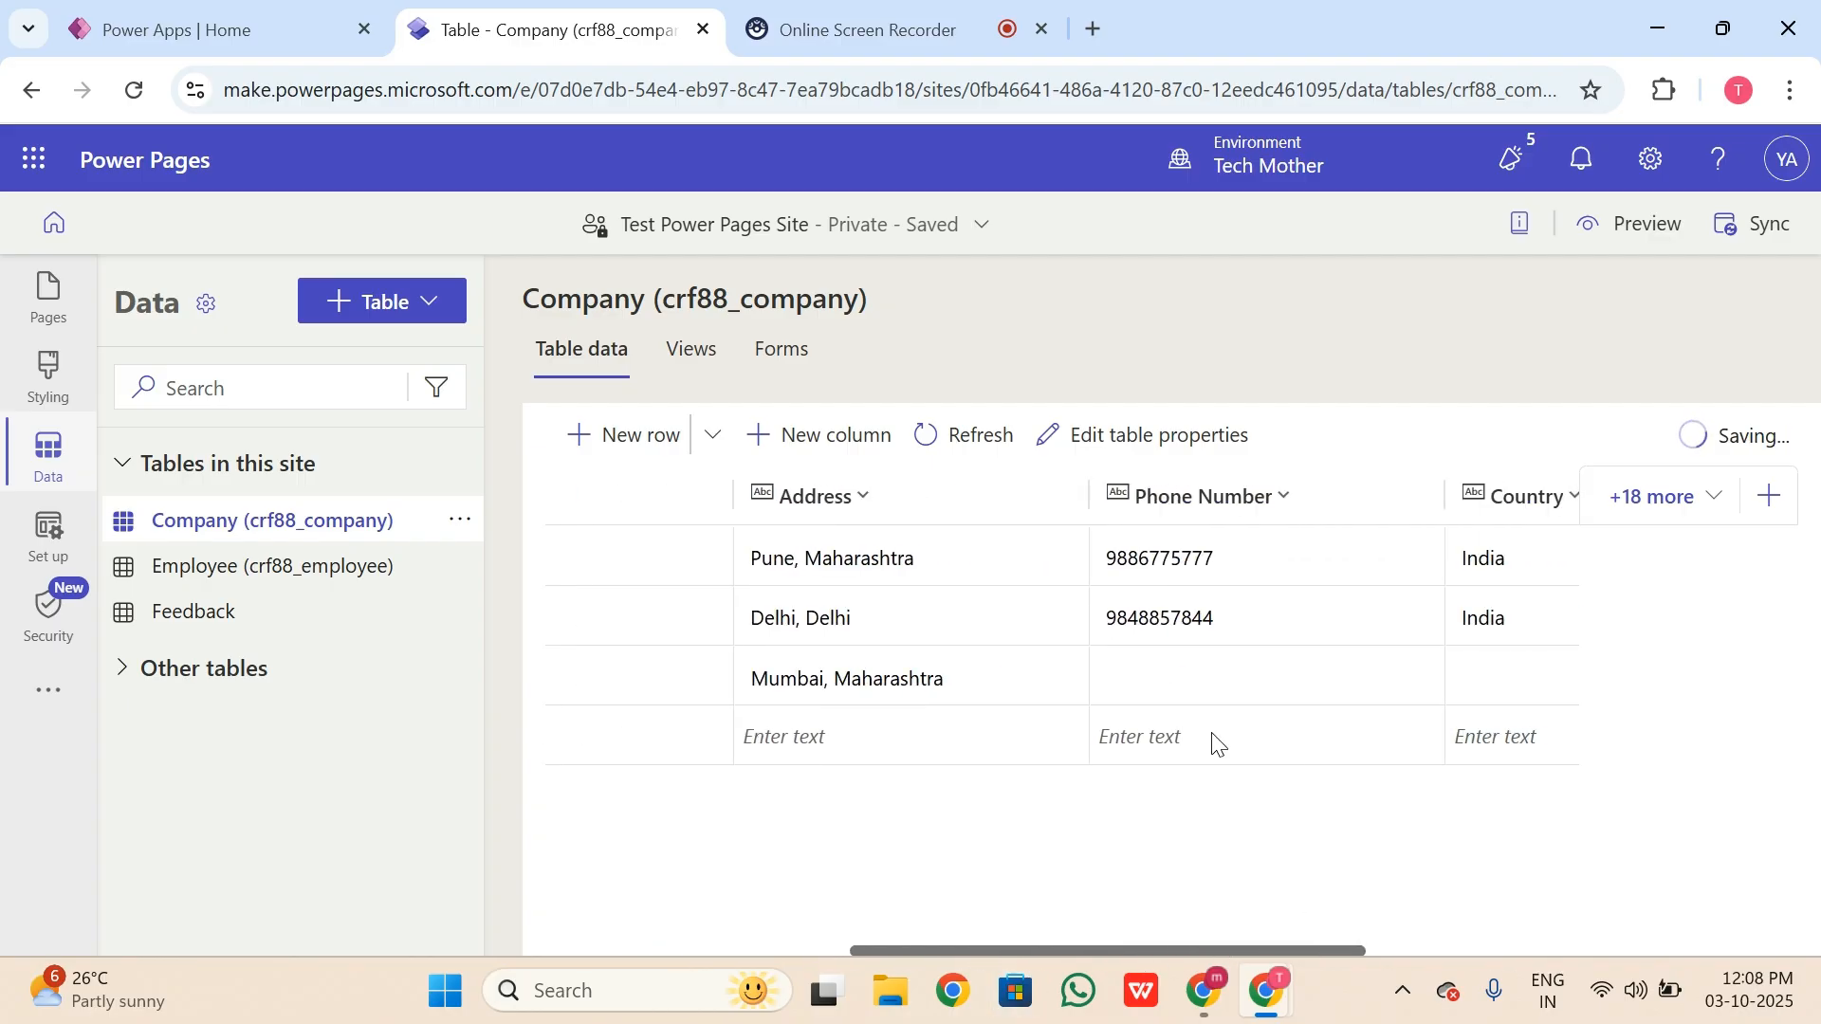
Step: Fill in the PQR row's phone number, country India and number 30
left_click(1165, 674)
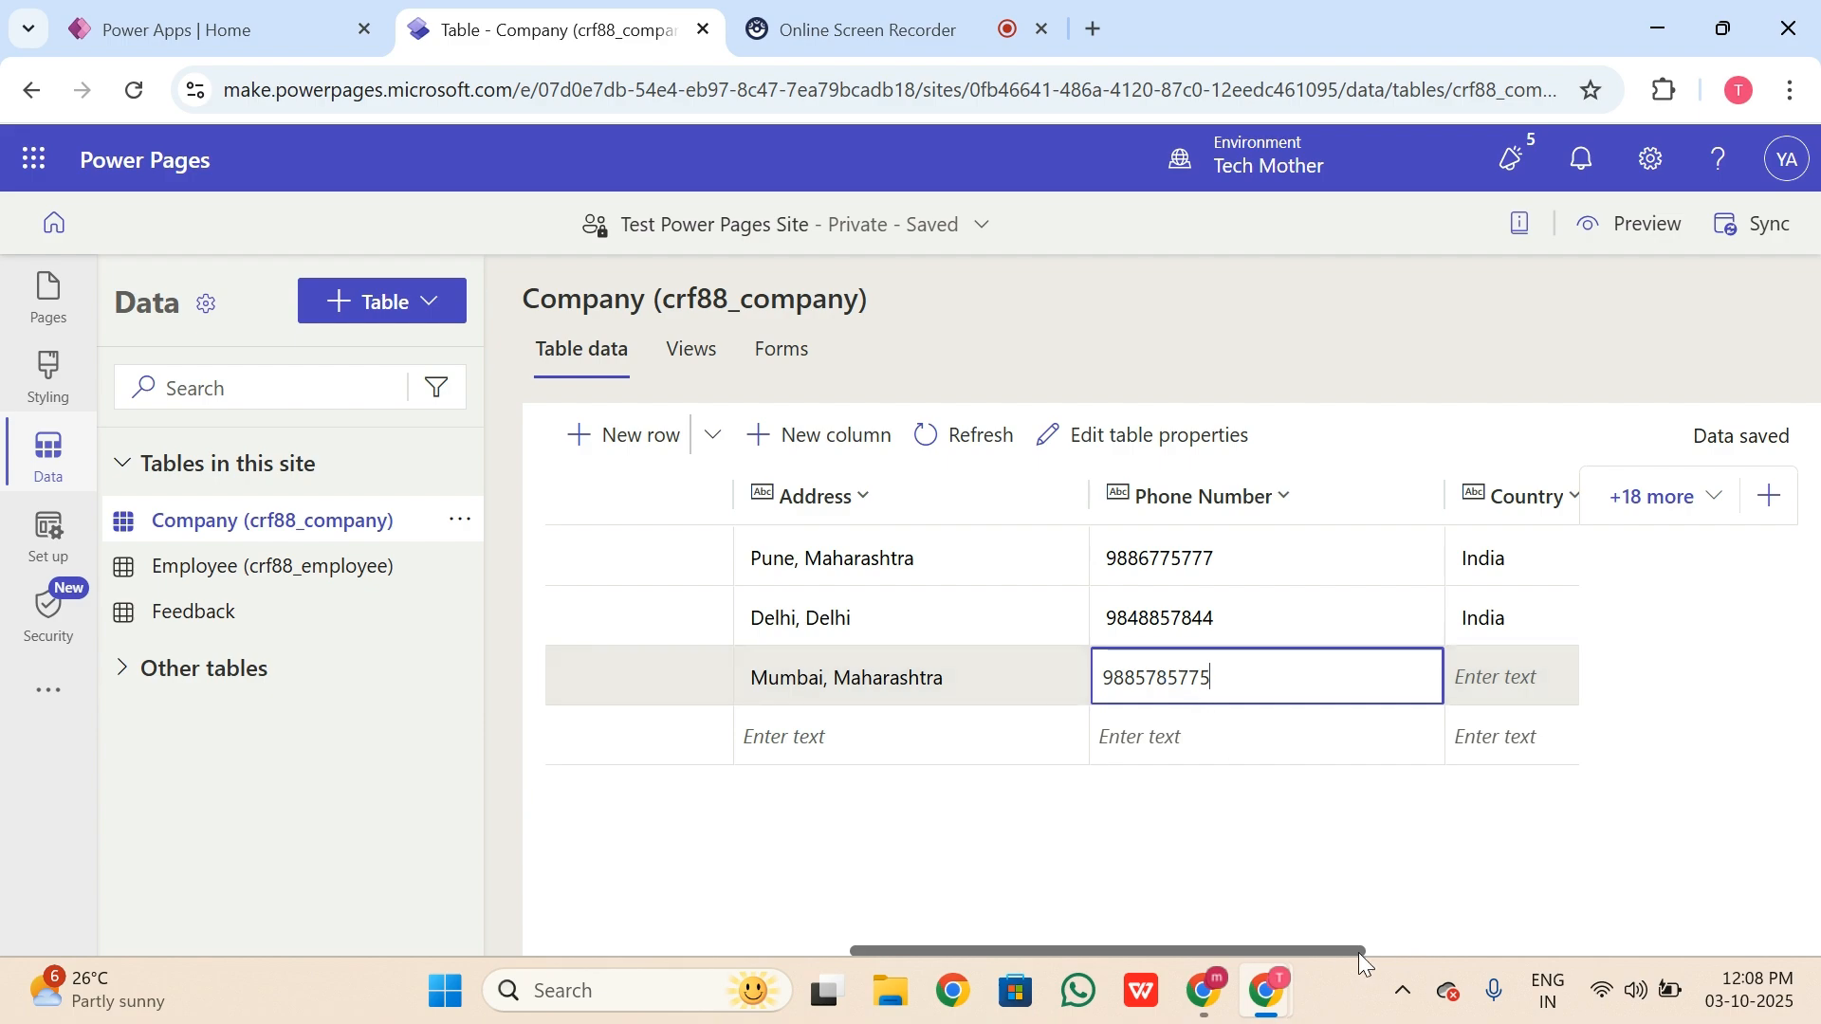
left_click_drag(1358, 952, 1392, 953)
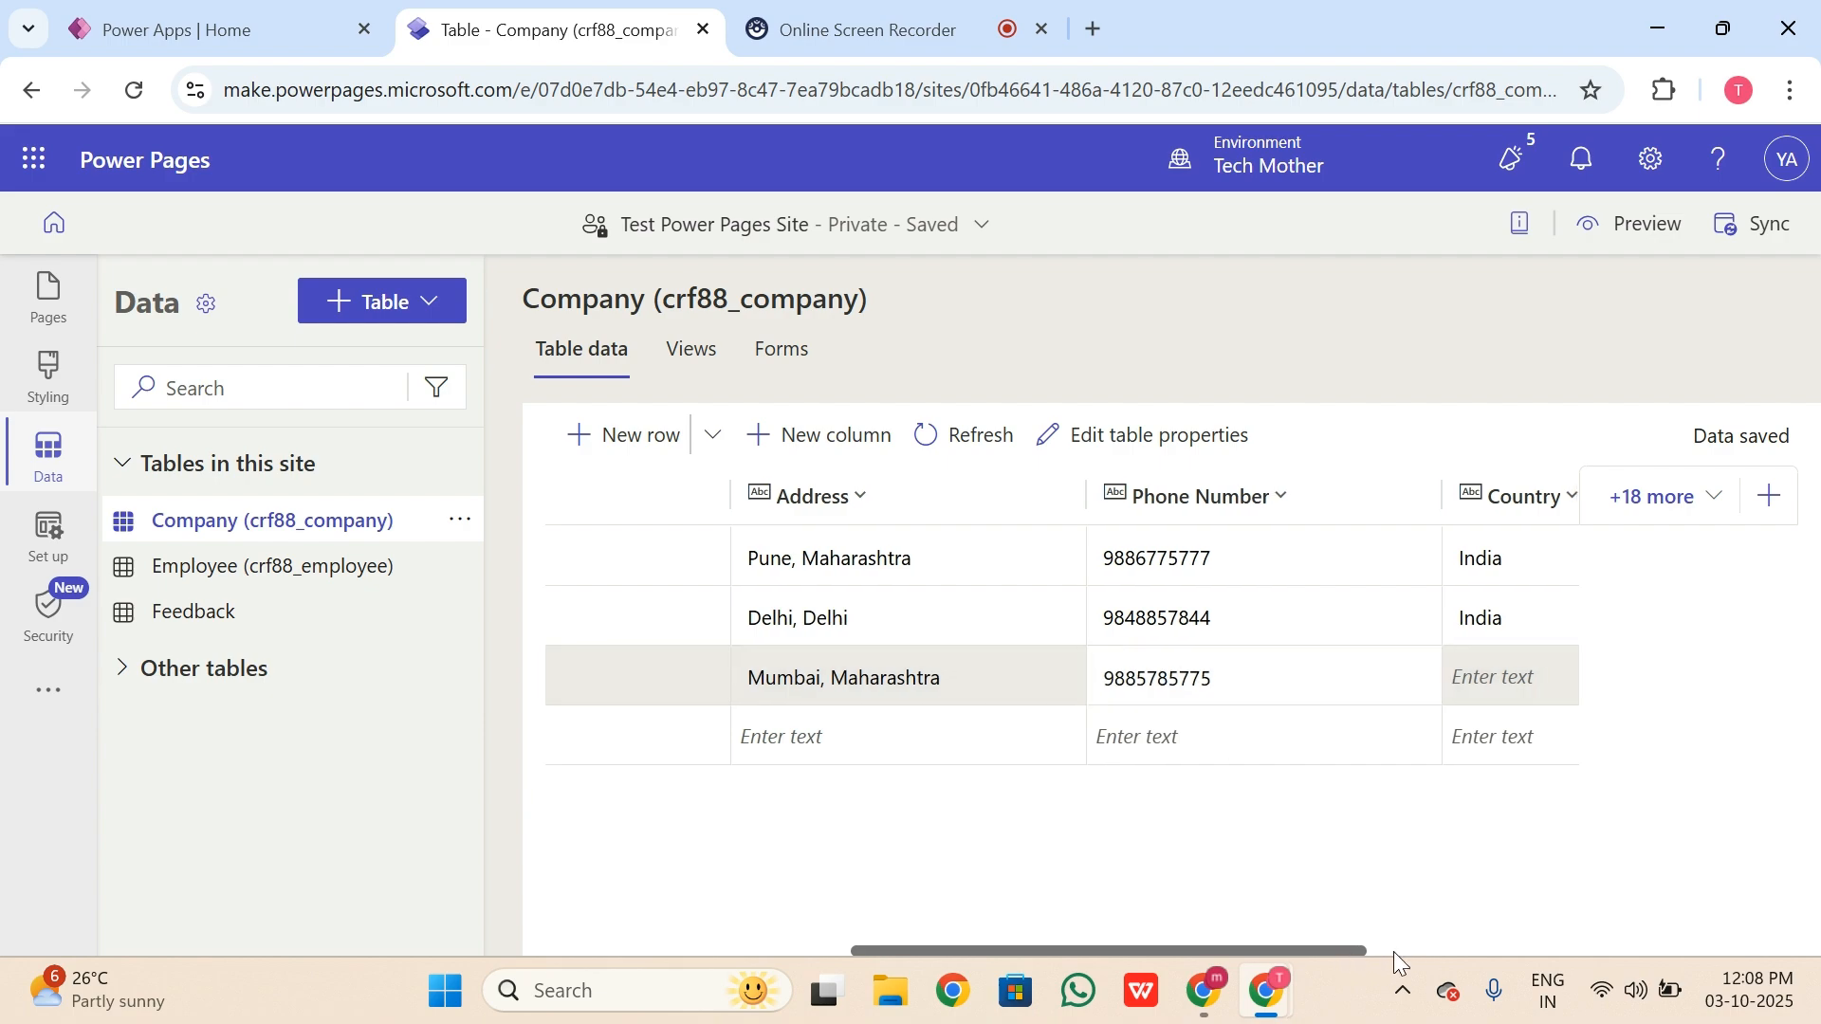
left_click(1521, 679)
type("India")
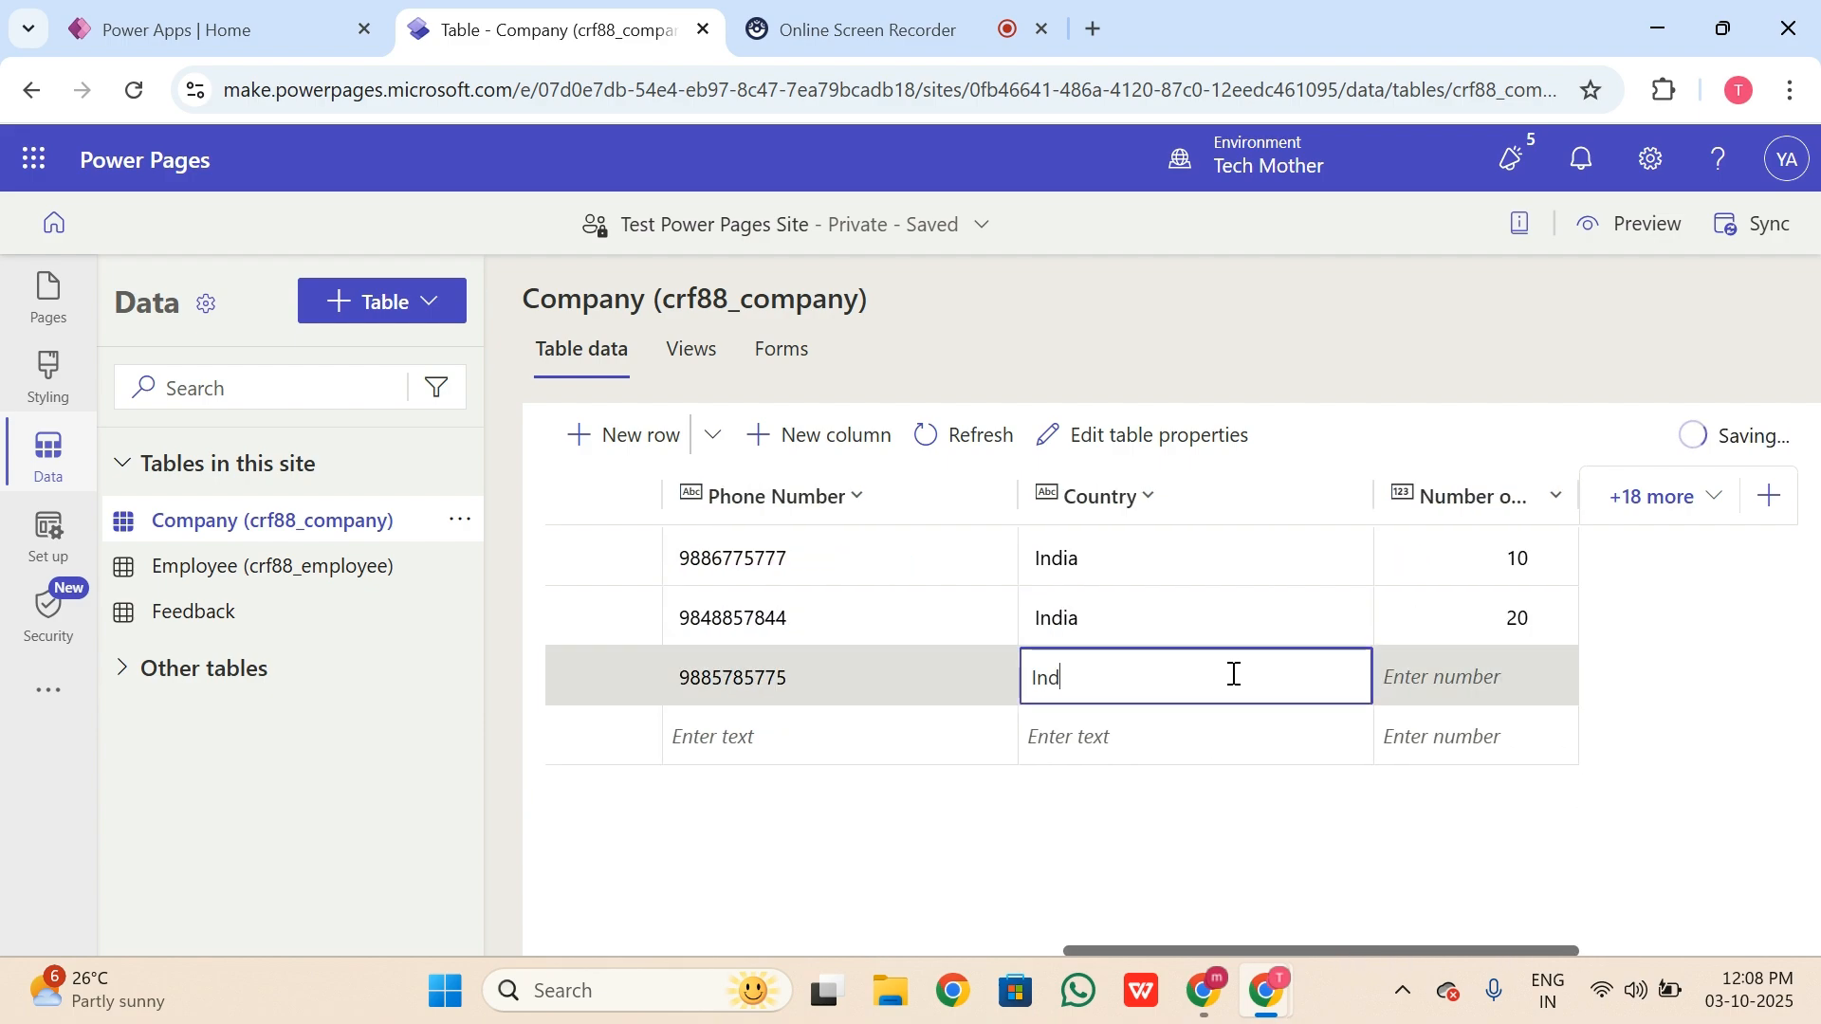
left_click(1456, 689)
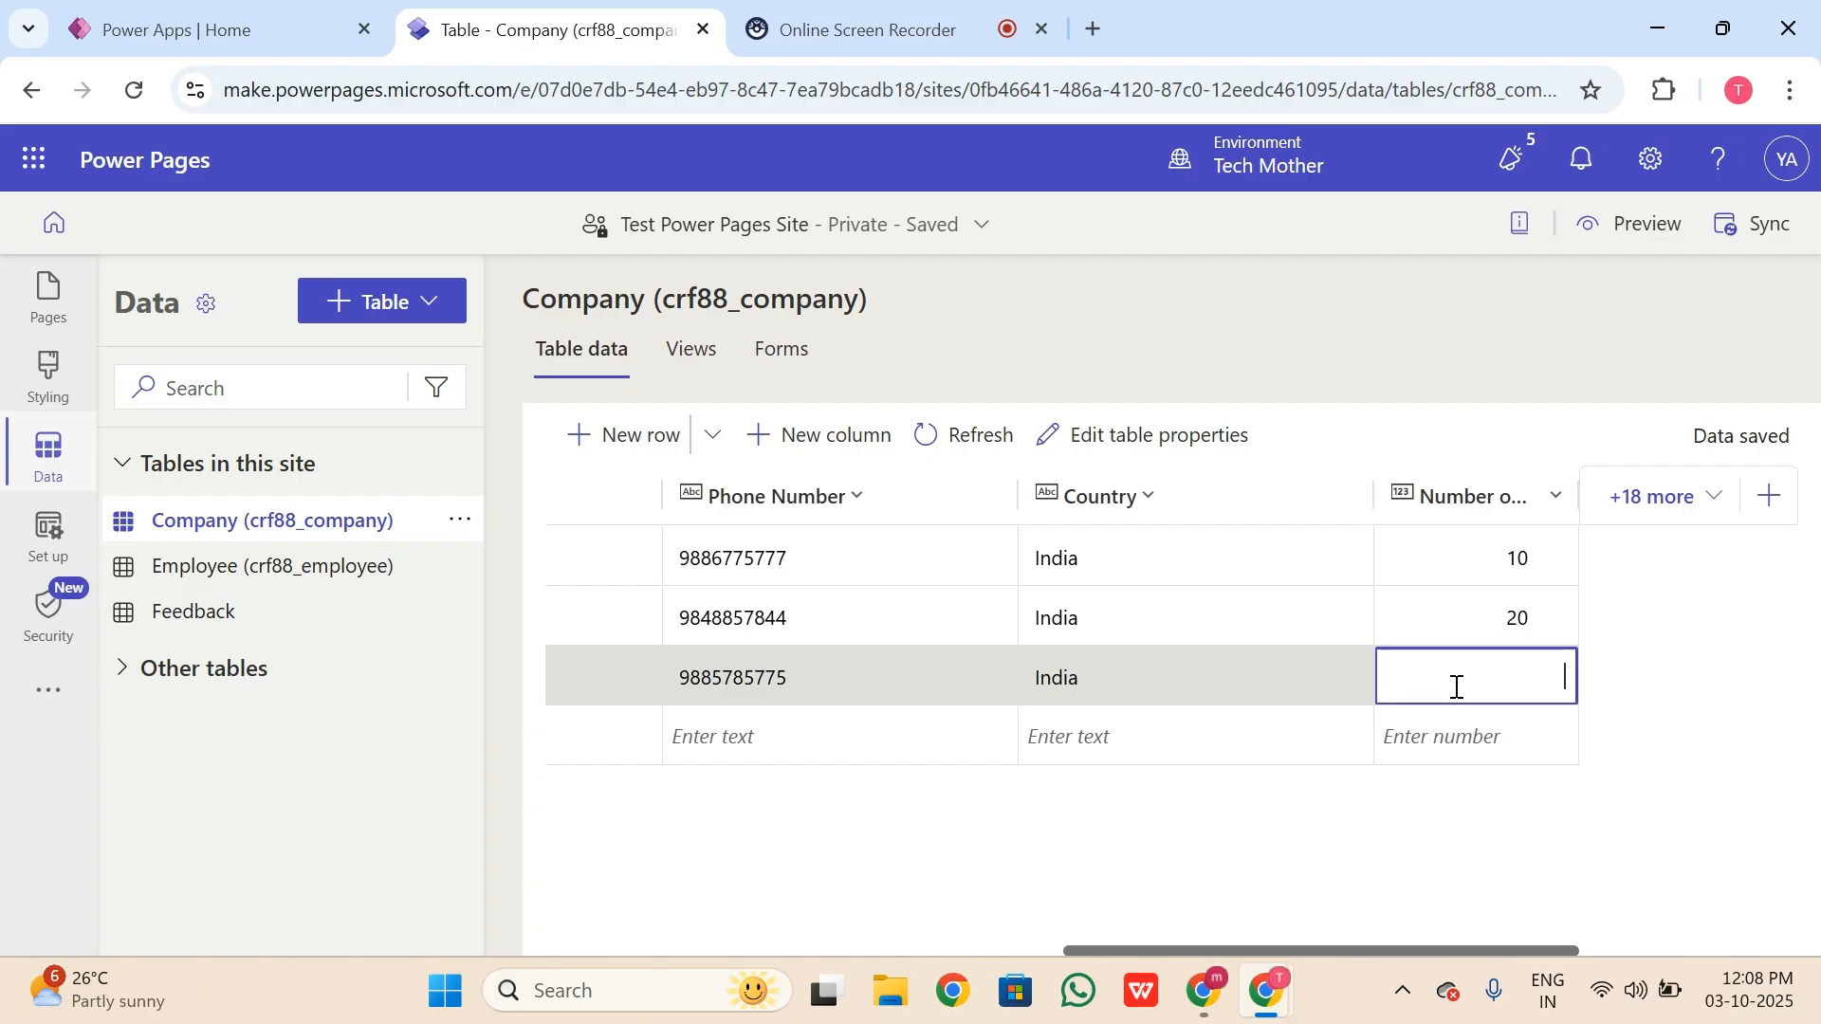
type("30")
left_click(1272, 956)
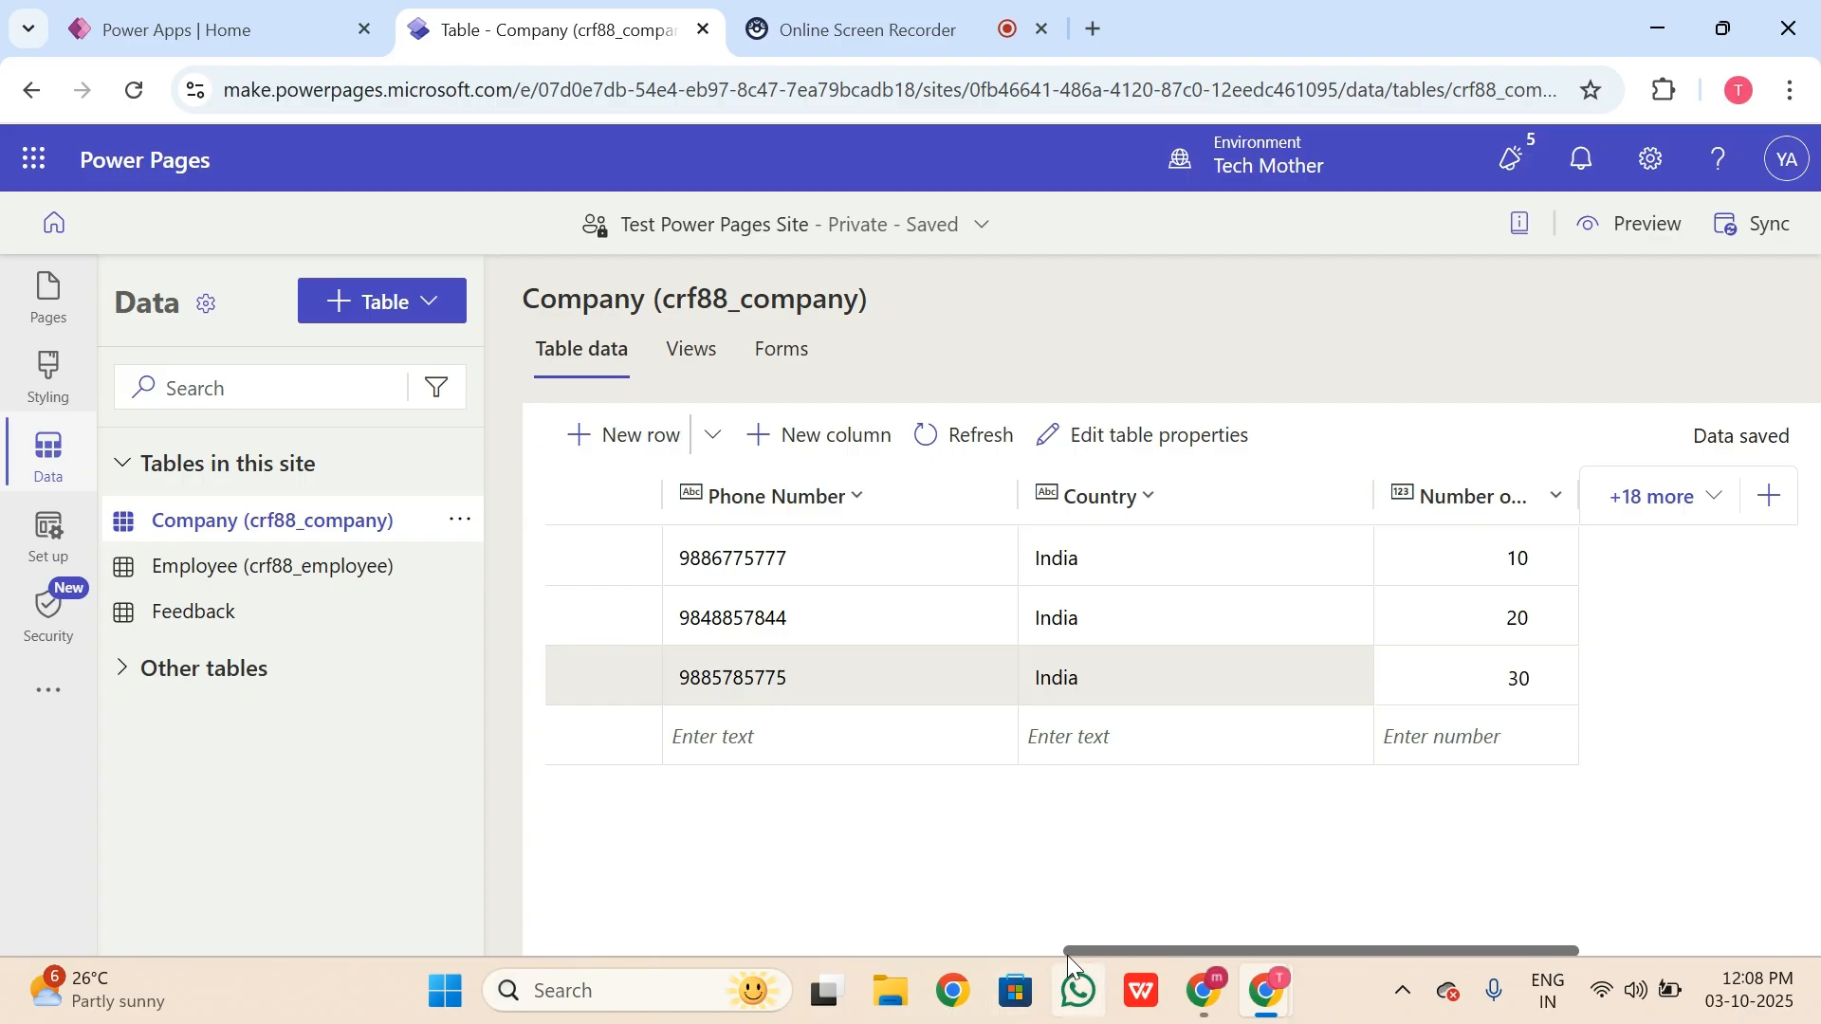
left_click_drag(1067, 953, 505, 944)
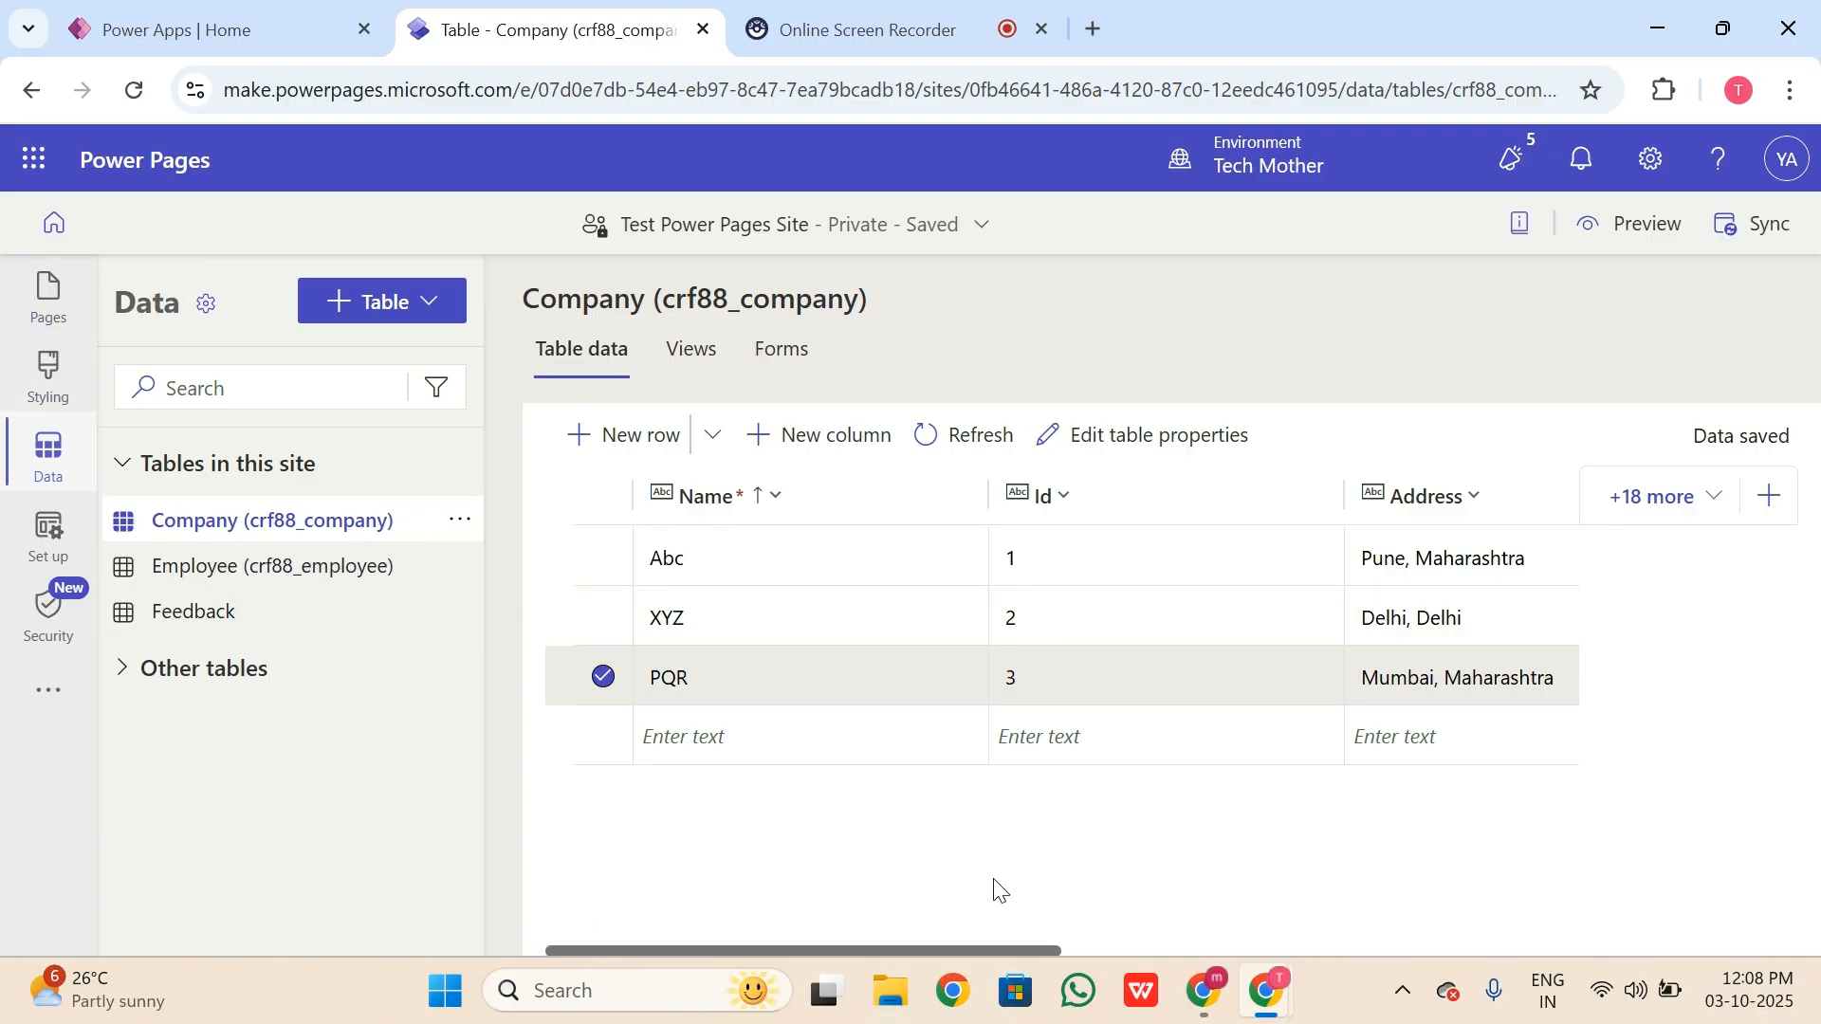
left_click(926, 36)
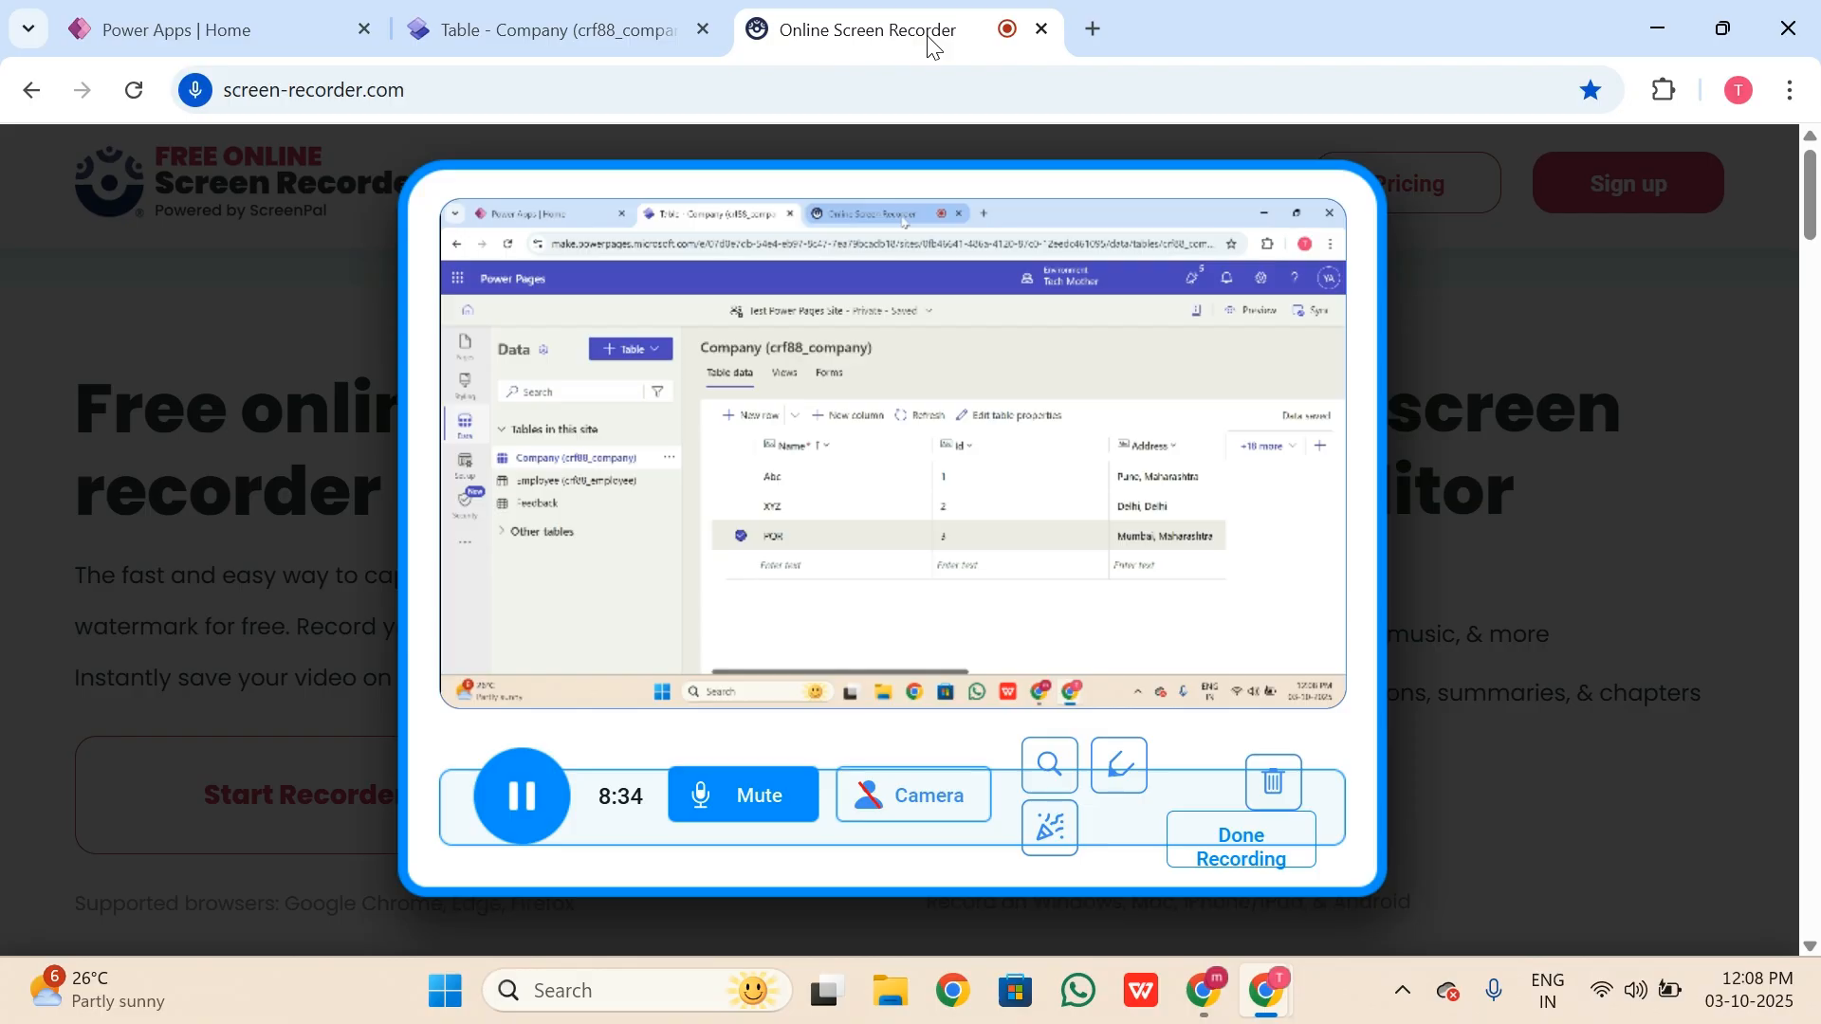